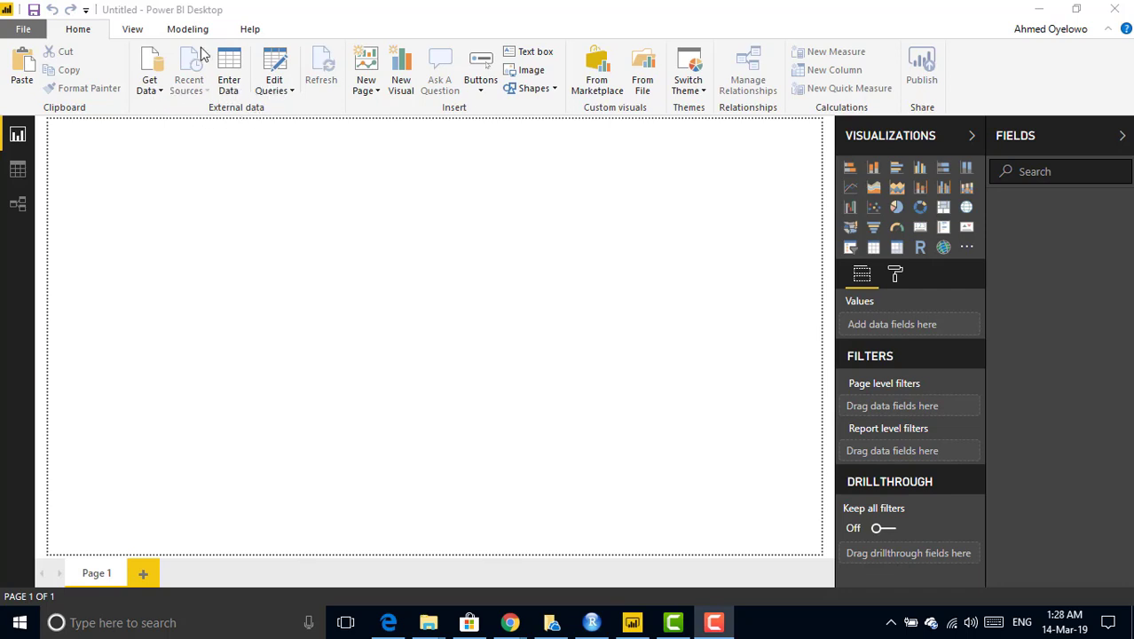
pyautogui.click(134, 30)
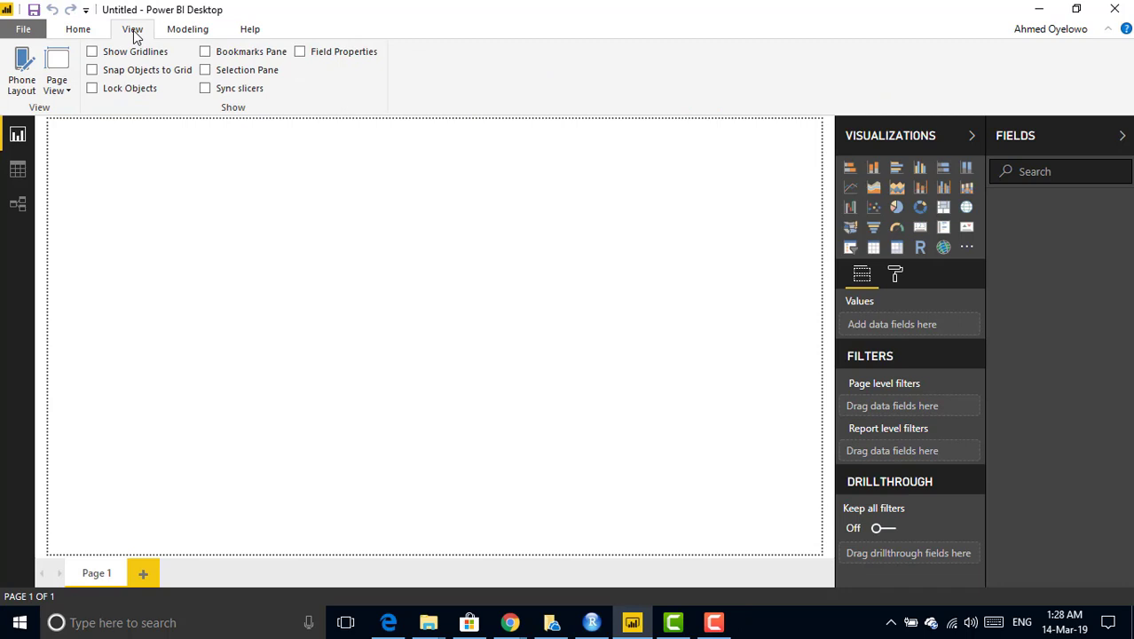
pyautogui.click(183, 33)
pyautogui.click(249, 30)
pyautogui.click(81, 31)
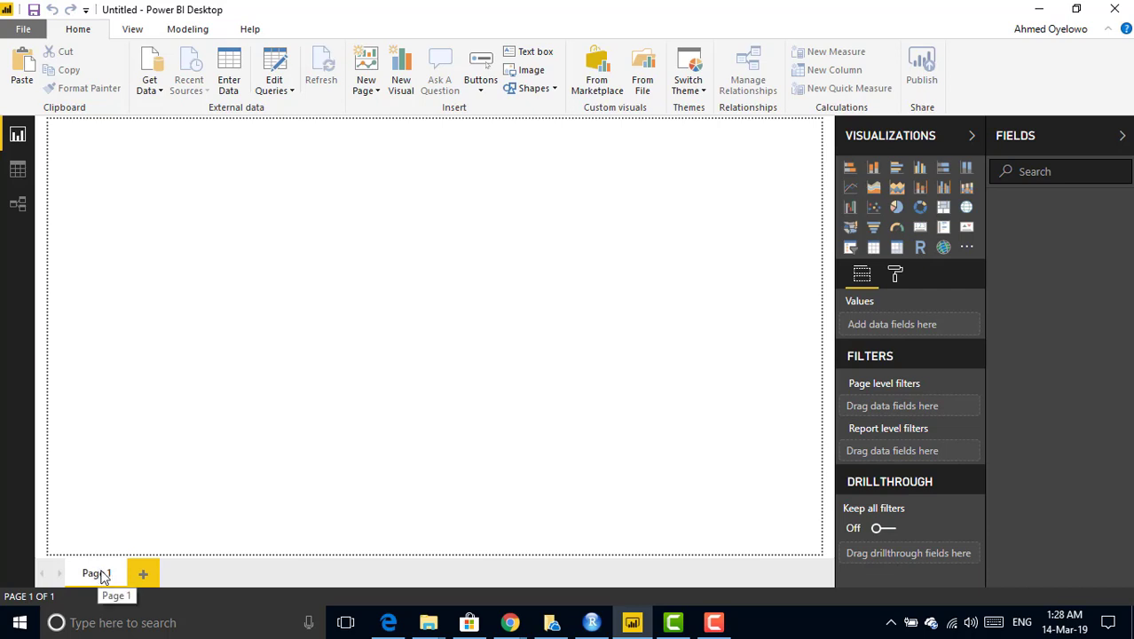
# - Add two new pages to the report and hide Page 3
pyautogui.click(143, 574)
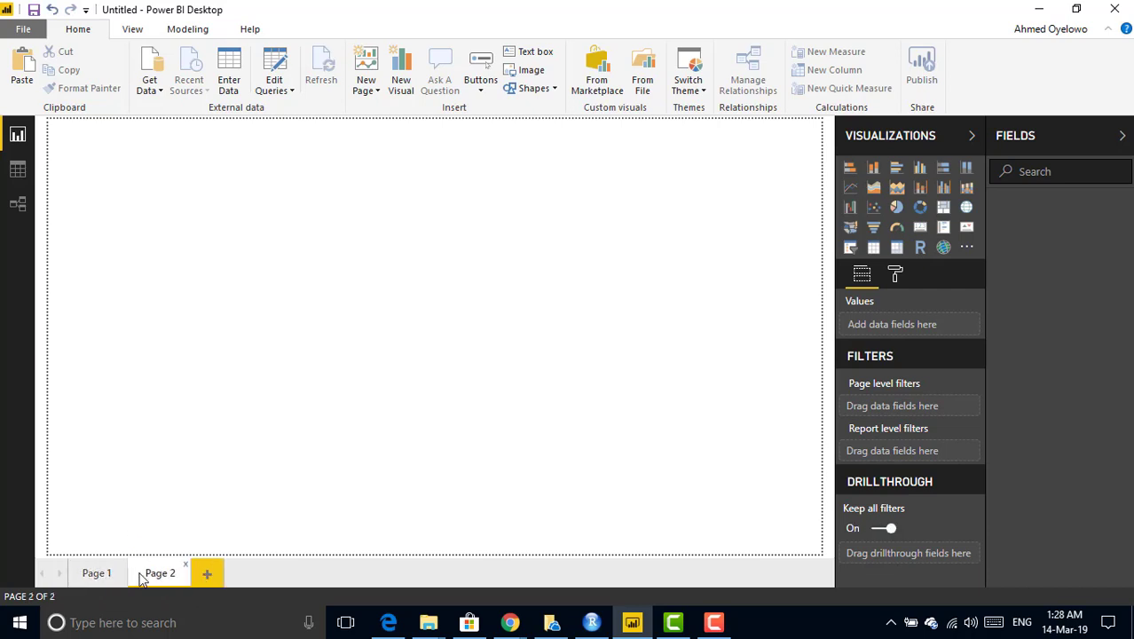
pyautogui.click(205, 574)
pyautogui.rightClick(222, 577)
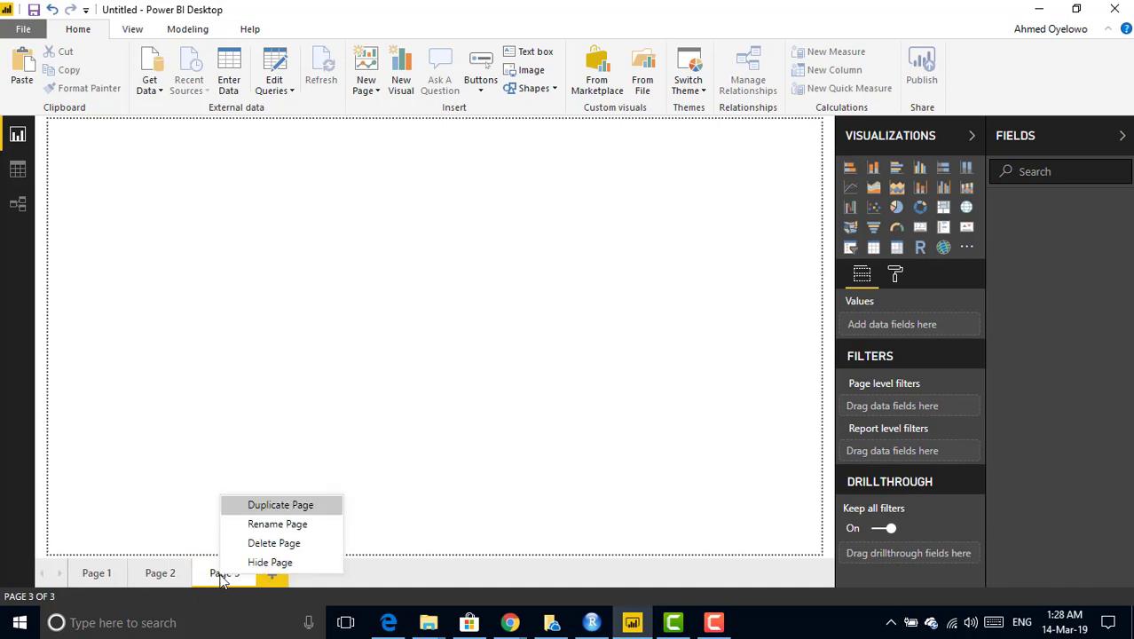
pyautogui.click(266, 562)
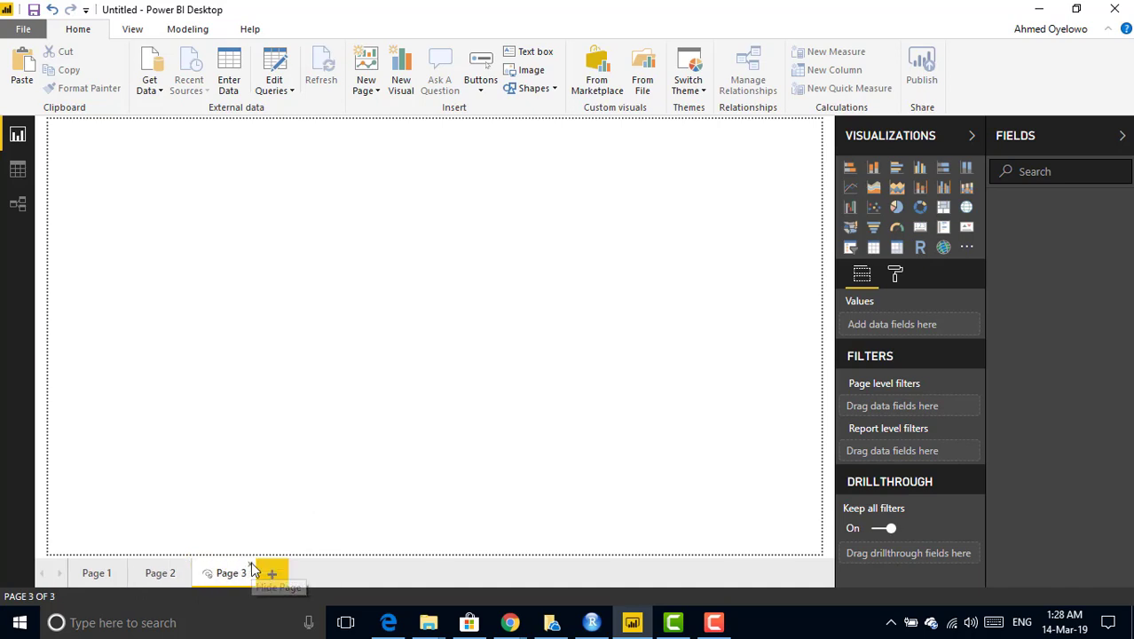
# - Delete Page 2 from the report
pyautogui.rightClick(167, 577)
pyautogui.click(203, 547)
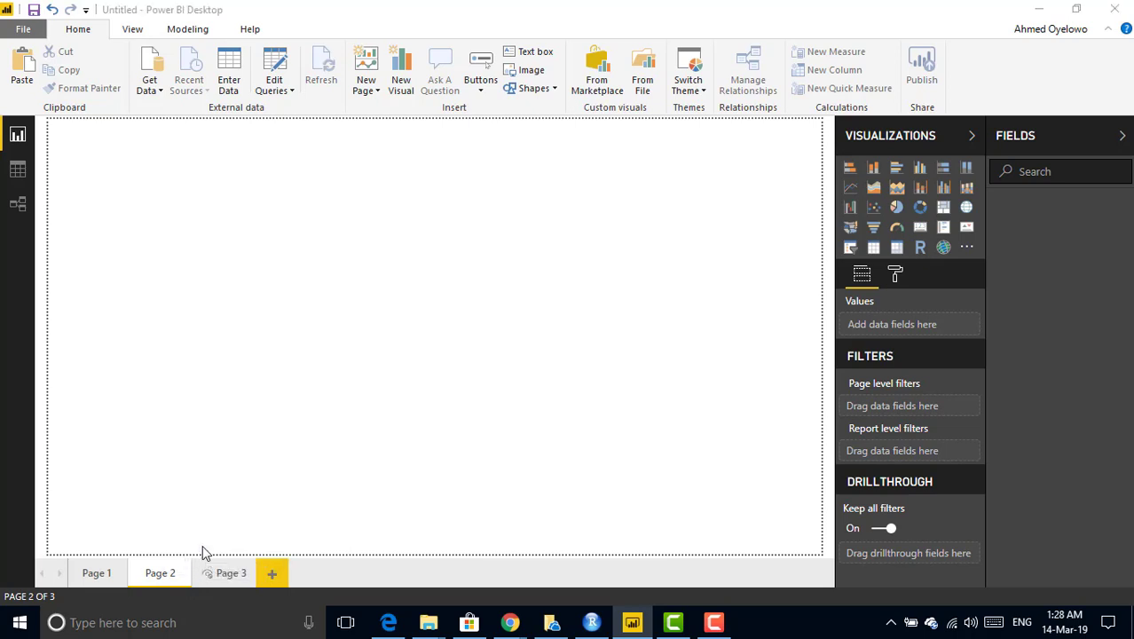
pyautogui.click(645, 342)
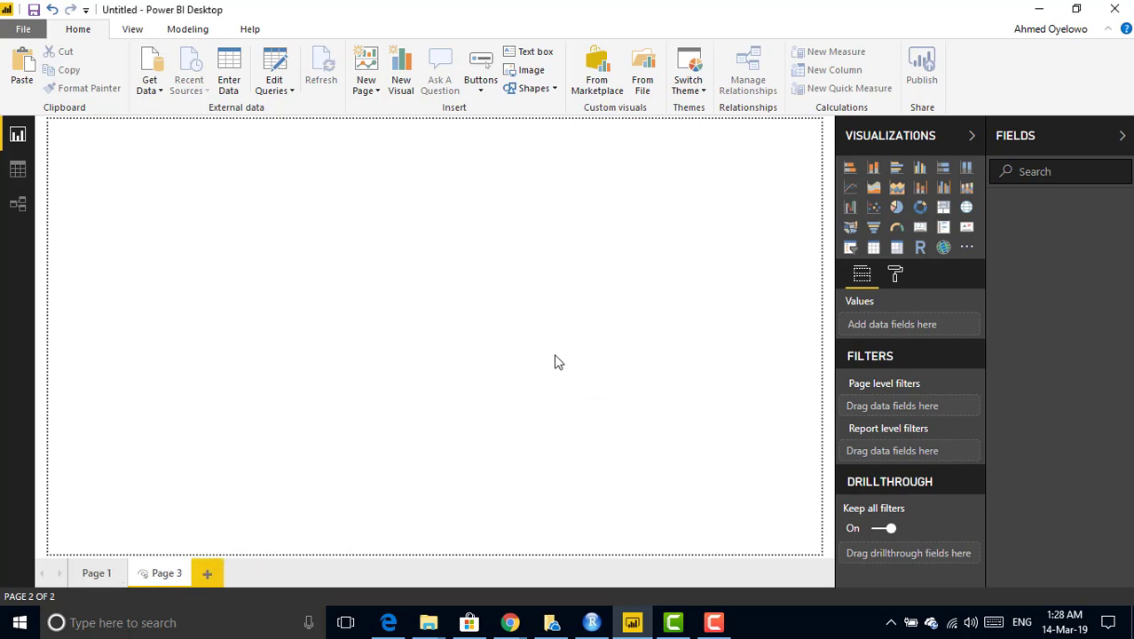
# - Rename Page 1 as Page 6
pyautogui.click(97, 574)
pyautogui.rightClick(97, 580)
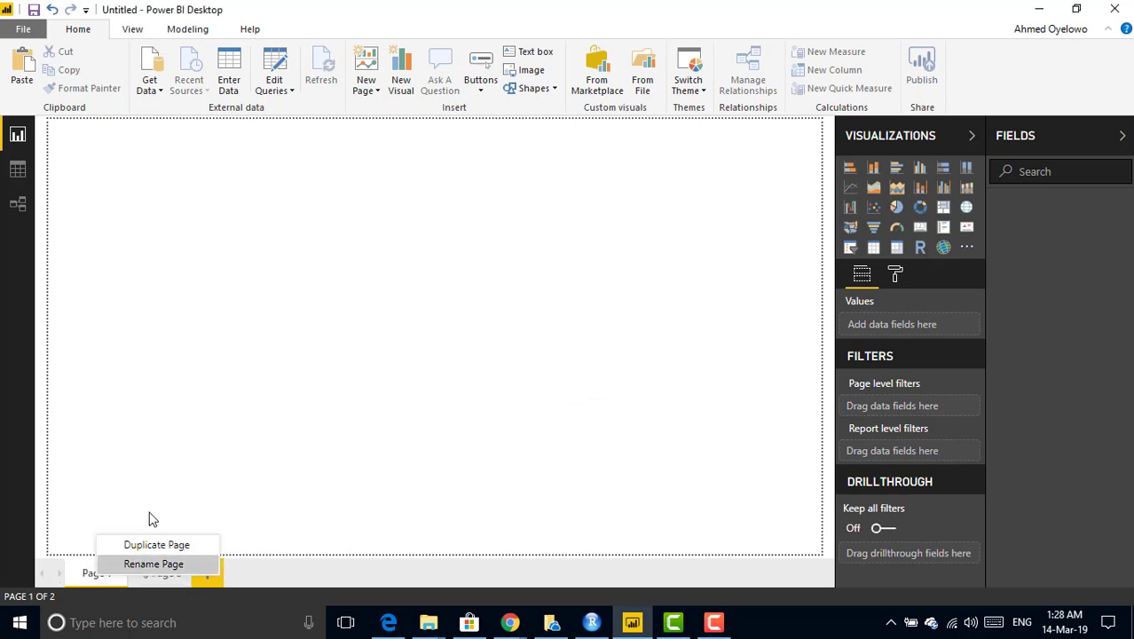
pyautogui.click(153, 566)
pyautogui.click(154, 570)
pyautogui.press('BackSpace')
pyautogui.write('6')
pyautogui.press('Return')
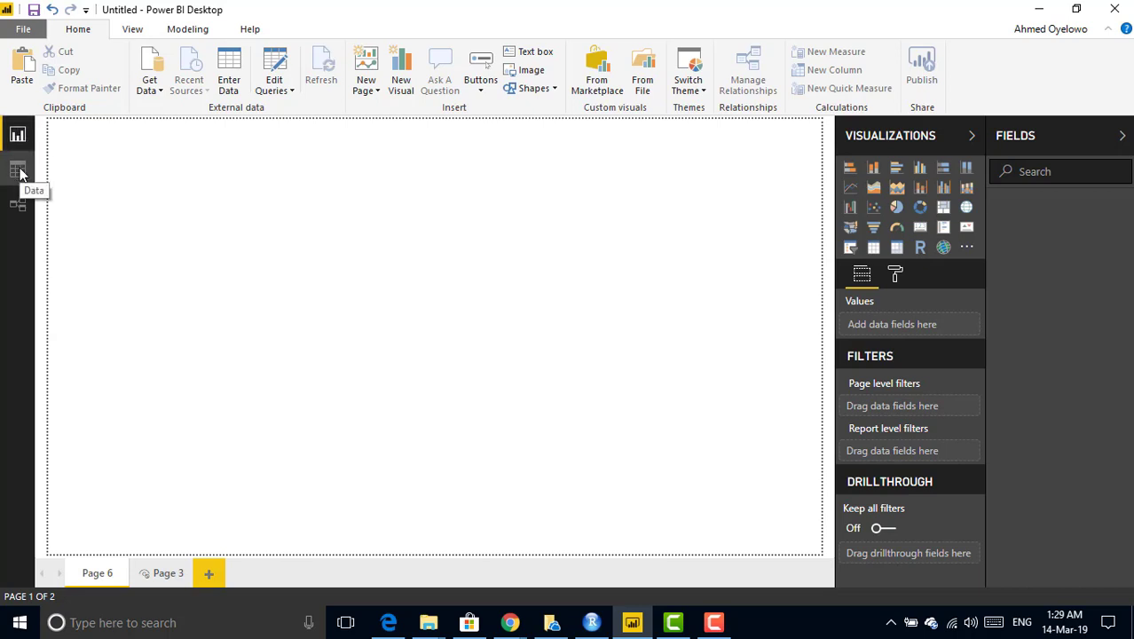
# - View the Data and Relationships views and return to the Report view
pyautogui.click(19, 171)
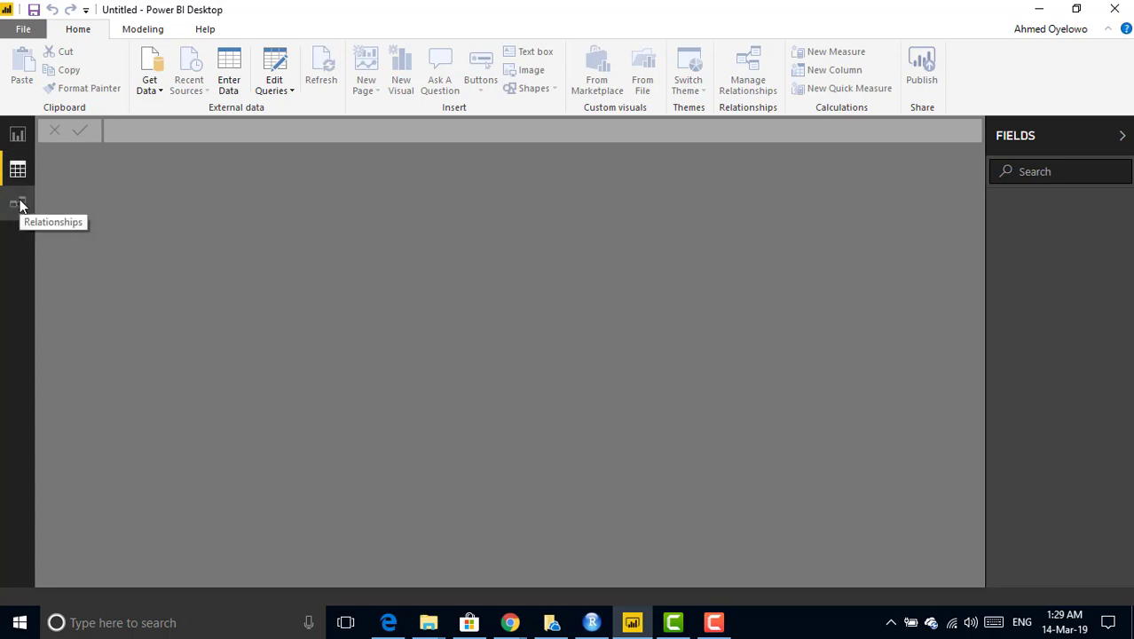
pyautogui.click(20, 205)
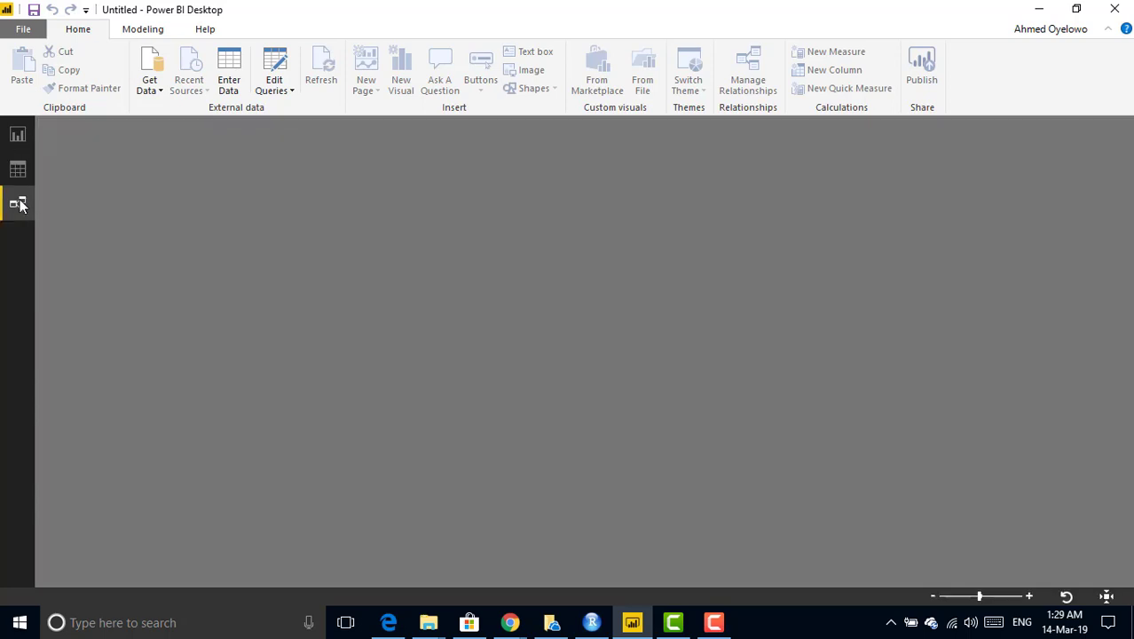
pyautogui.click(18, 138)
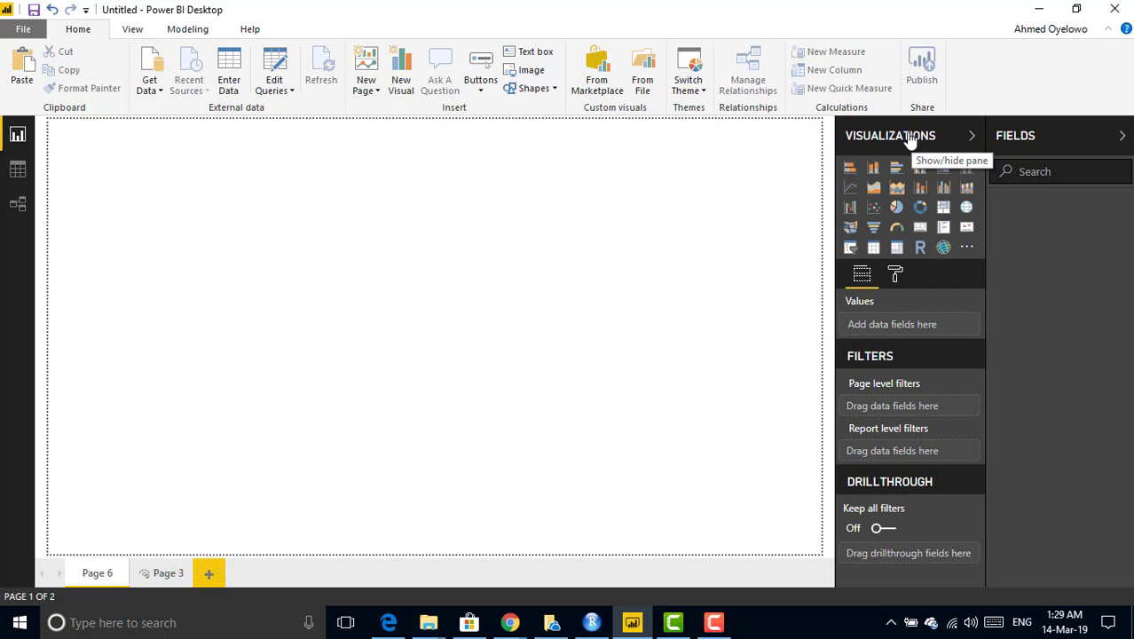
# - Examine the options for custom visuals and the field and format settings of the visualizations
pyautogui.click(968, 250)
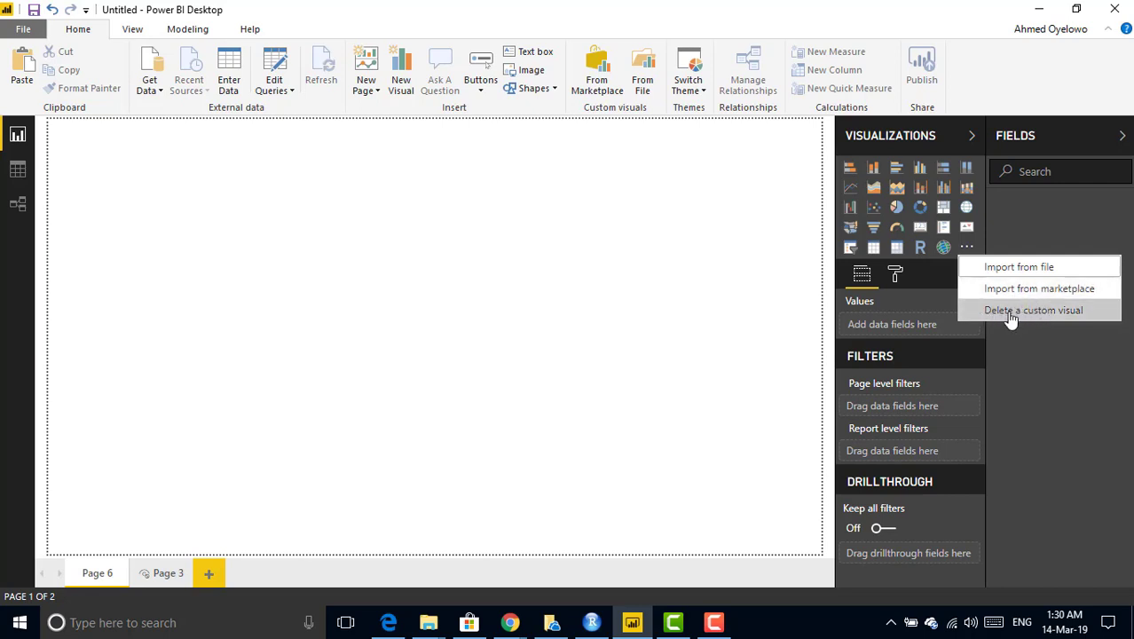
pyautogui.click(862, 277)
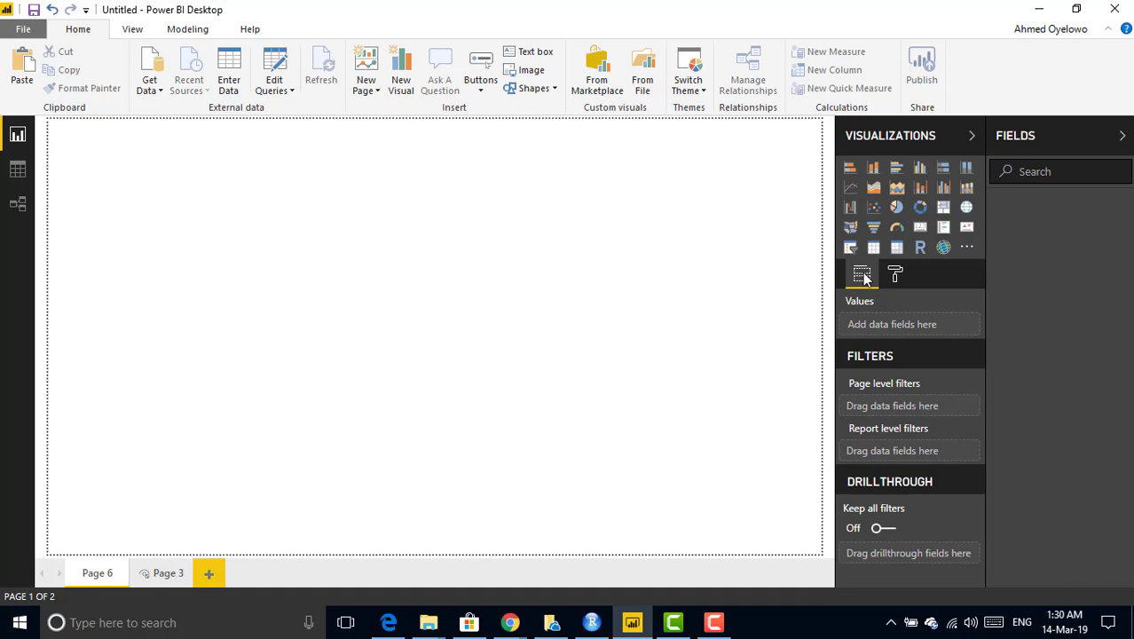
pyautogui.click(893, 278)
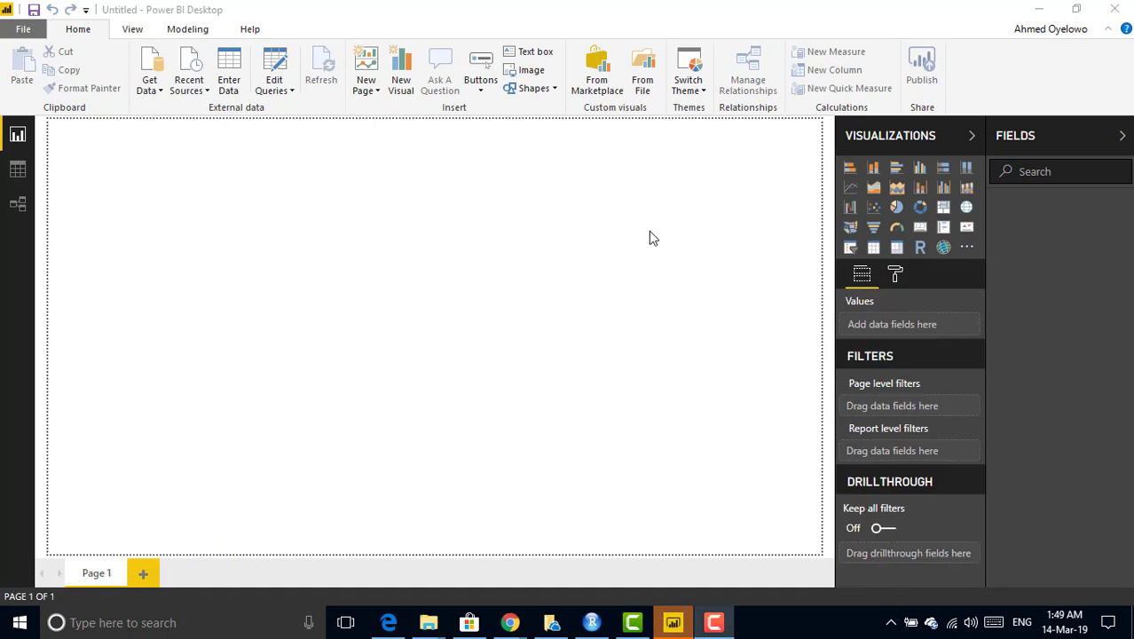
# - Start a data import with the Excel connector from the complete list of data sources
pyautogui.click(158, 92)
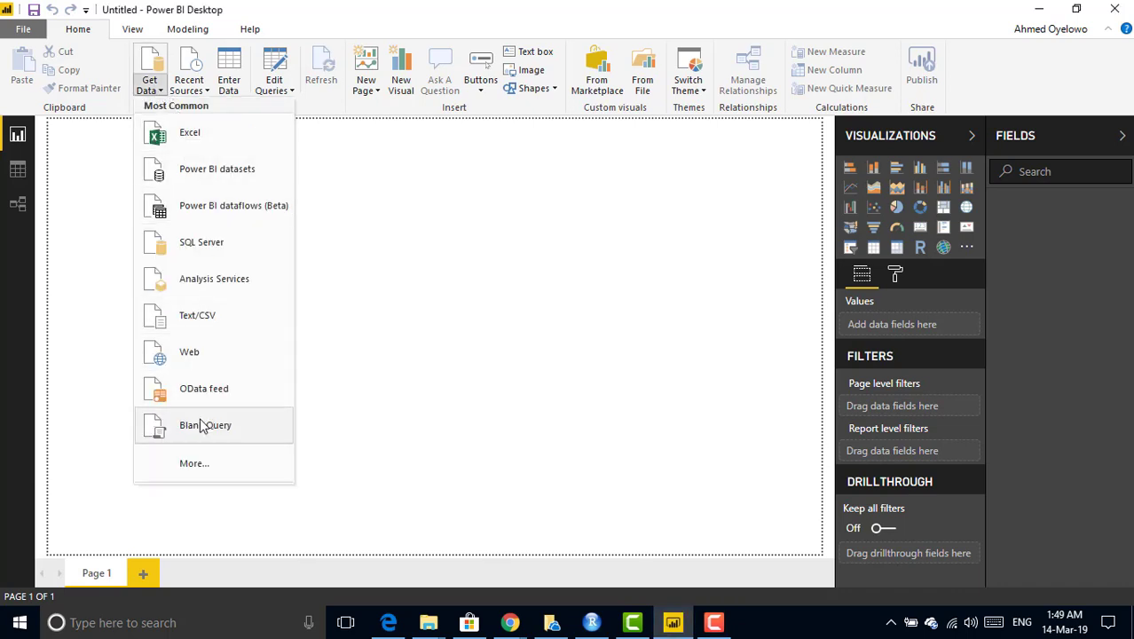
pyautogui.click(195, 464)
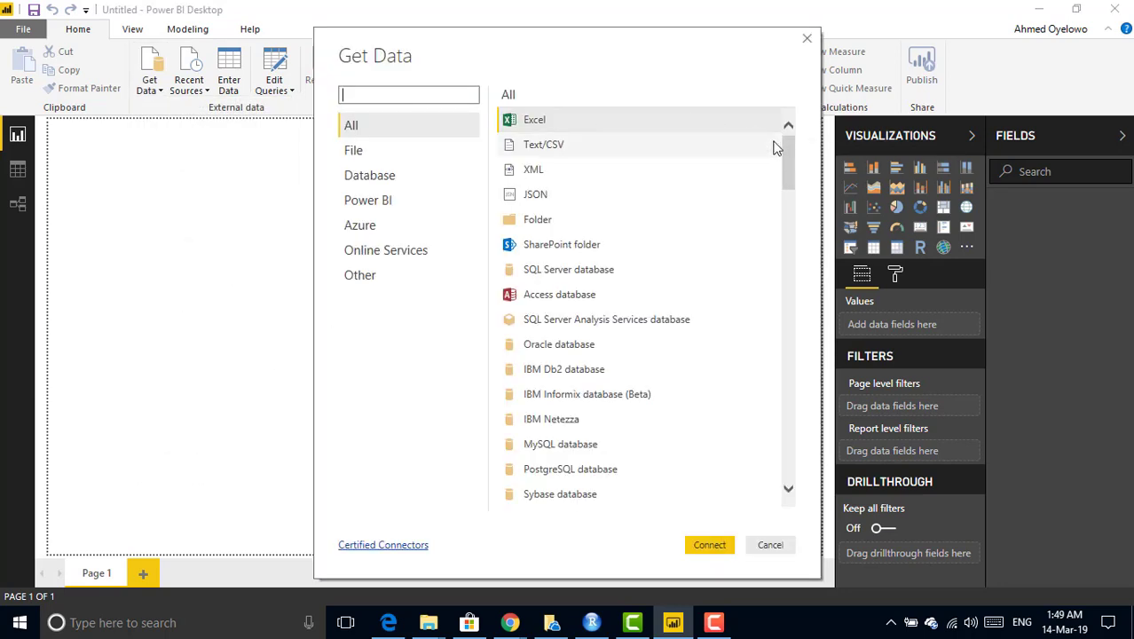
pyautogui.moveTo(785, 150); pyautogui.dragTo(805, 174)
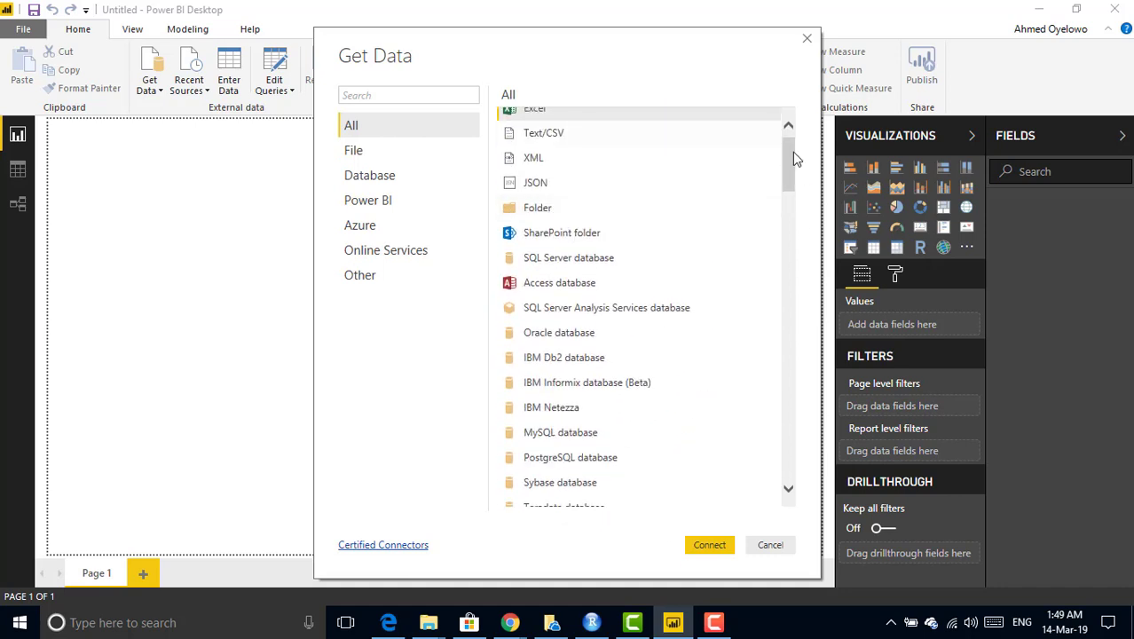
pyautogui.moveTo(793, 155)
pyautogui.mouseDown()
pyautogui.moveTo(790, 195)
pyautogui.moveTo(790, 157)
pyautogui.mouseUp()
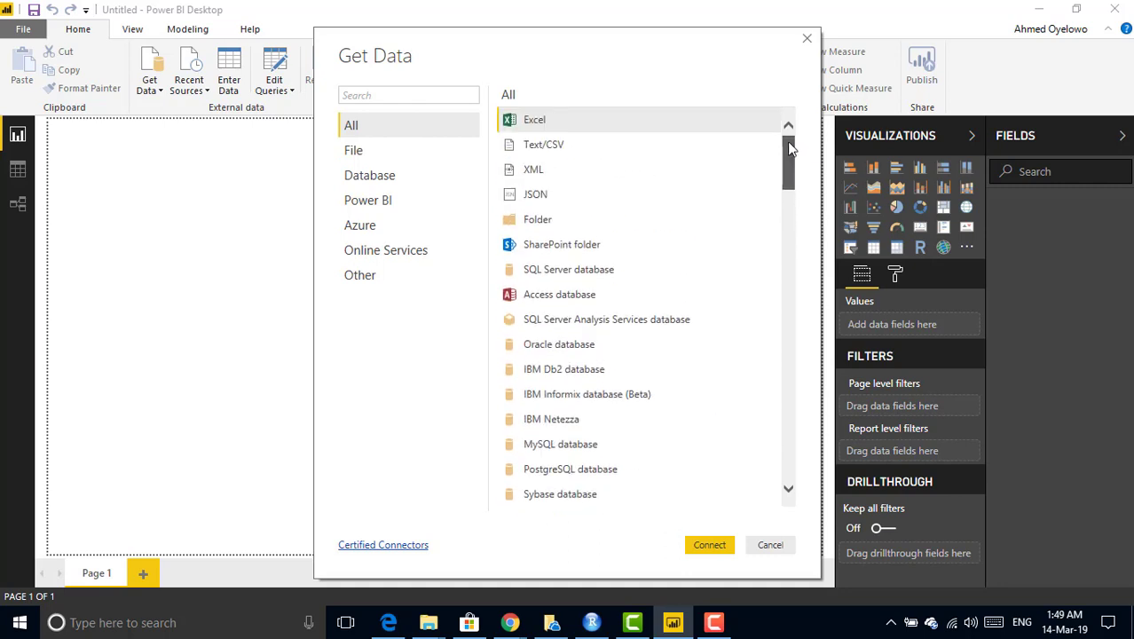
pyautogui.click(533, 123)
pyautogui.click(710, 544)
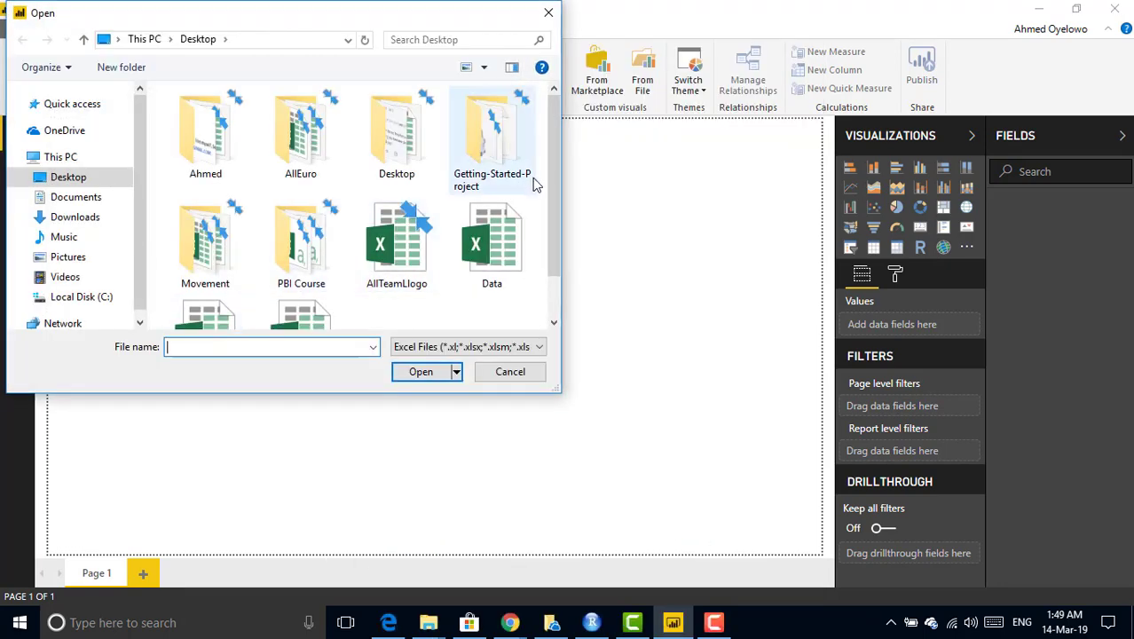
# - Choose the EmployeeData workbook from the Desktop and open its core_dataset sheet for editing in Power Query Editor
pyautogui.scroll(-1, 554, 191)
pyautogui.click(205, 280)
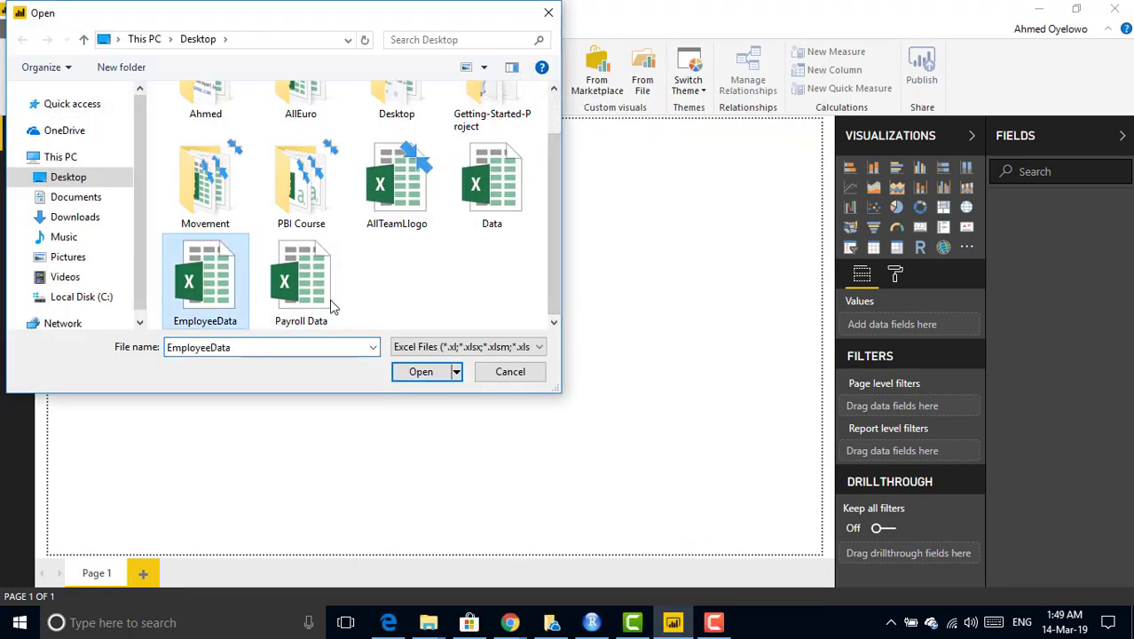
pyautogui.click(422, 372)
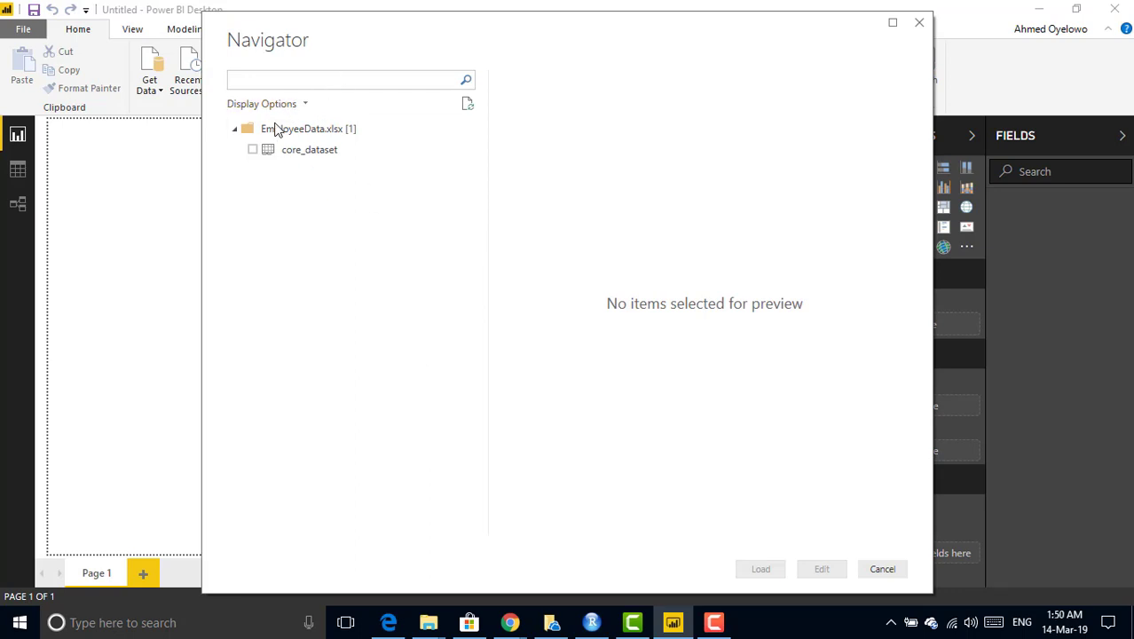
pyautogui.click(253, 150)
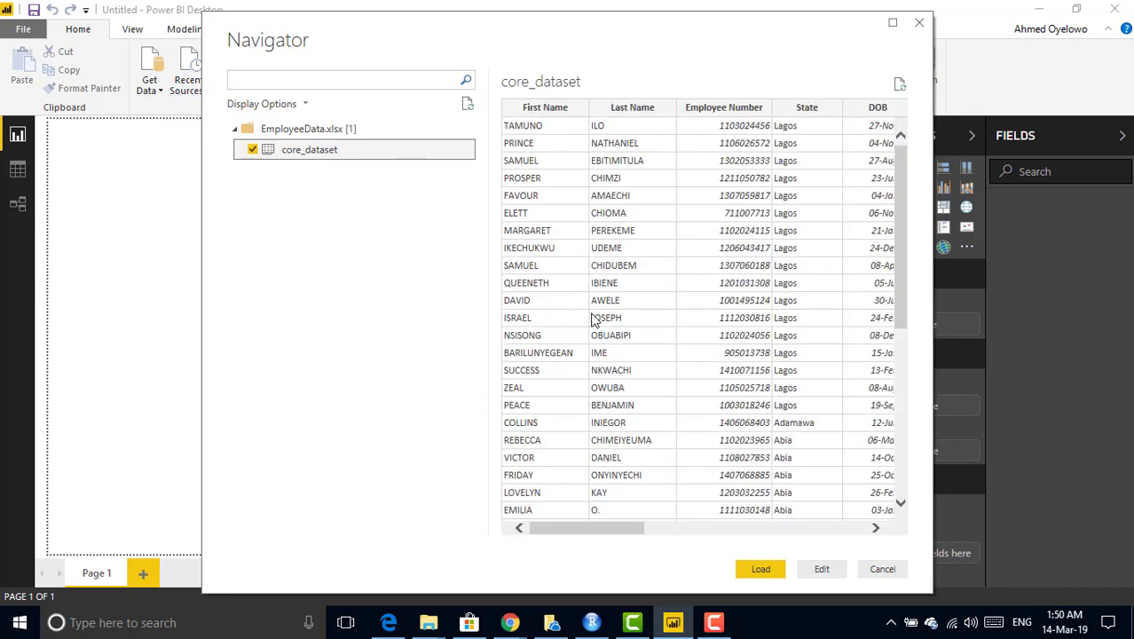
pyautogui.click(821, 570)
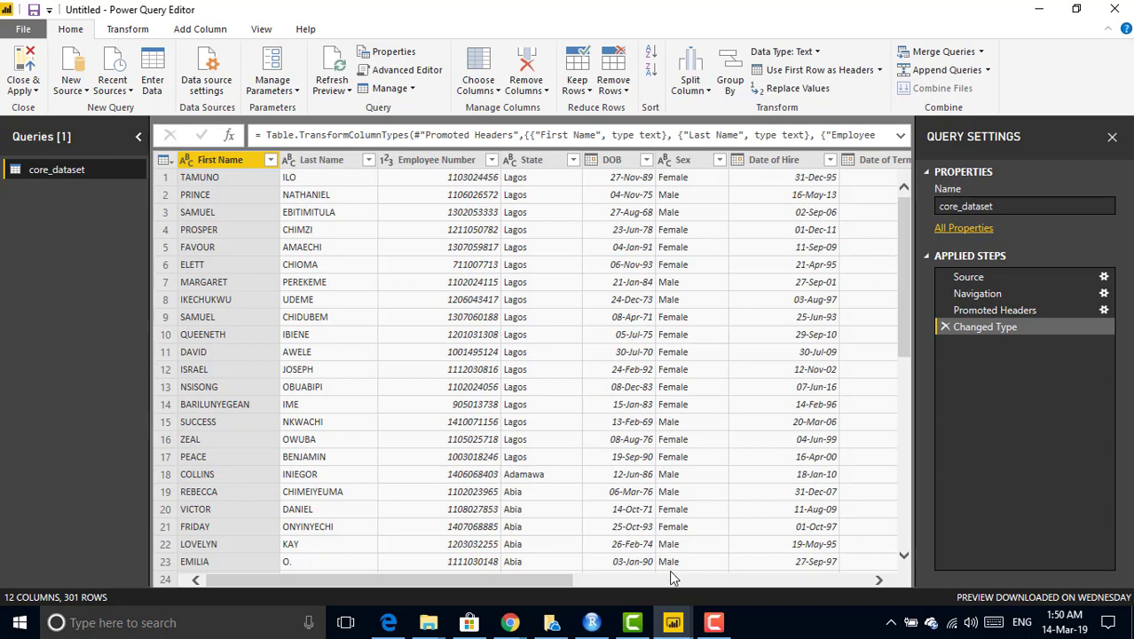
# - Look through all columns of the core_dataset query in Power Query Editor, from First Name to Position
pyautogui.moveTo(674, 620)
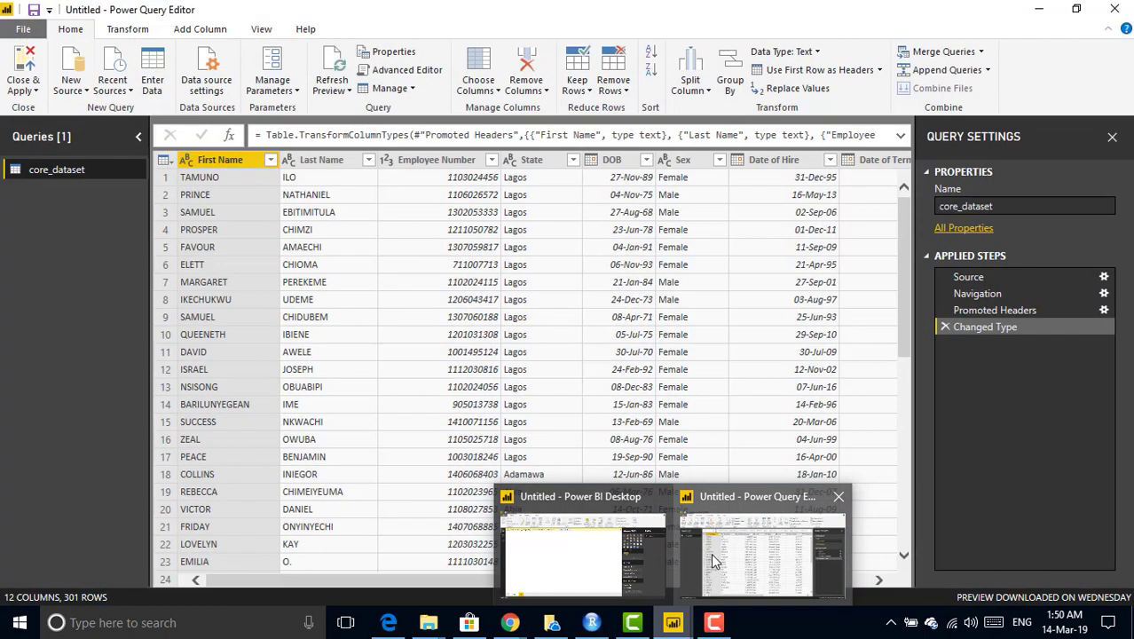
pyautogui.click(714, 559)
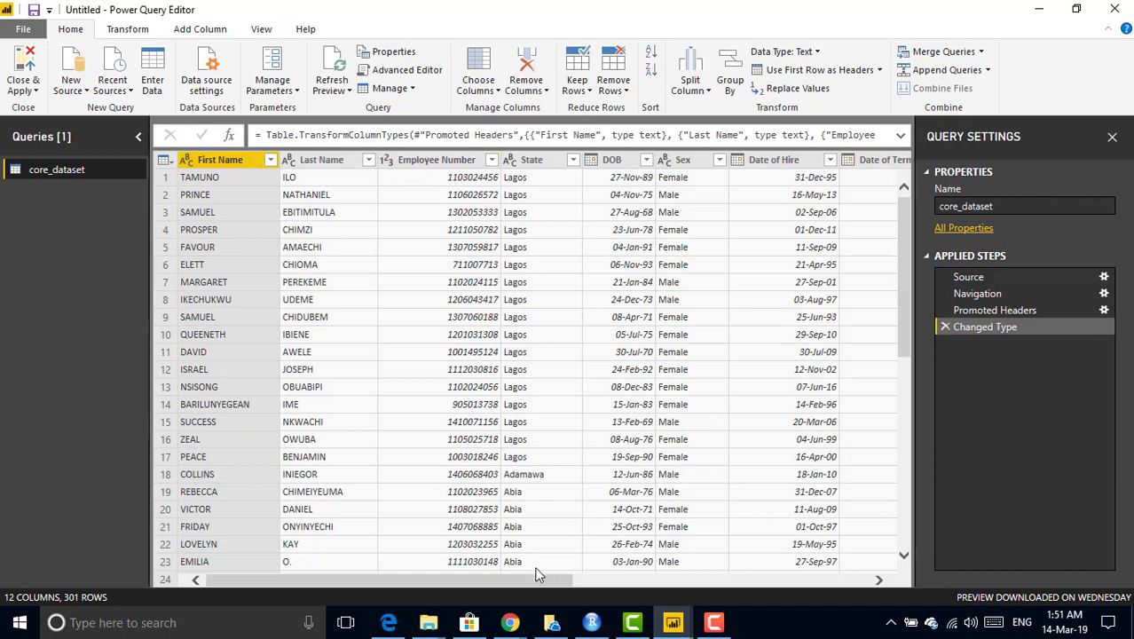
pyautogui.moveTo(535, 581); pyautogui.dragTo(808, 592)
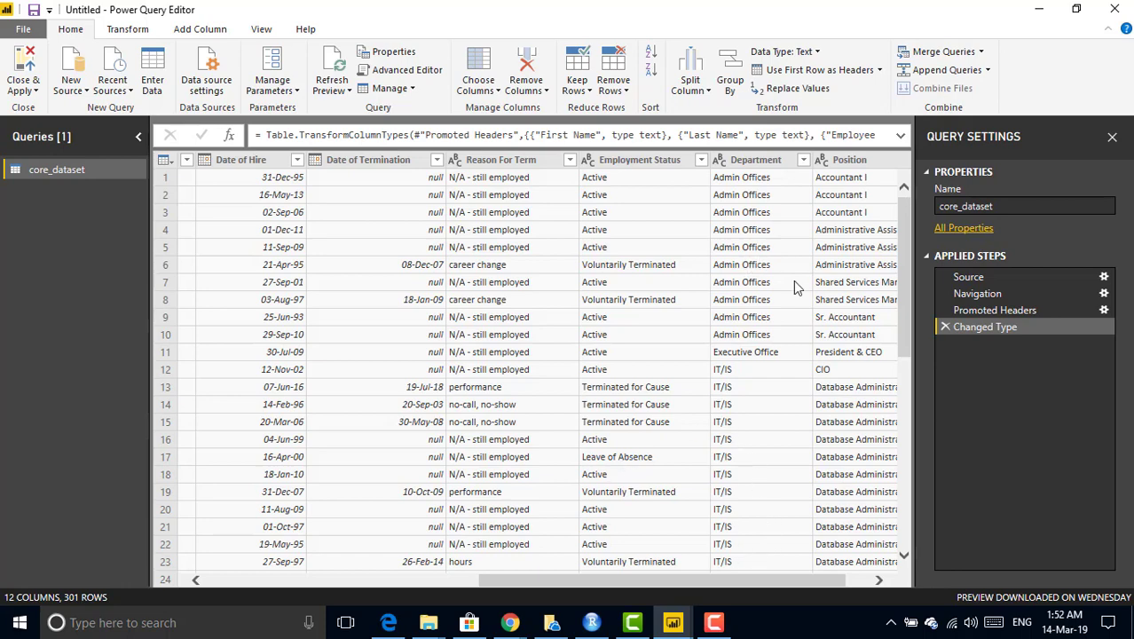
pyautogui.moveTo(774, 578); pyautogui.dragTo(484, 583)
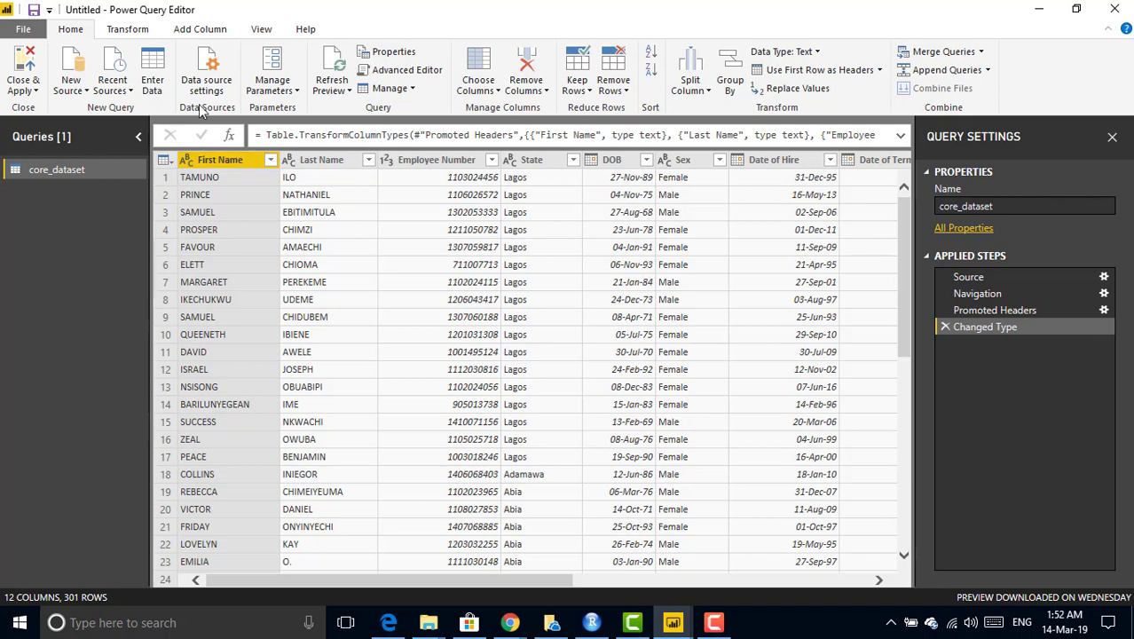
# - Add a Full Name column that merges First Name and Last Name with a space as separator
pyautogui.click(201, 34)
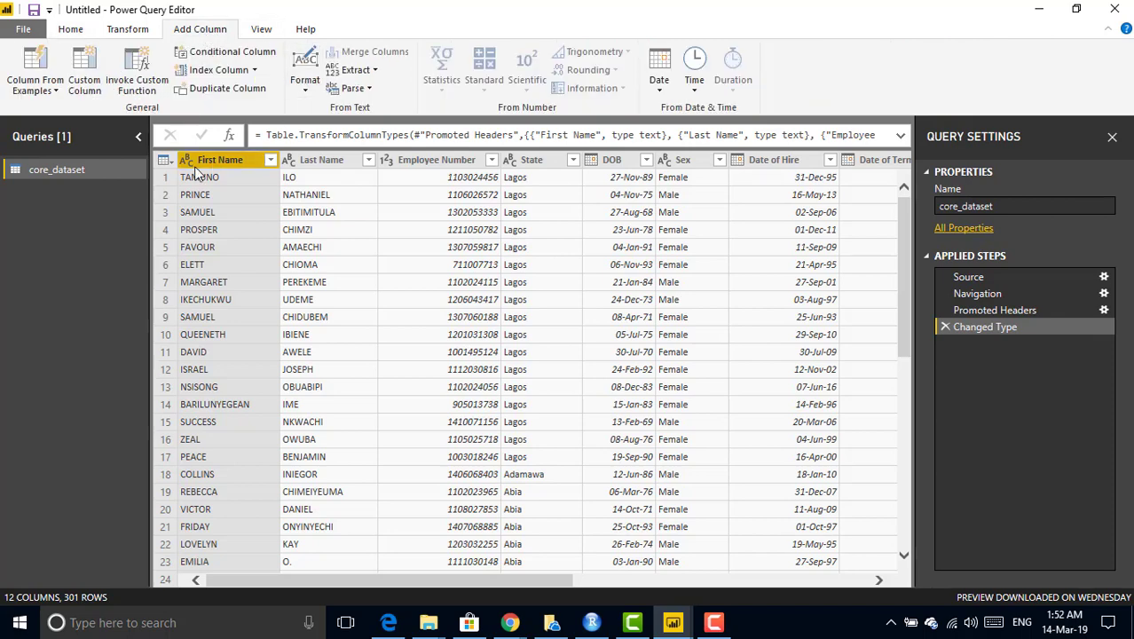
pyautogui.keyDown('ctrl'); pyautogui.click(327, 165); pyautogui.keyUp('ctrl')
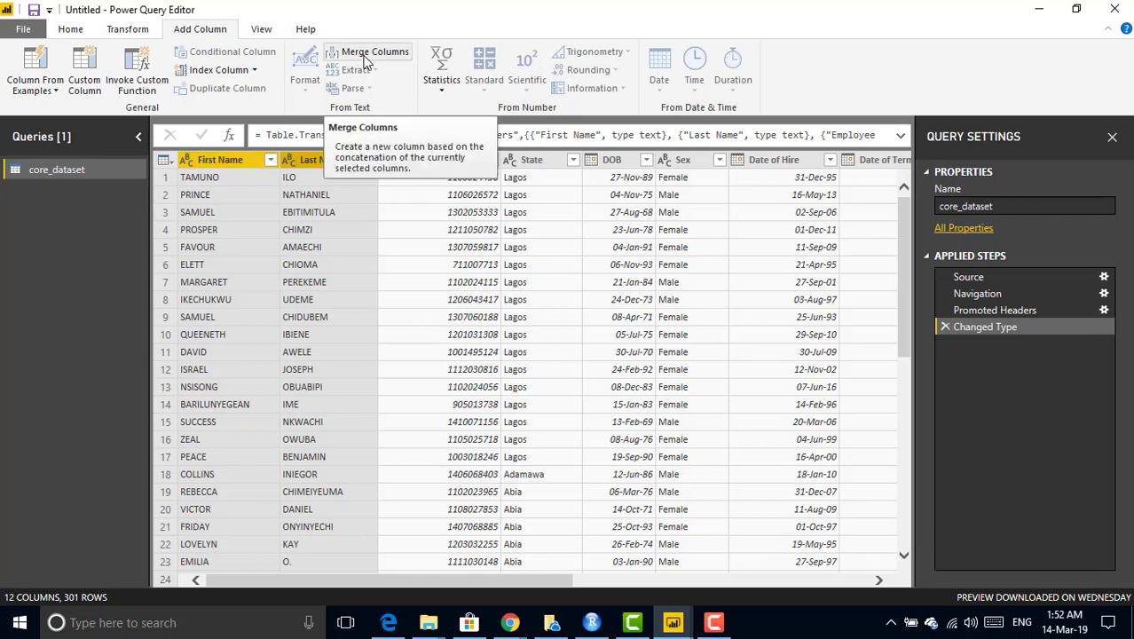
pyautogui.click(363, 60)
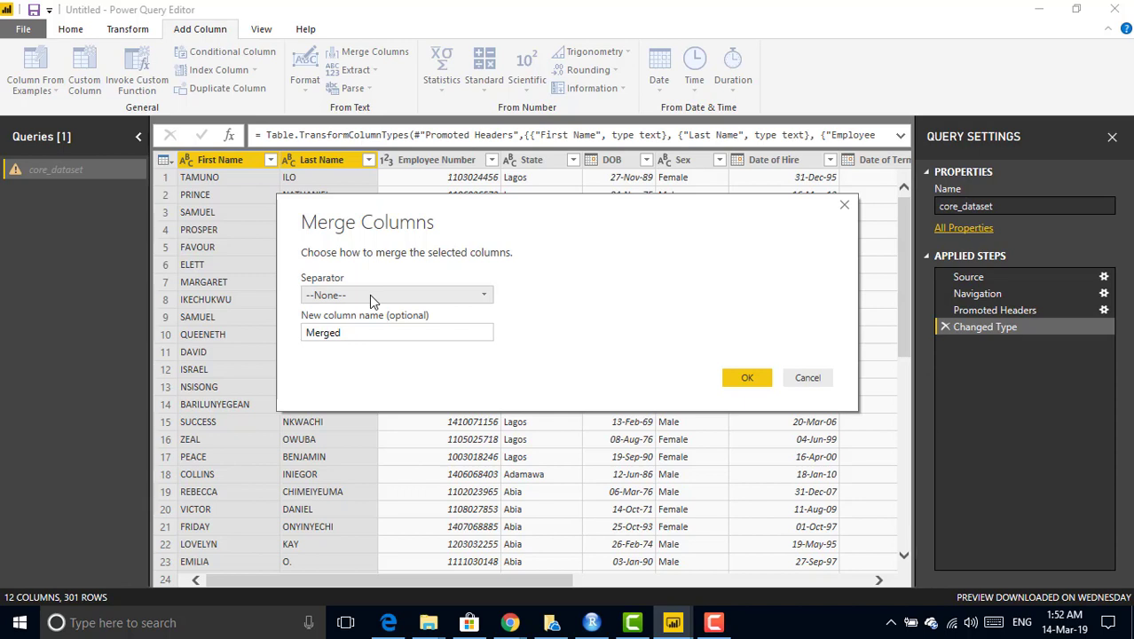
pyautogui.click(480, 298)
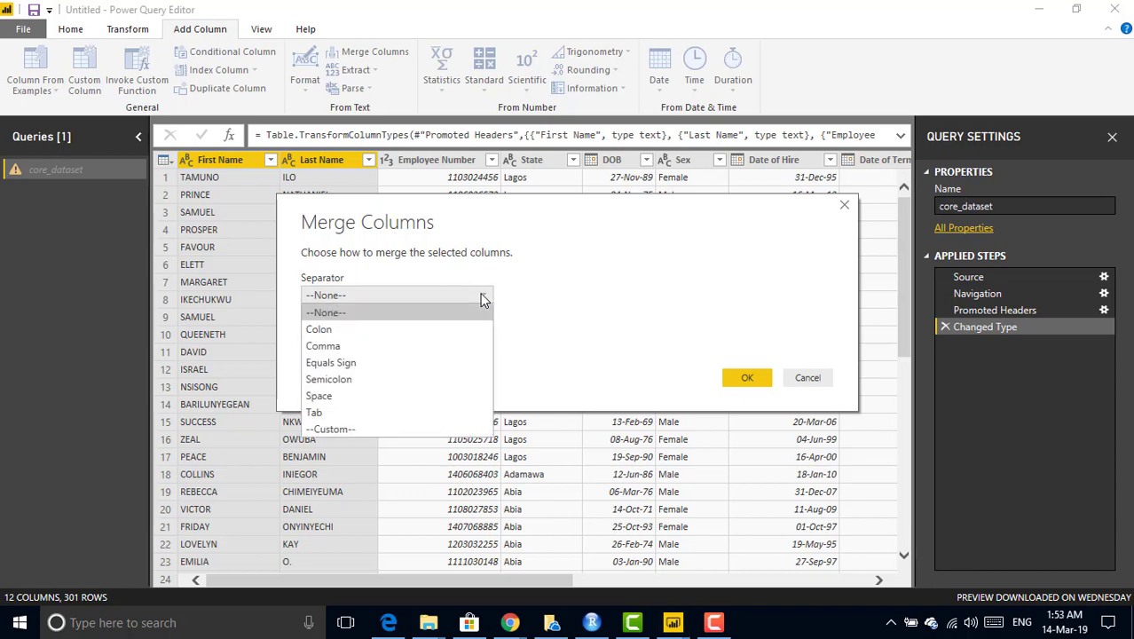
pyautogui.click(371, 396)
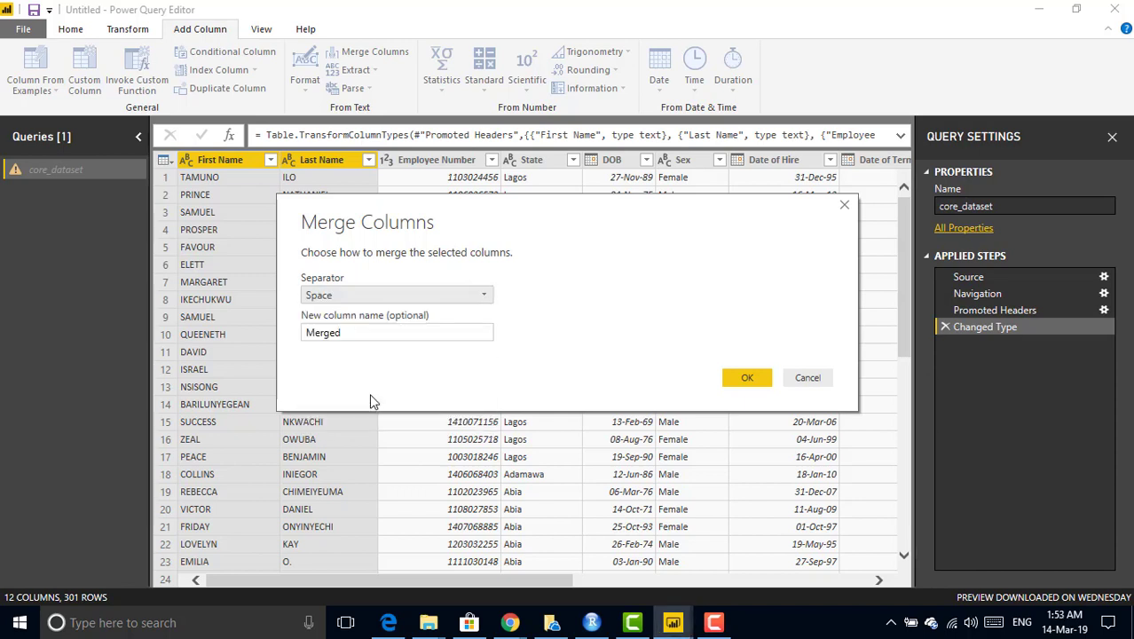
pyautogui.click(348, 332)
pyautogui.doubleClick(349, 332)
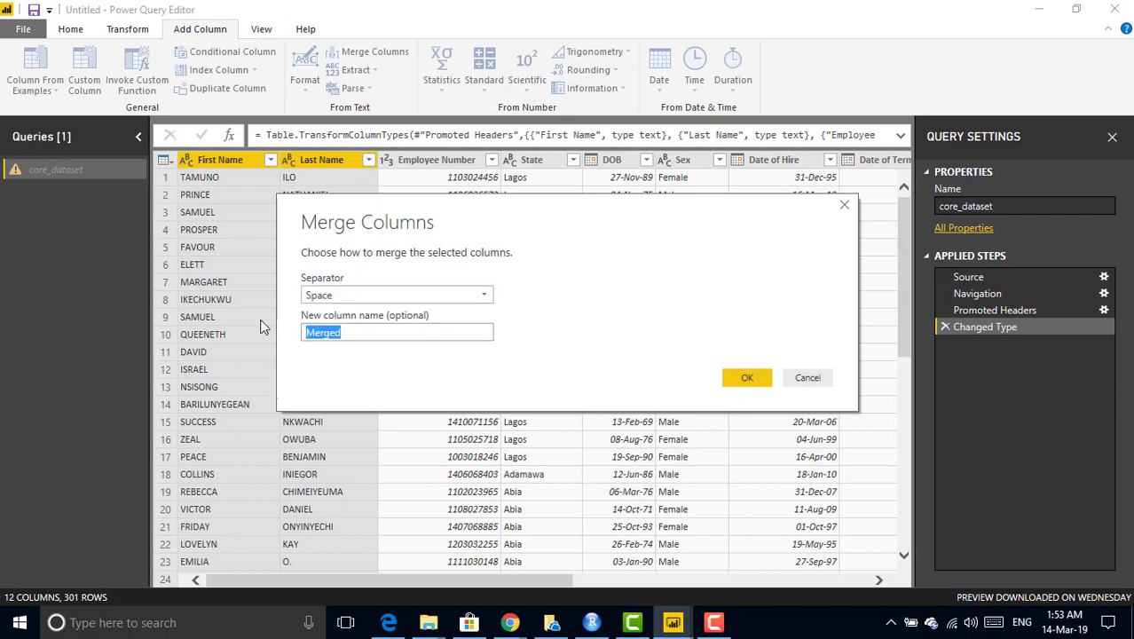
pyautogui.write('Full Name')
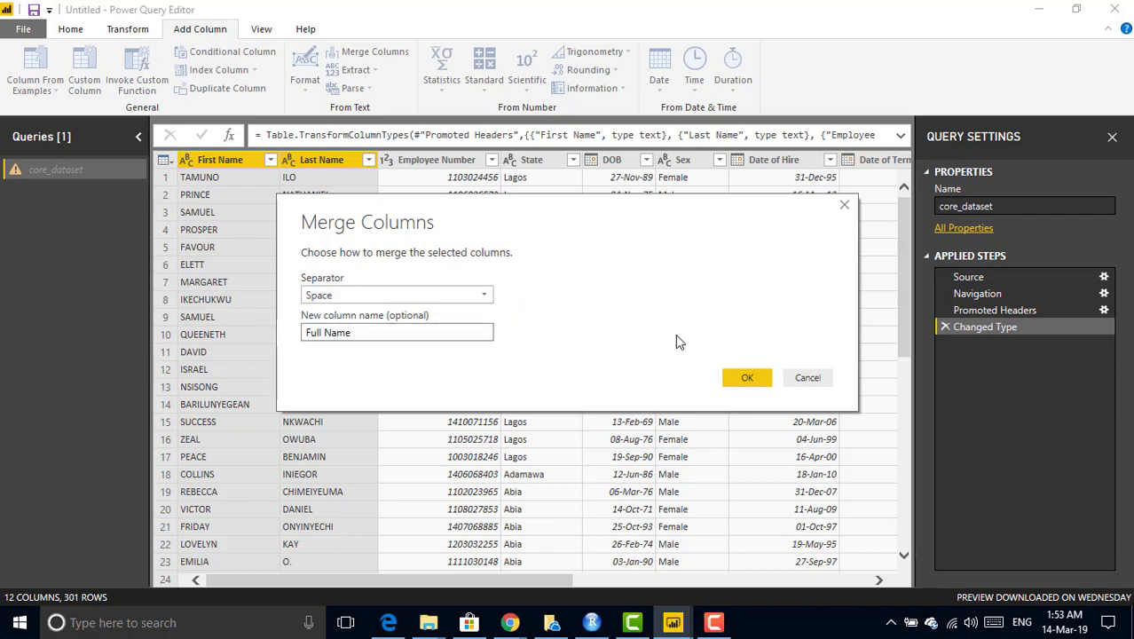
pyautogui.click(742, 377)
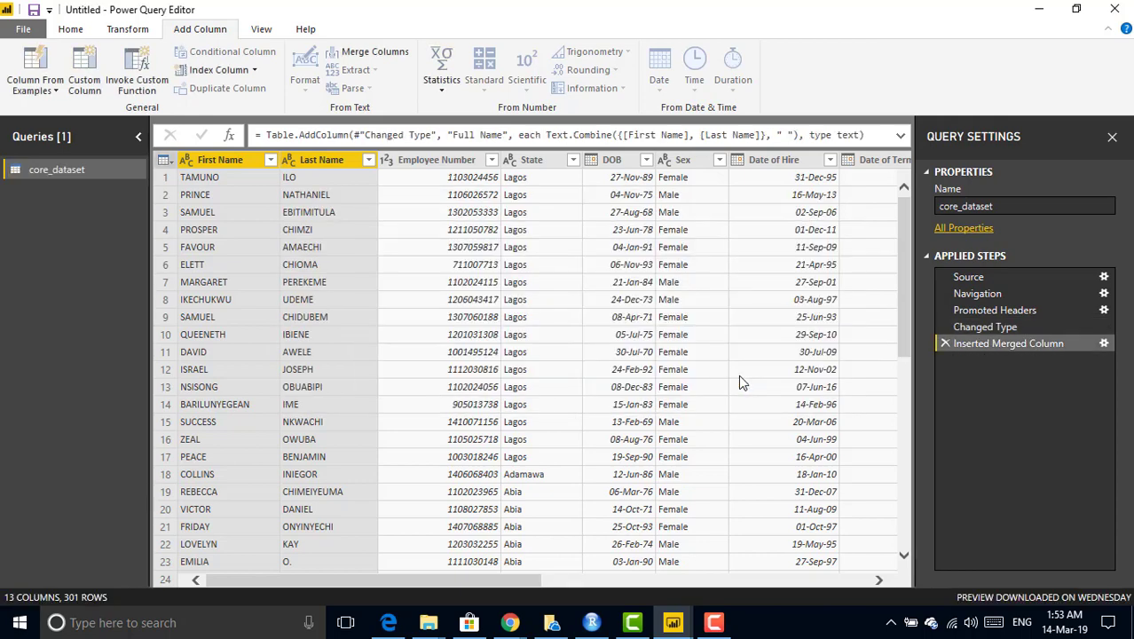
# - Move the Full Name column to the beginning of the table, and reposition it between Last Name and Employee Number
pyautogui.moveTo(511, 581); pyautogui.dragTo(694, 580)
pyautogui.moveTo(760, 568); pyautogui.dragTo(877, 554)
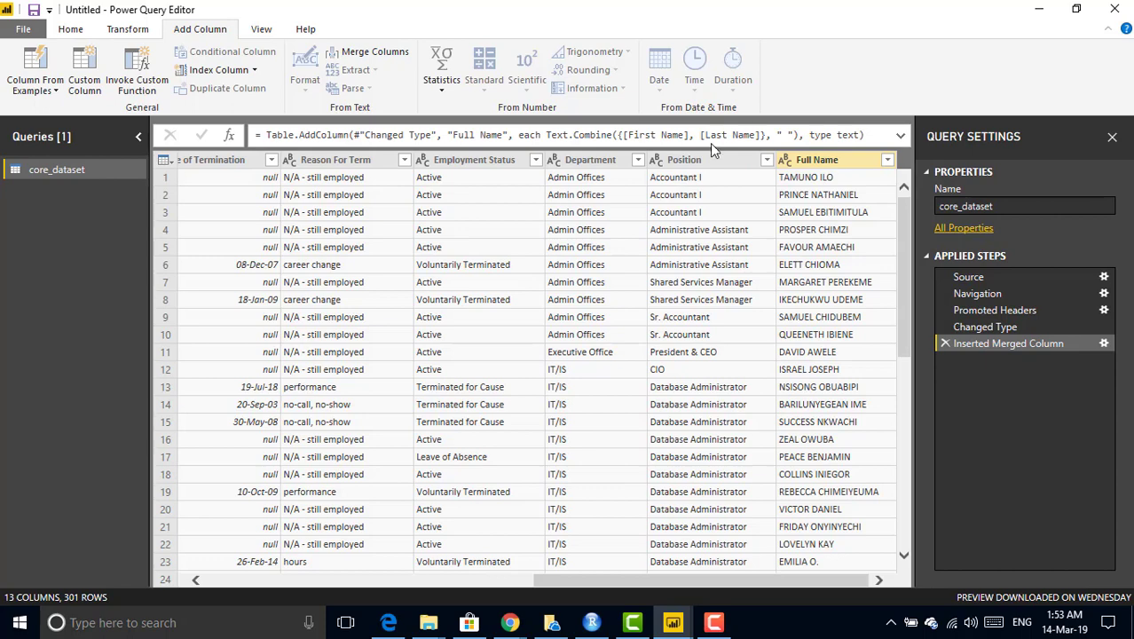
pyautogui.click(826, 163)
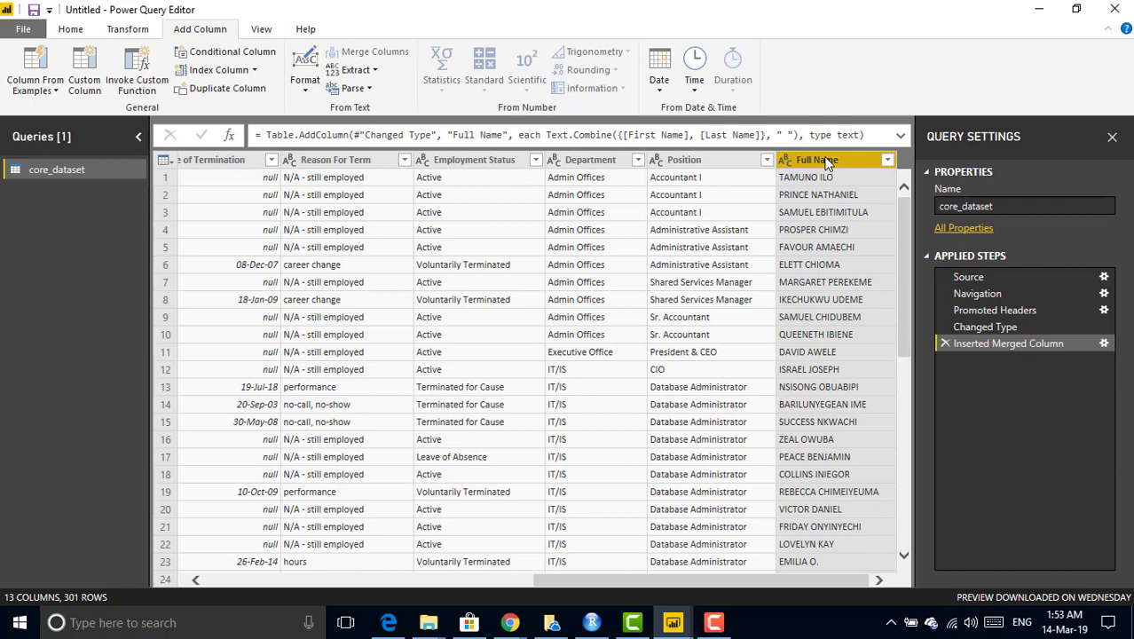
pyautogui.rightClick(827, 163)
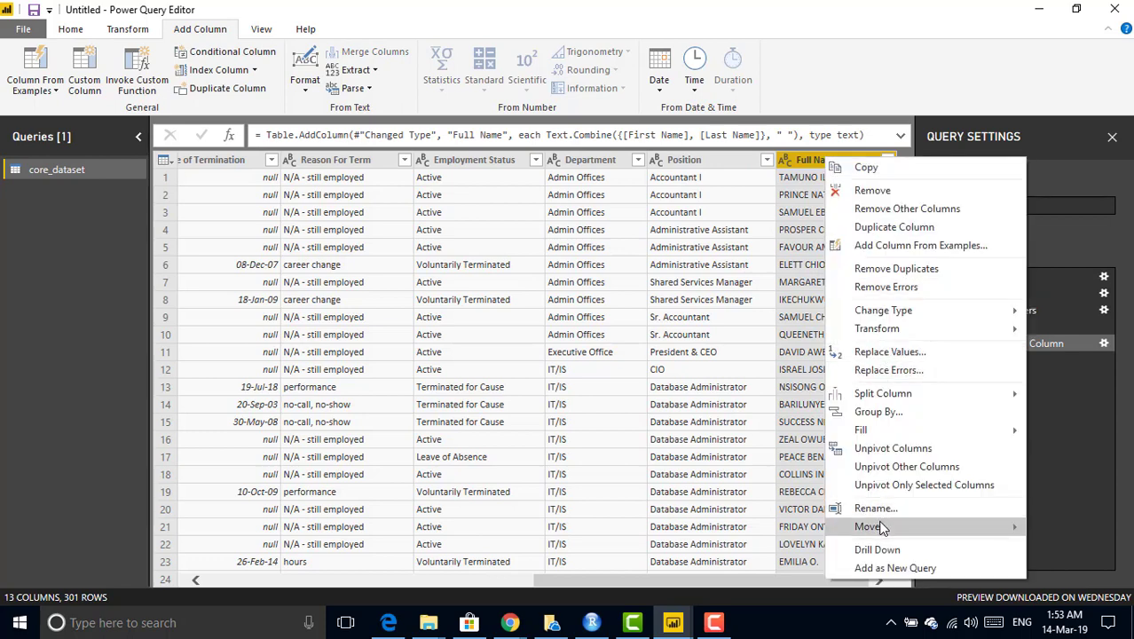
pyautogui.moveTo(882, 529)
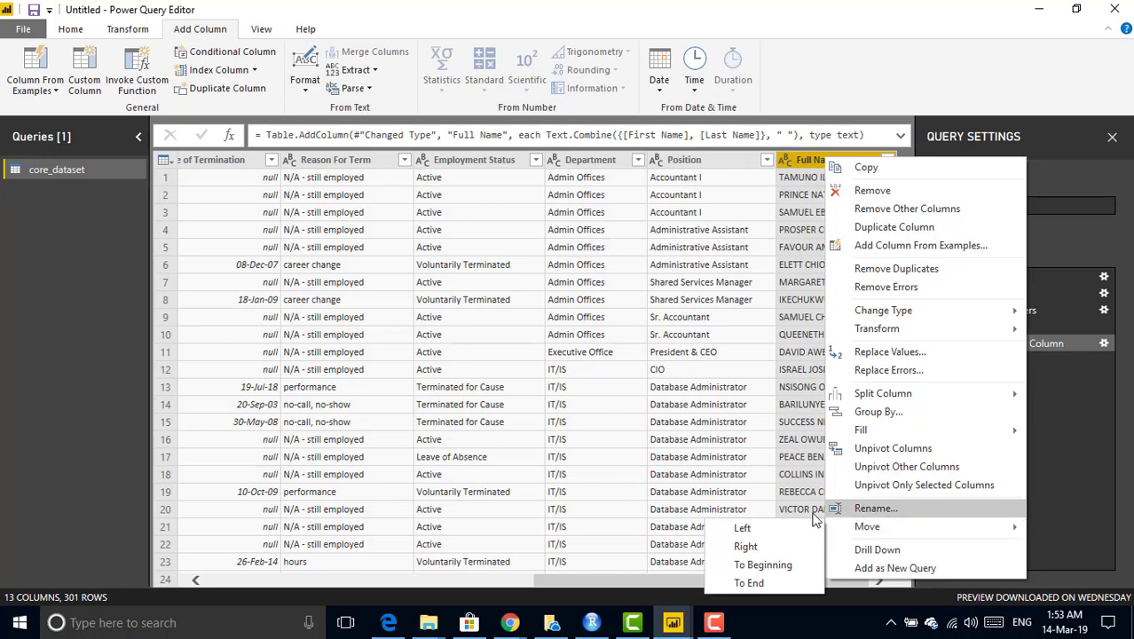
pyautogui.click(763, 565)
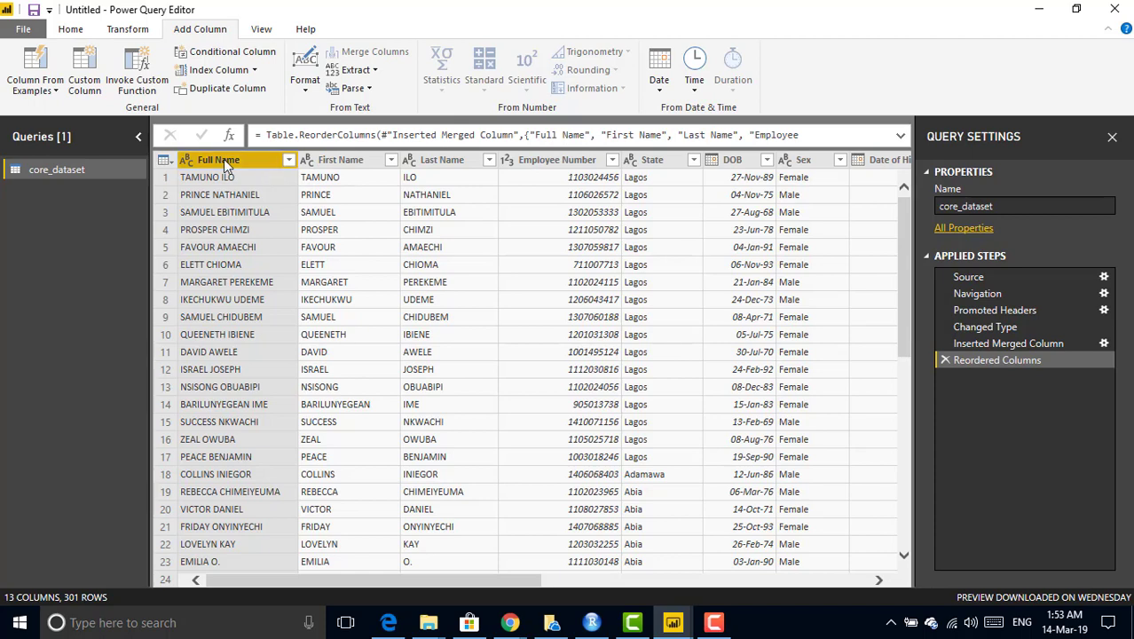
pyautogui.moveTo(221, 159); pyautogui.dragTo(511, 177)
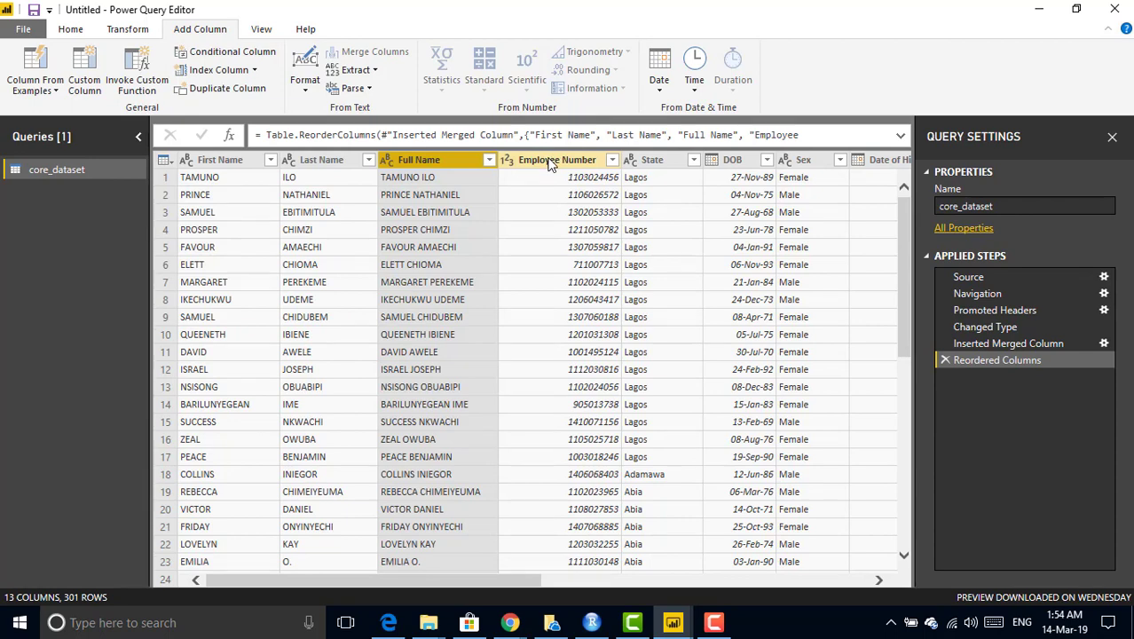
# - Move the Employee Number column to the beginning and compare the table at the Inserted Merged Column and Reordered Columns steps
pyautogui.click(552, 161)
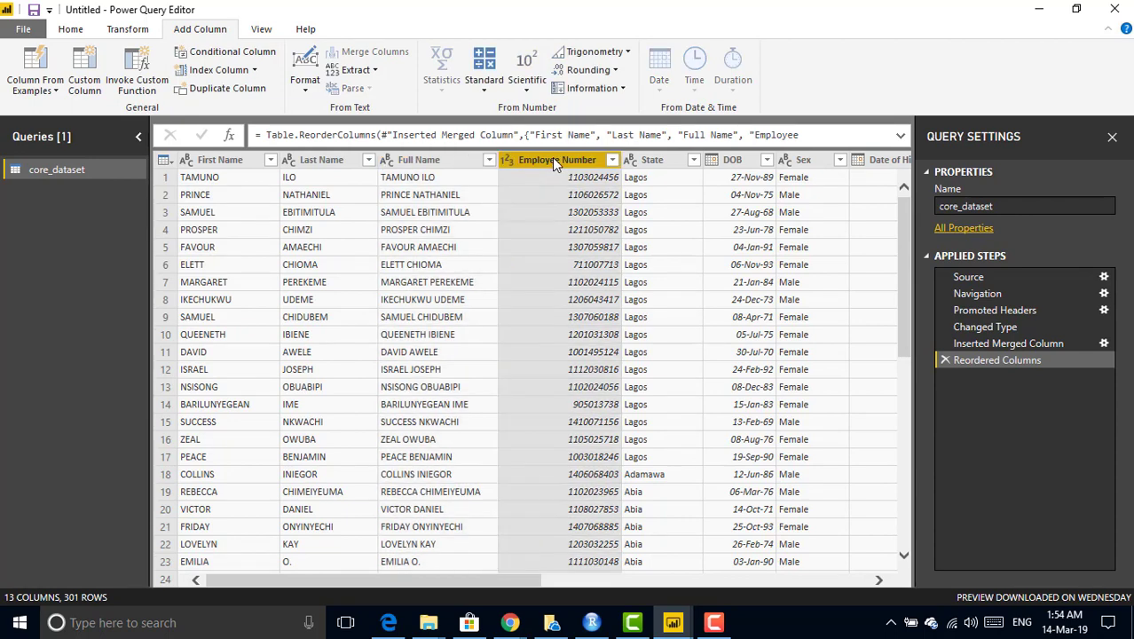
pyautogui.rightClick(553, 159)
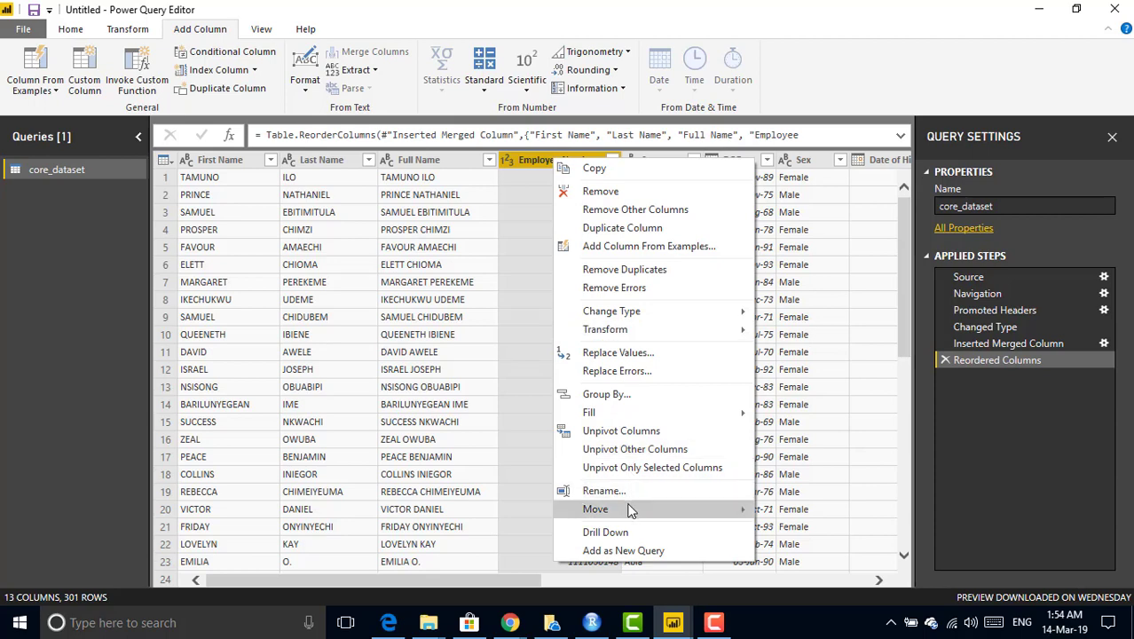
pyautogui.moveTo(646, 510)
pyautogui.moveTo(699, 509)
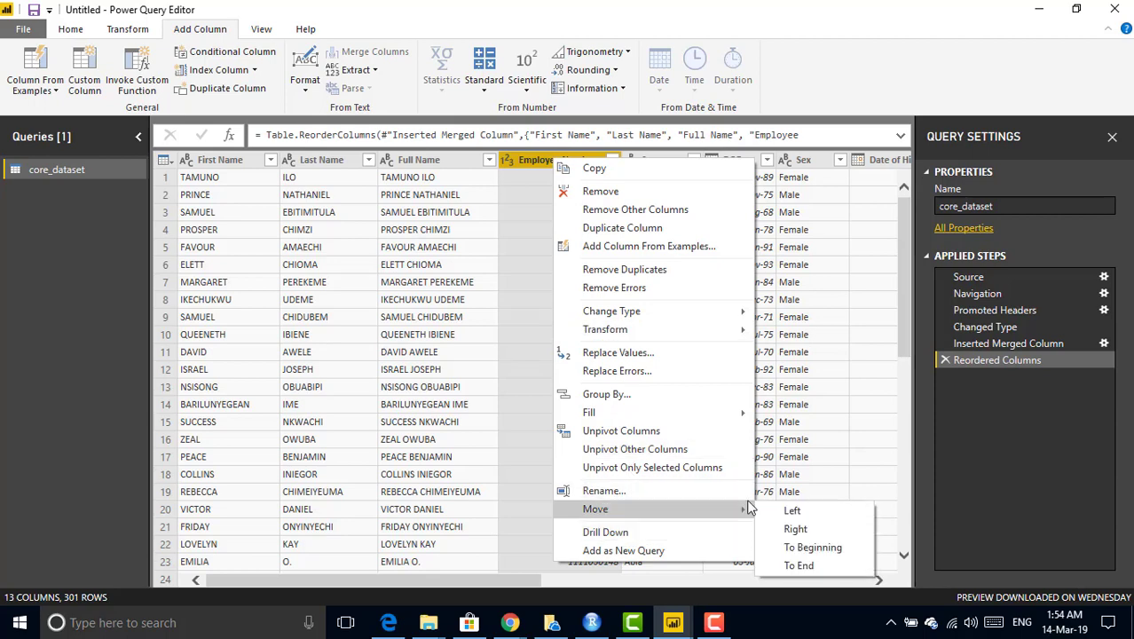
pyautogui.click(818, 548)
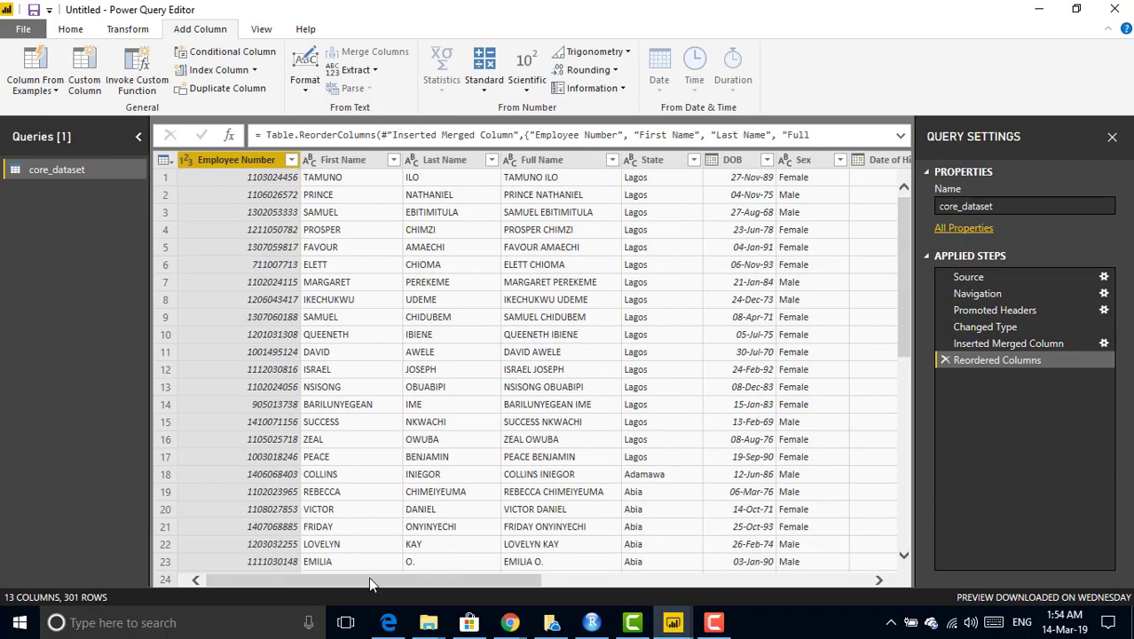
pyautogui.click(1001, 344)
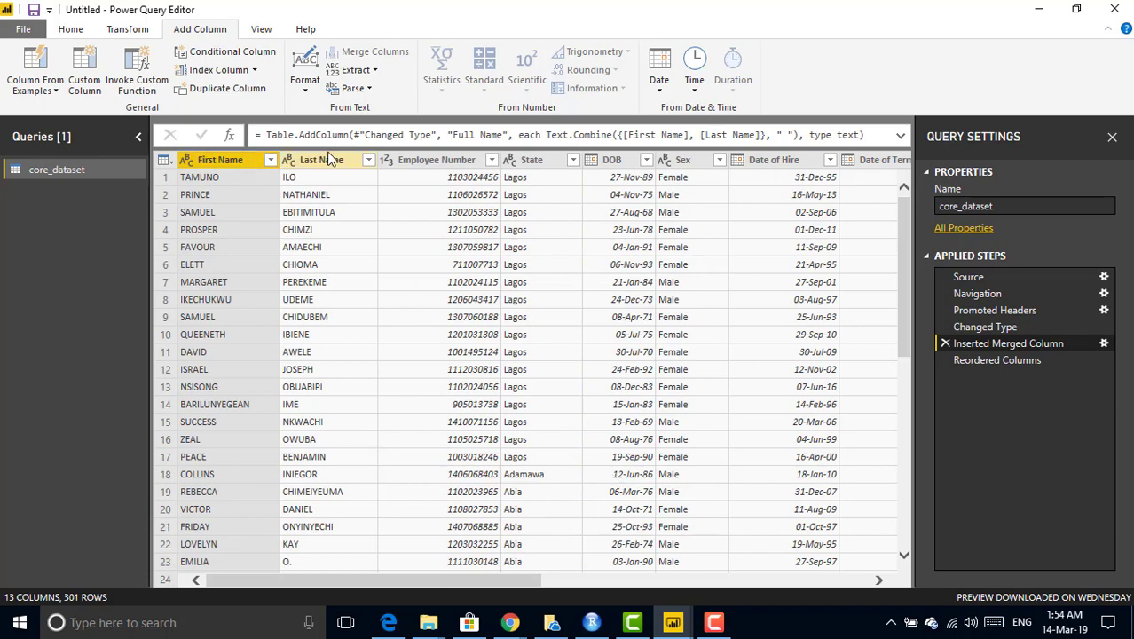
pyautogui.click(998, 361)
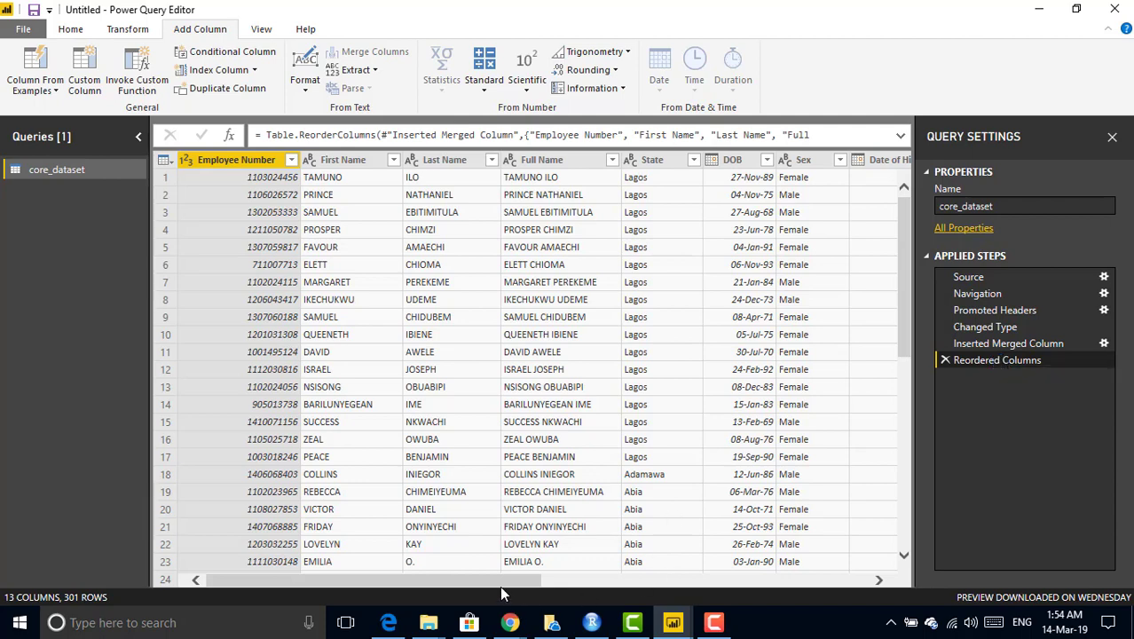
# - Add an Age column calculated from the DOB column
pyautogui.moveTo(491, 580); pyautogui.dragTo(559, 577)
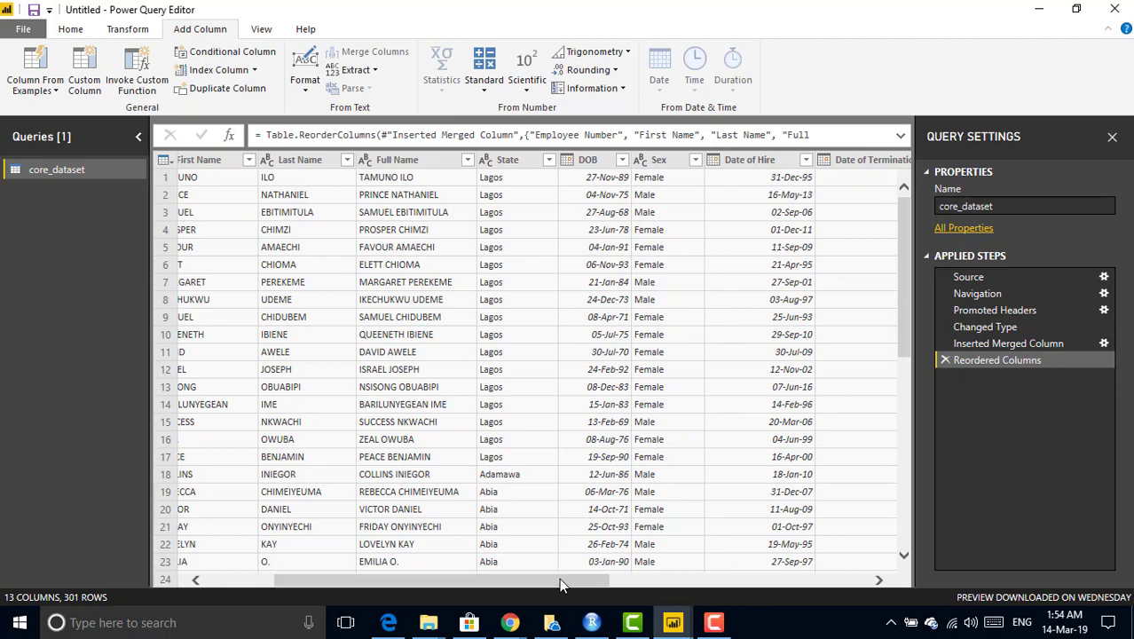
pyautogui.click(600, 159)
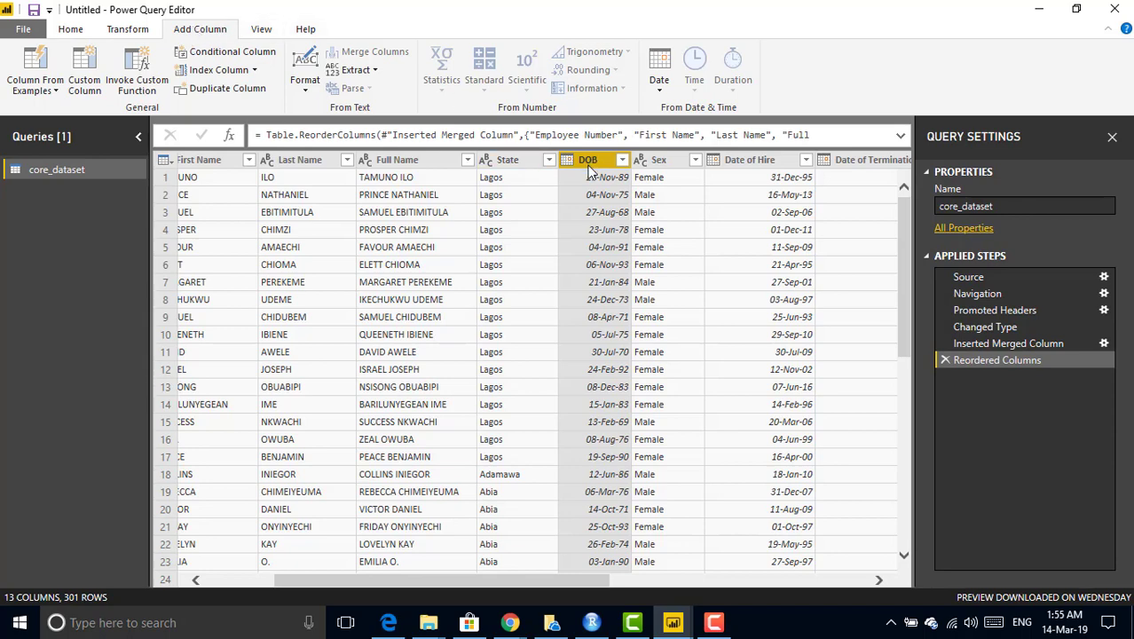
pyautogui.click(659, 96)
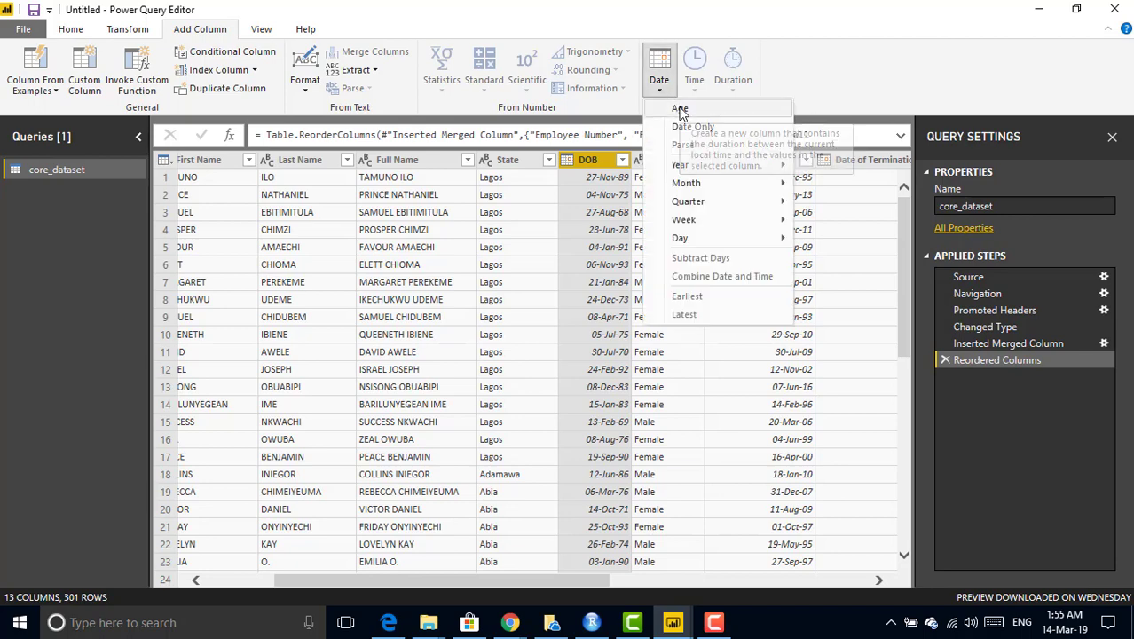
pyautogui.click(679, 109)
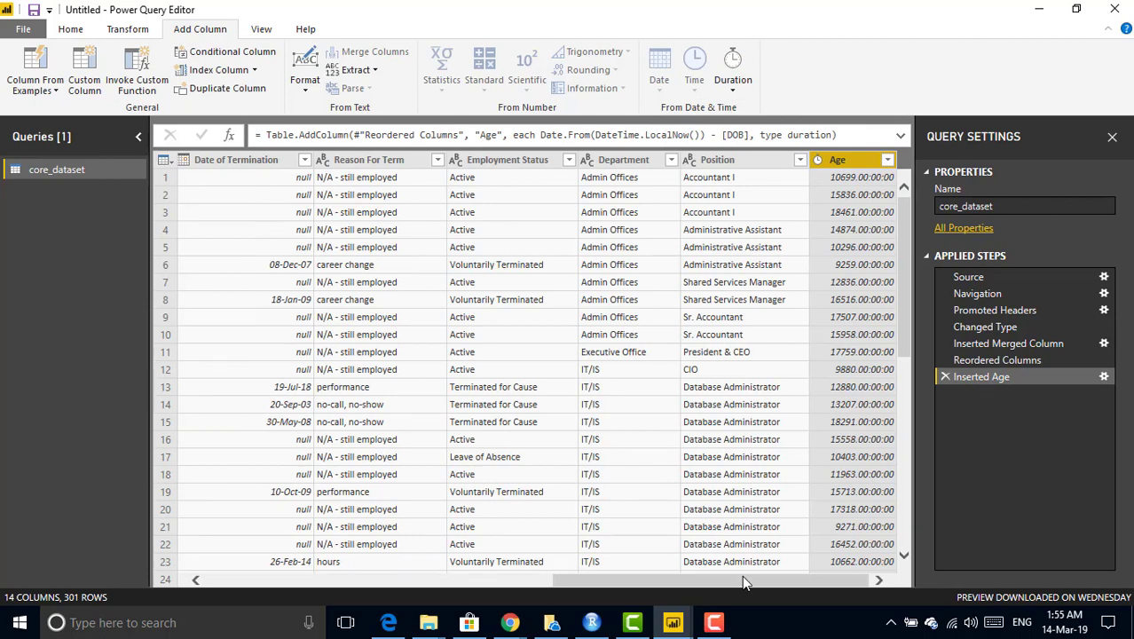
# - Convert the Age column's durations to total years and round the values down
pyautogui.rightClick(843, 167)
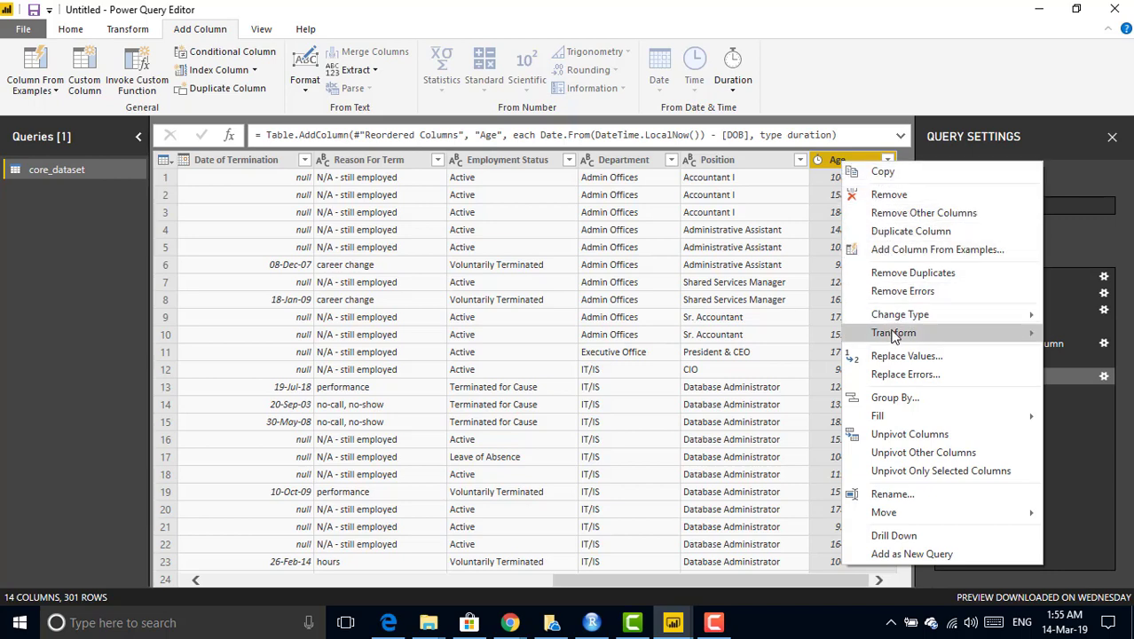
pyautogui.moveTo(894, 338)
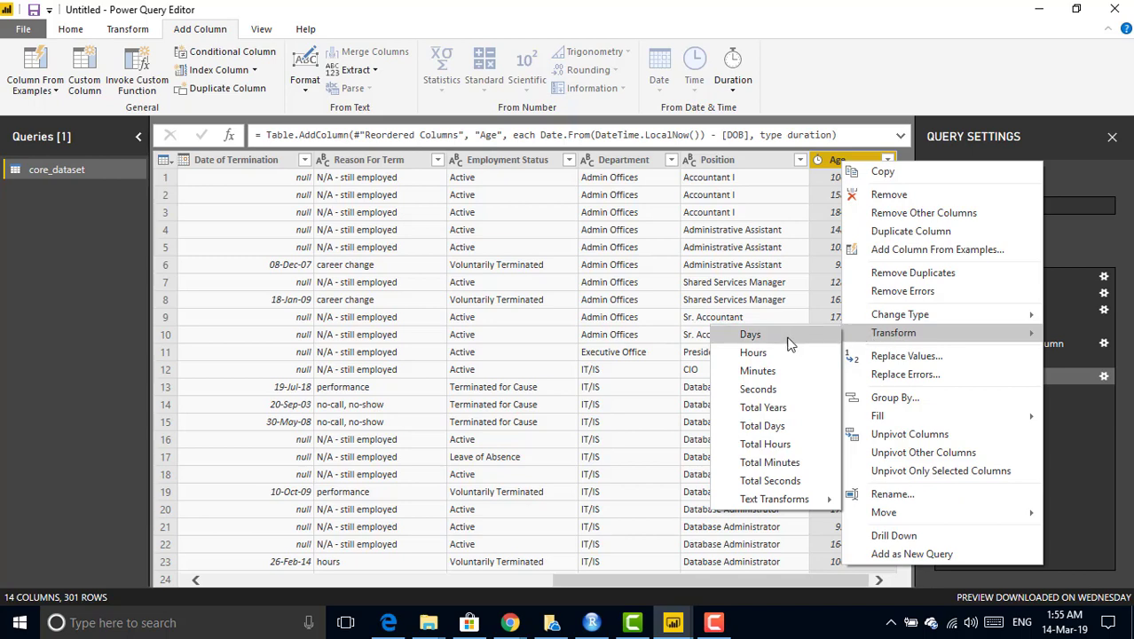
pyautogui.click(765, 408)
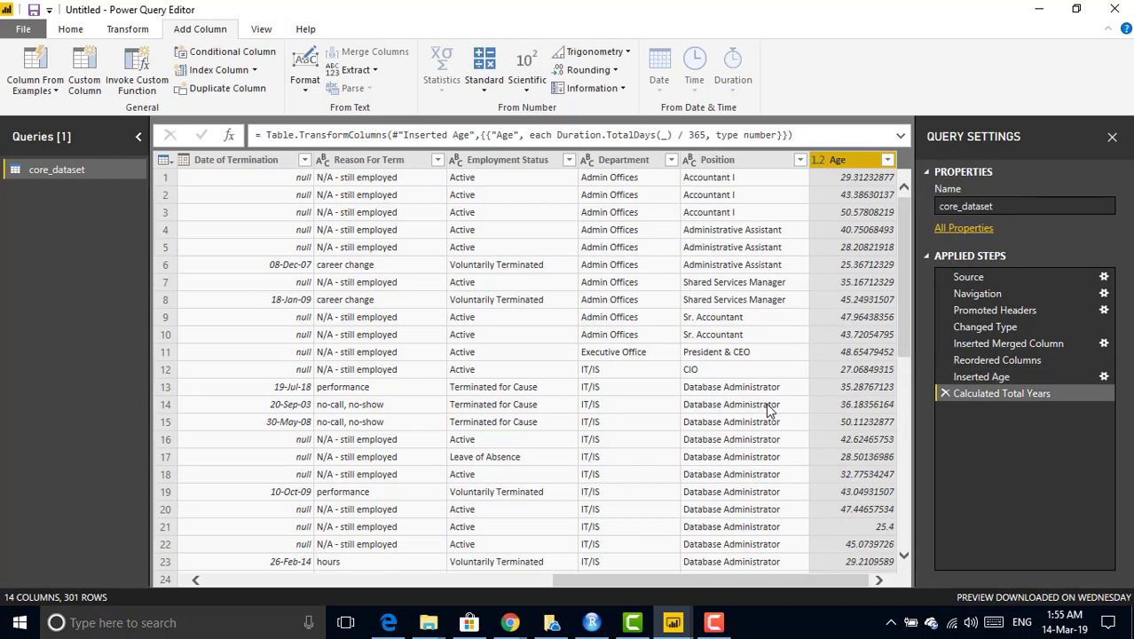
pyautogui.rightClick(844, 169)
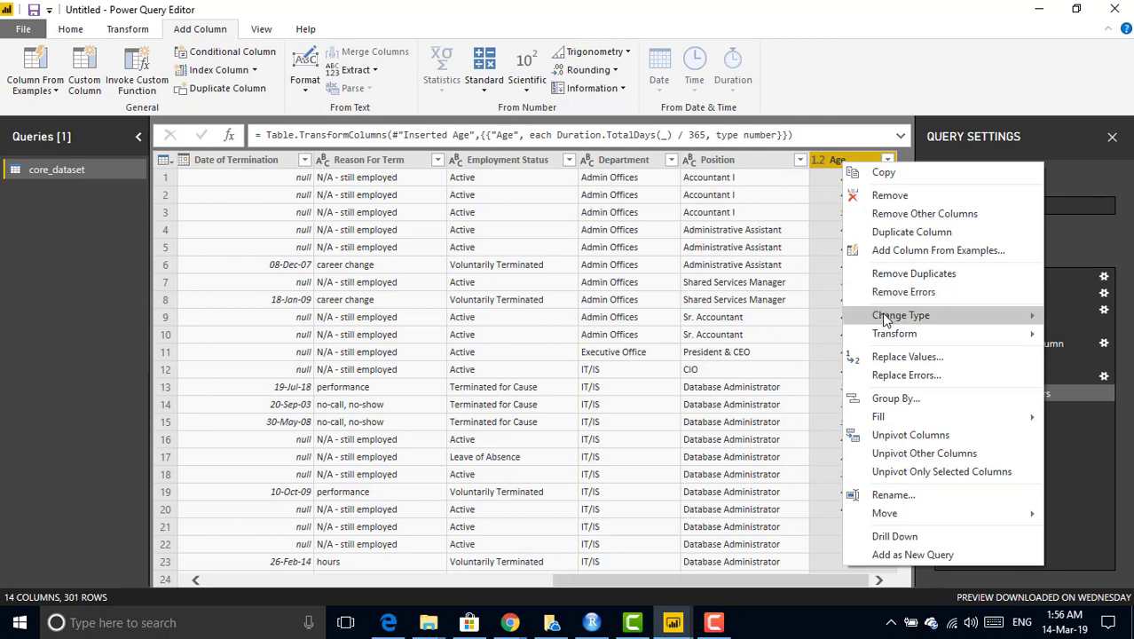
pyautogui.moveTo(909, 334)
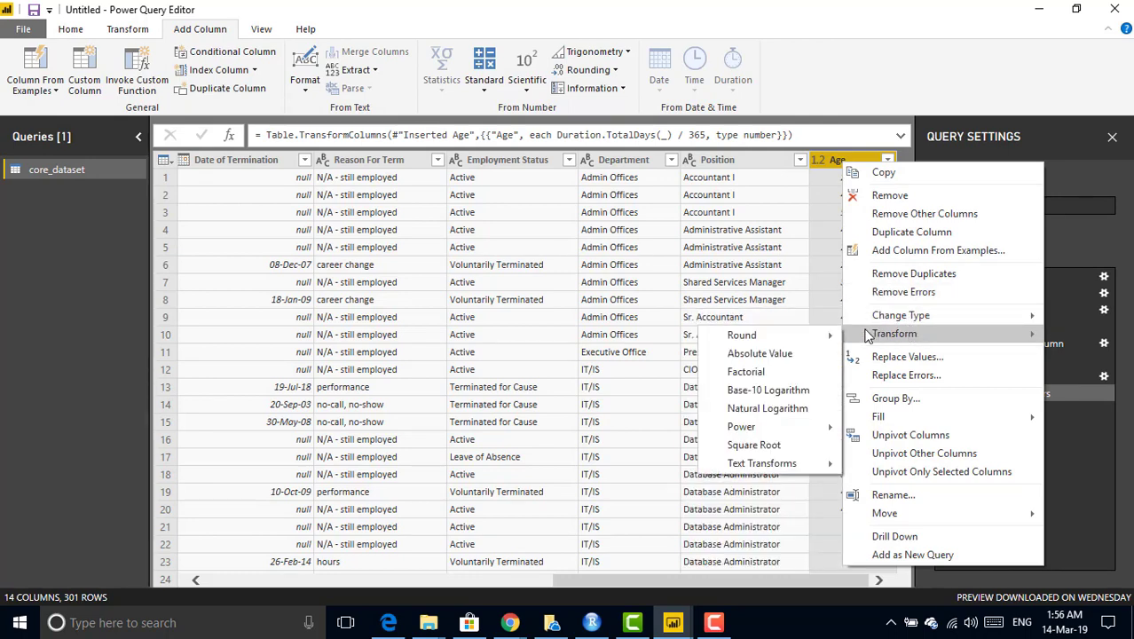
pyautogui.moveTo(823, 337)
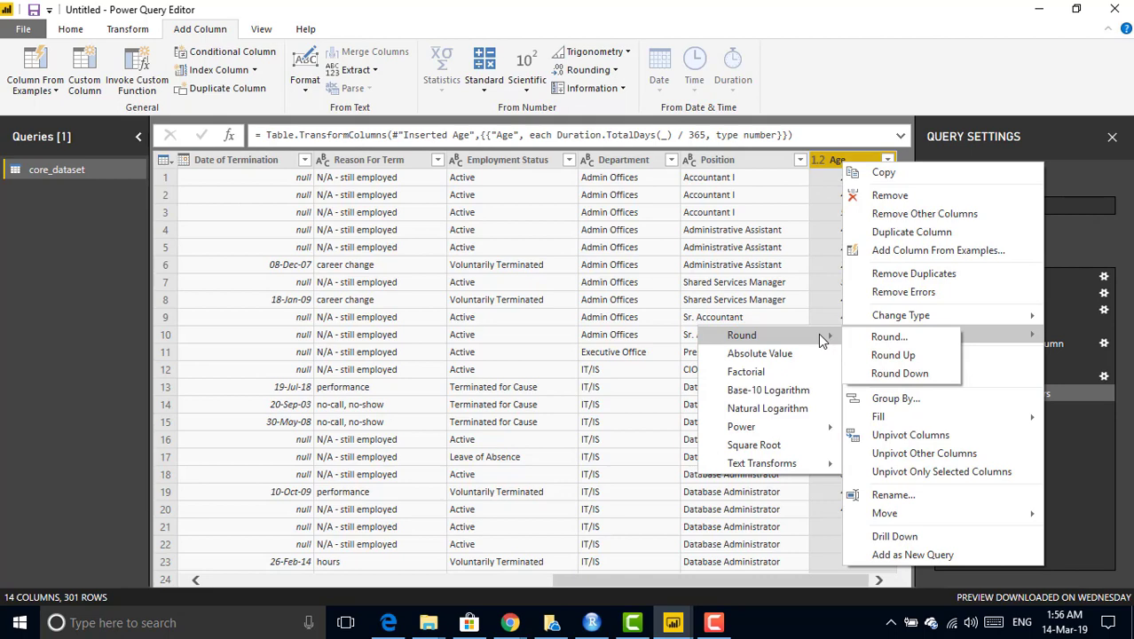
pyautogui.click(888, 374)
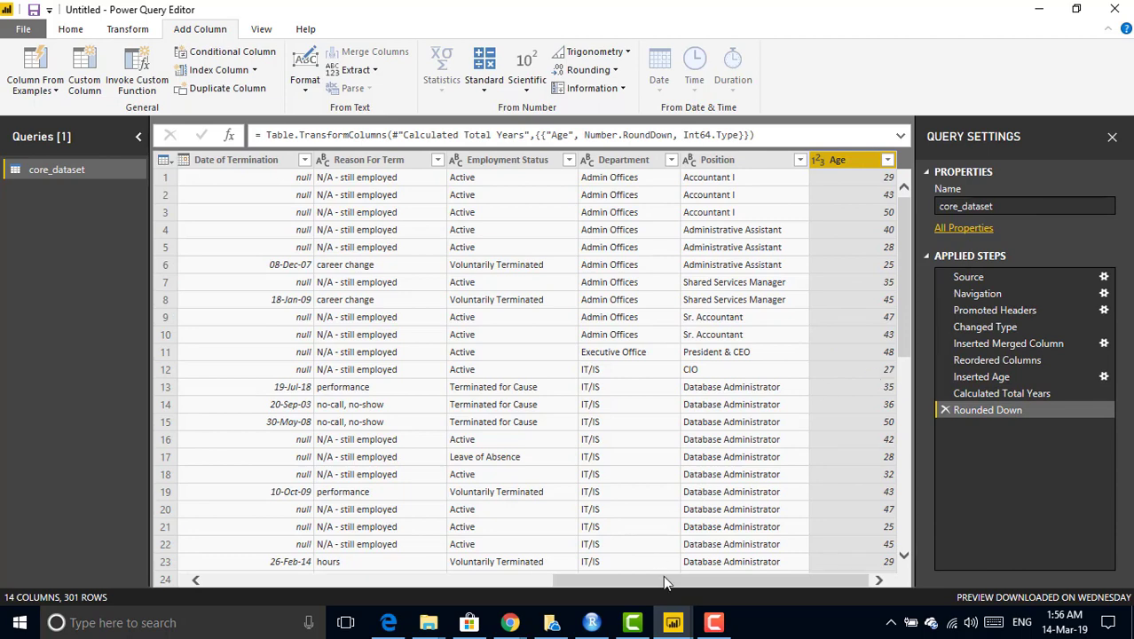
# - Change the Employee Number column's data type to Text
pyautogui.moveTo(663, 575); pyautogui.dragTo(335, 588)
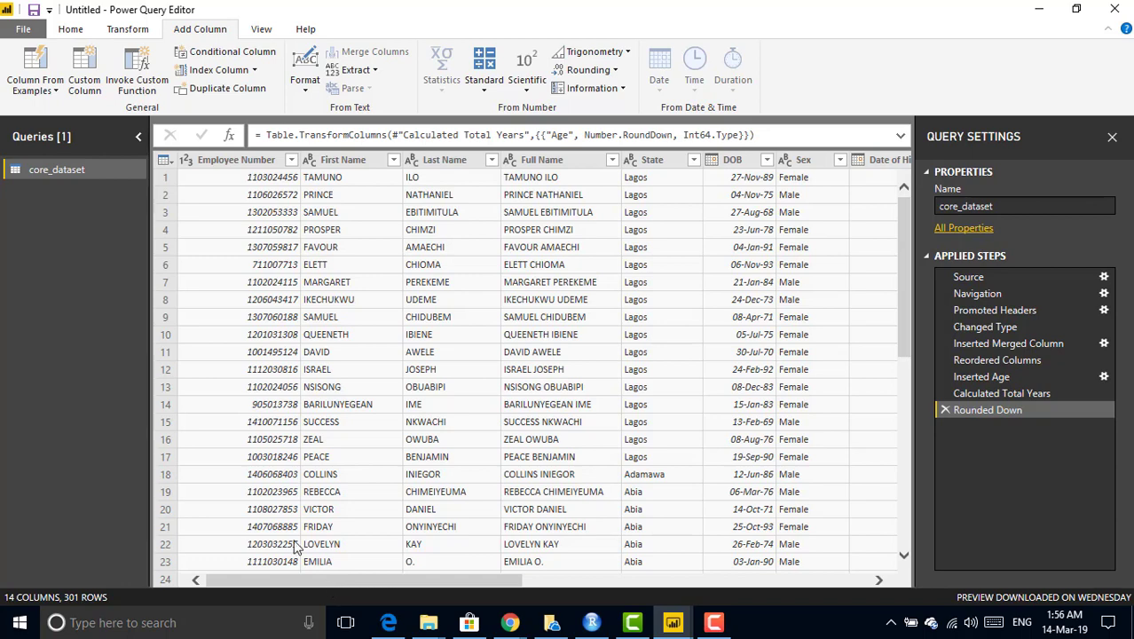
pyautogui.click(124, 31)
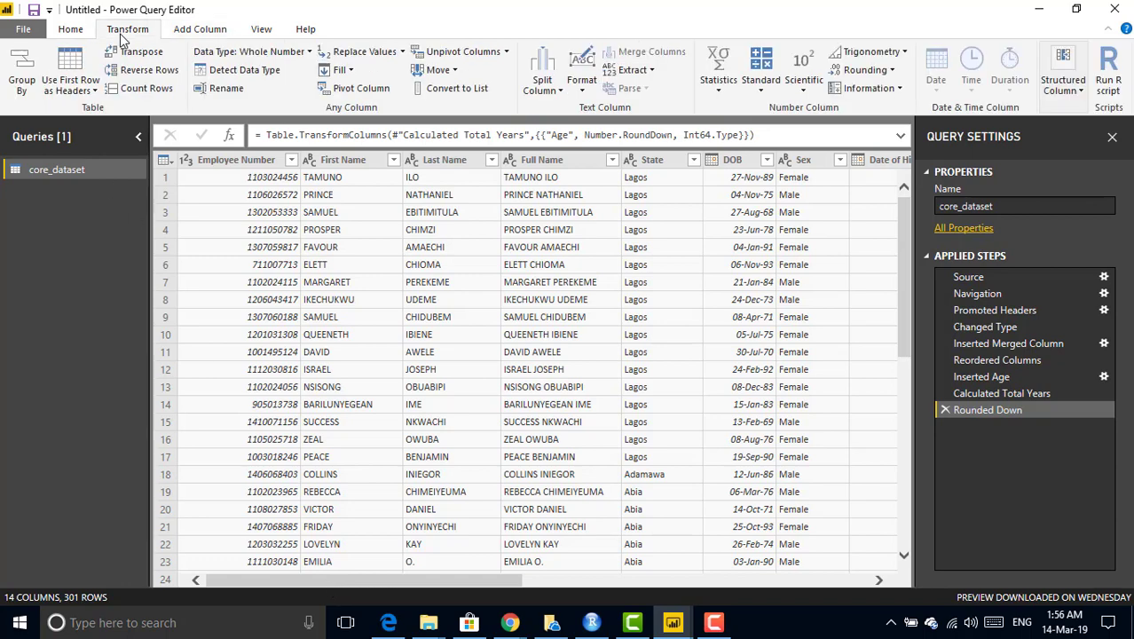
pyautogui.click(246, 163)
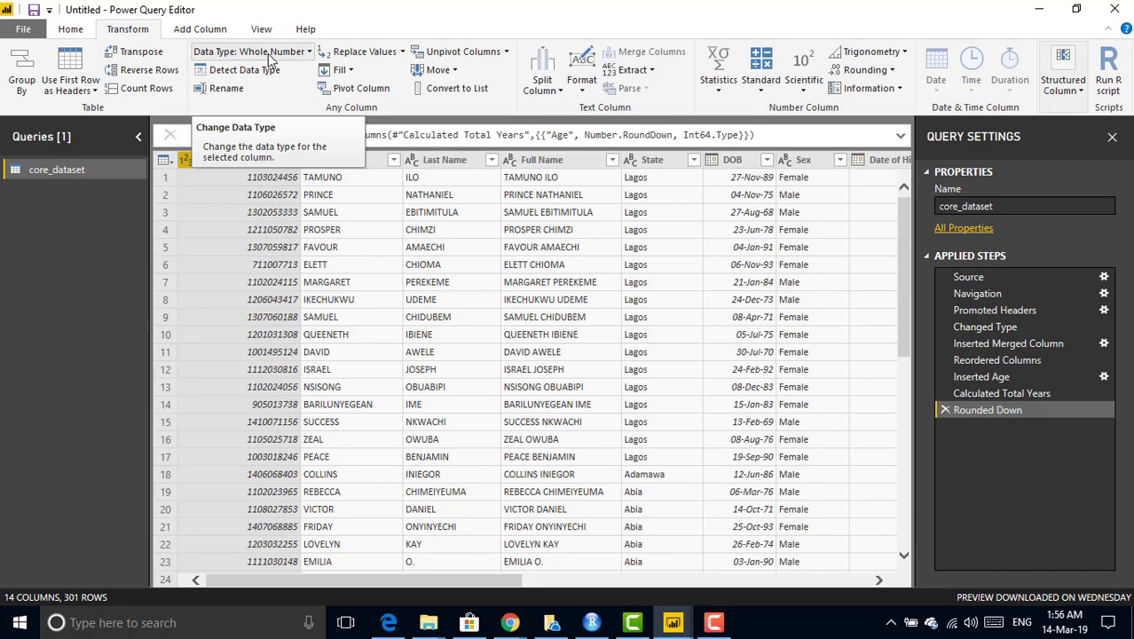
pyautogui.click(307, 53)
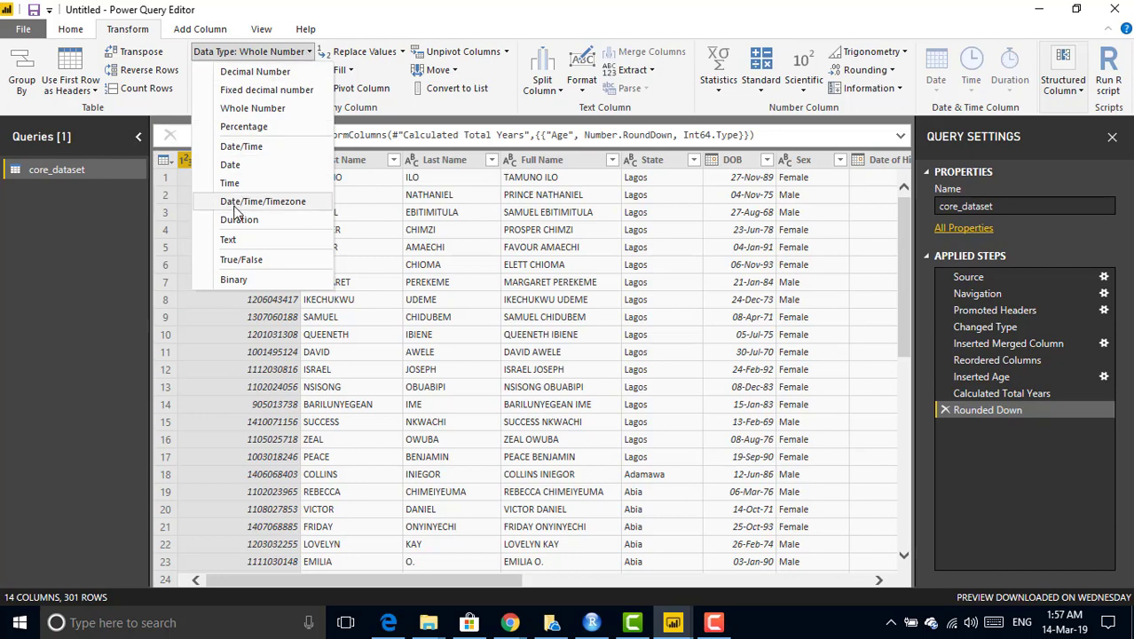
pyautogui.click(228, 241)
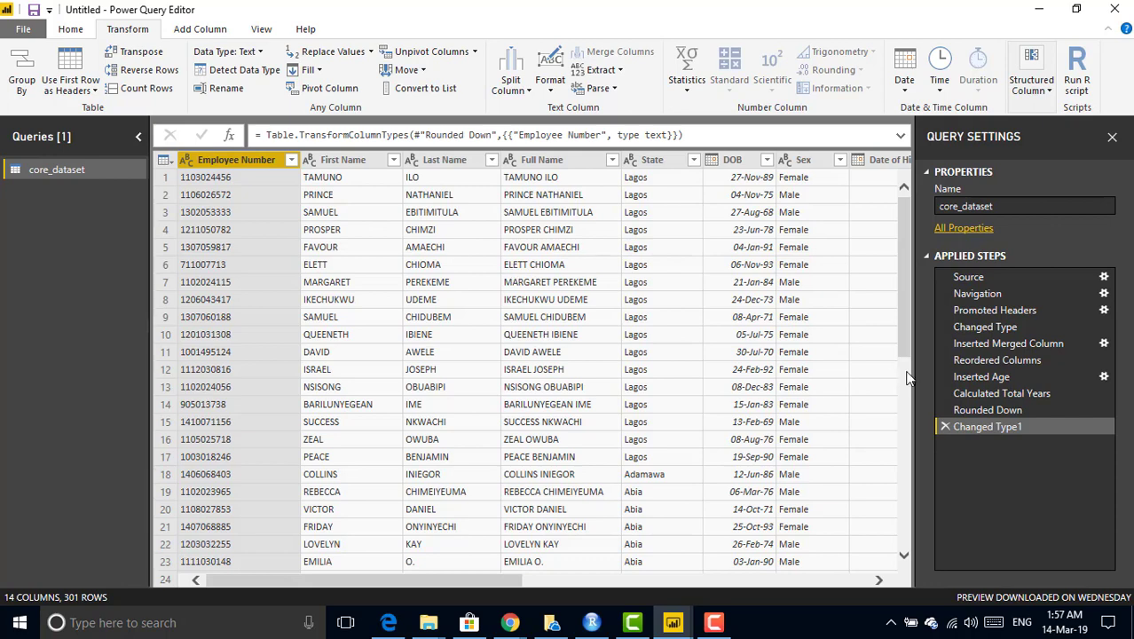
# - Check the data types of the First Name and Last Name columns and look over the neighbouring columns
pyautogui.click(343, 159)
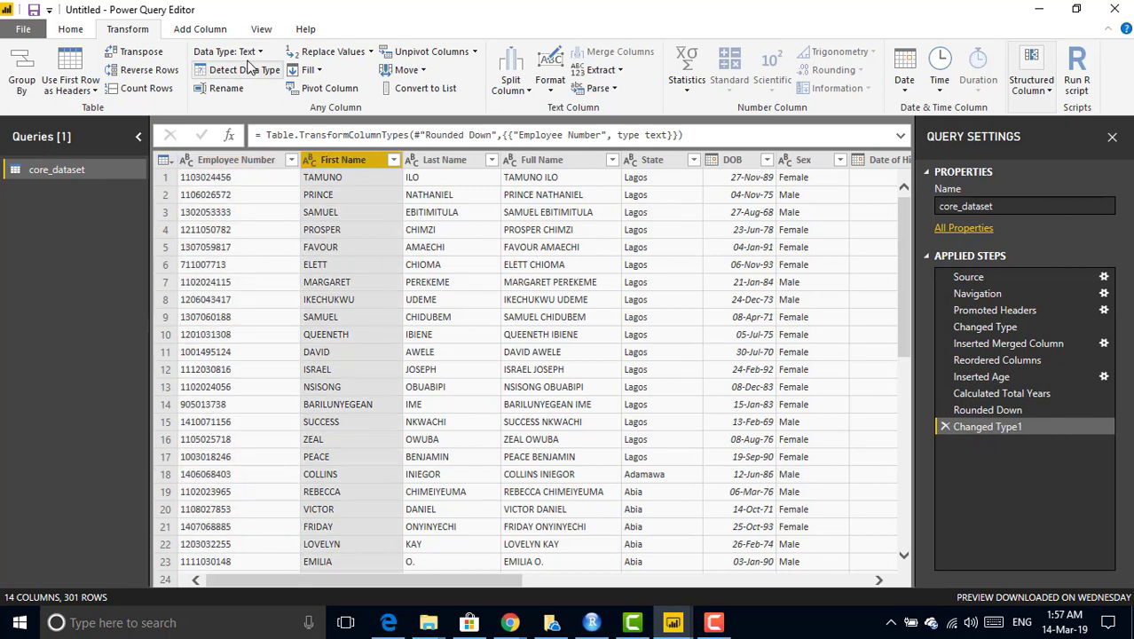
pyautogui.click(444, 161)
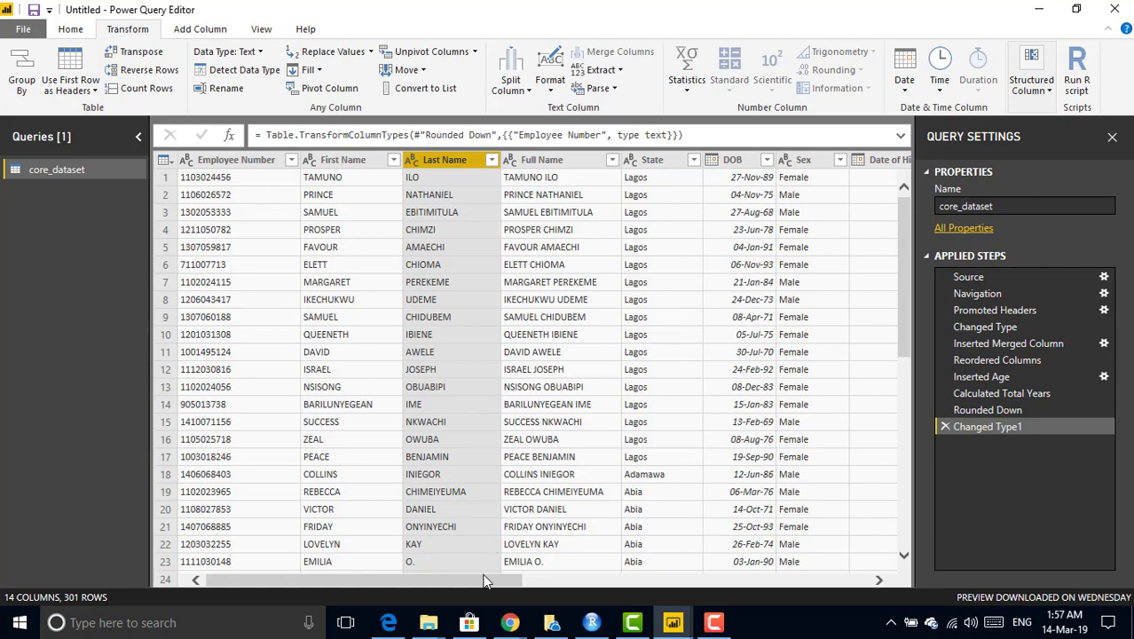
pyautogui.moveTo(485, 577); pyautogui.dragTo(506, 519)
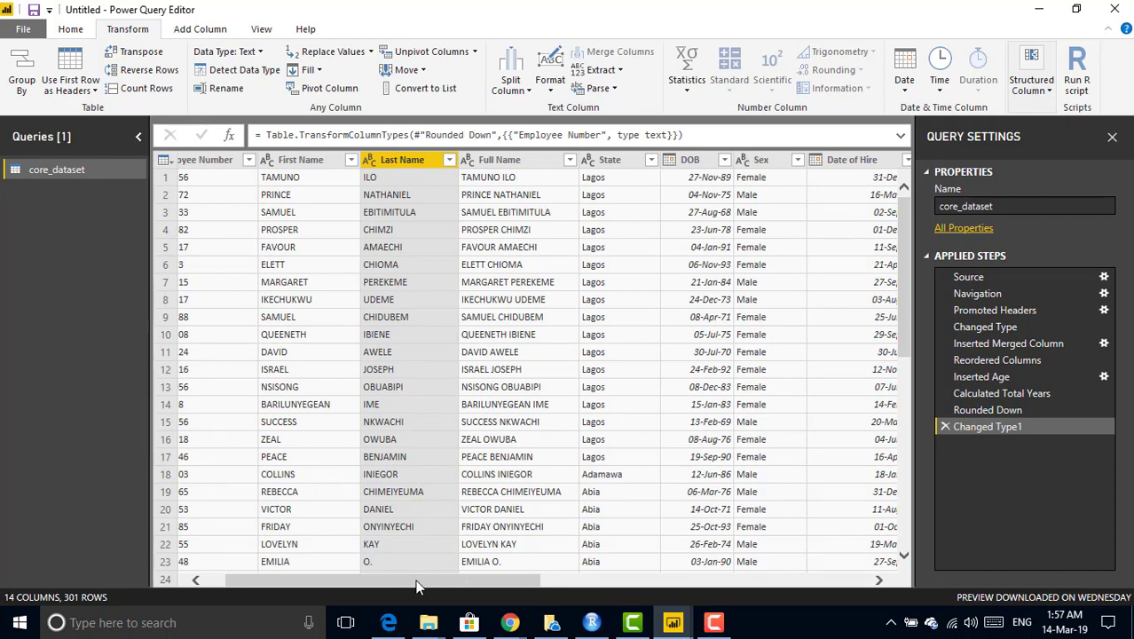
pyautogui.moveTo(405, 586); pyautogui.dragTo(365, 587)
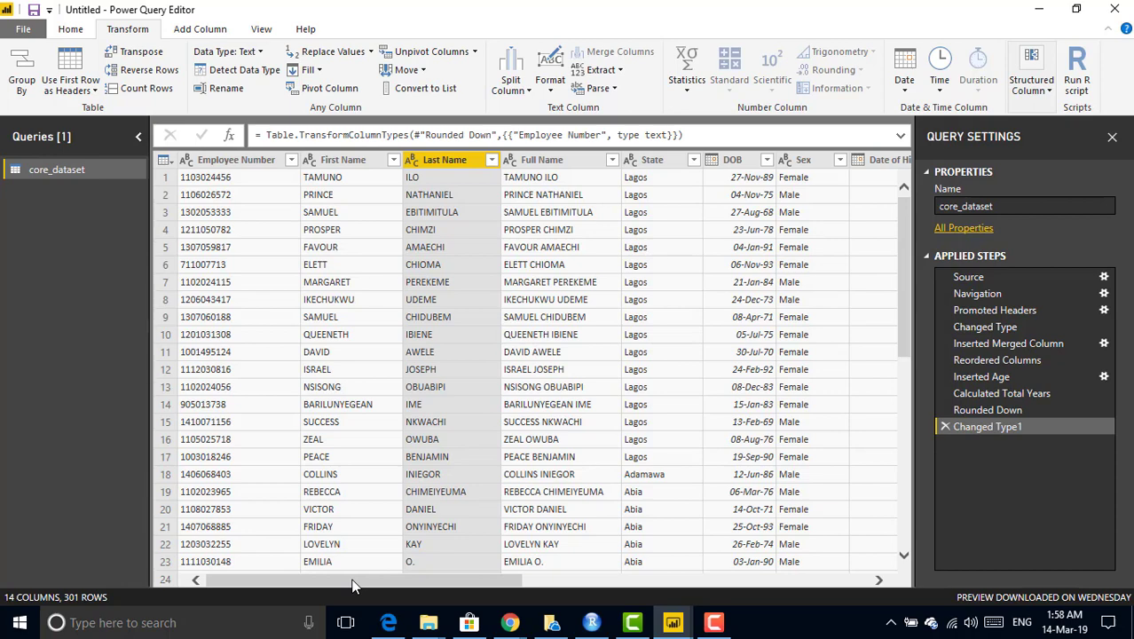
pyautogui.moveTo(353, 579); pyautogui.dragTo(334, 579)
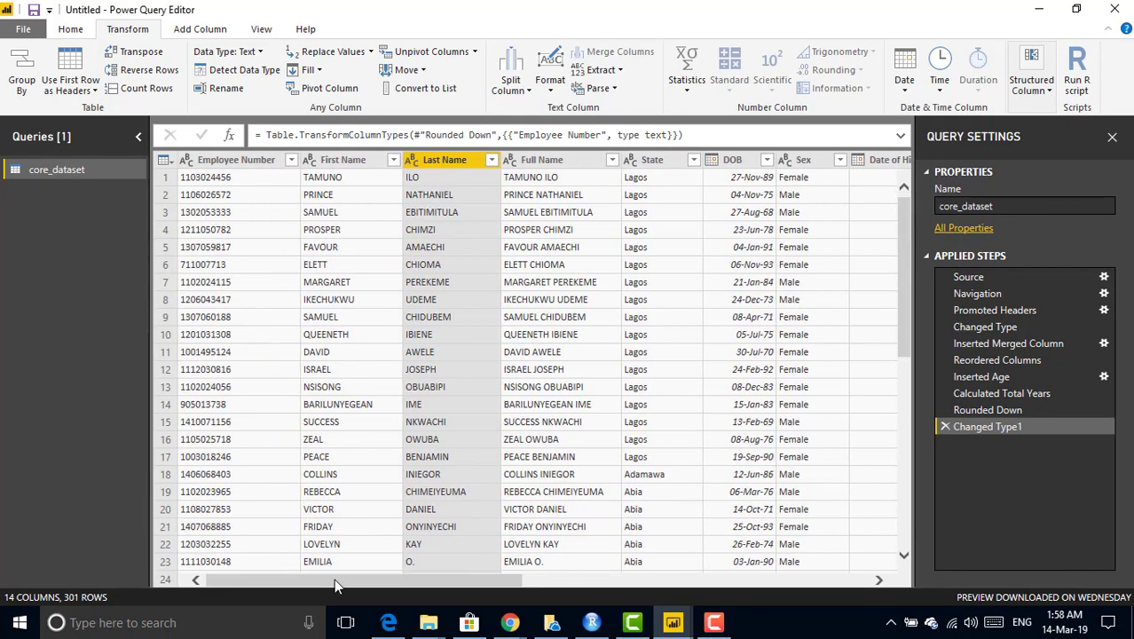
# - Start a custom column and name it Age to Retirement
pyautogui.click(204, 31)
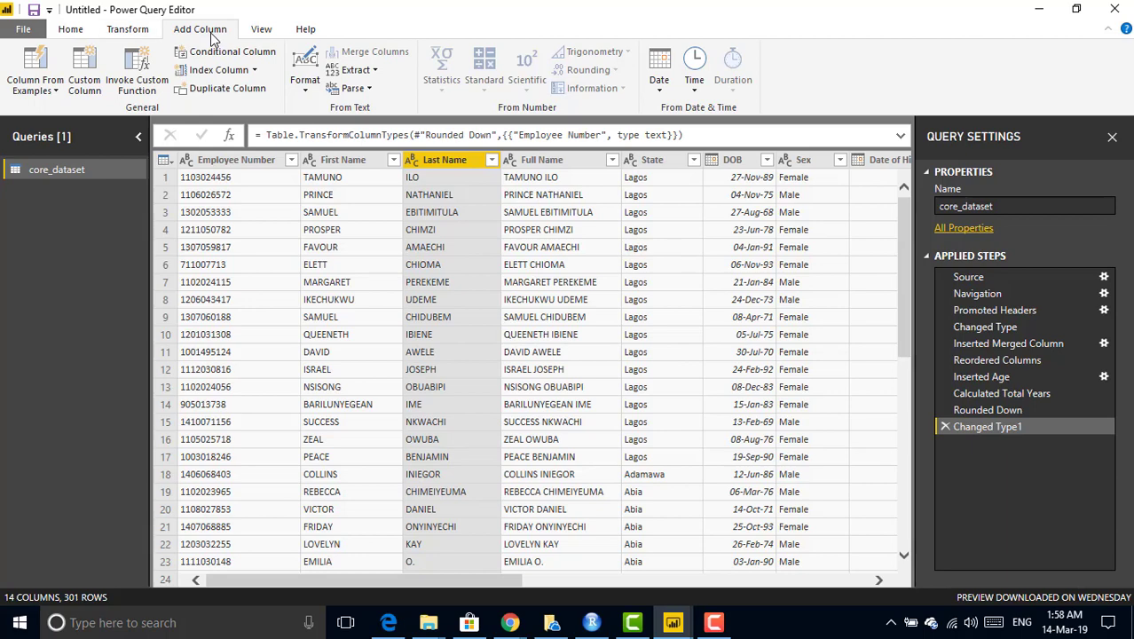
pyautogui.click(86, 71)
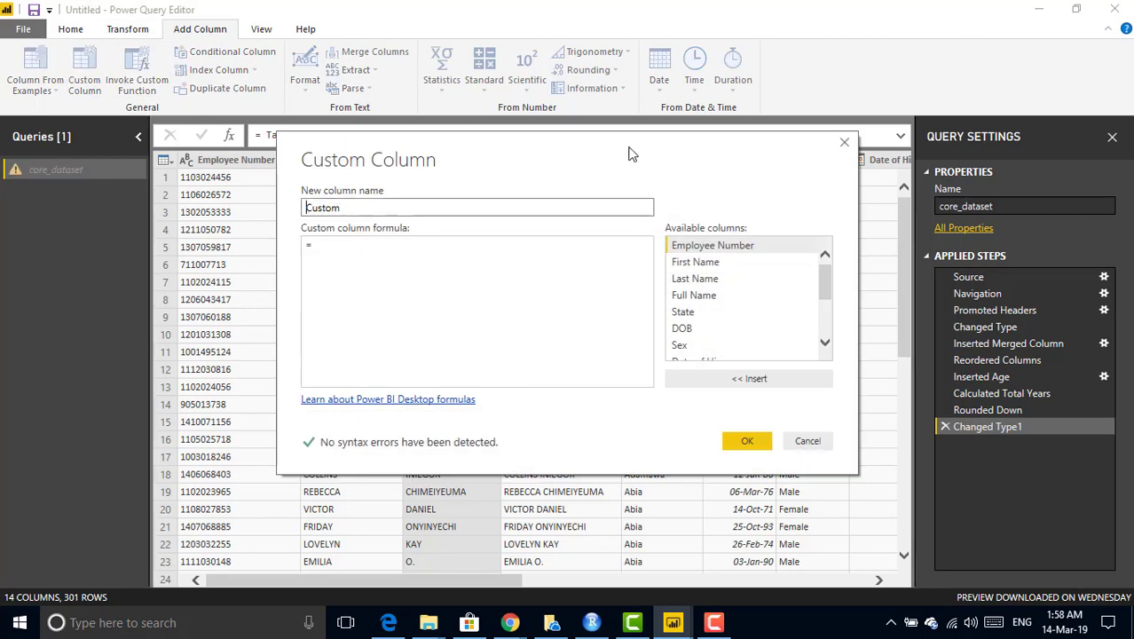
pyautogui.moveTo(630, 152); pyautogui.dragTo(511, 161)
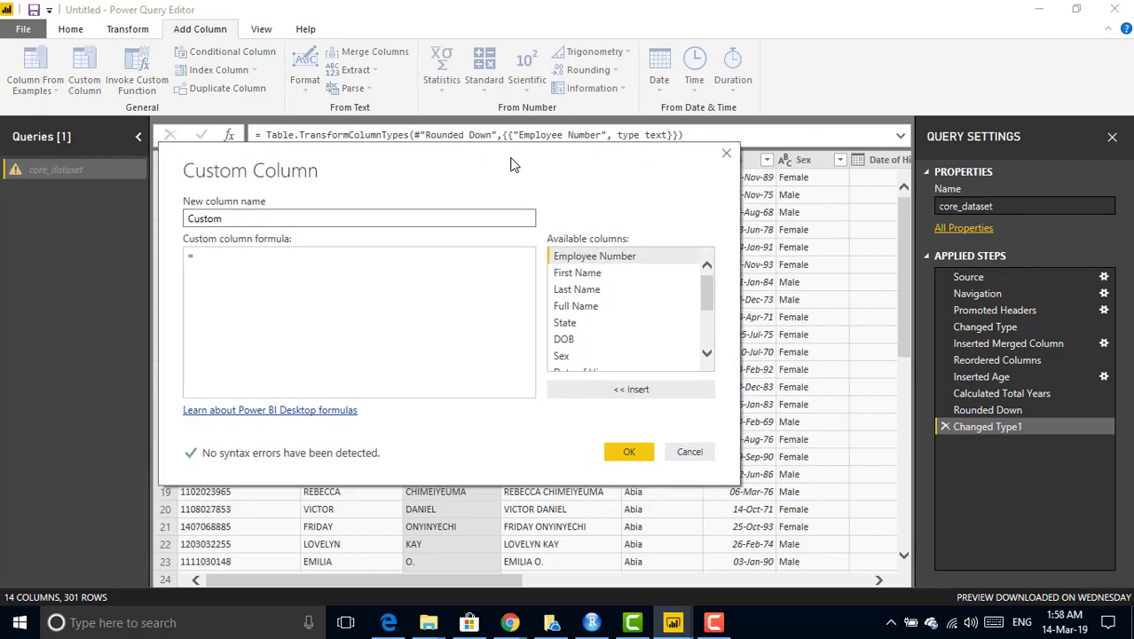
pyautogui.click(234, 218)
pyautogui.moveTo(240, 220); pyautogui.dragTo(177, 222)
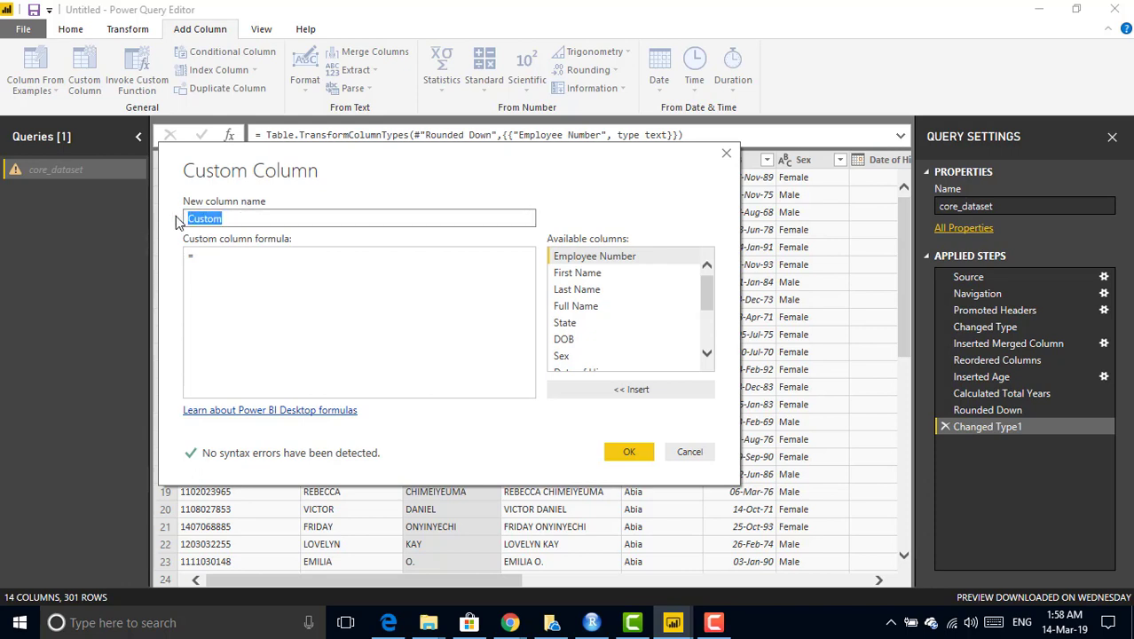
pyautogui.write('Age to Retirement')
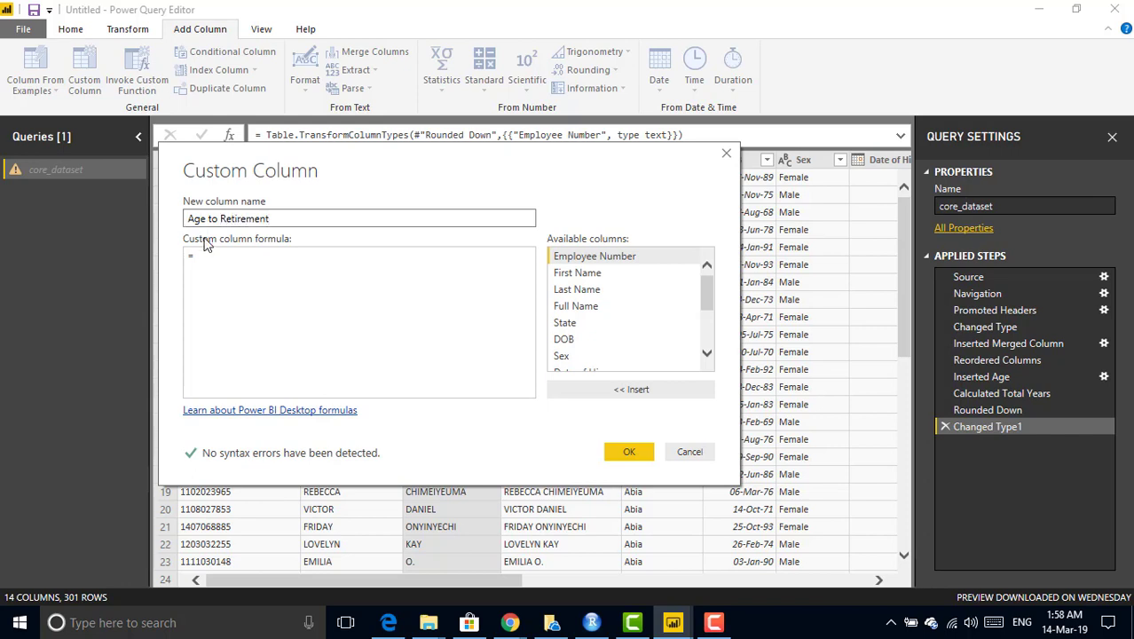
# - Define the custom column's formula as 60 - [Age] and add the column to the table
pyautogui.click(219, 257)
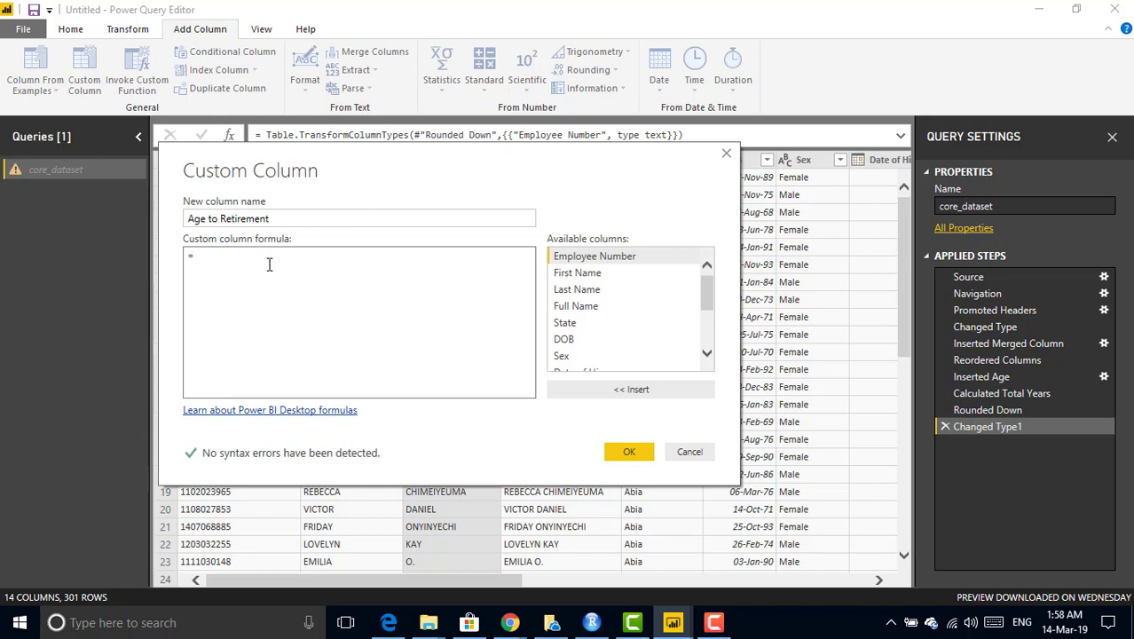
pyautogui.write('60 -')
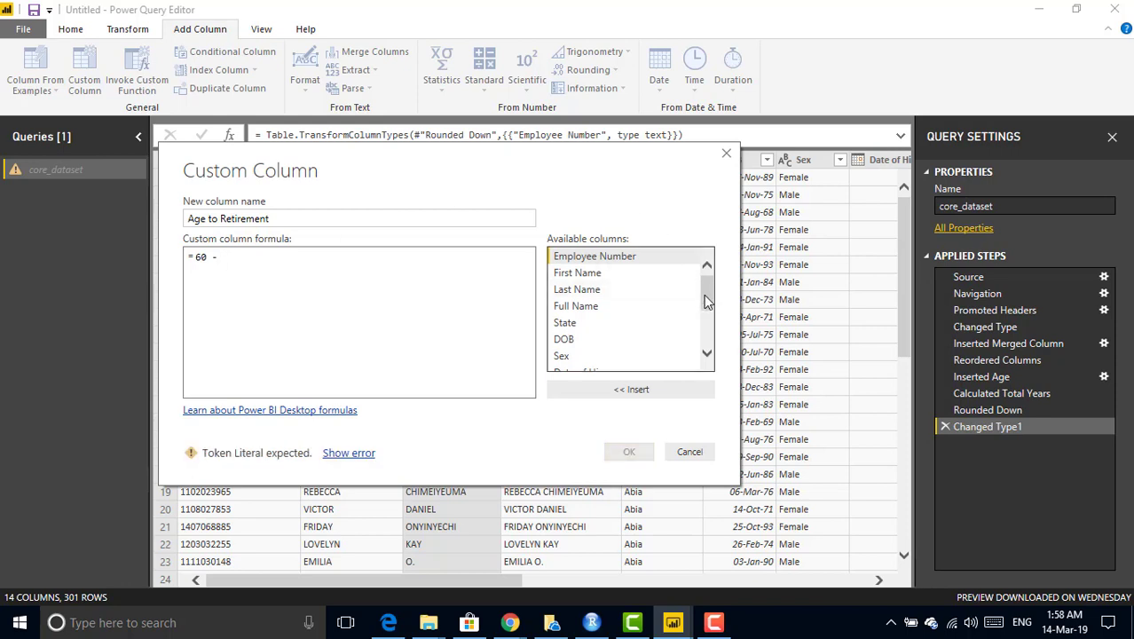
pyautogui.moveTo(707, 302); pyautogui.dragTo(712, 332)
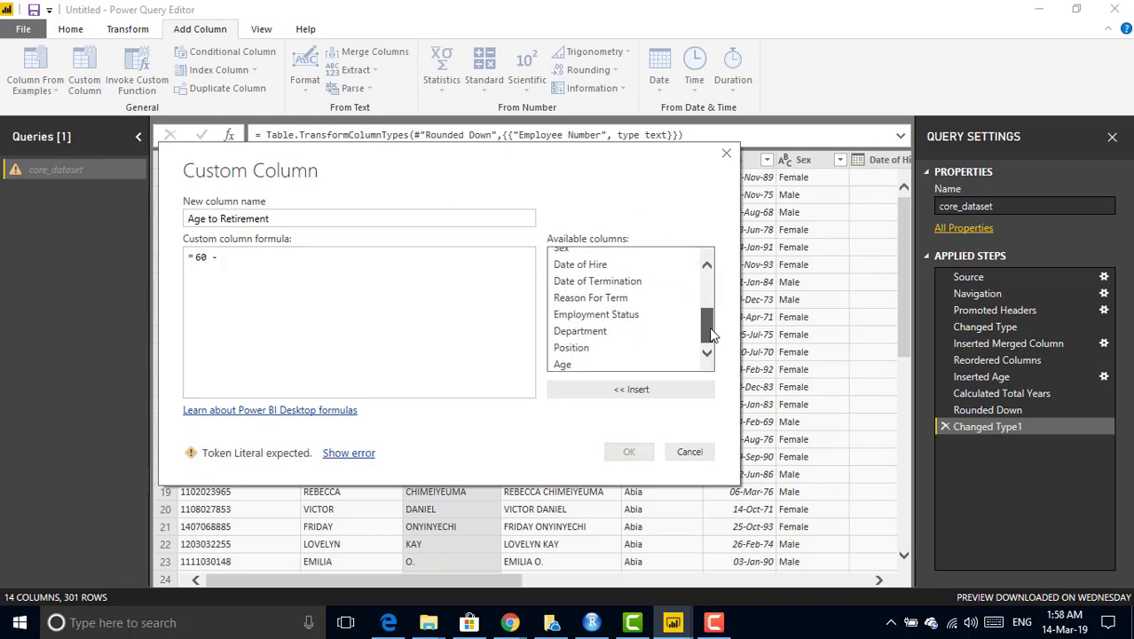
pyautogui.doubleClick(575, 367)
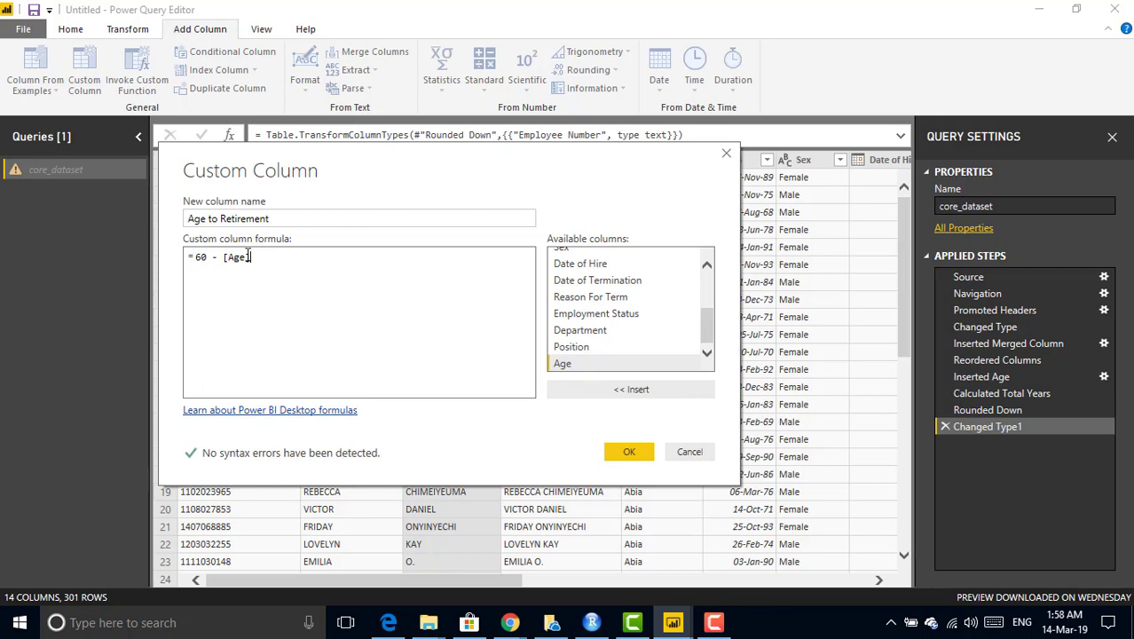
pyautogui.click(628, 452)
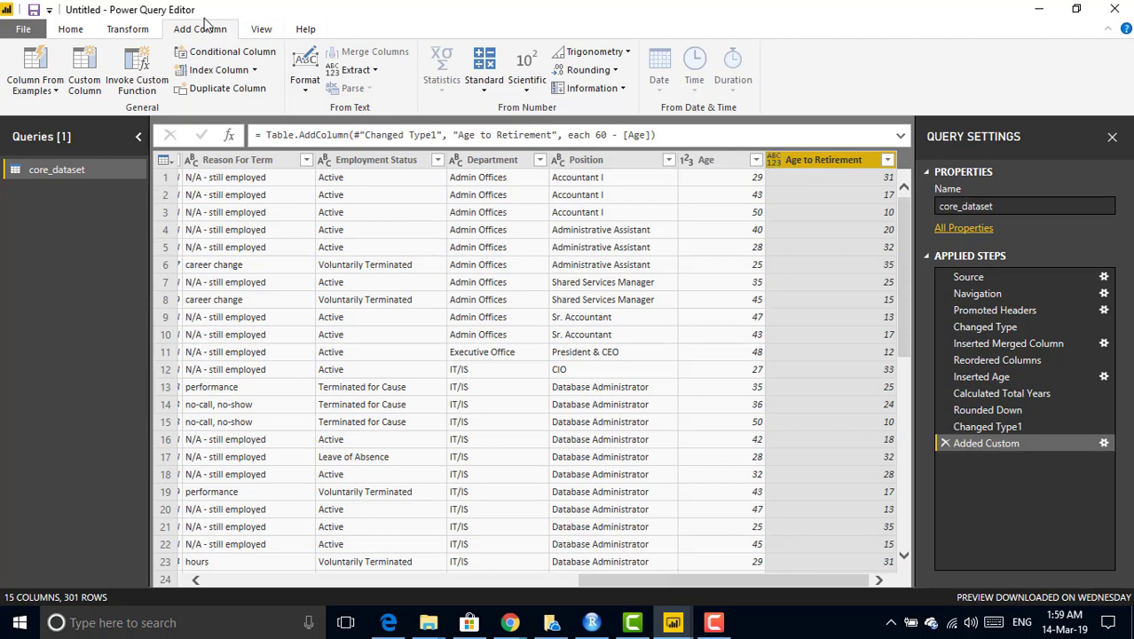
# - Set the Age to Retirement column's data type to Whole Number
pyautogui.click(142, 28)
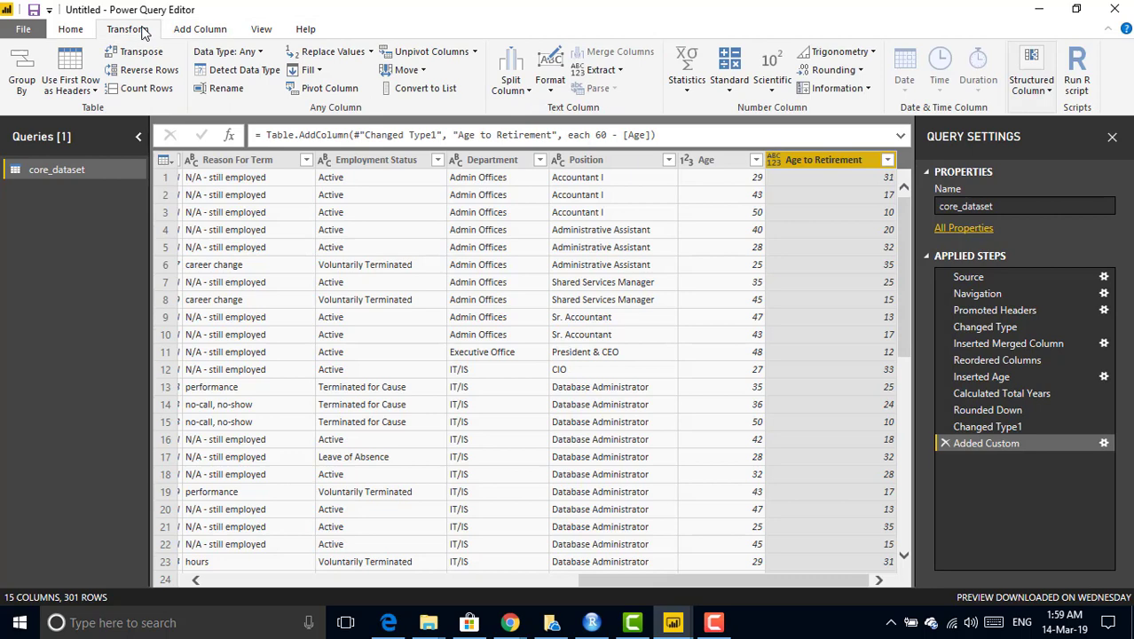
pyautogui.click(258, 53)
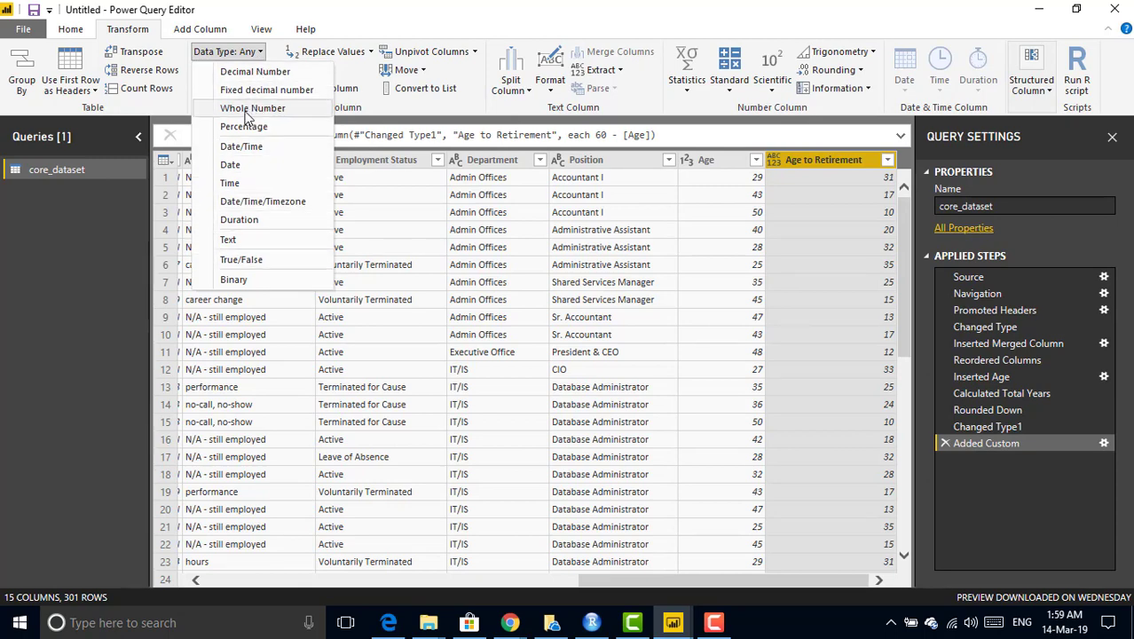
pyautogui.click(776, 158)
pyautogui.click(775, 158)
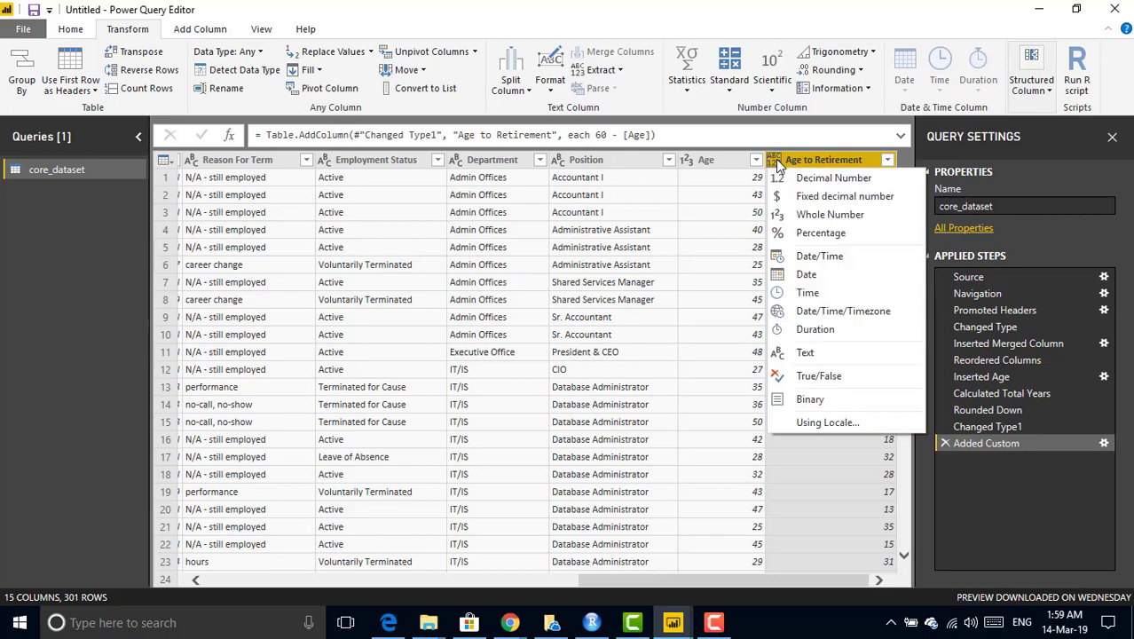
pyautogui.click(827, 216)
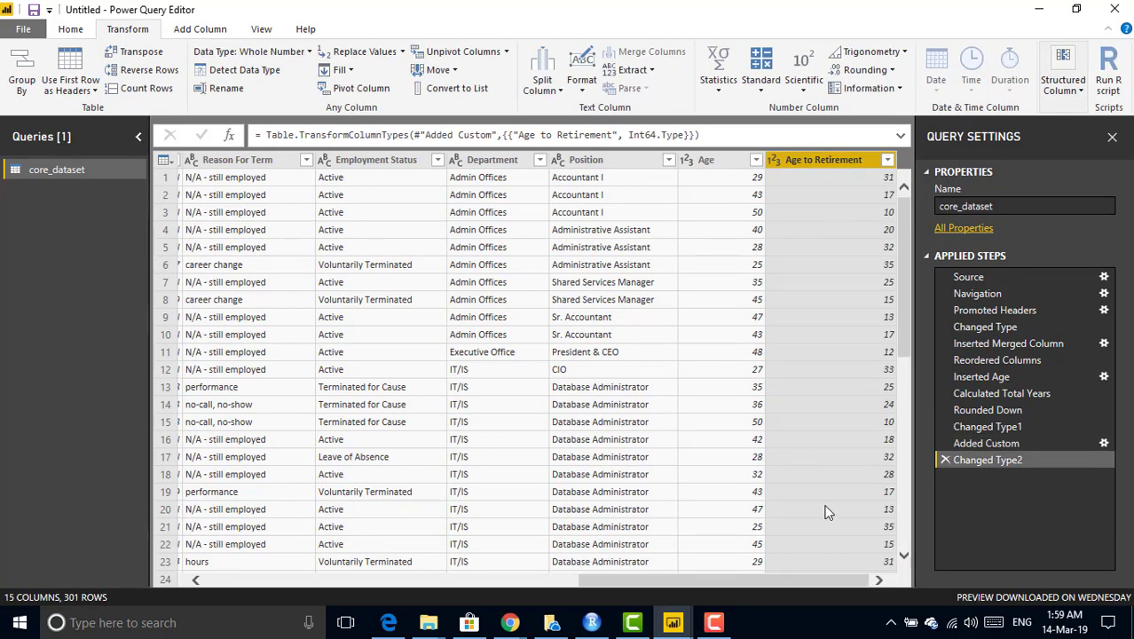
# - Rename the core_dataset query as EmployeeData, and close the query editor while applying the changes to the report
pyautogui.moveTo(779, 581); pyautogui.dragTo(391, 590)
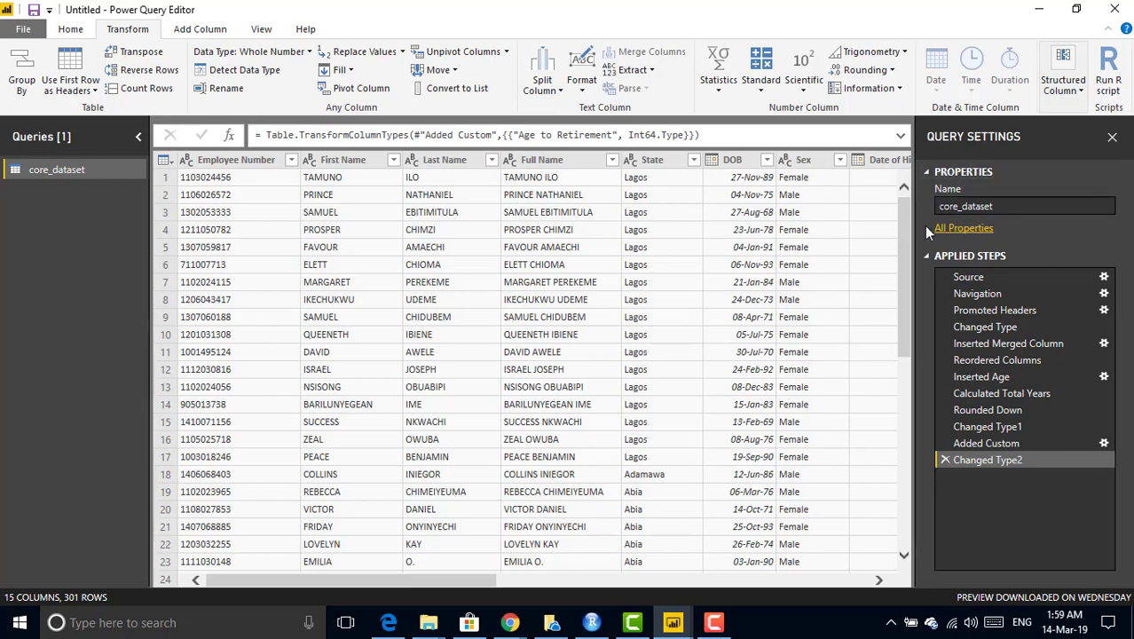
pyautogui.click(1014, 207)
pyautogui.moveTo(1008, 205); pyautogui.dragTo(908, 204)
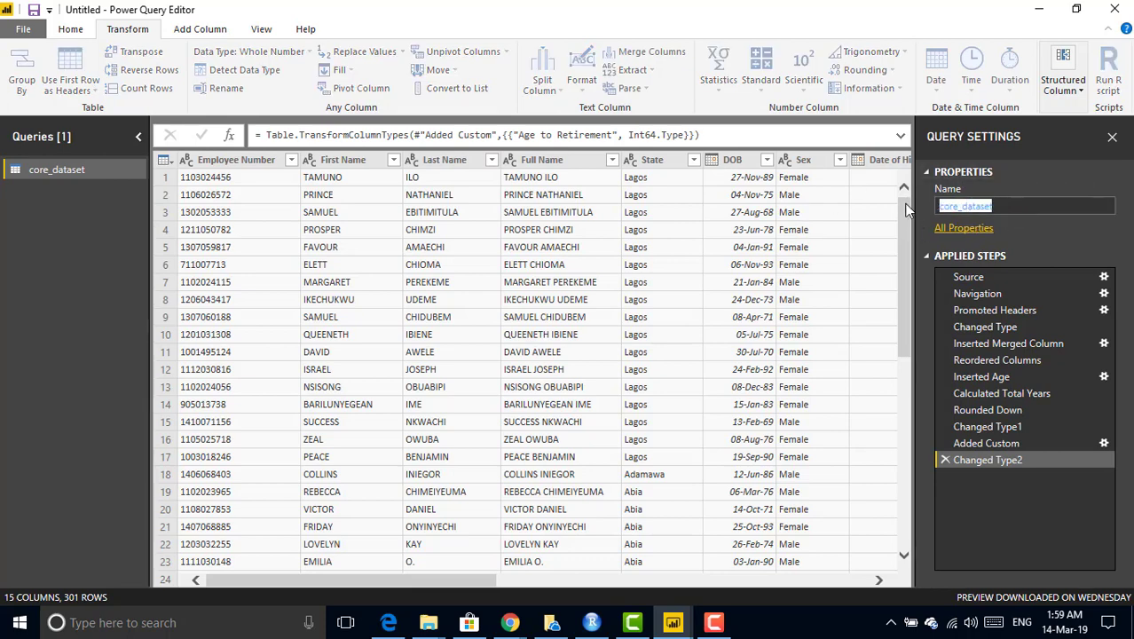
pyautogui.write('EmployeeData')
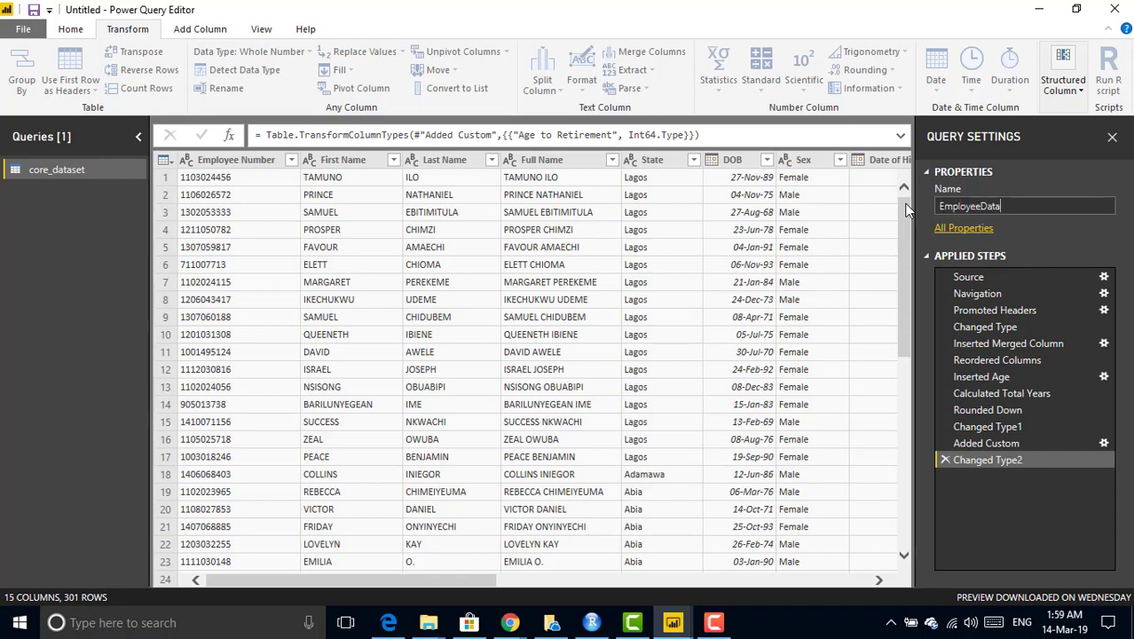
pyautogui.click(76, 31)
pyautogui.click(29, 64)
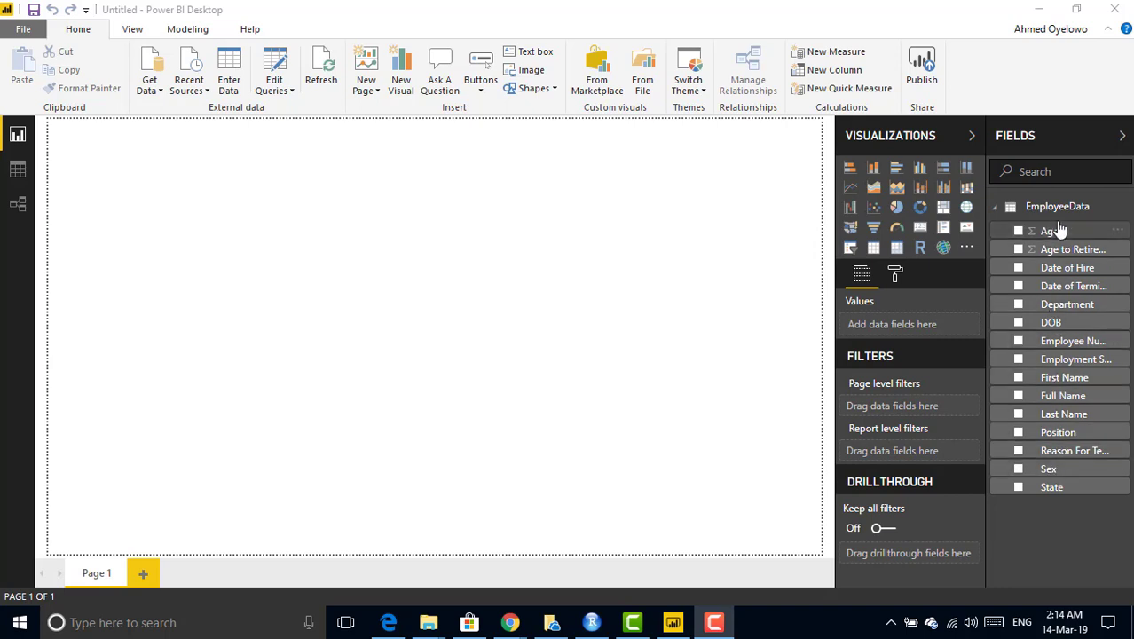
# - Review the EmployeeData fields and view the loaded table's rows across to the Age to Retirement column
pyautogui.click(997, 210)
pyautogui.click(997, 210)
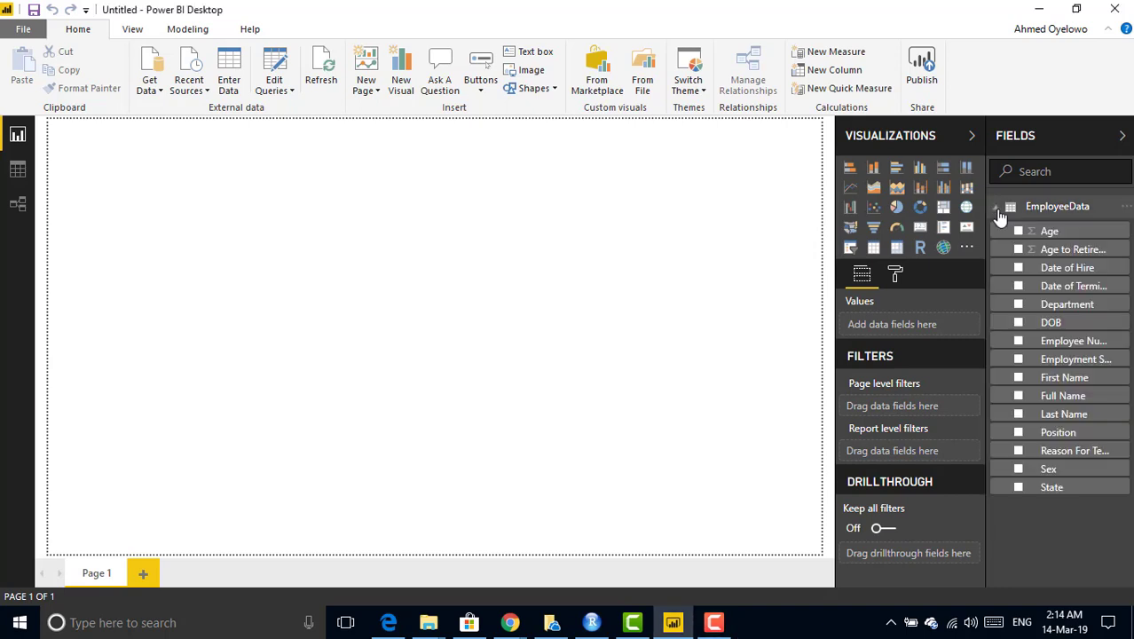
pyautogui.click(16, 172)
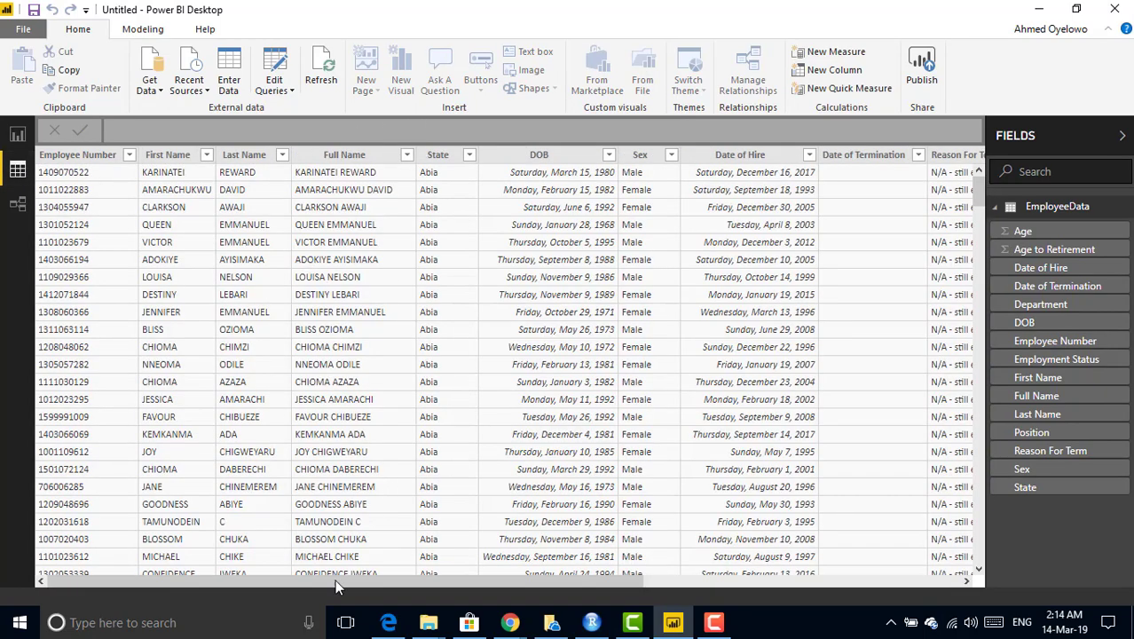
pyautogui.moveTo(337, 577); pyautogui.dragTo(710, 564)
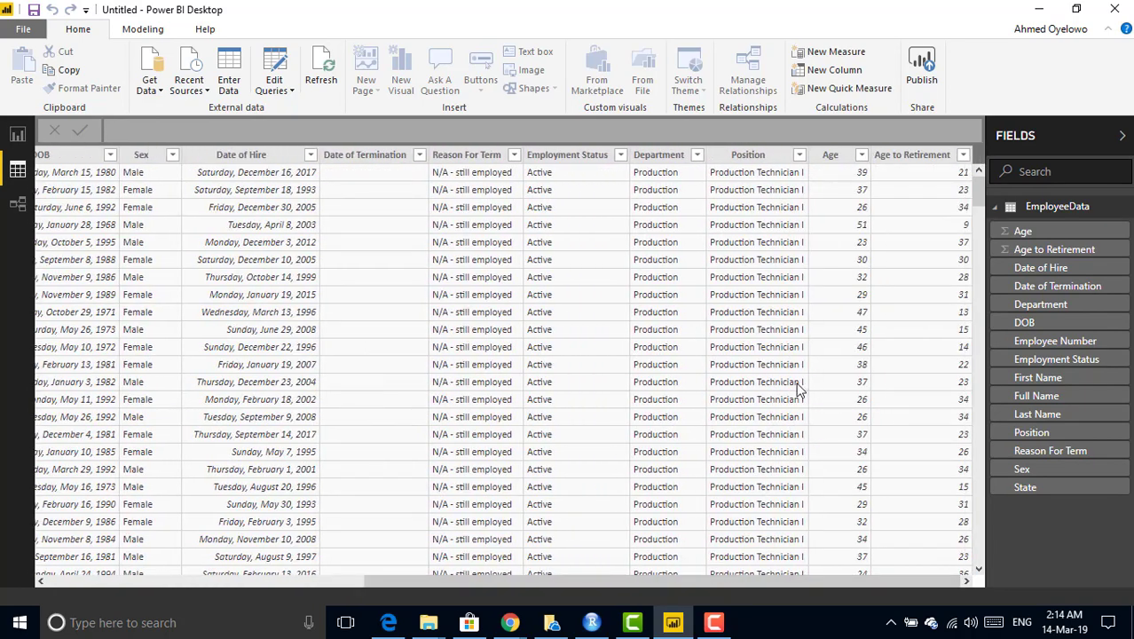
# - Examine the list of distinct values in the Age column's filter and close it without filtering
pyautogui.click(862, 156)
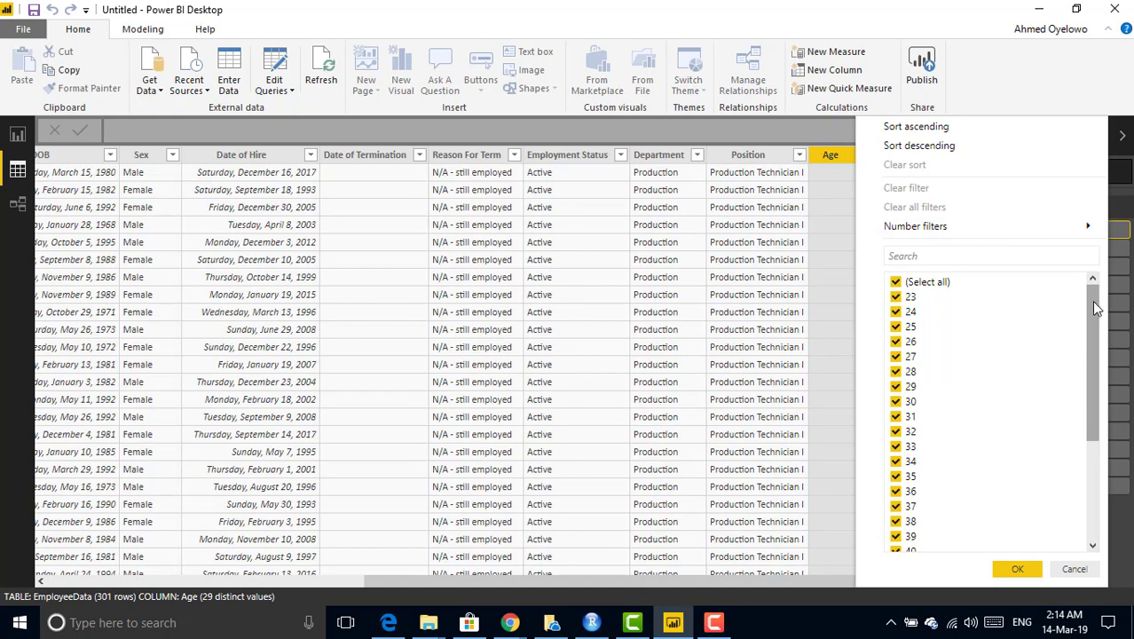
pyautogui.moveTo(1093, 303); pyautogui.dragTo(1092, 417)
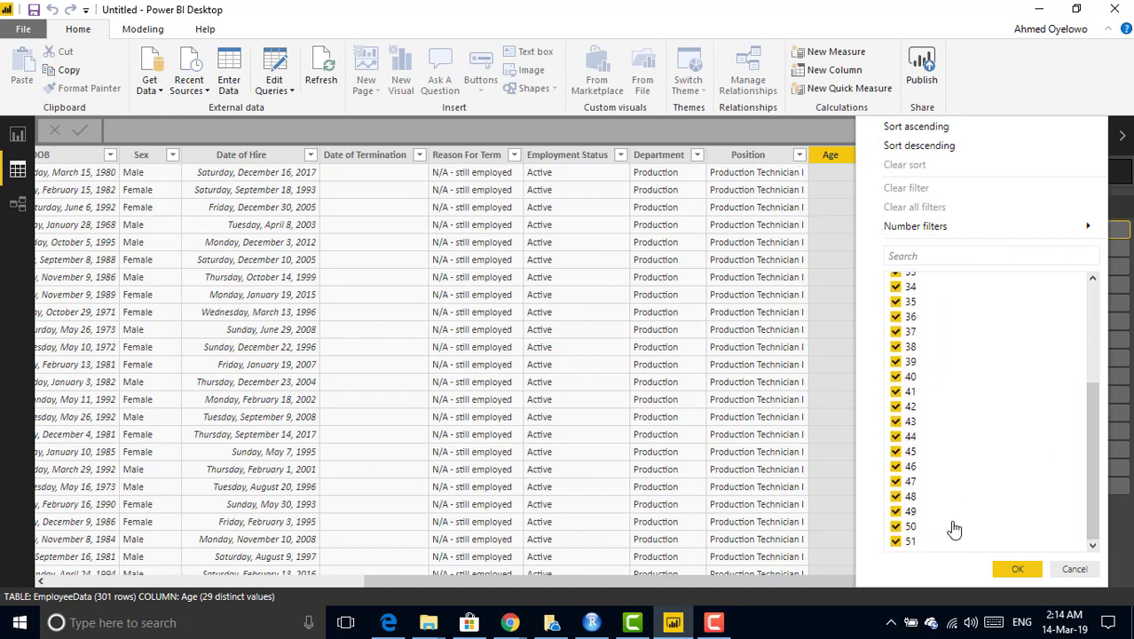
pyautogui.moveTo(1089, 483); pyautogui.dragTo(1094, 372)
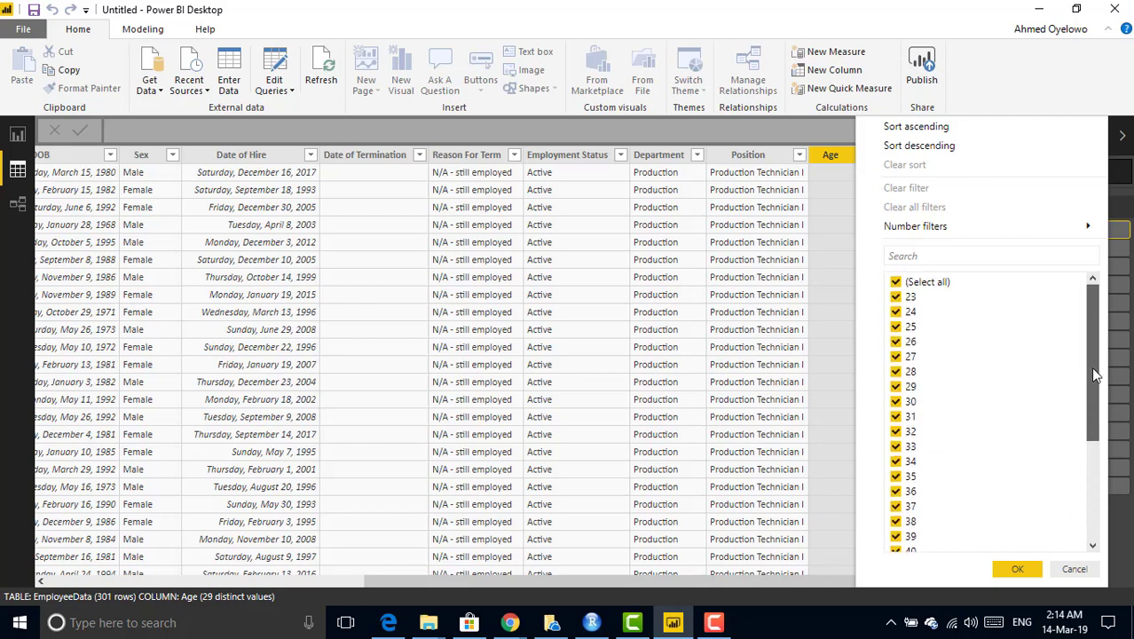
pyautogui.click(1075, 569)
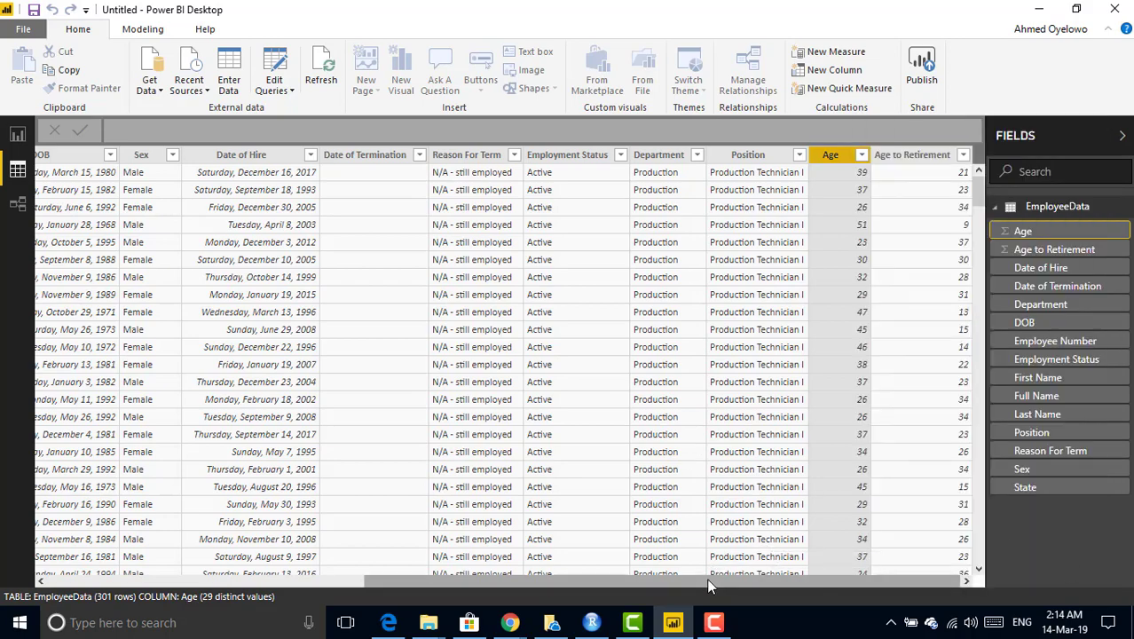
# - In the relationships view, enlarge the EmployeeData table to fit all its fields, reposition it slightly, and return to the data rows
pyautogui.moveTo(706, 578); pyautogui.dragTo(247, 539)
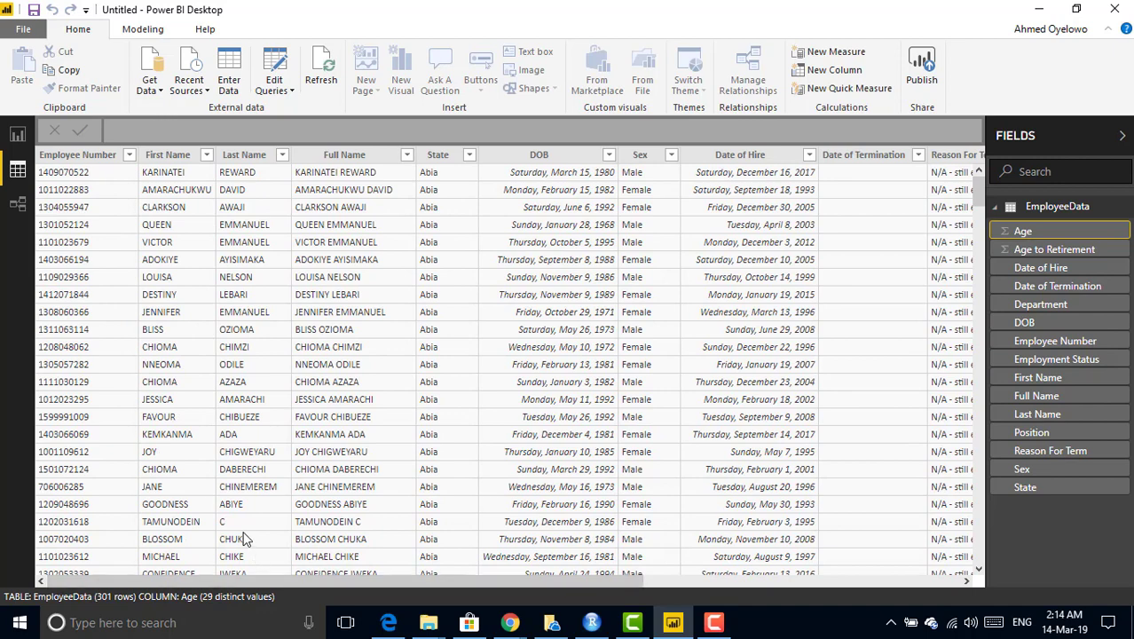
pyautogui.click(18, 206)
pyautogui.click(198, 159)
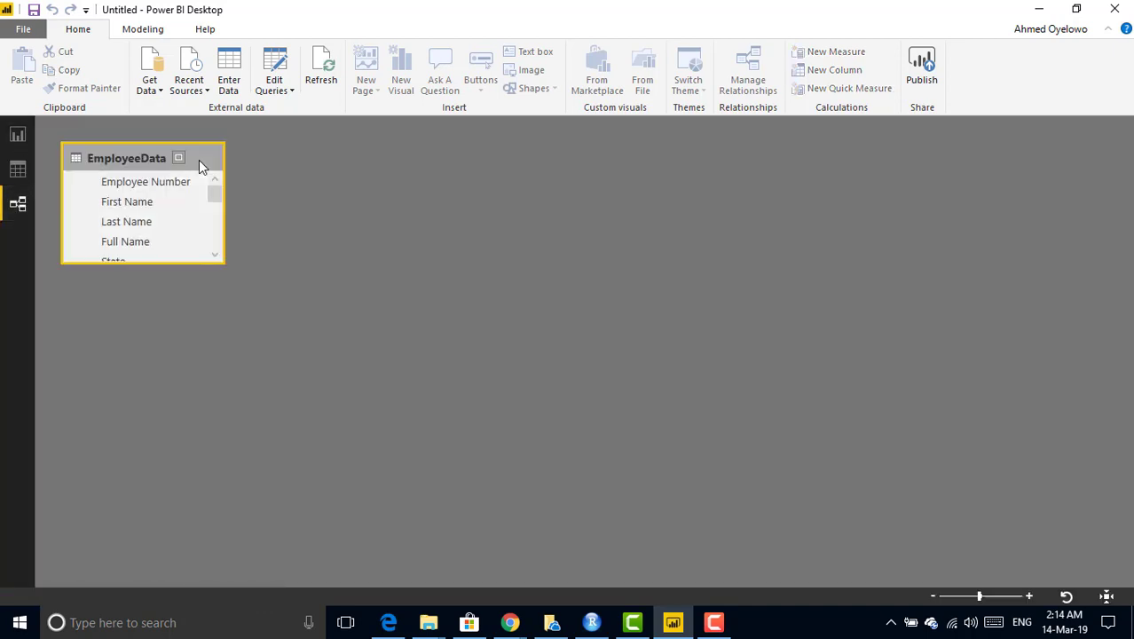
pyautogui.moveTo(134, 263); pyautogui.dragTo(136, 488)
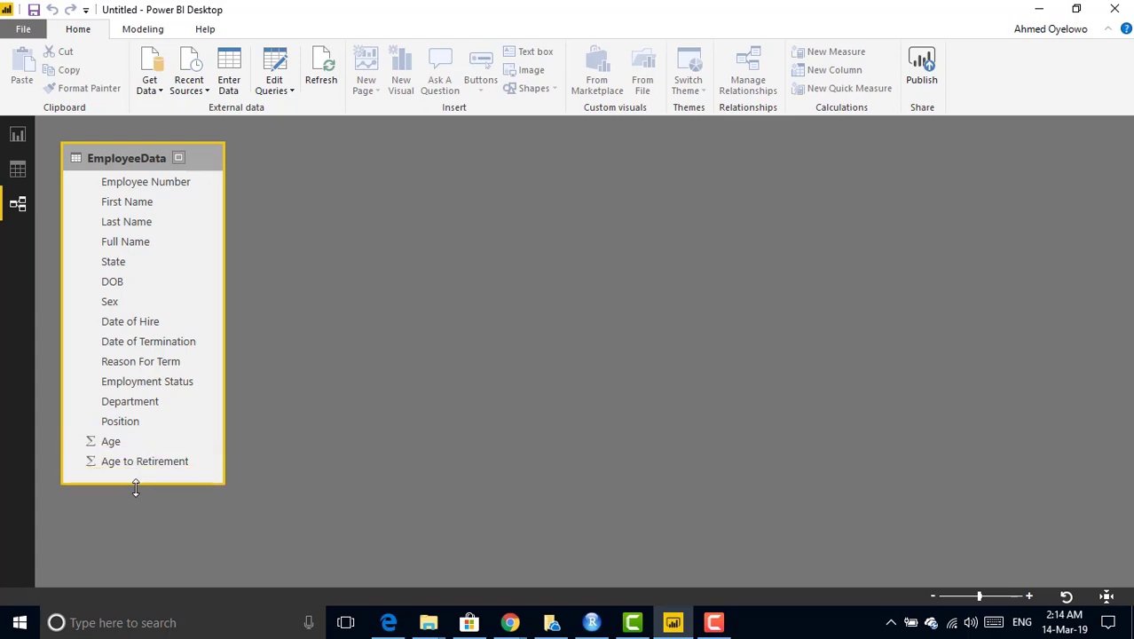
pyautogui.moveTo(113, 162); pyautogui.dragTo(142, 164)
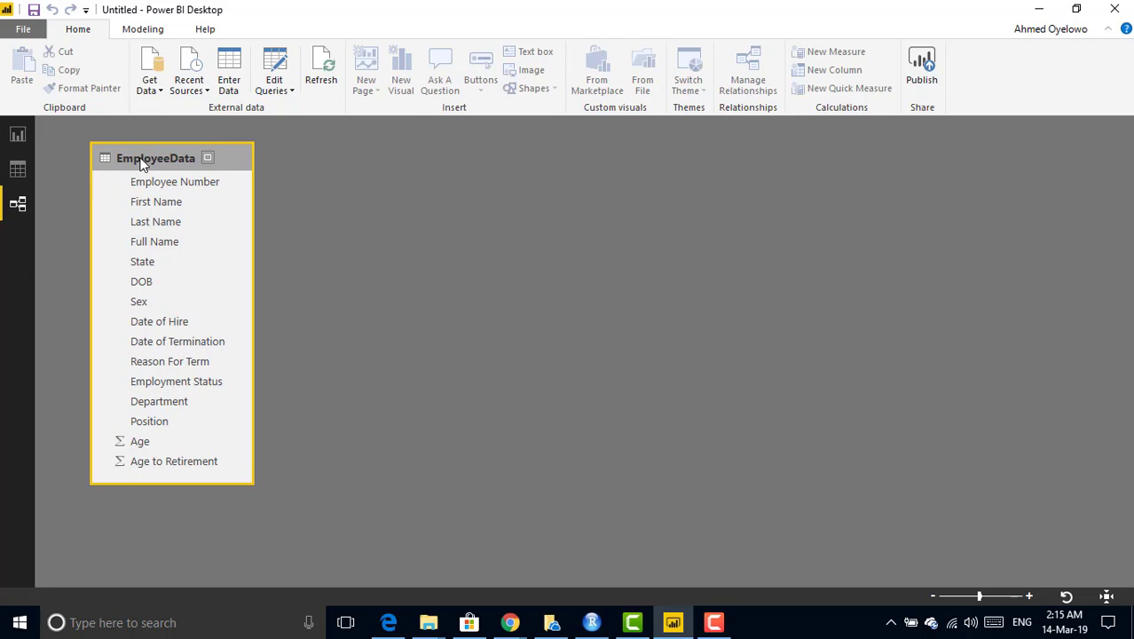
pyautogui.click(18, 170)
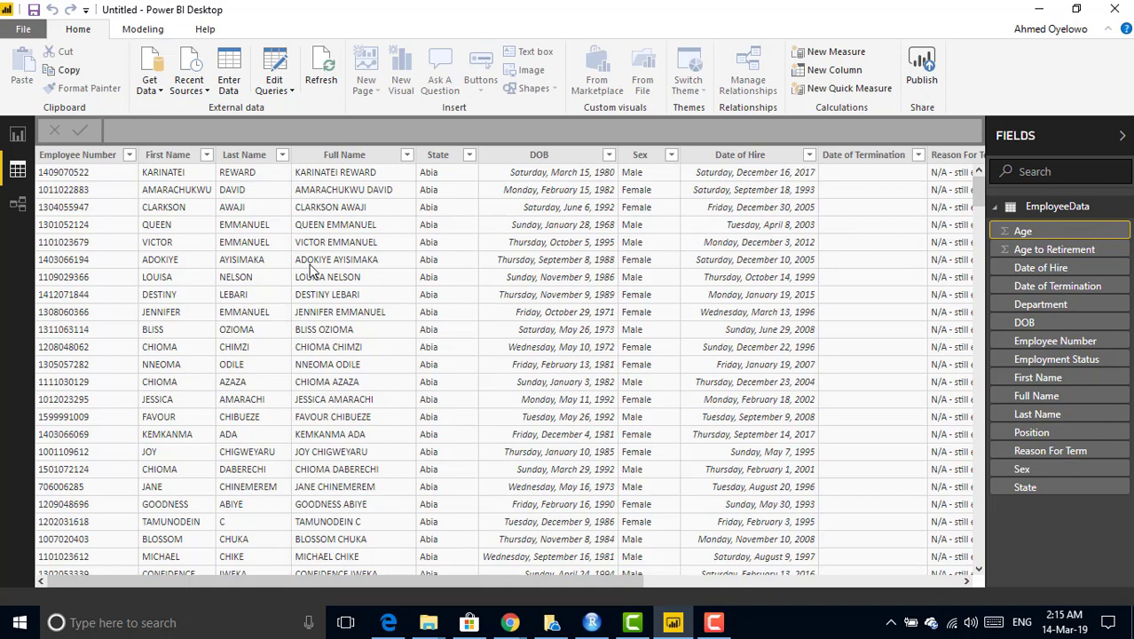
# - Add a card visual to report Page 1 showing the Full Name field summarized as Count
pyautogui.click(19, 137)
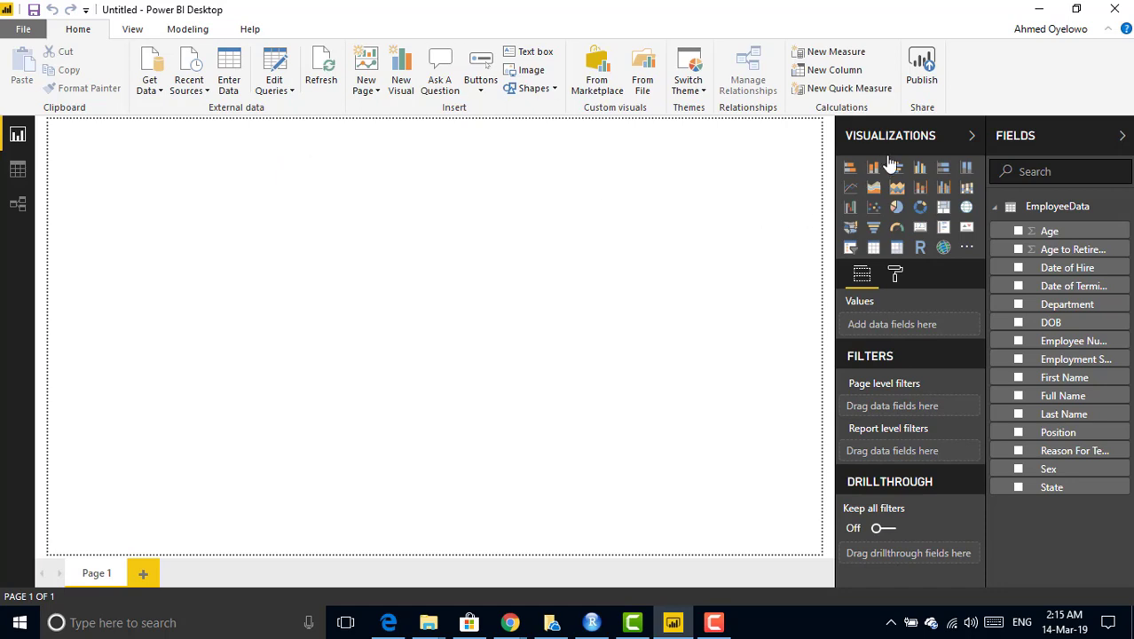
pyautogui.click(920, 230)
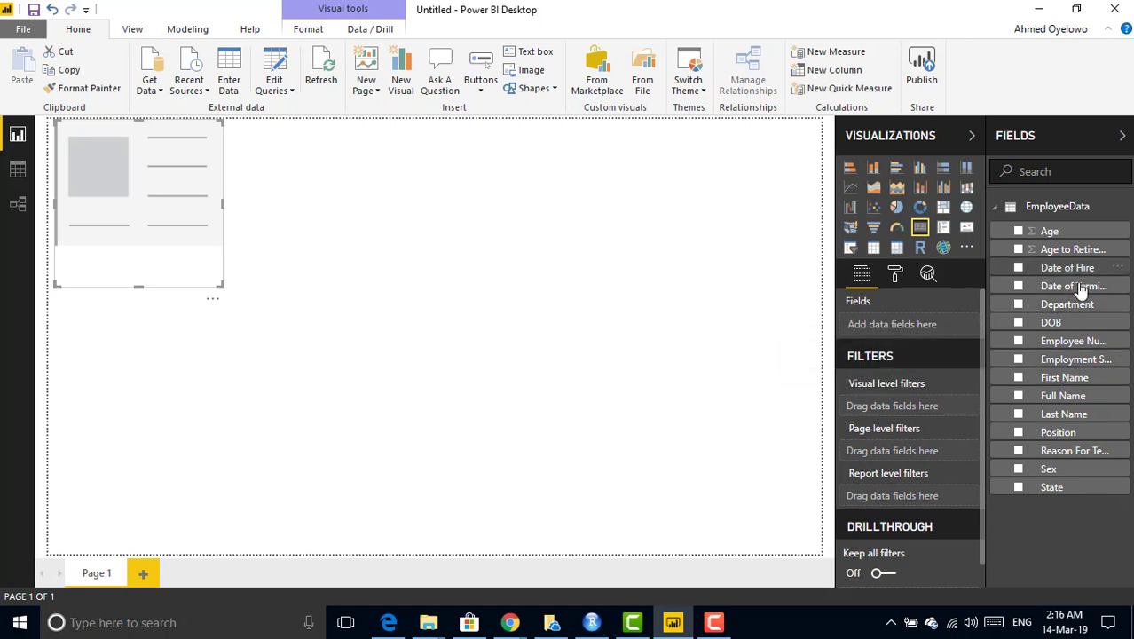
pyautogui.click(1020, 398)
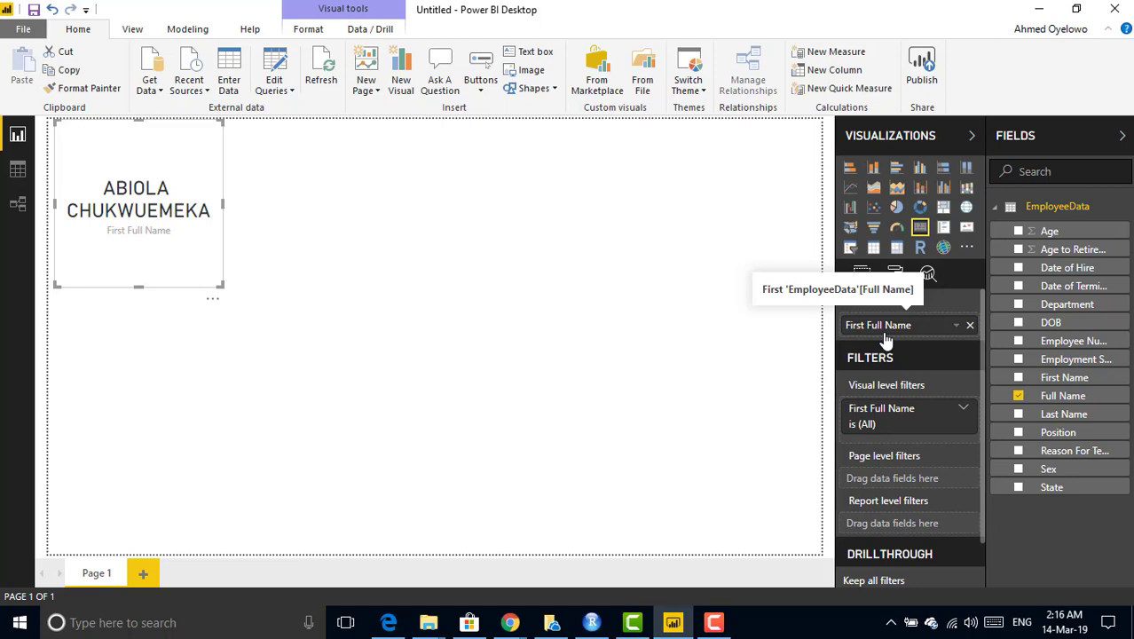
pyautogui.click(958, 326)
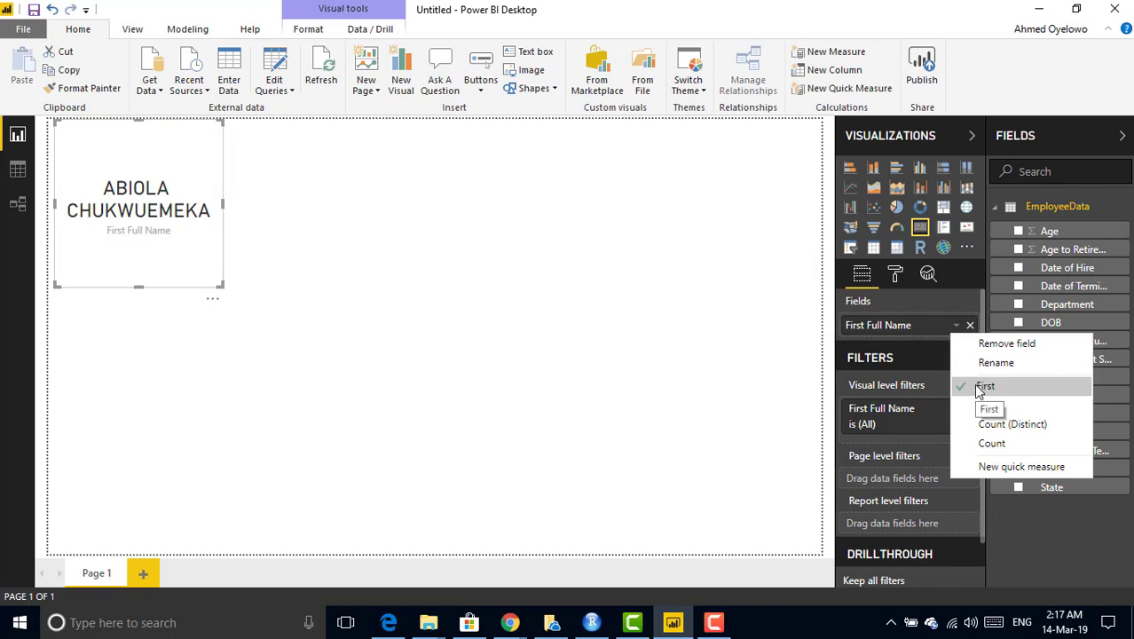
pyautogui.click(993, 443)
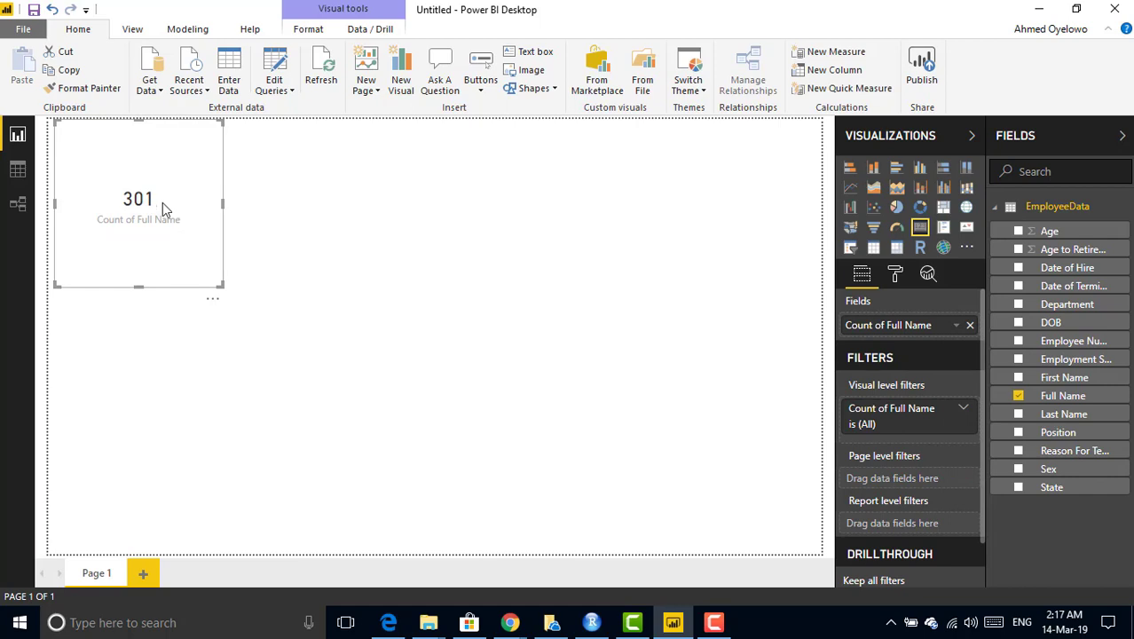
# - Shrink the card's height and width, and rename its displayed field as Number of Employees
pyautogui.moveTo(135, 283); pyautogui.dragTo(172, 202)
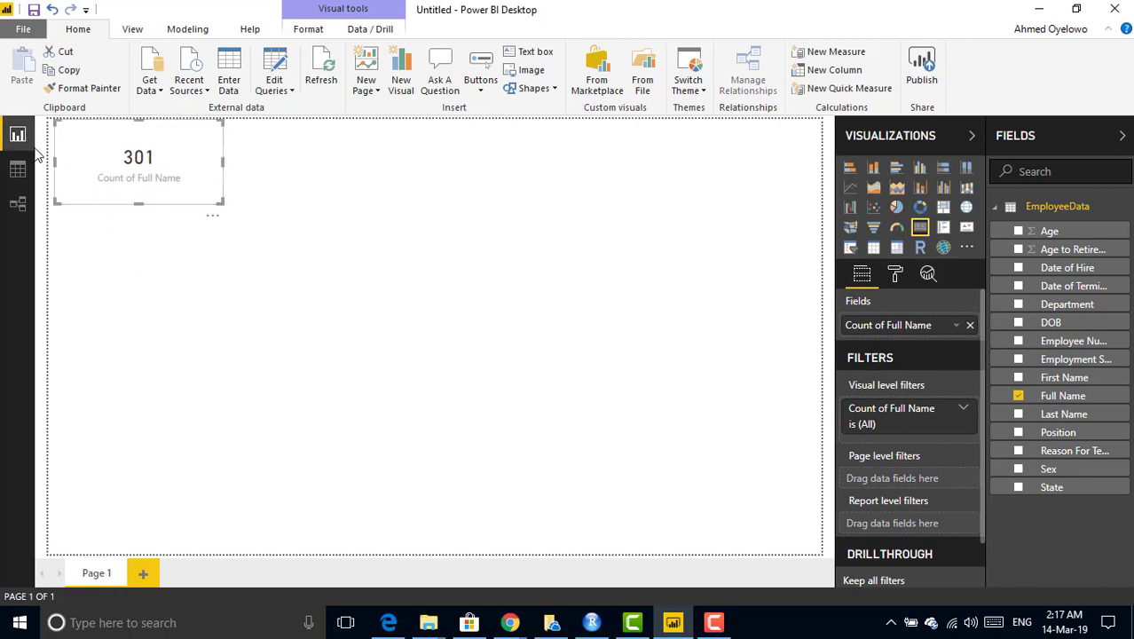
pyautogui.moveTo(55, 158); pyautogui.dragTo(77, 171)
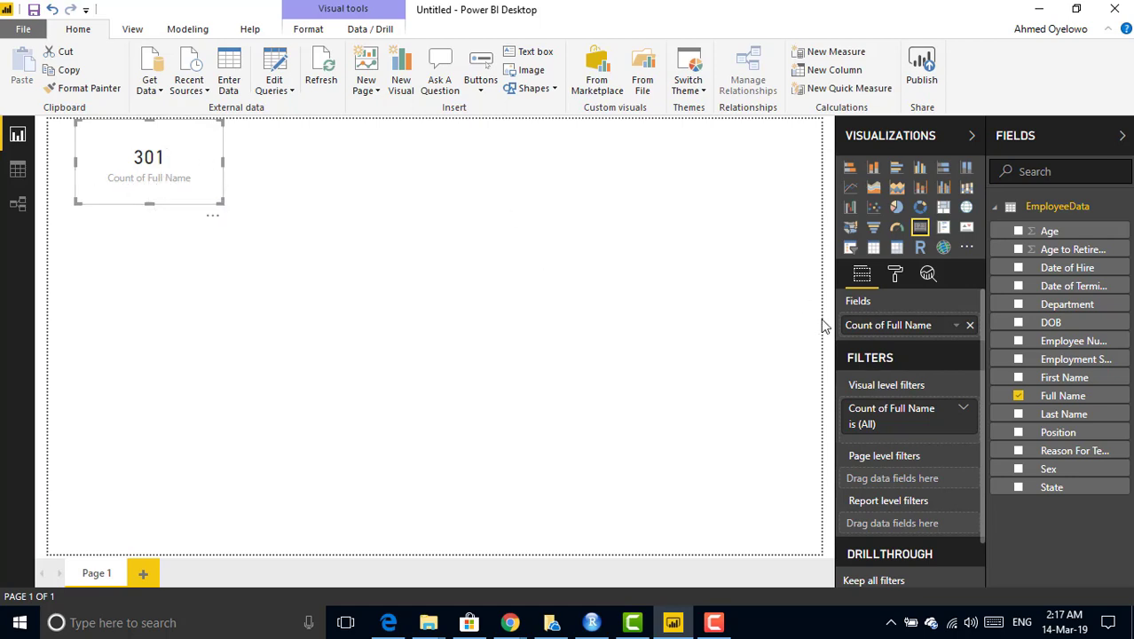
pyautogui.doubleClick(904, 329)
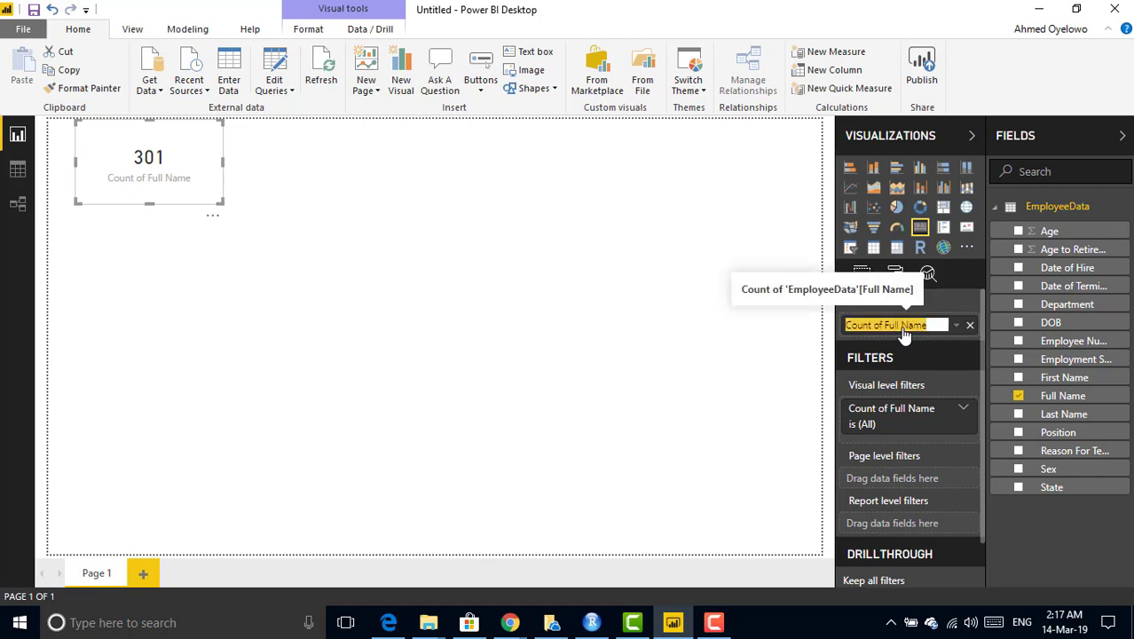
pyautogui.write('Number of Employees')
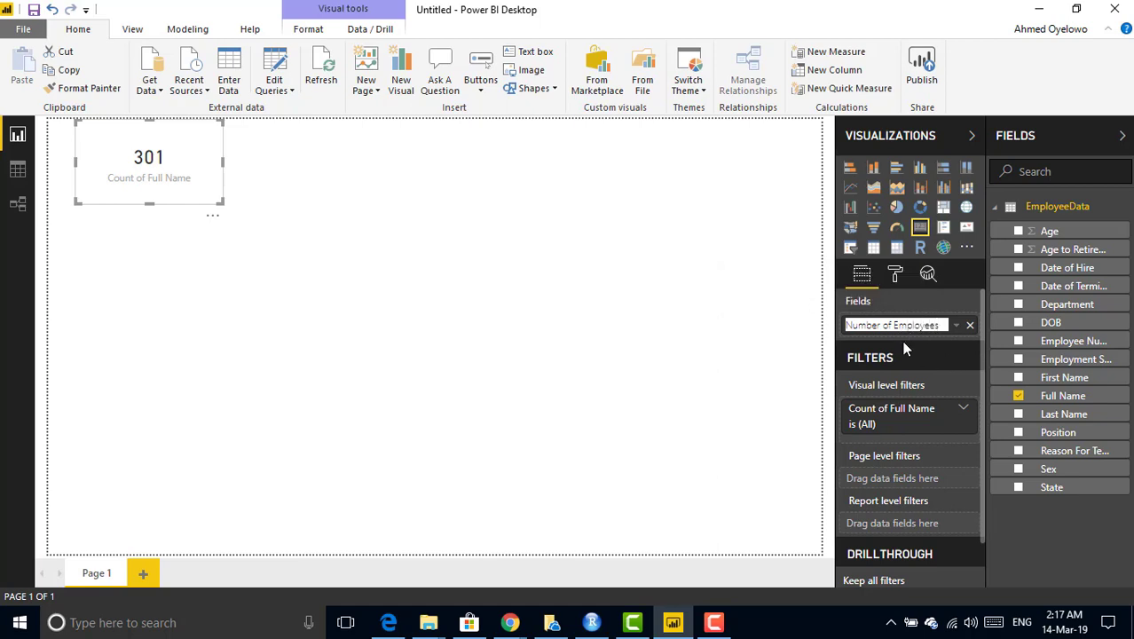
pyautogui.press('Return')
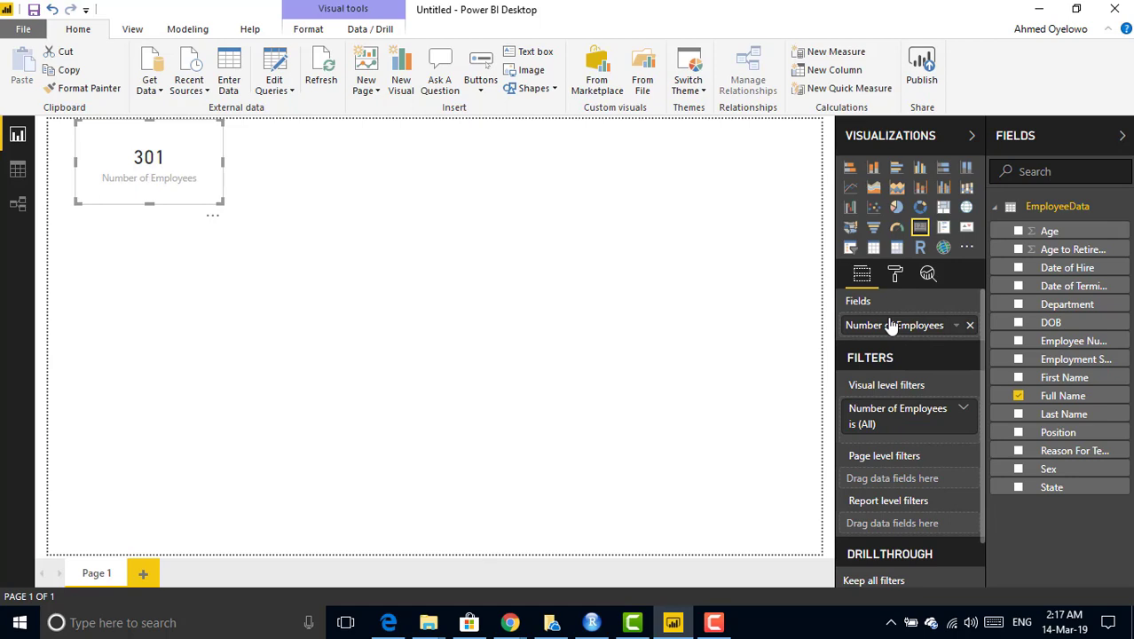
pyautogui.rightClick(892, 326)
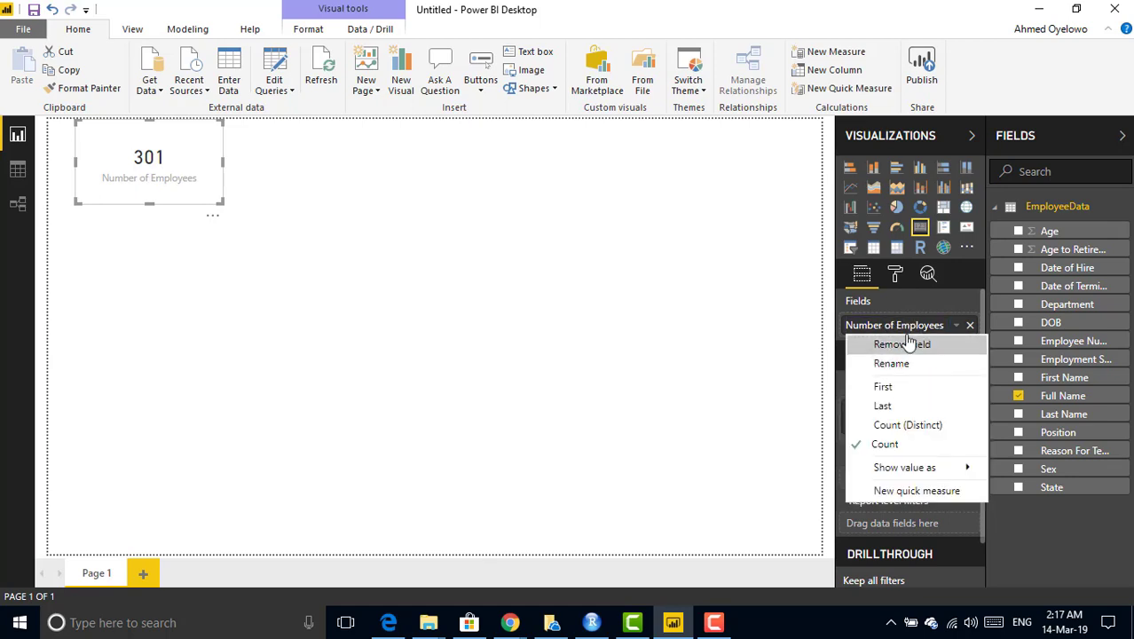
pyautogui.click(902, 327)
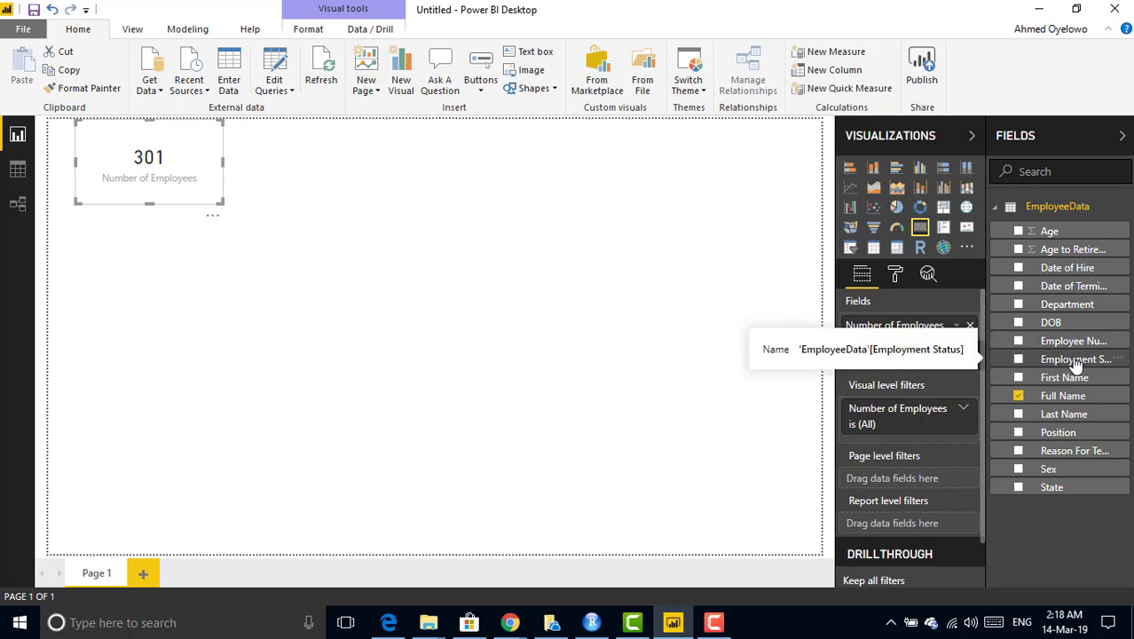
# - Apply a visual level filter on Employment Status to the card, keeping only Active
pyautogui.moveTo(1077, 364); pyautogui.dragTo(917, 437)
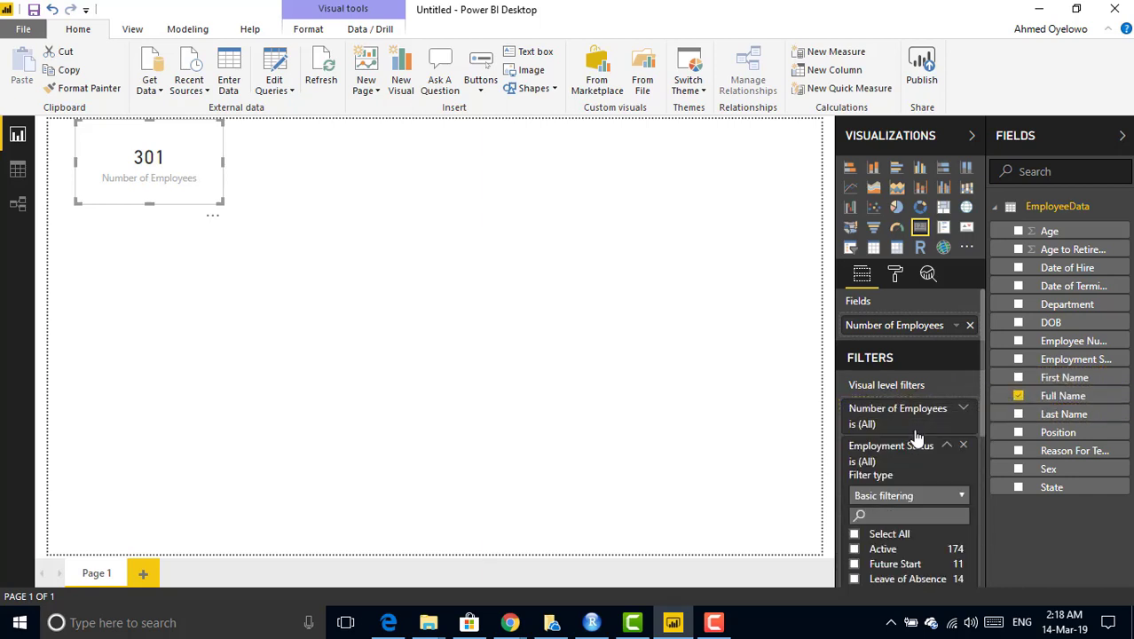
pyautogui.scroll(-1, 983, 392)
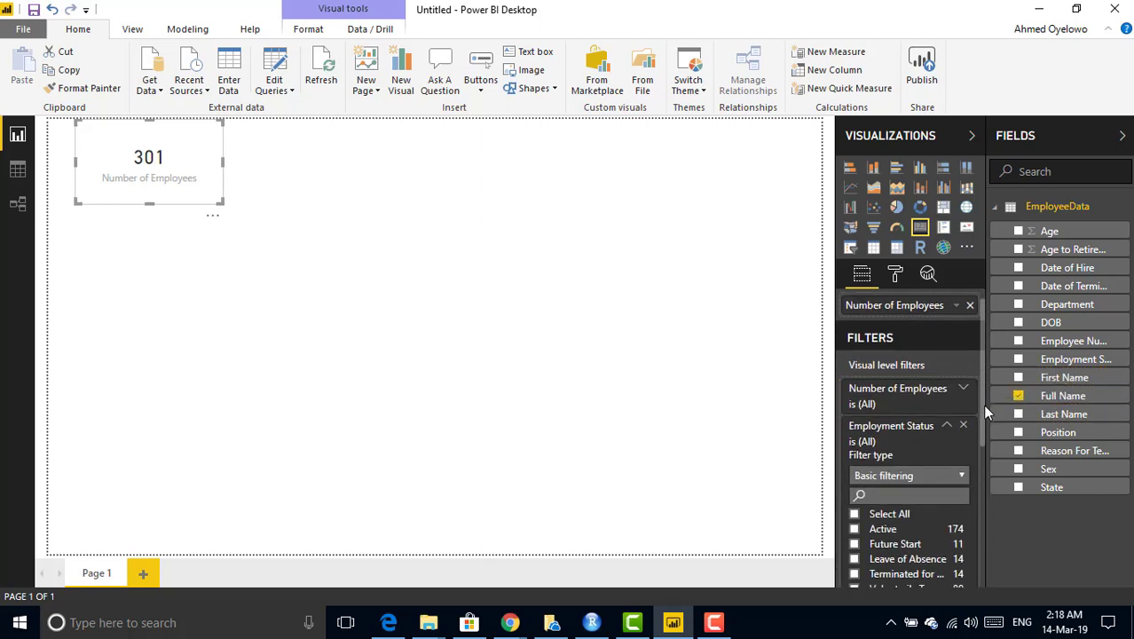
pyautogui.scroll(1, 983, 404)
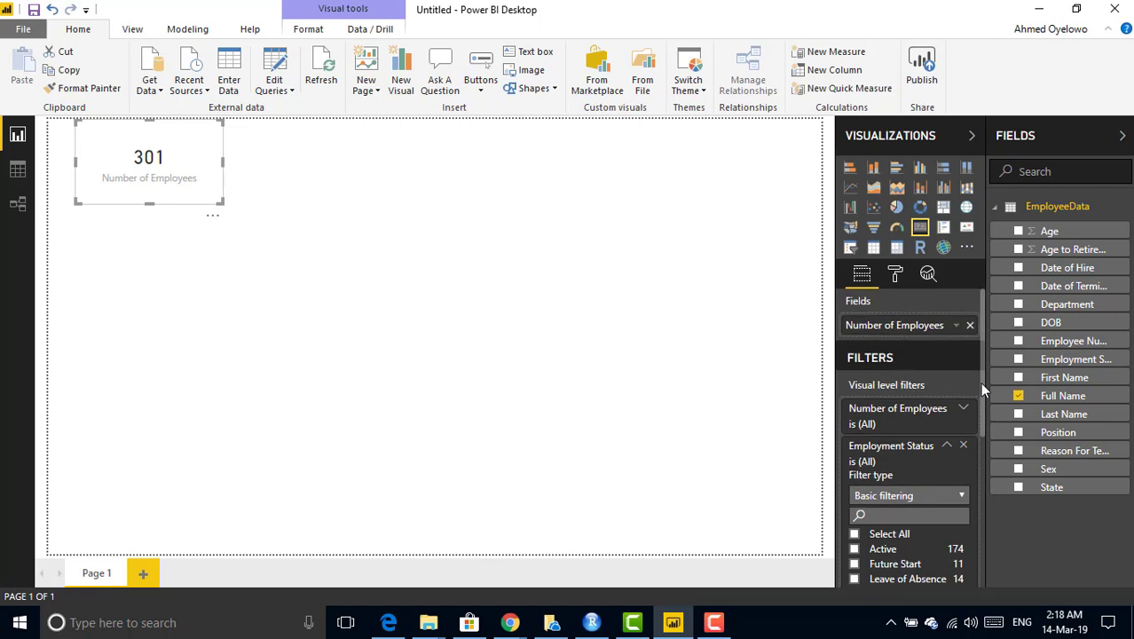
pyautogui.click(854, 550)
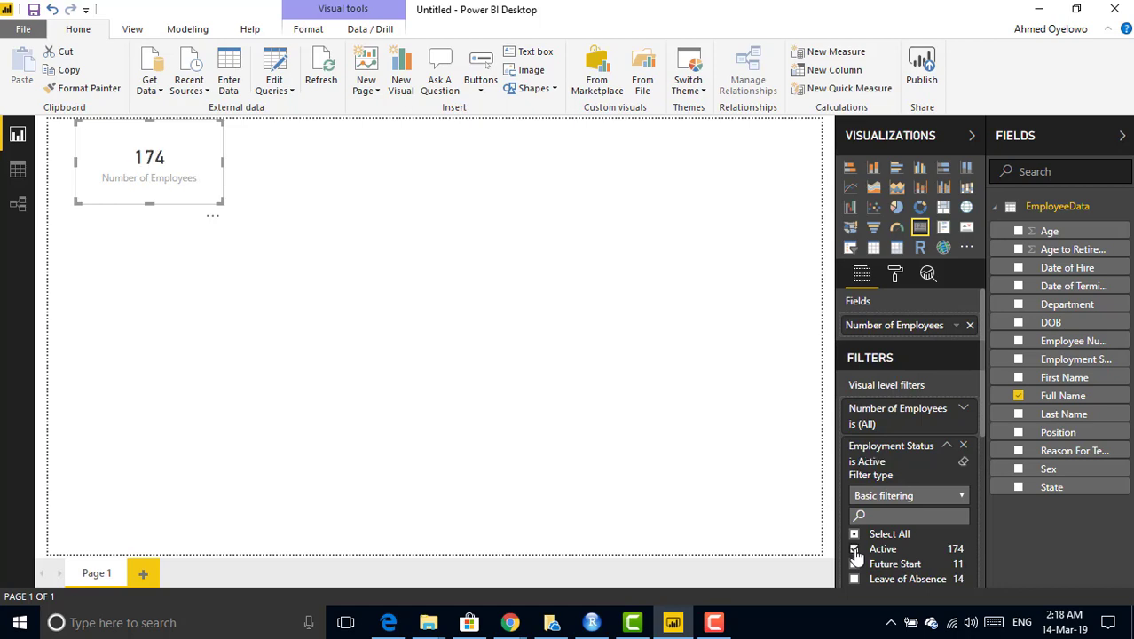
pyautogui.click(218, 254)
pyautogui.click(185, 150)
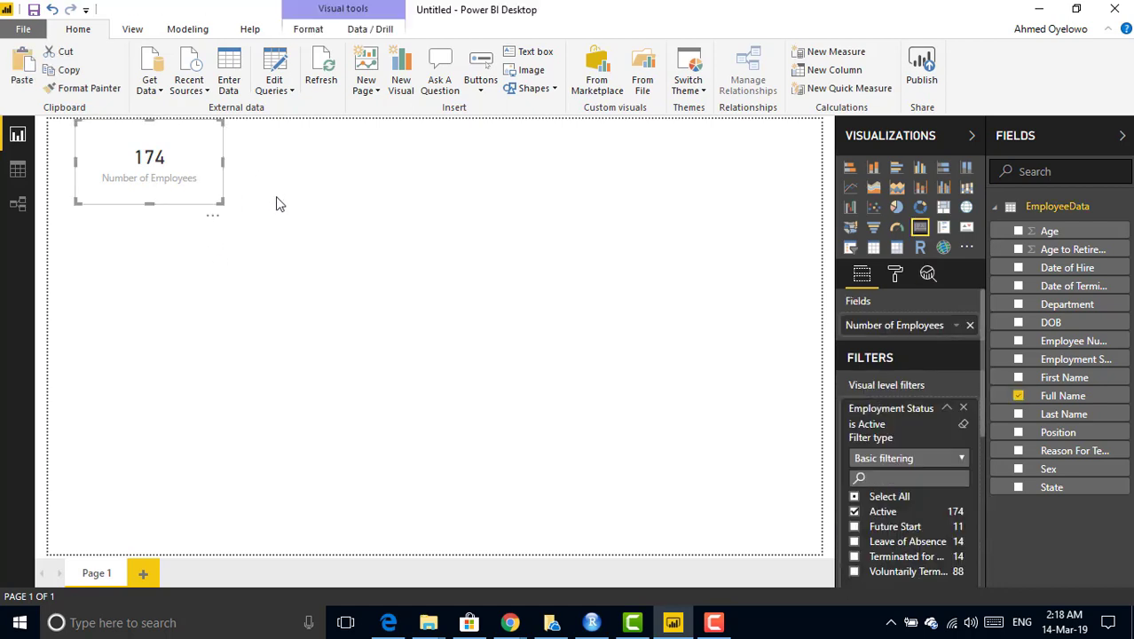
pyautogui.click(252, 257)
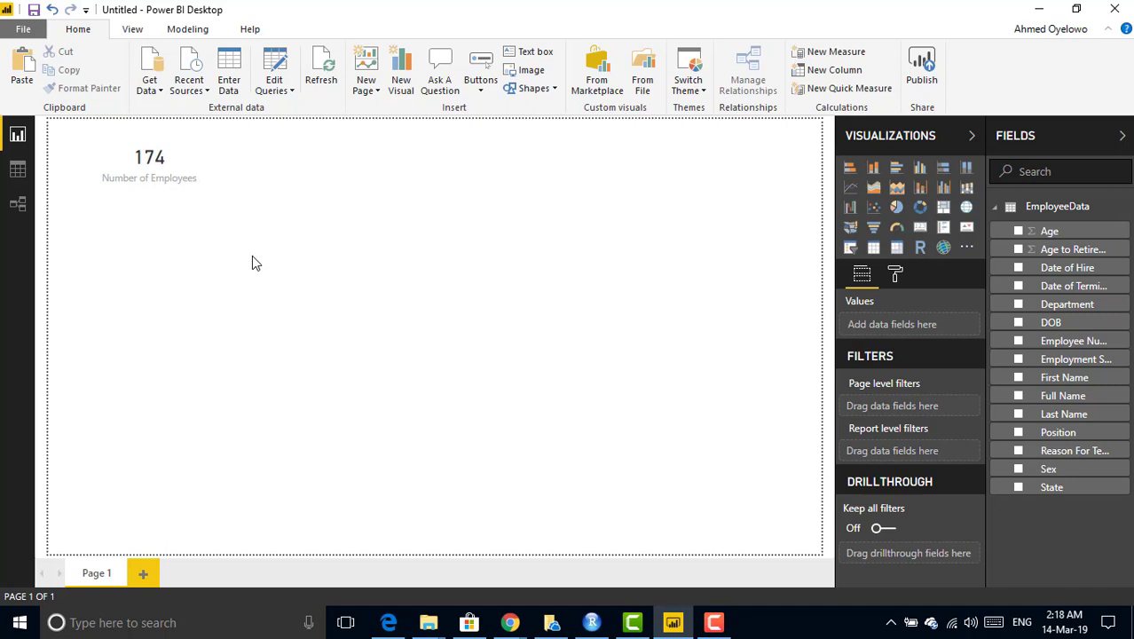
# - Add a table visual with the State field beneath the card, align it to the page's edge and extend it down the page
pyautogui.click(873, 249)
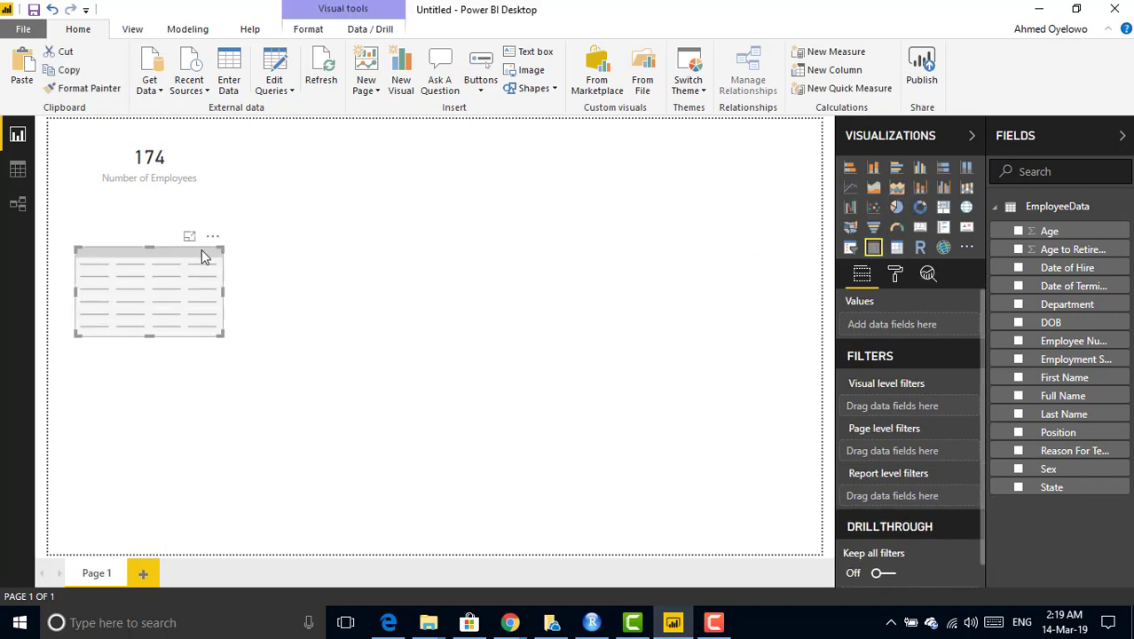
pyautogui.moveTo(177, 257); pyautogui.dragTo(162, 251)
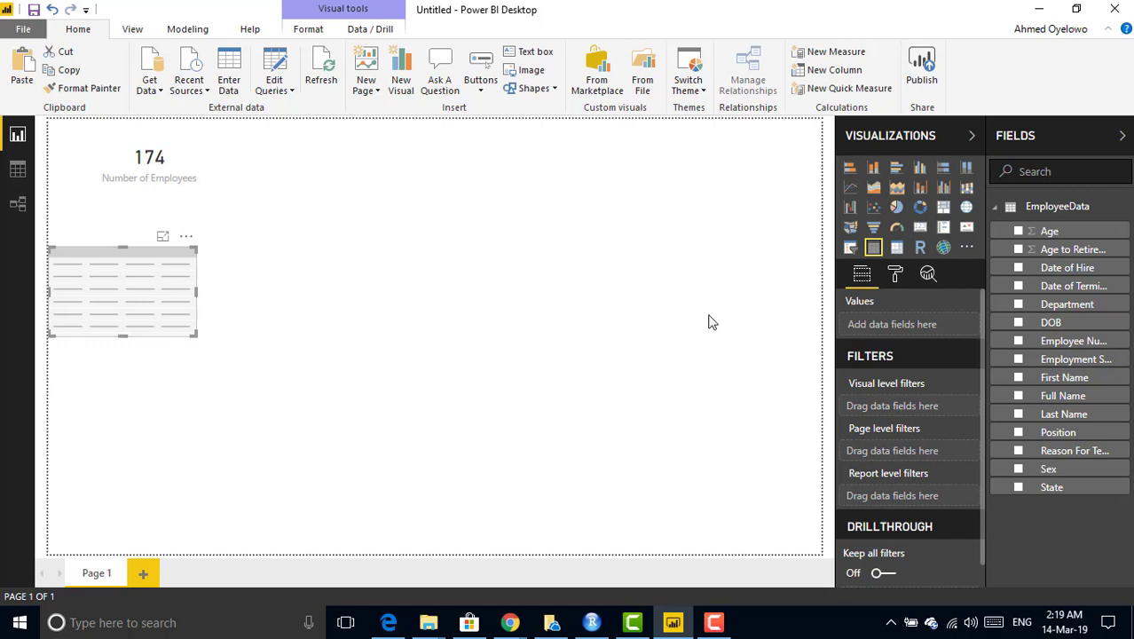
pyautogui.click(1018, 489)
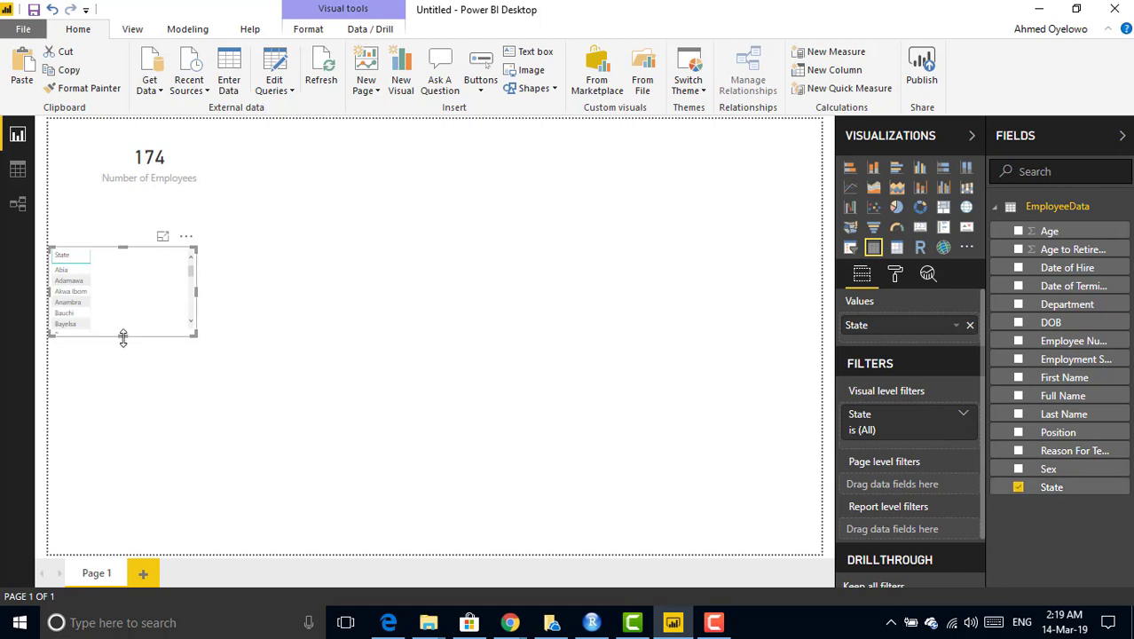
pyautogui.moveTo(123, 334); pyautogui.dragTo(121, 544)
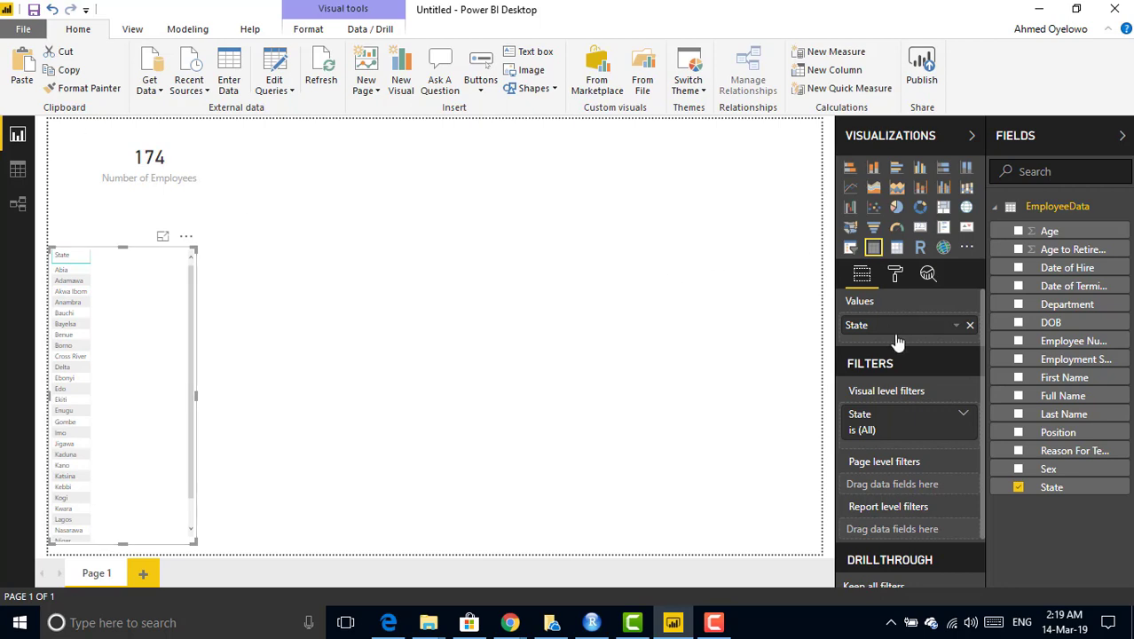
# - Add Full Name to the State table summarized as Count, and look through the state rows
pyautogui.click(1019, 397)
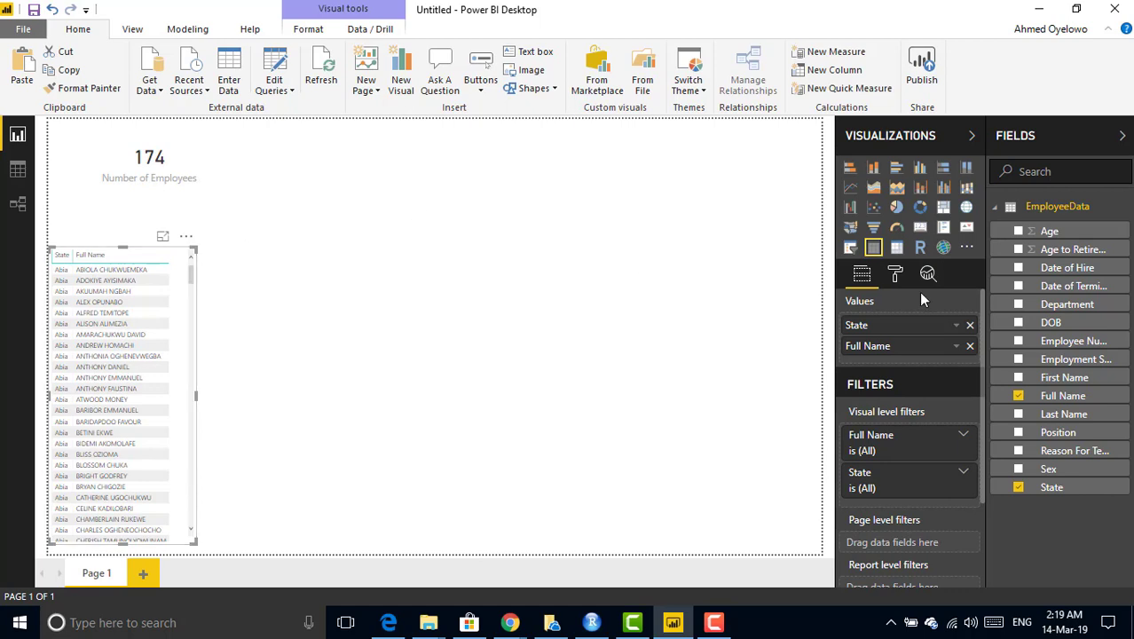
pyautogui.click(957, 347)
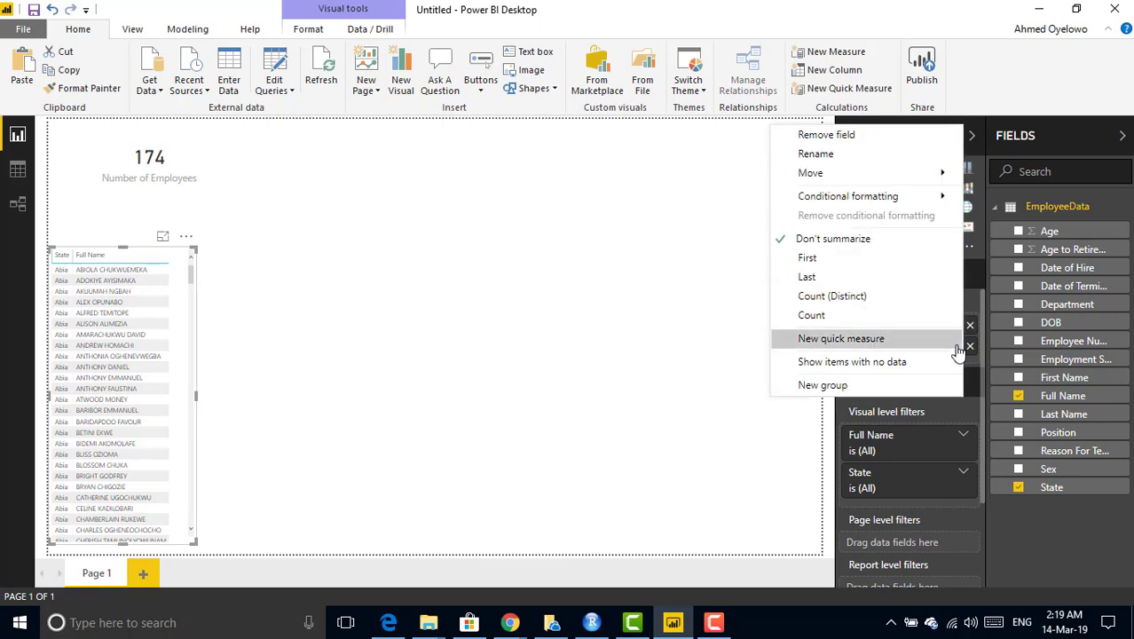
pyautogui.click(878, 322)
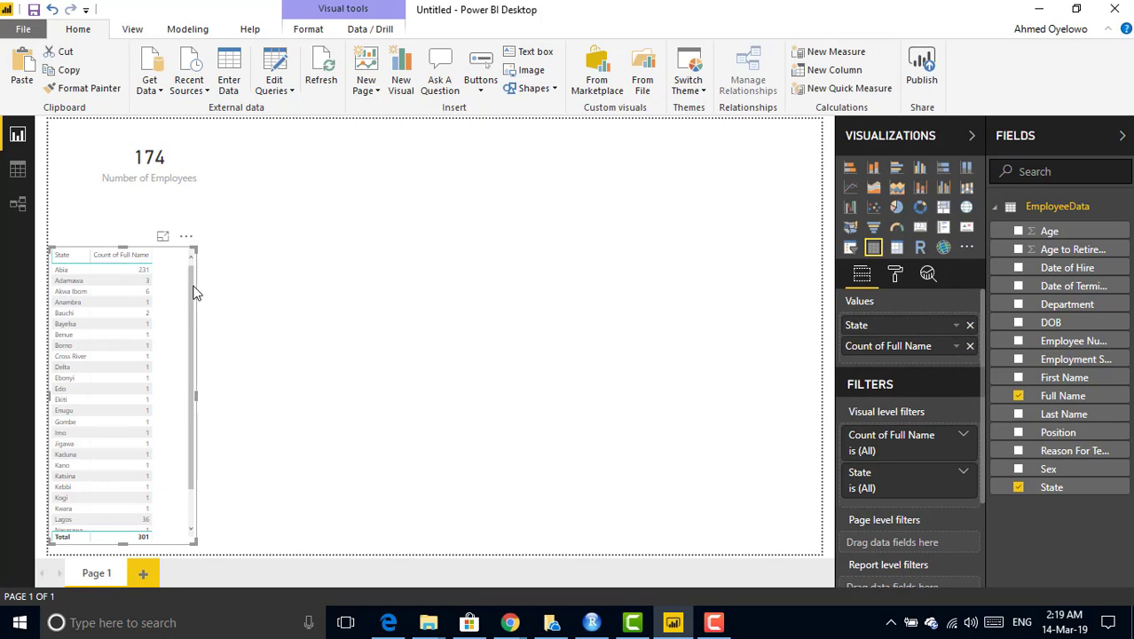
pyautogui.scroll(-3, 193, 302)
pyautogui.scroll(3, 192, 306)
pyautogui.moveTo(194, 358); pyautogui.dragTo(194, 333)
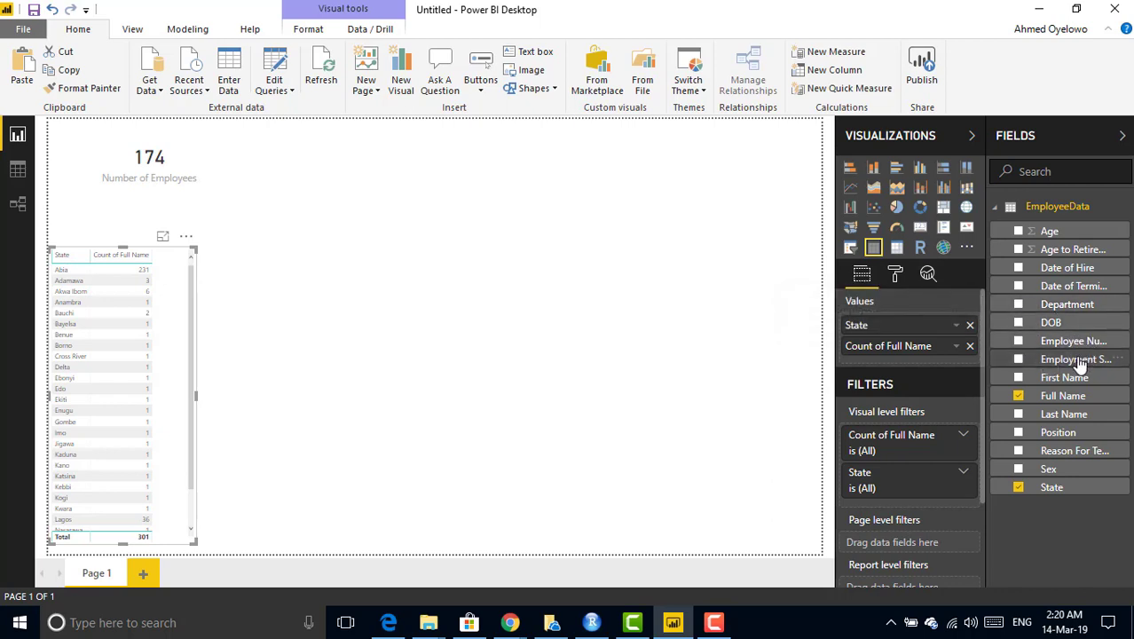
# - Apply a page level filter on Employment Status keeping only Active, and narrow the State table to fit its columns
pyautogui.moveTo(1081, 364); pyautogui.dragTo(923, 550)
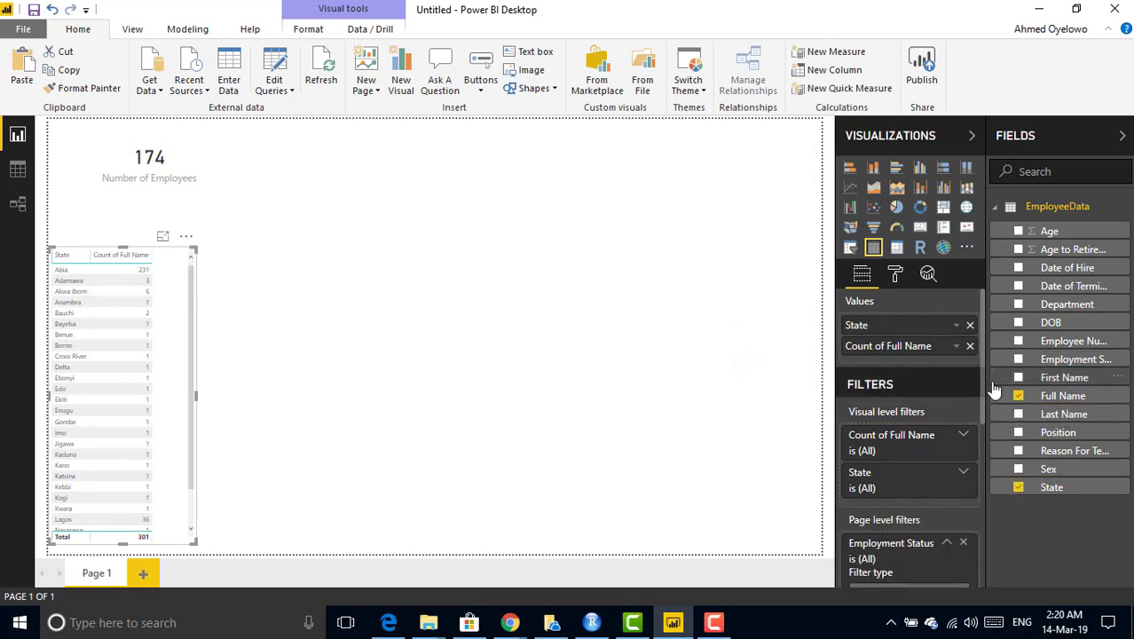
pyautogui.moveTo(982, 372); pyautogui.dragTo(985, 440)
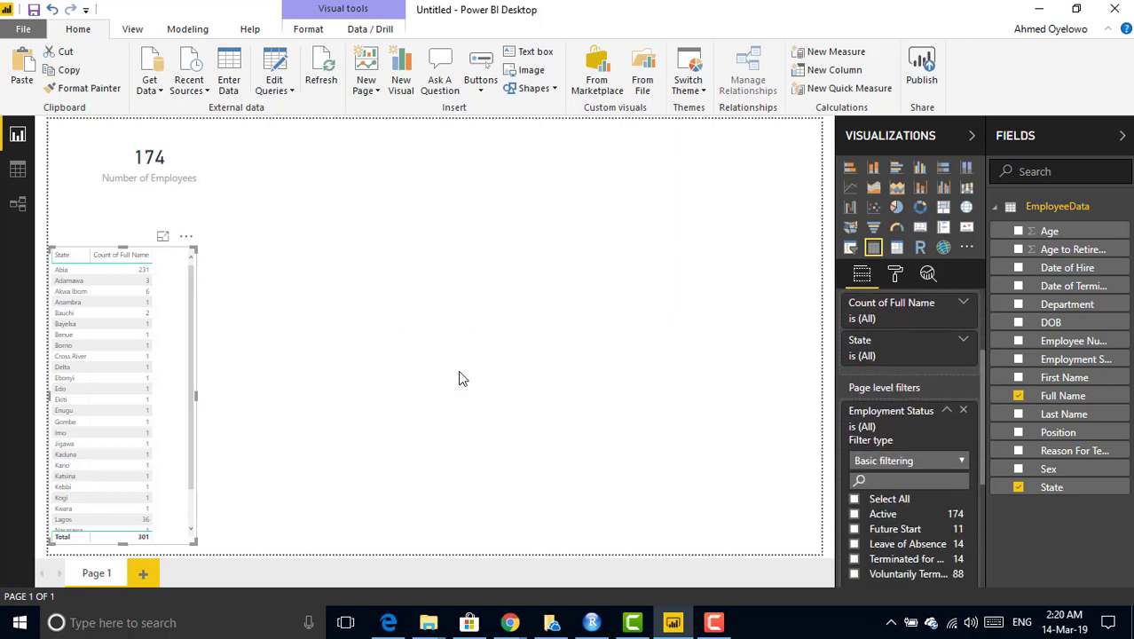
pyautogui.click(854, 515)
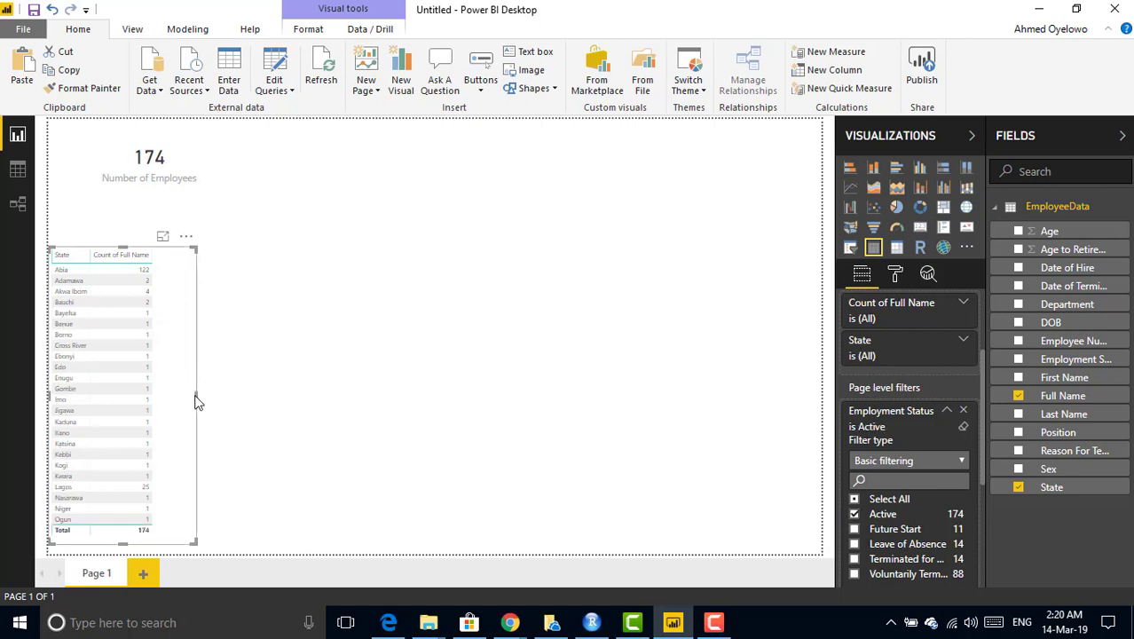
pyautogui.moveTo(197, 401); pyautogui.dragTo(174, 395)
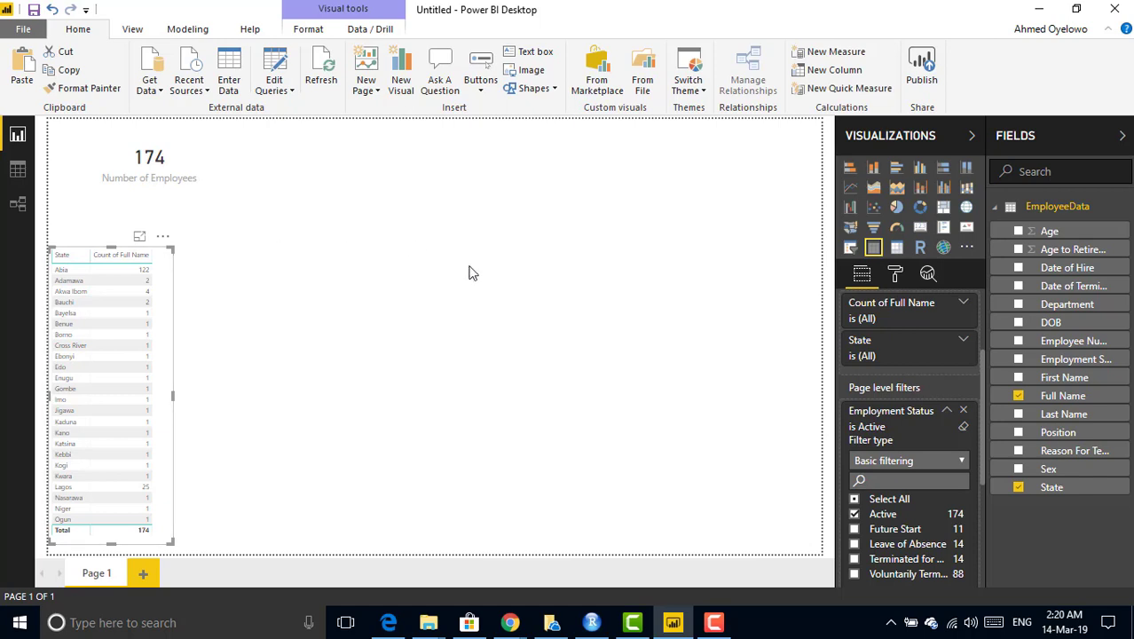
# - Set the State table's grid text size to 11 and widen the table to fit its columns
pyautogui.click(895, 277)
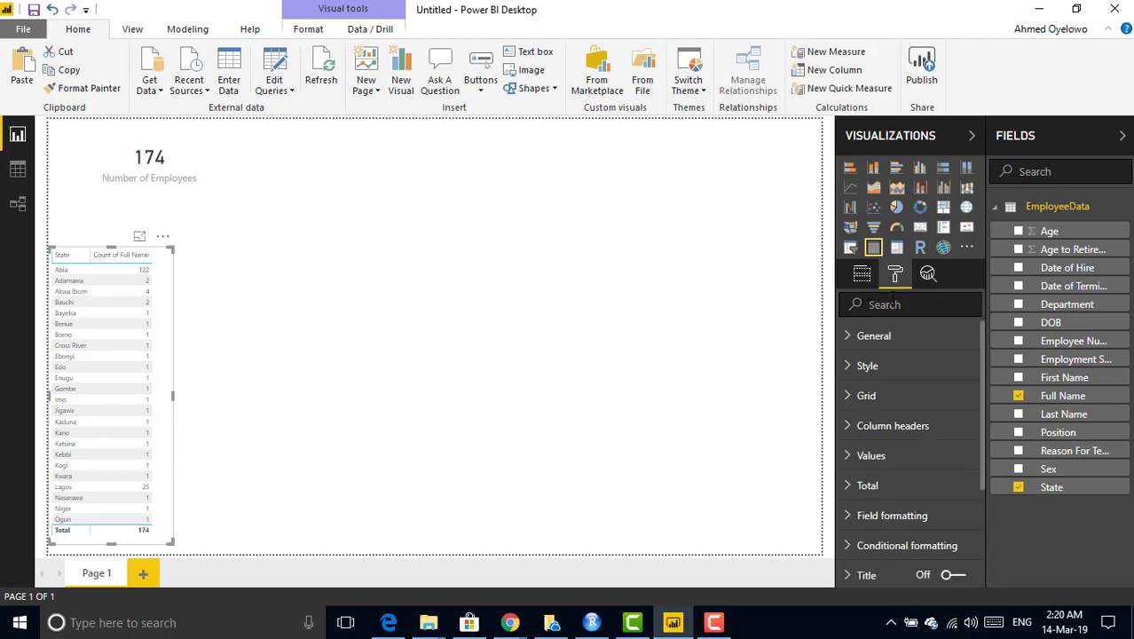
pyautogui.click(869, 305)
pyautogui.write('size')
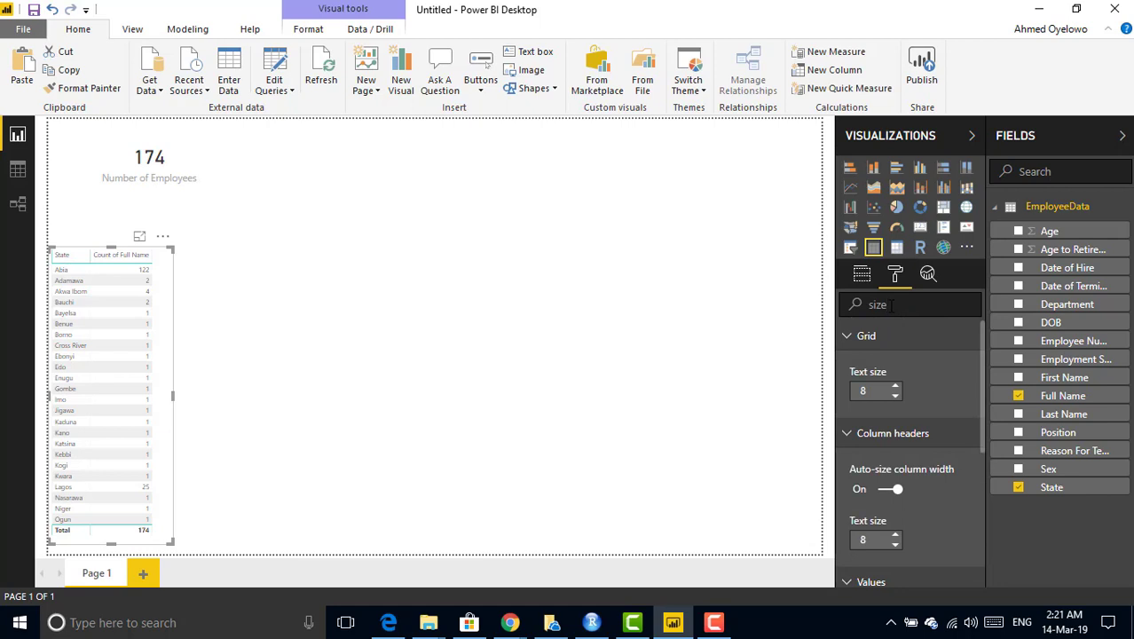
pyautogui.click(896, 389)
pyautogui.click(896, 389)
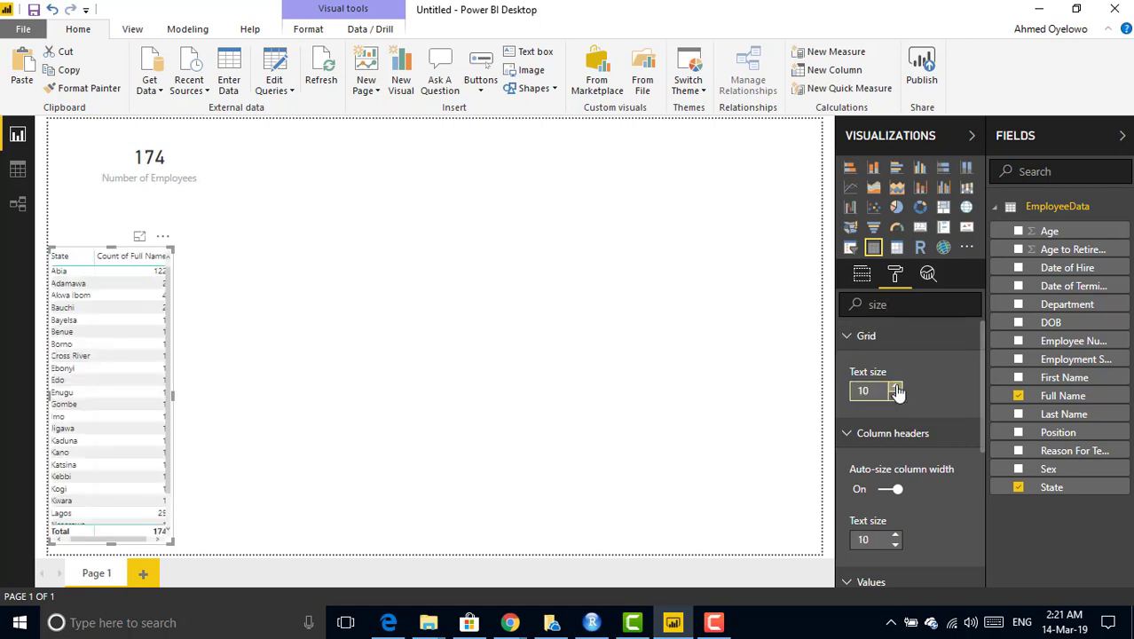
pyautogui.click(897, 389)
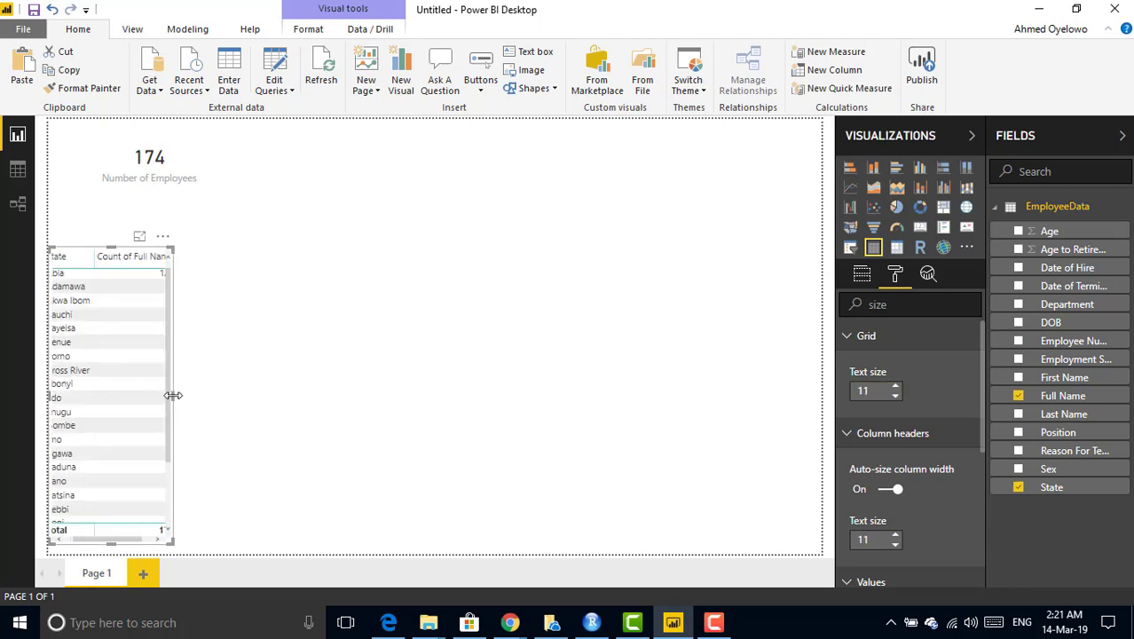
pyautogui.moveTo(173, 395); pyautogui.dragTo(205, 404)
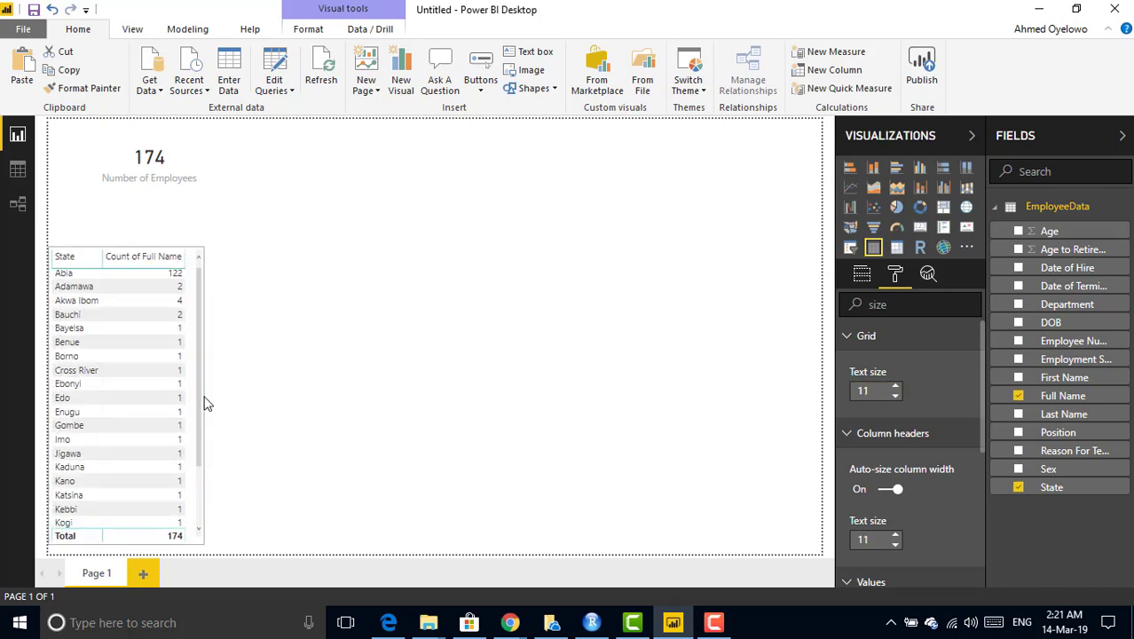
# - Look through the State table's rows and sort them by Count of Full Name in descending order
pyautogui.moveTo(199, 363); pyautogui.dragTo(199, 294)
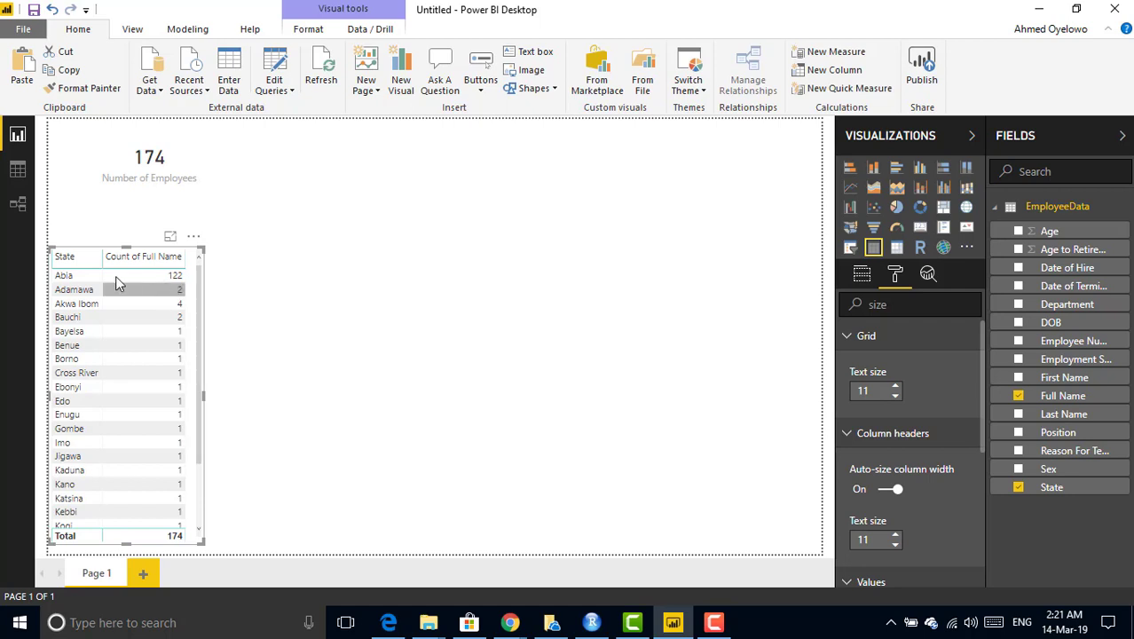
pyautogui.moveTo(63, 282); pyautogui.dragTo(64, 358)
pyautogui.scroll(-2, 201, 312)
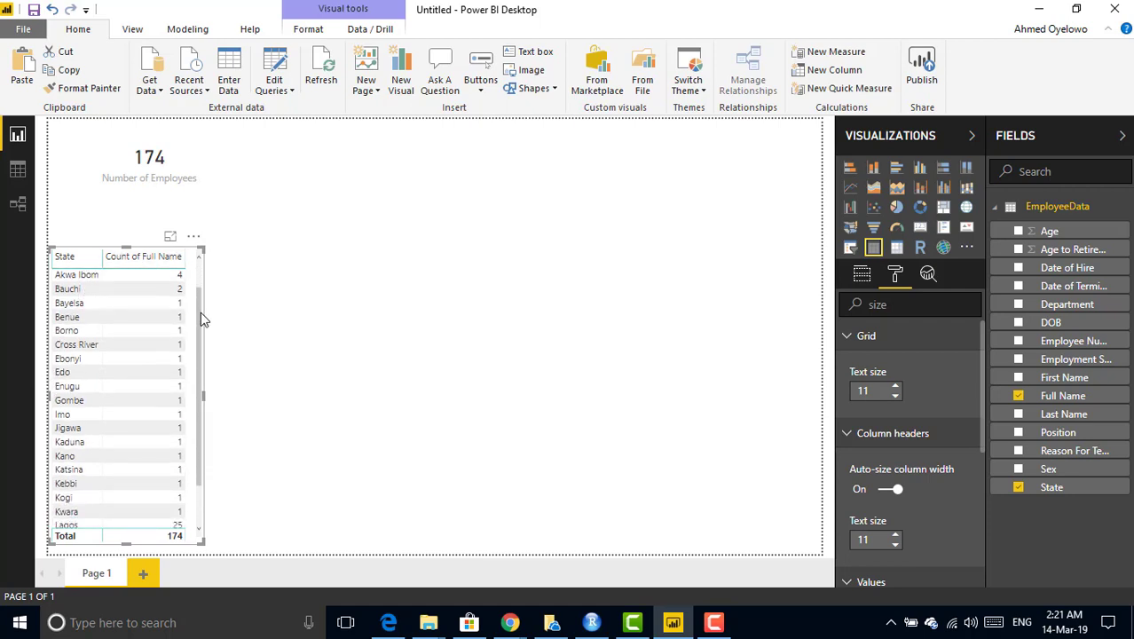
pyautogui.scroll(2, 201, 312)
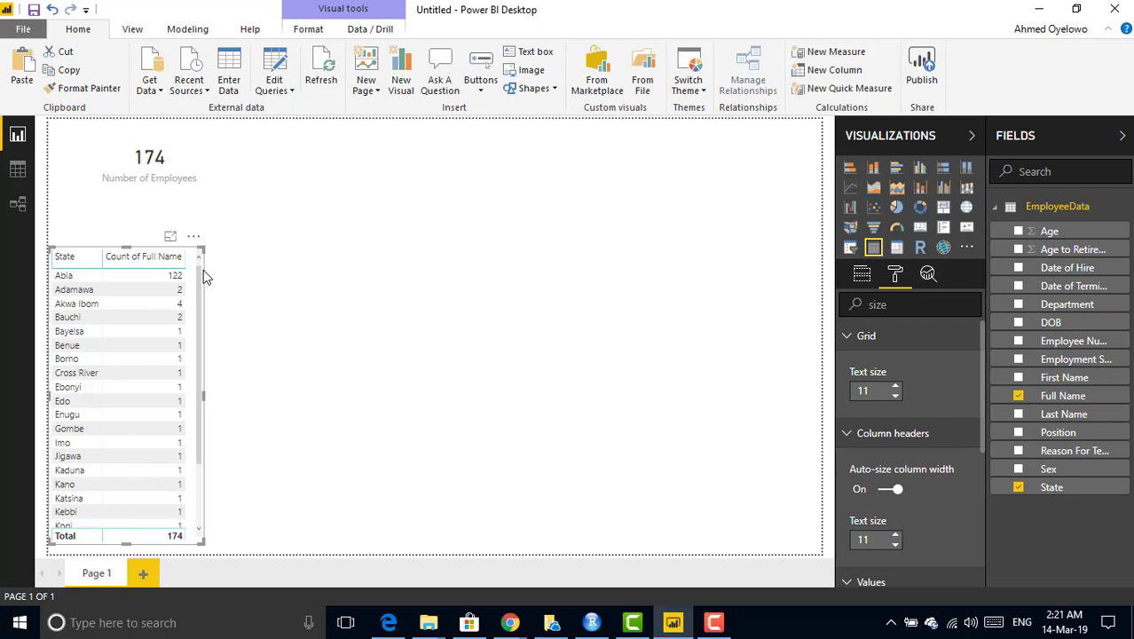
pyautogui.click(111, 269)
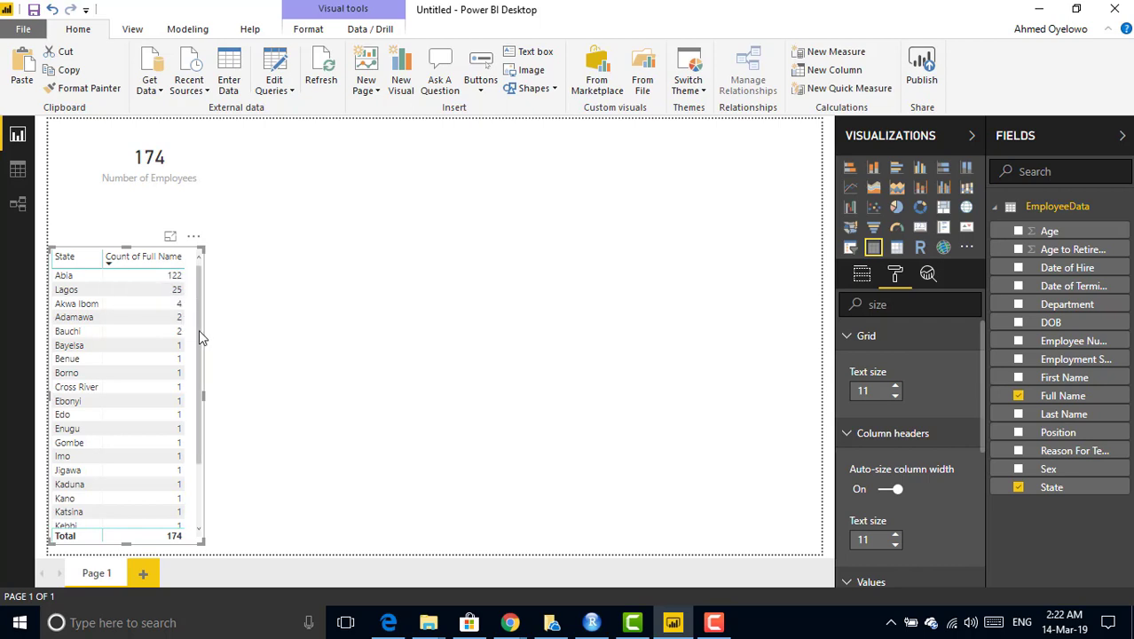
pyautogui.scroll(-2, 199, 329)
pyautogui.scroll(2, 204, 334)
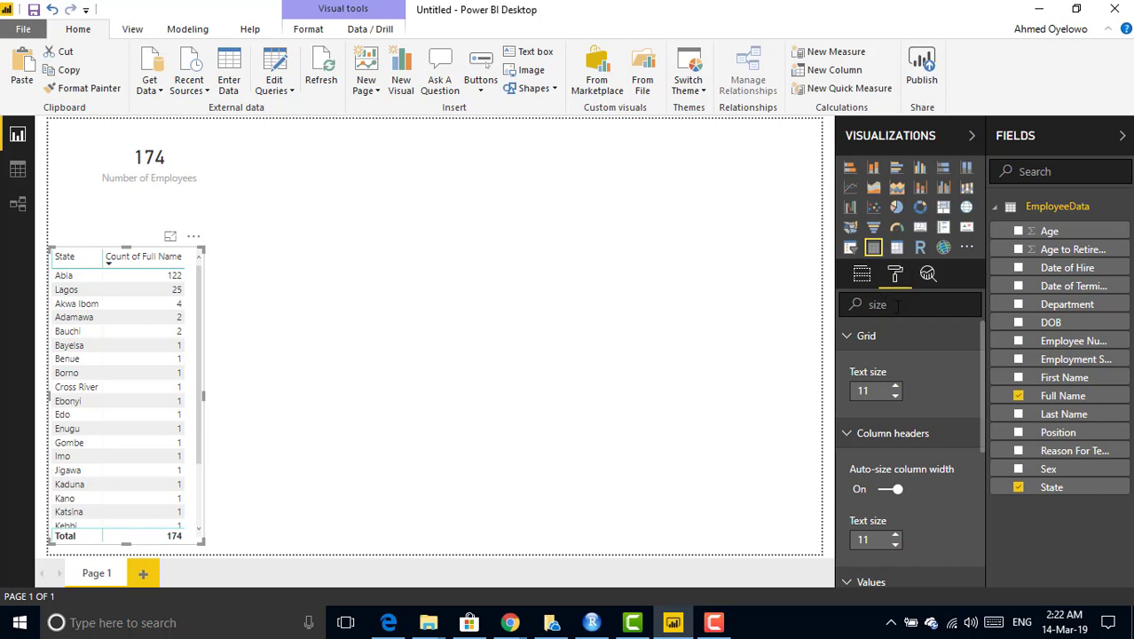
# - Format the State table's column headers with a black background and white font
pyautogui.moveTo(888, 305); pyautogui.dragTo(855, 310)
pyautogui.press('BackSpace')
pyautogui.write('color')
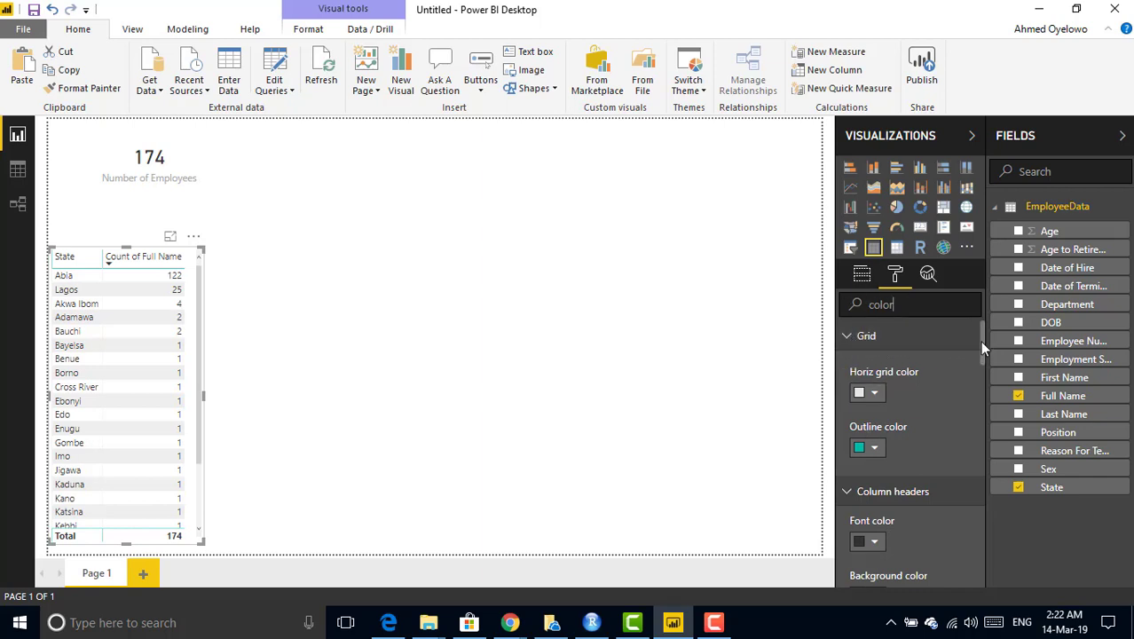
pyautogui.moveTo(979, 340); pyautogui.dragTo(982, 359)
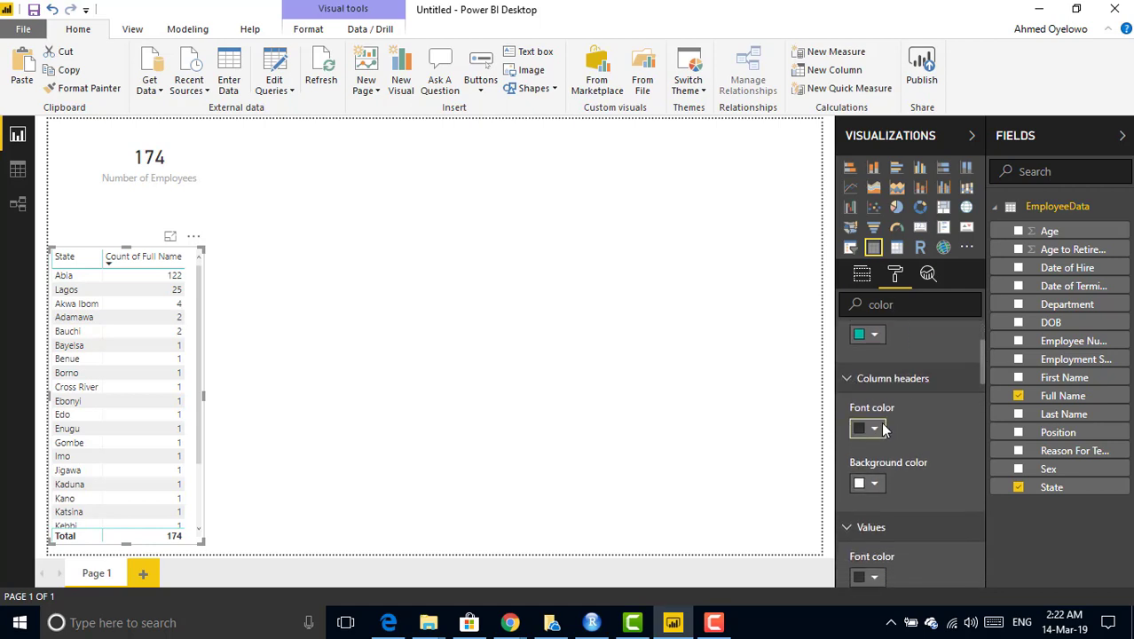
pyautogui.click(874, 484)
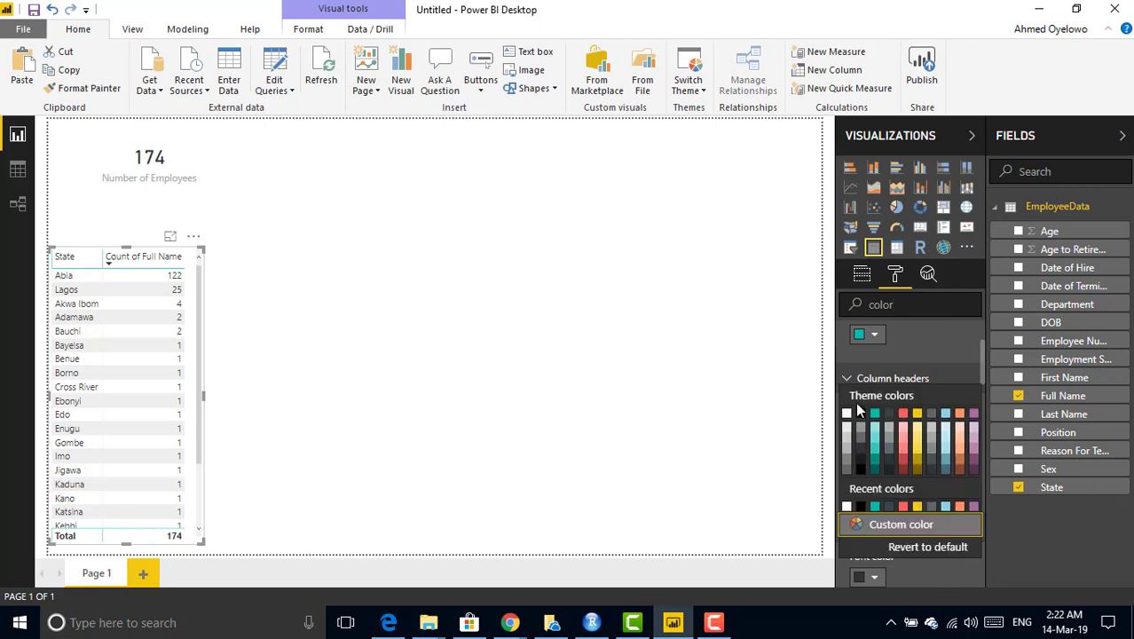
pyautogui.click(861, 422)
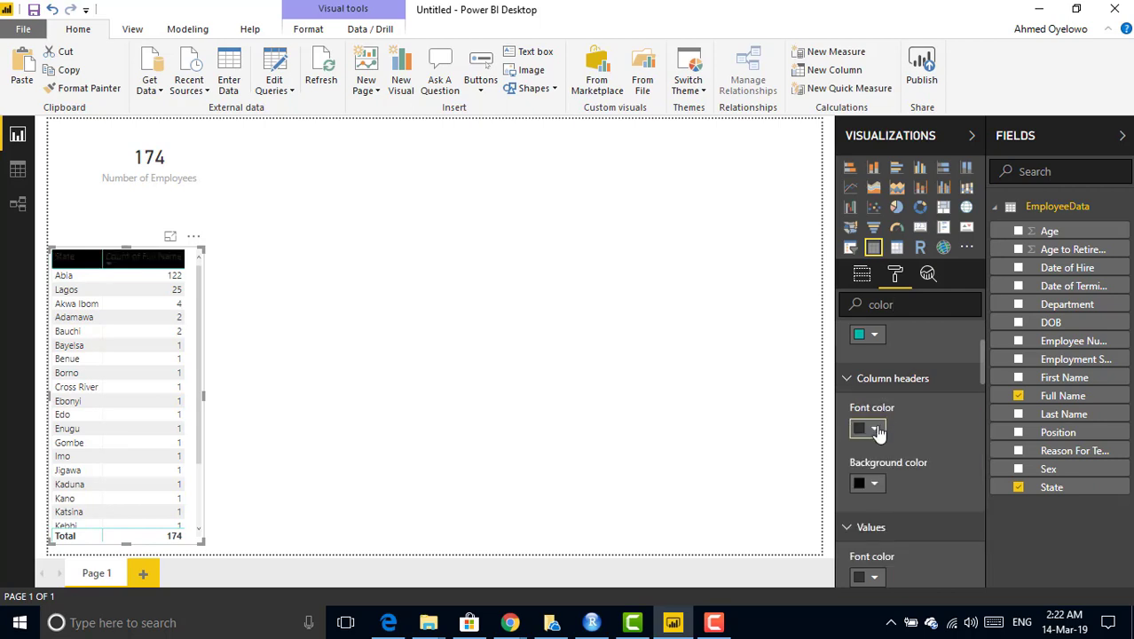
pyautogui.click(873, 428)
pyautogui.click(875, 365)
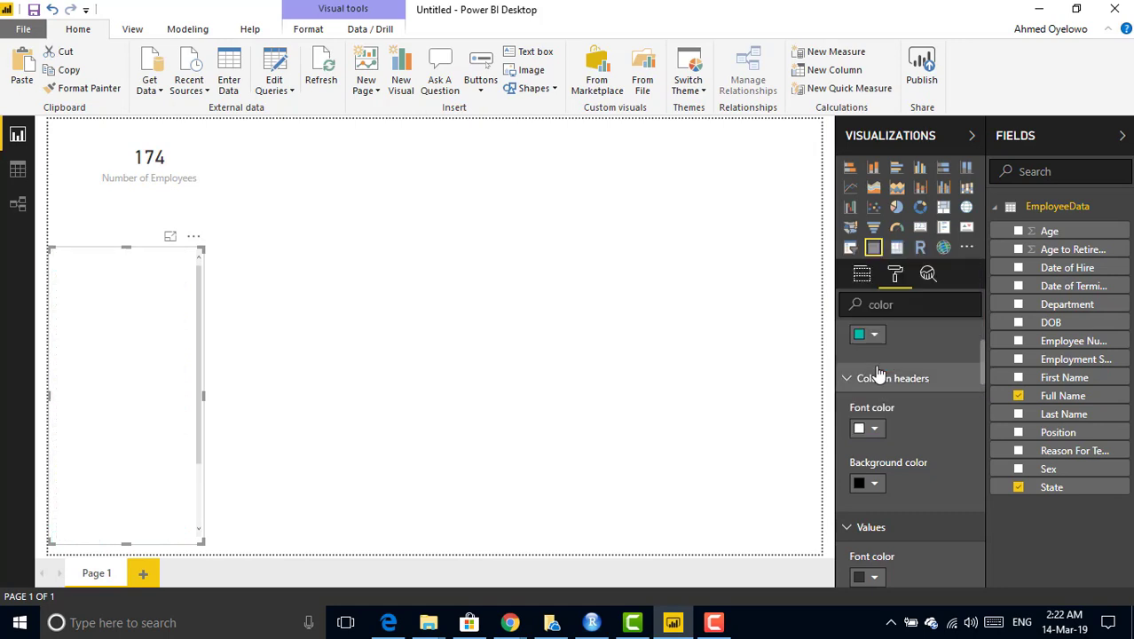
pyautogui.click(317, 330)
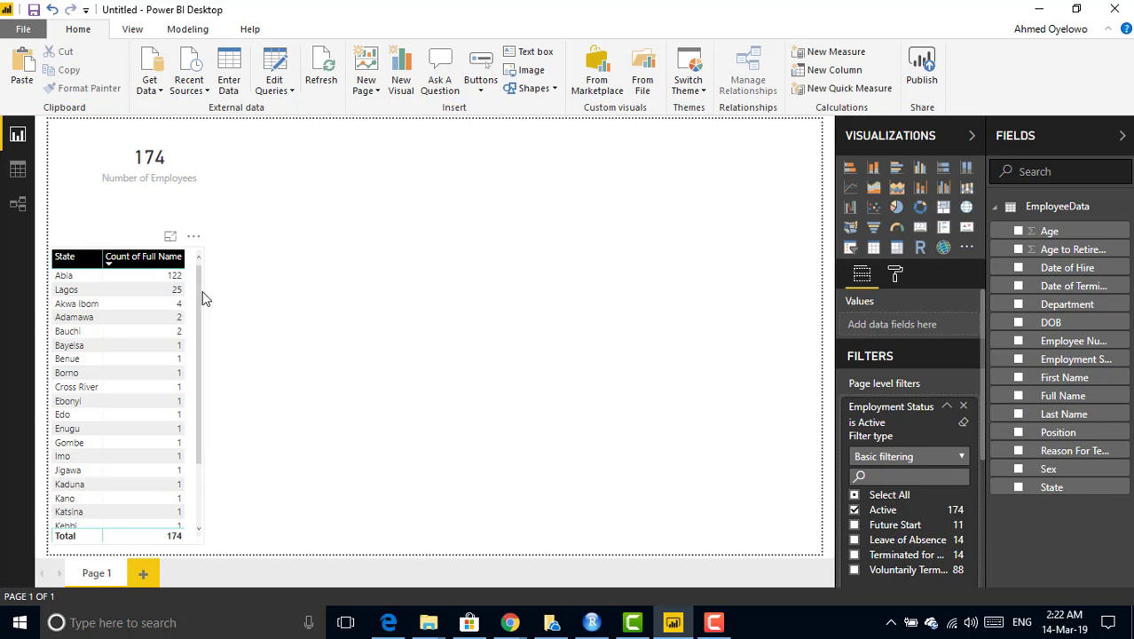
# - Switch the report theme to Twilight and set the State table's column header background to dark teal
pyautogui.click(702, 93)
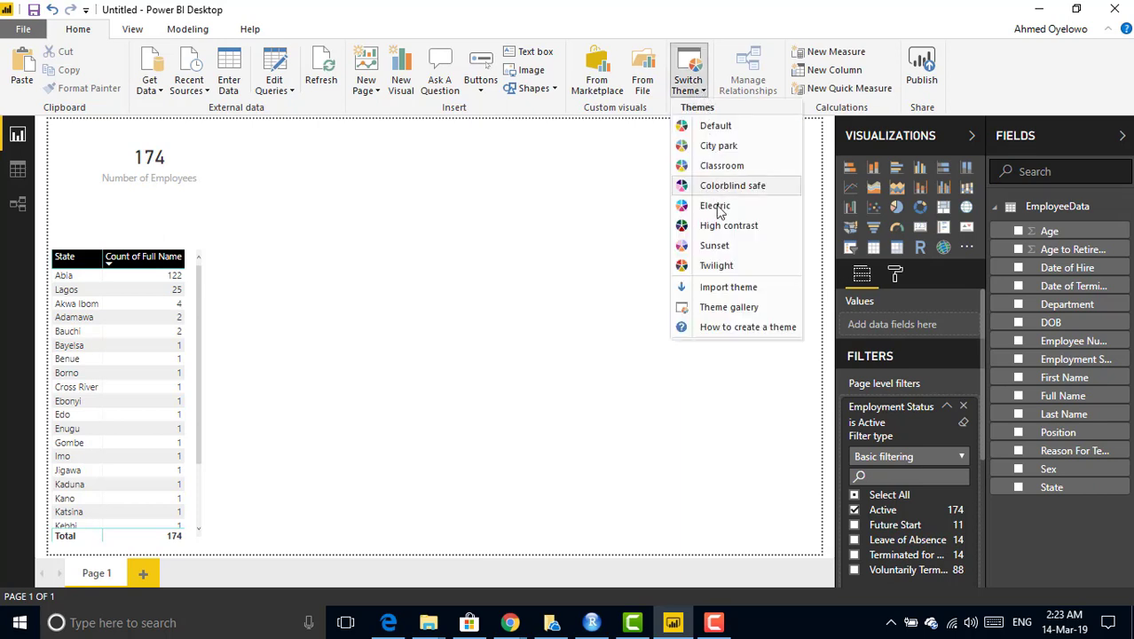
pyautogui.click(716, 265)
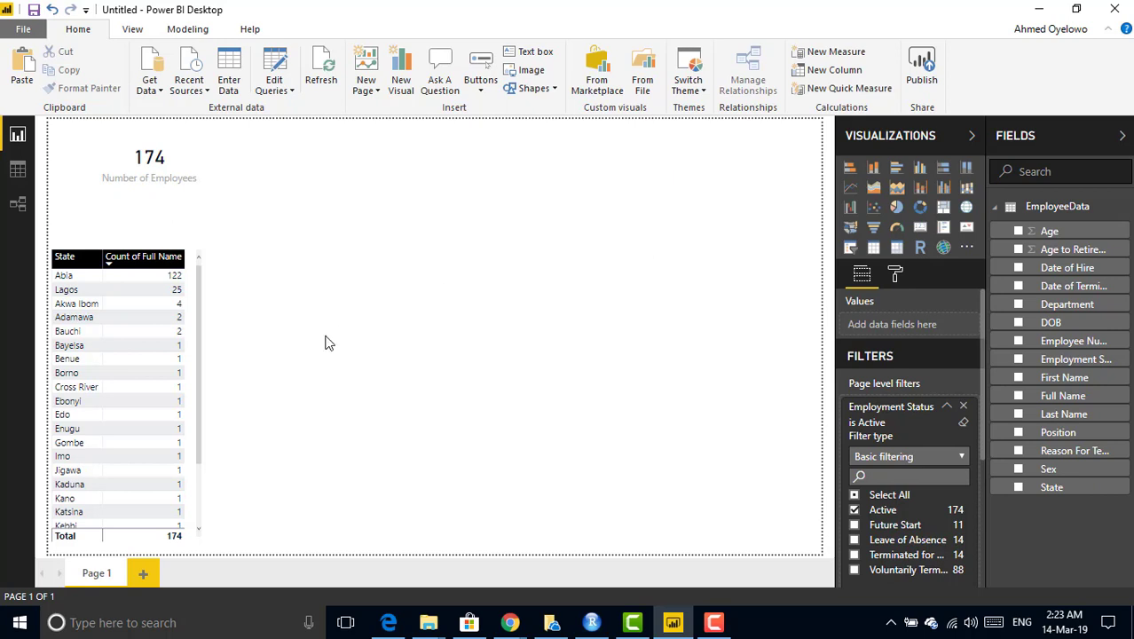
pyautogui.click(200, 301)
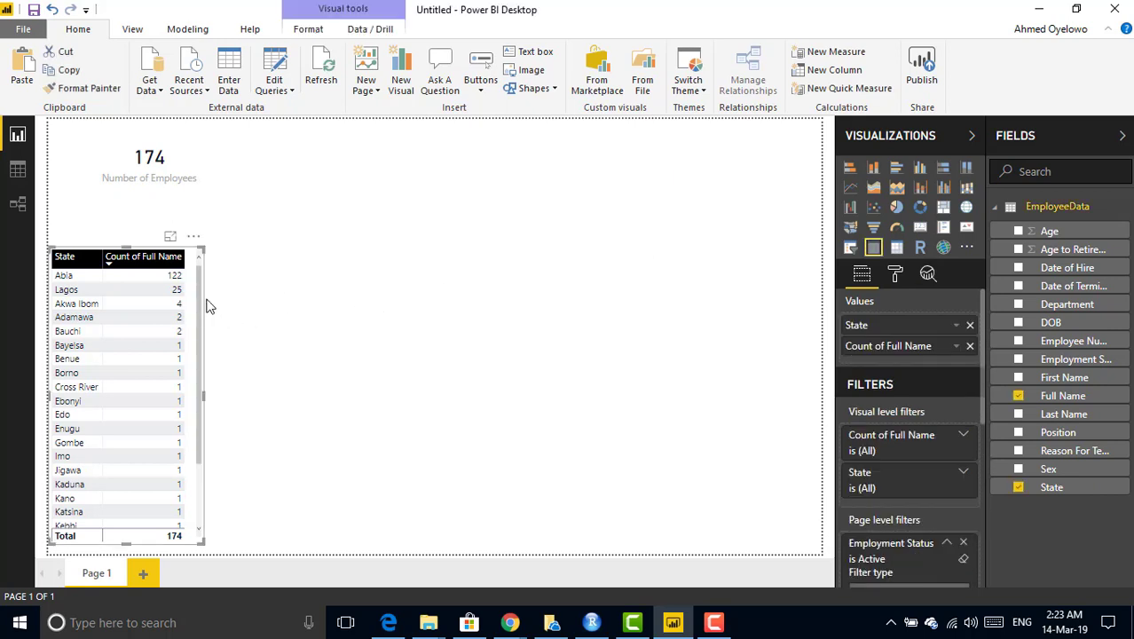
pyautogui.click(895, 272)
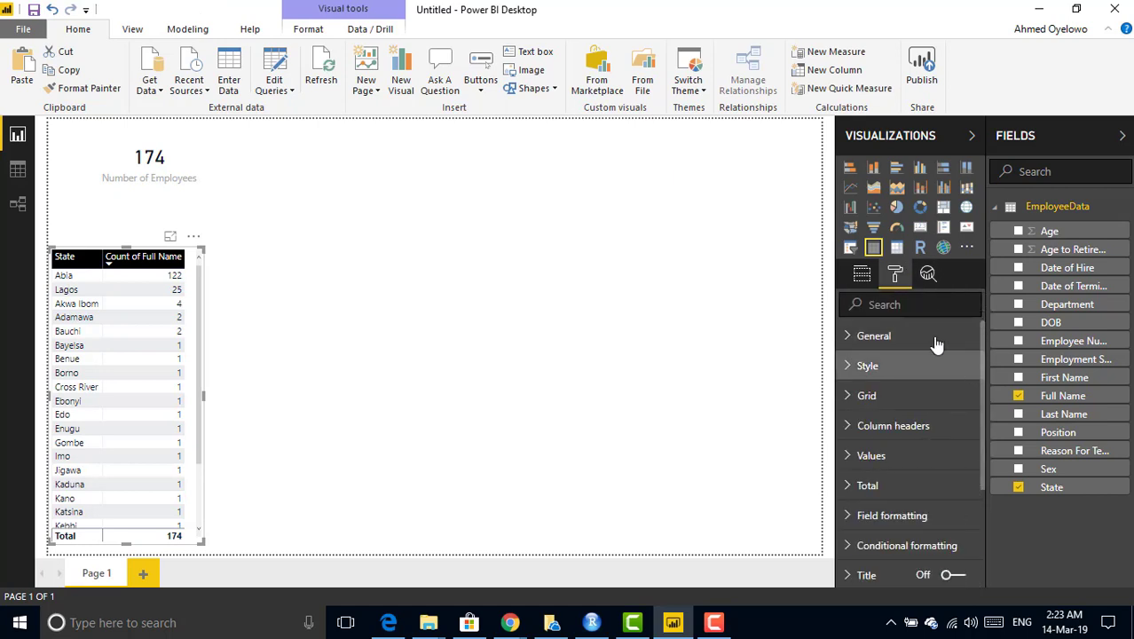
pyautogui.click(896, 311)
pyautogui.write('color')
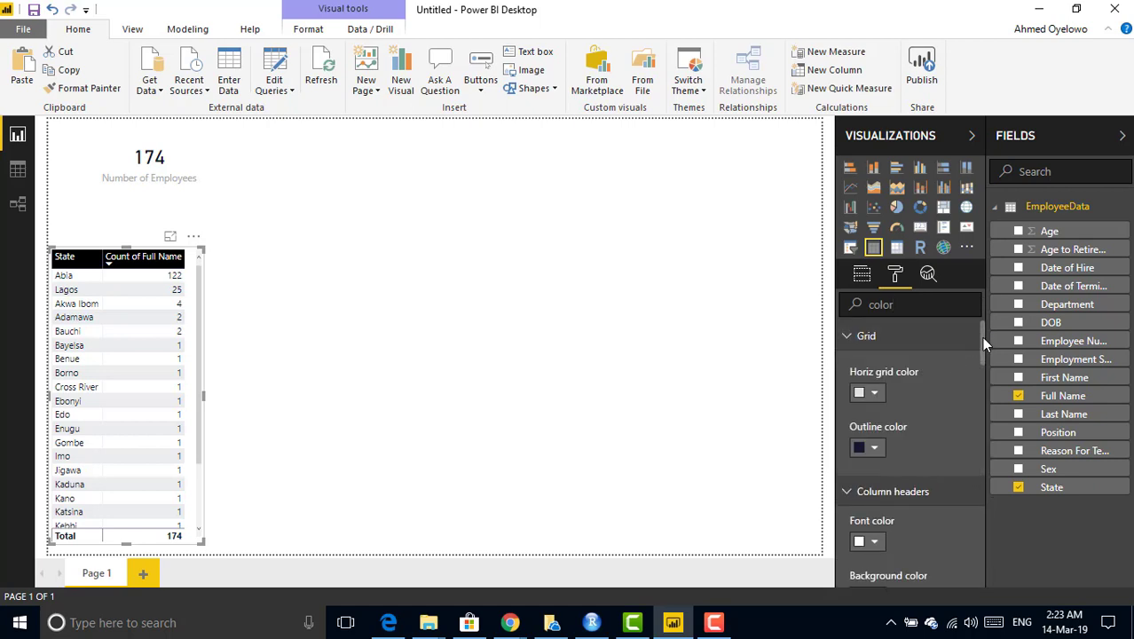
pyautogui.scroll(-3, 983, 344)
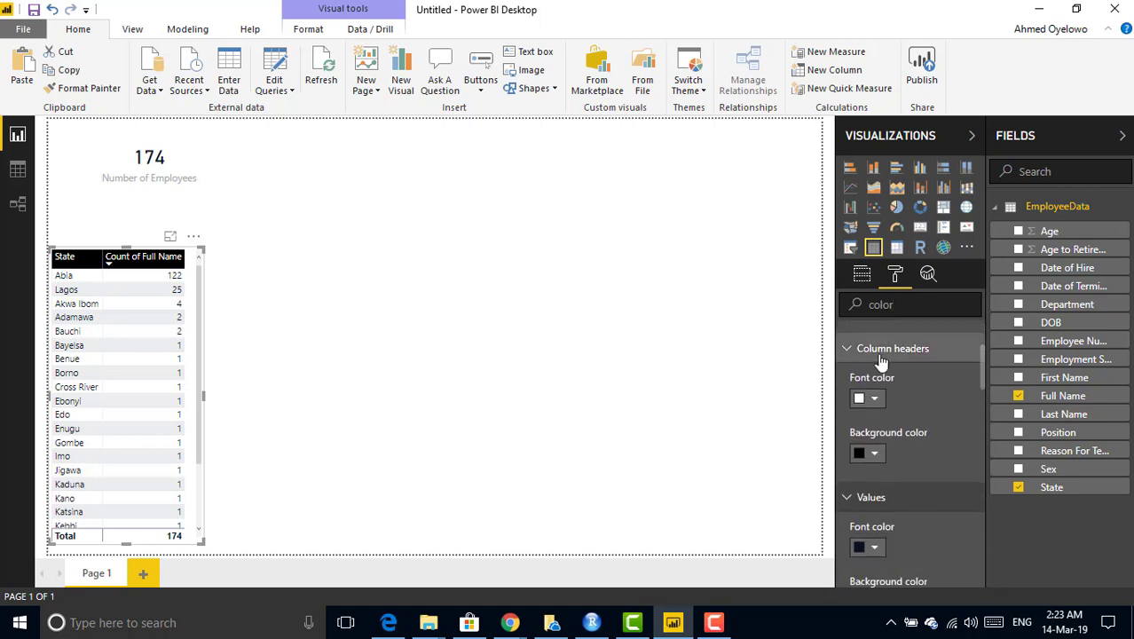
pyautogui.click(877, 454)
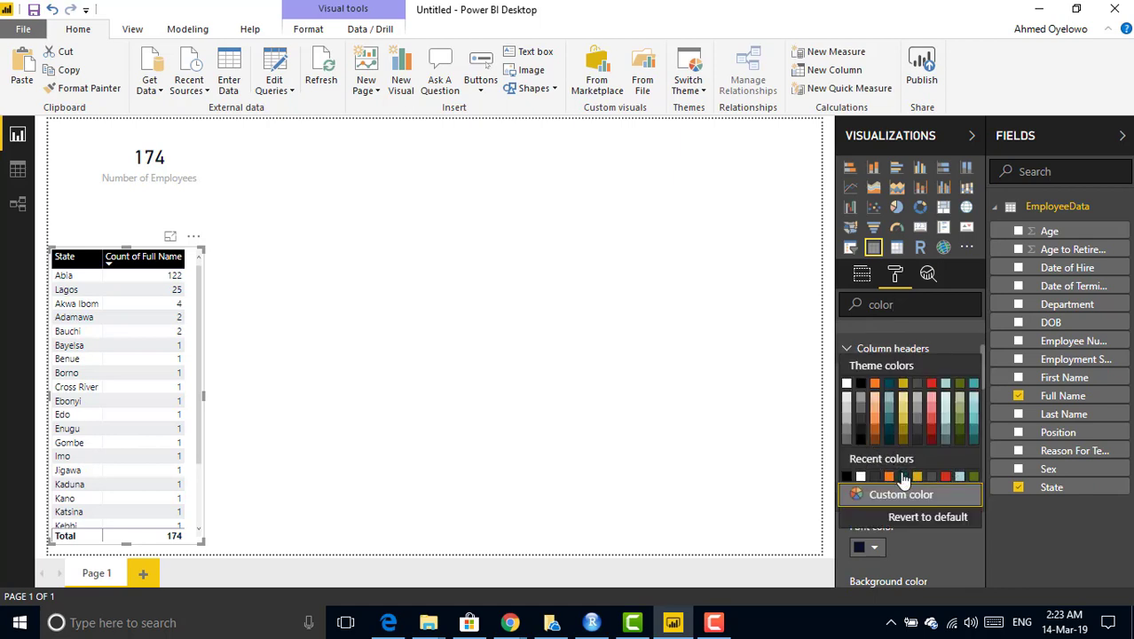
pyautogui.click(903, 477)
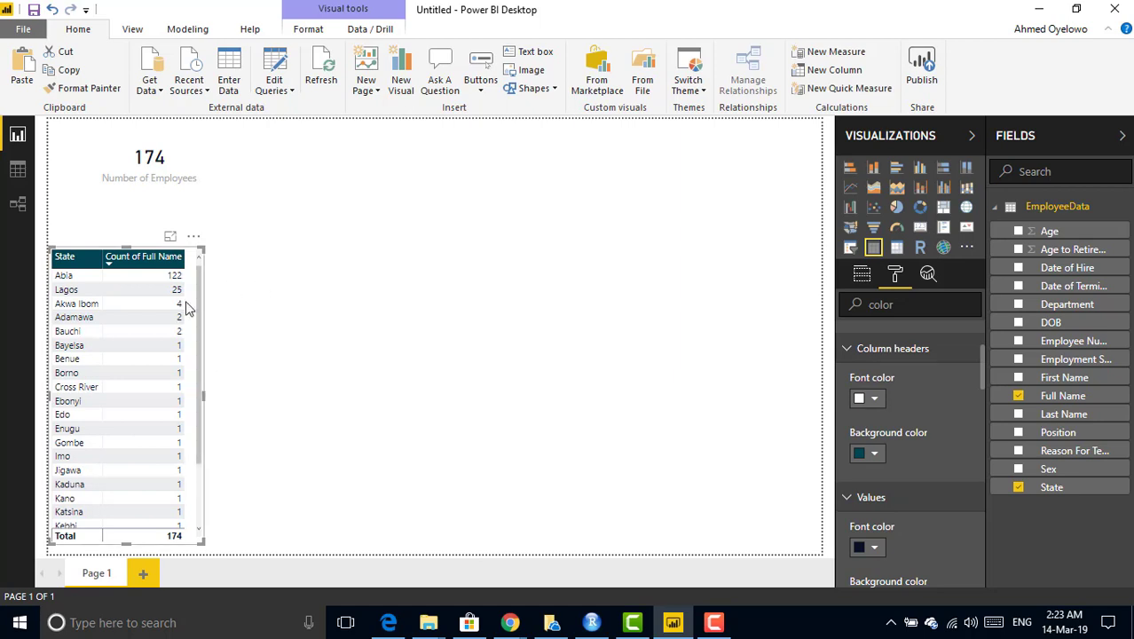
# - Shorten the Number of Employees card and move it to the page's upper-left corner, and extend the State table up to it
pyautogui.moveTo(125, 245); pyautogui.dragTo(143, 200)
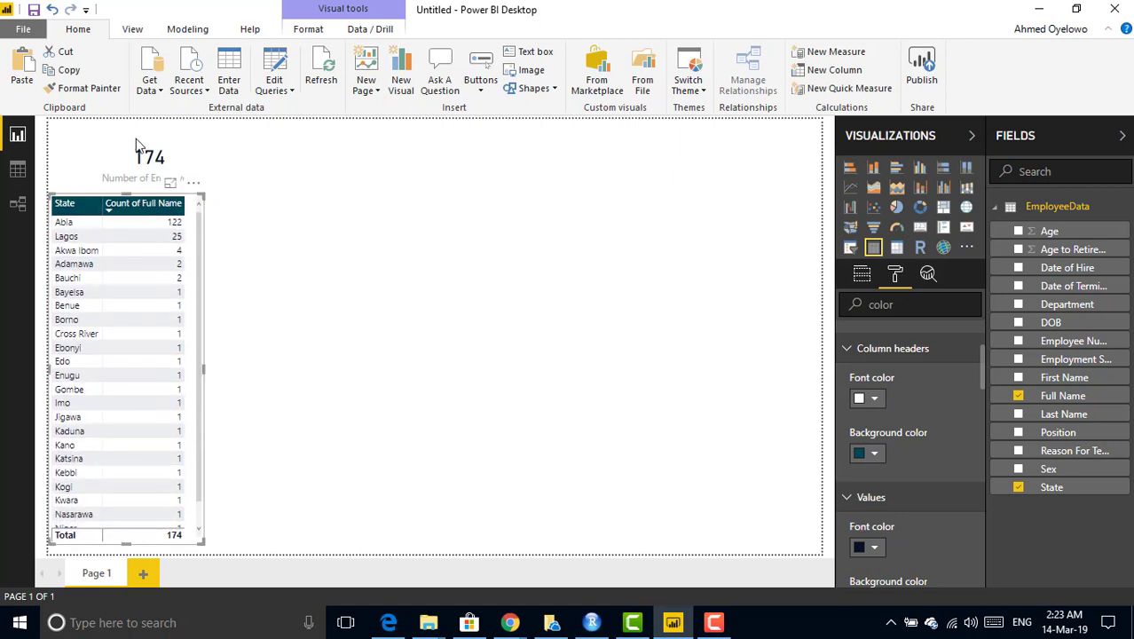
pyautogui.click(158, 176)
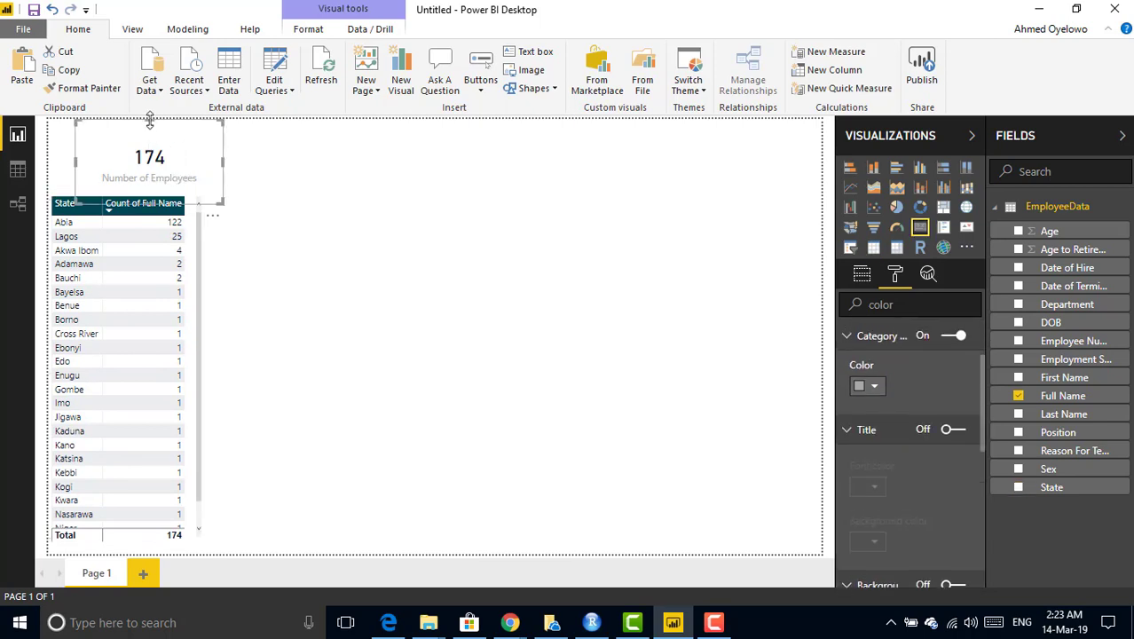
pyautogui.moveTo(149, 122)
pyautogui.mouseDown()
pyautogui.moveTo(152, 156)
pyautogui.moveTo(147, 128)
pyautogui.mouseUp()
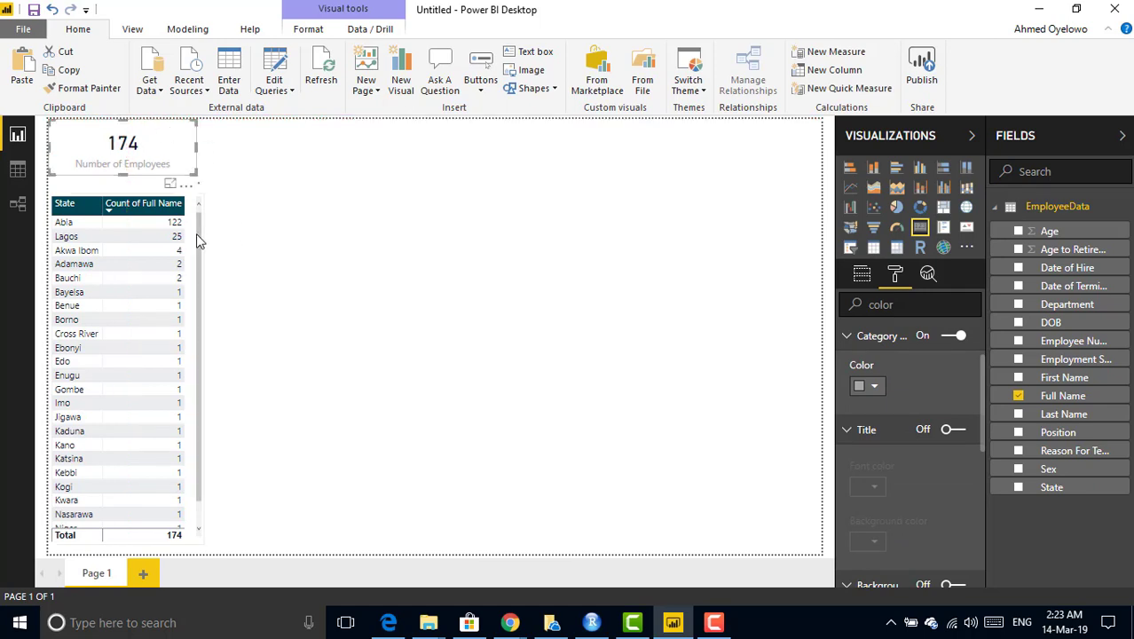
pyautogui.click(197, 236)
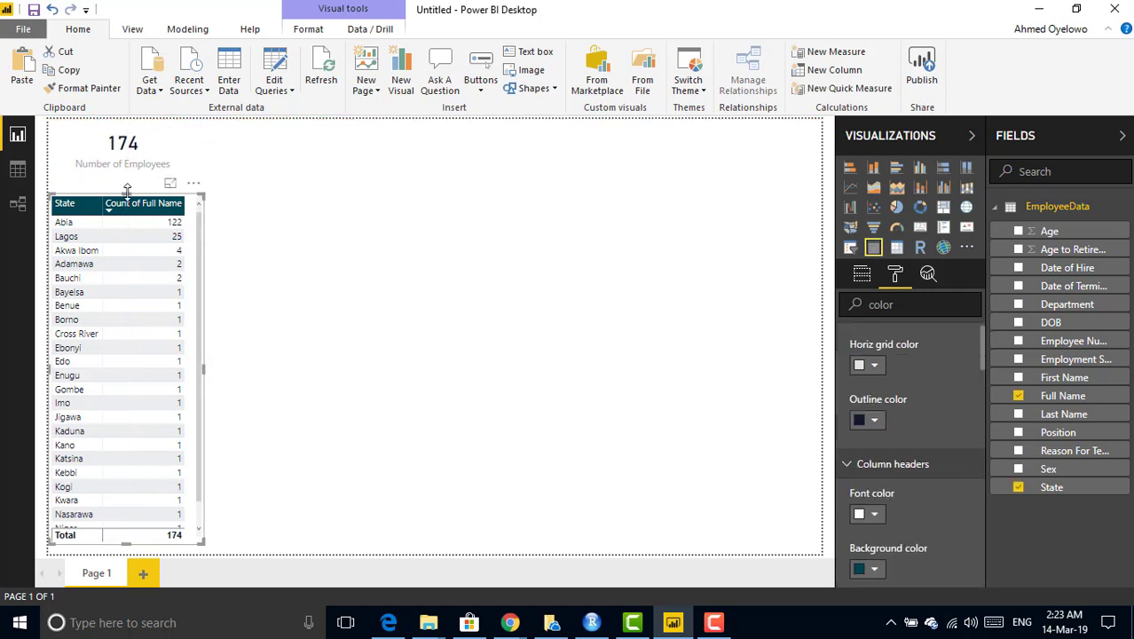
pyautogui.moveTo(127, 191); pyautogui.dragTo(133, 182)
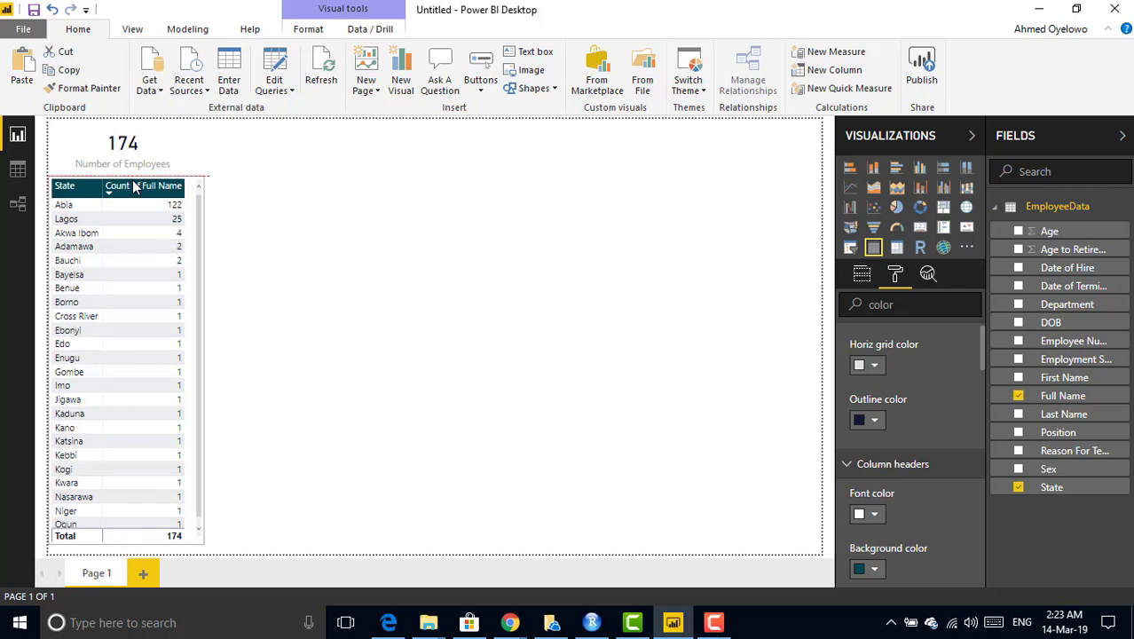
pyautogui.click(298, 245)
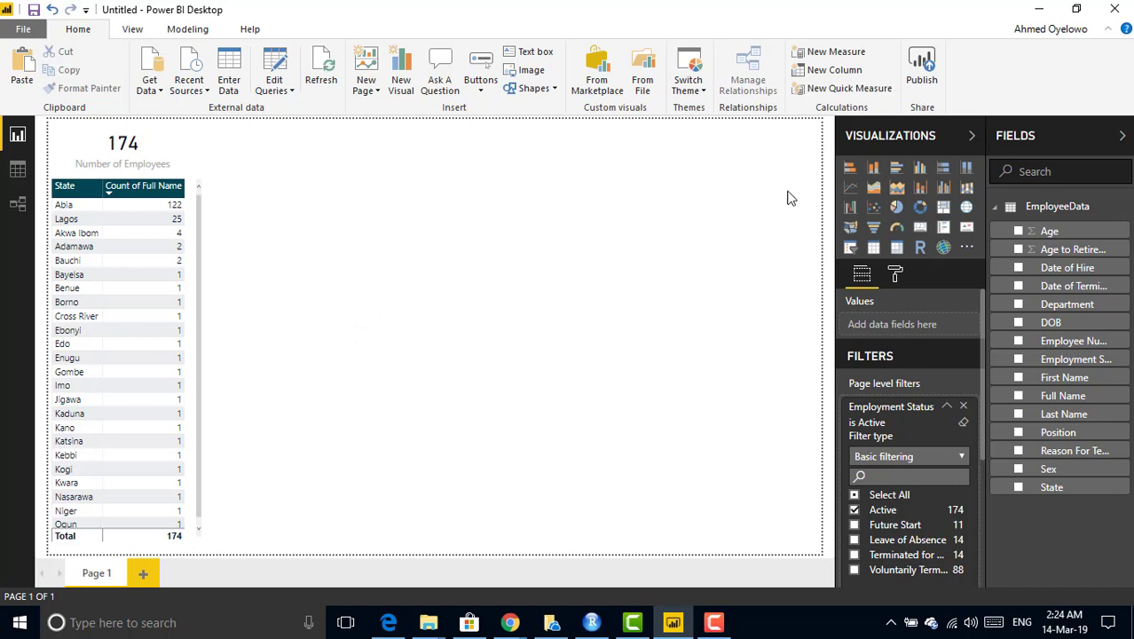
# - Add a stacked bar chart beside the State table with Department as axis and the count of Full Name as value, and widen it
pyautogui.click(850, 169)
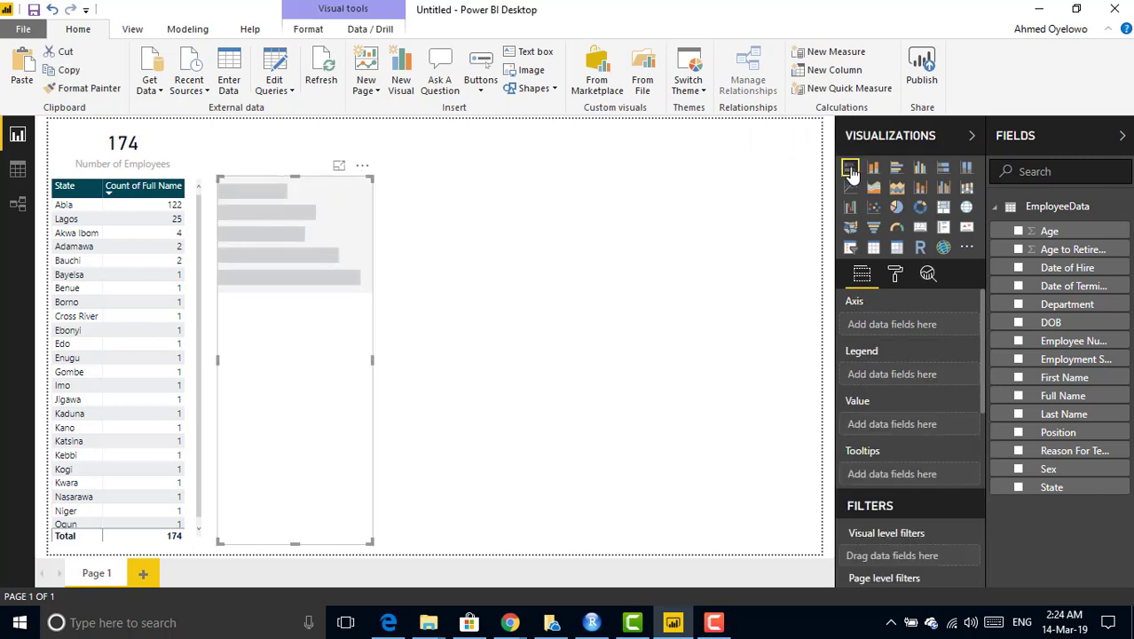
pyautogui.click(1019, 304)
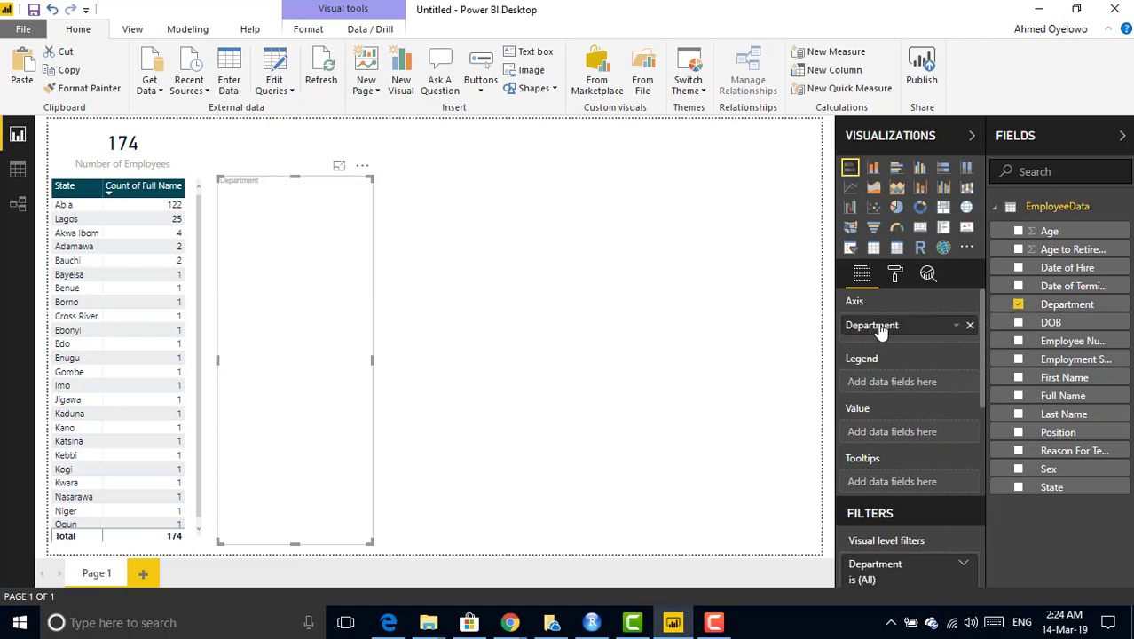
pyautogui.click(1020, 397)
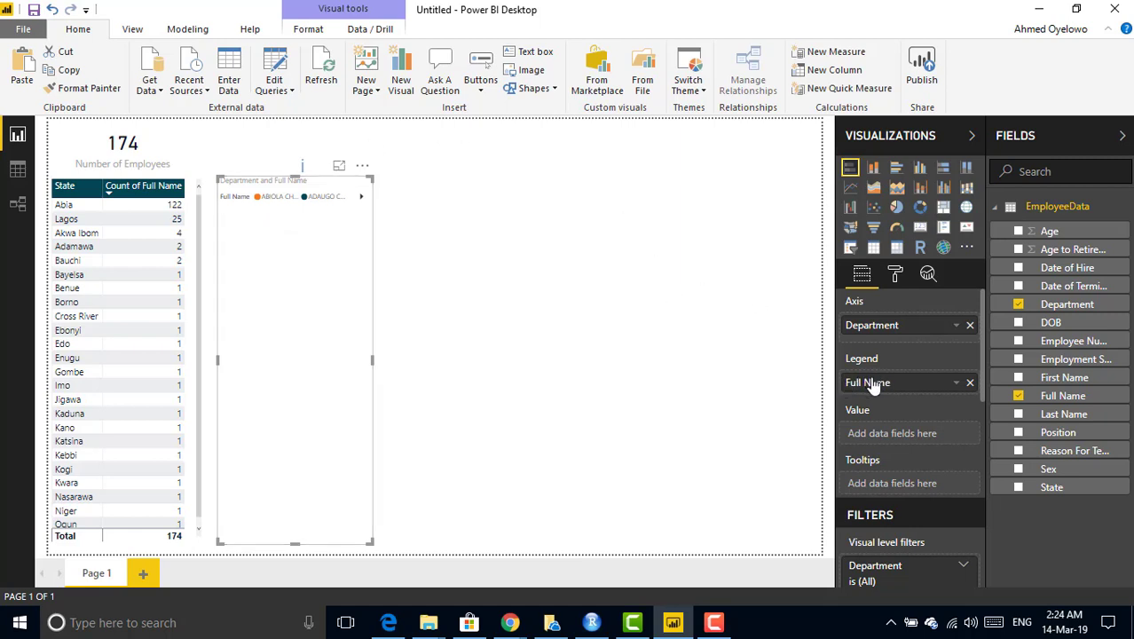
pyautogui.moveTo(872, 383); pyautogui.dragTo(874, 437)
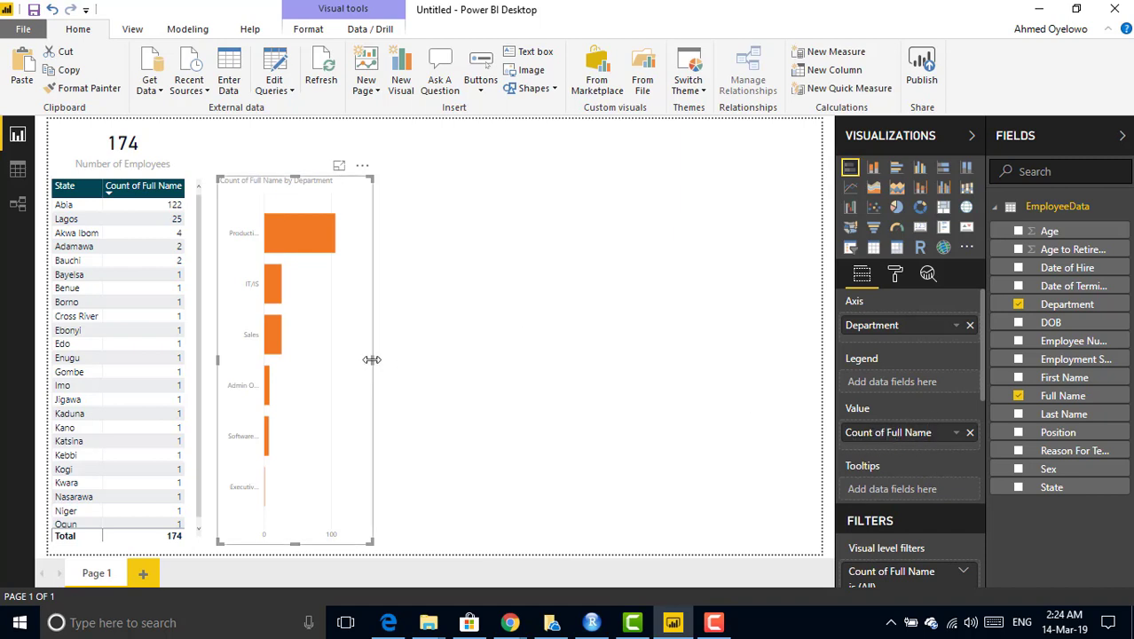
pyautogui.moveTo(372, 360); pyautogui.dragTo(456, 371)
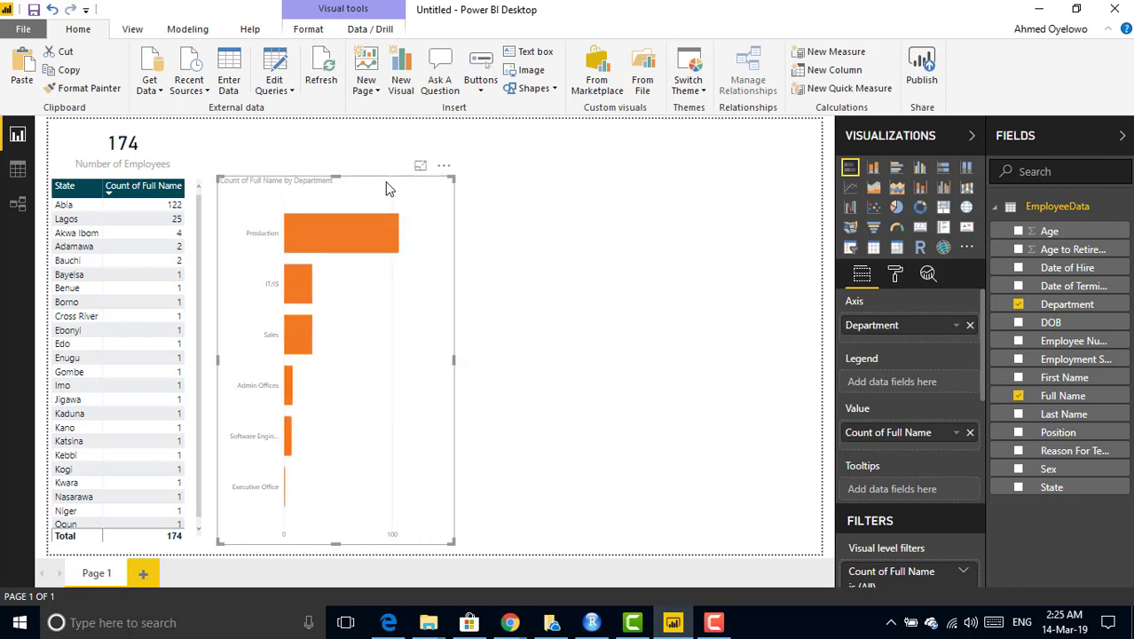
# - Shorten the department bar chart from its upper edge so it occupies only the lower part of the page
pyautogui.moveTo(334, 178); pyautogui.dragTo(316, 356)
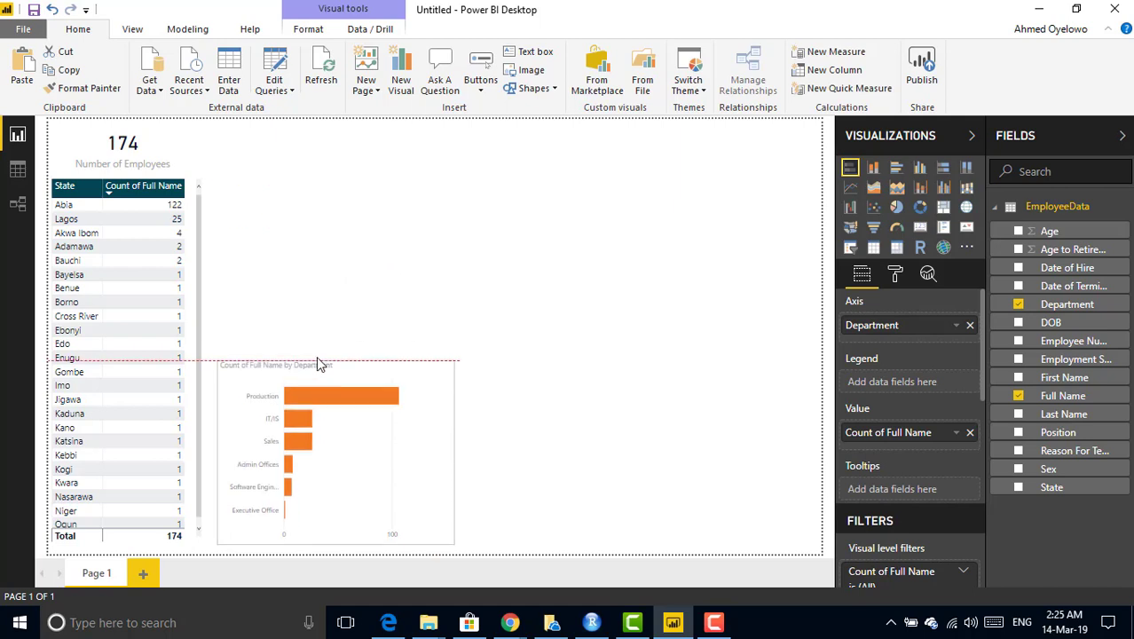
pyautogui.click(342, 354)
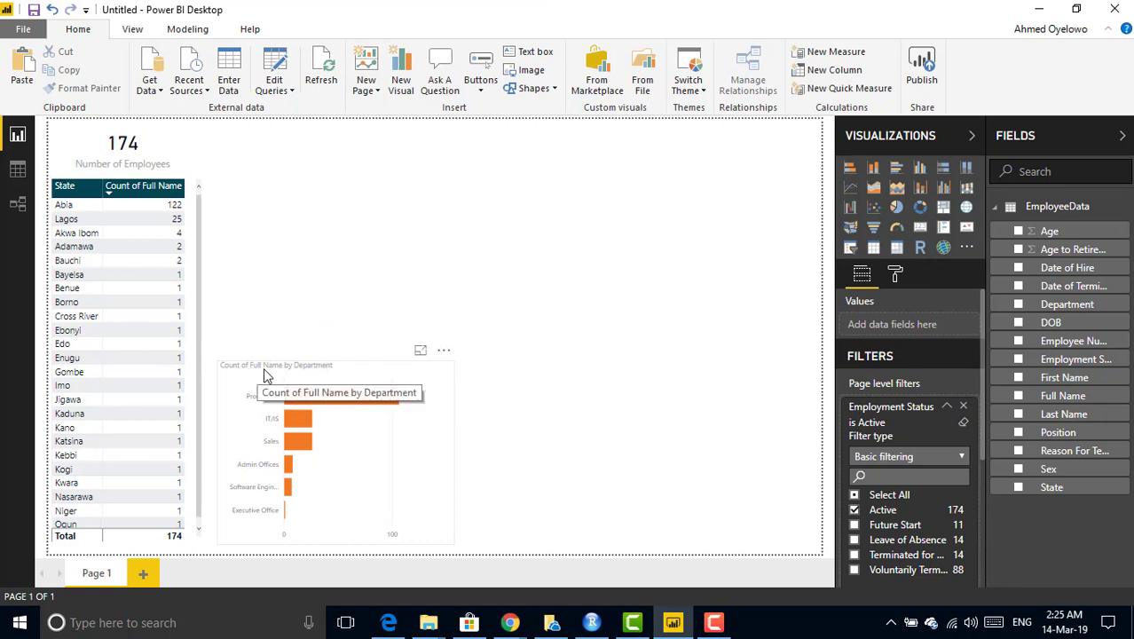
# - Change the department bar chart's title text to "Employee Count by Department"
pyautogui.click(384, 371)
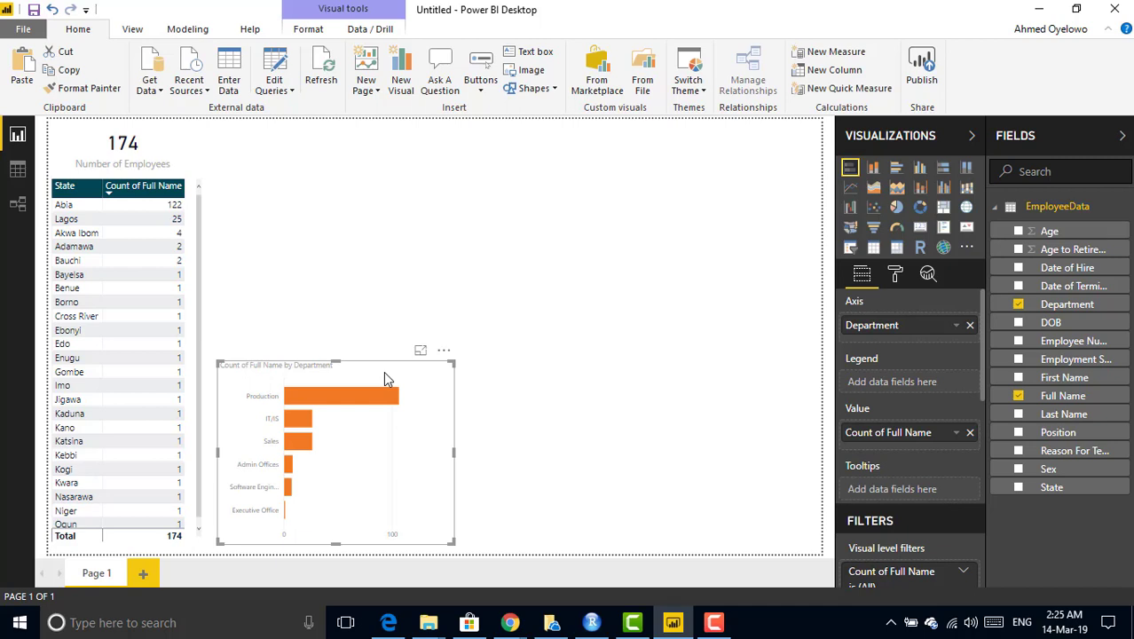
pyautogui.click(894, 276)
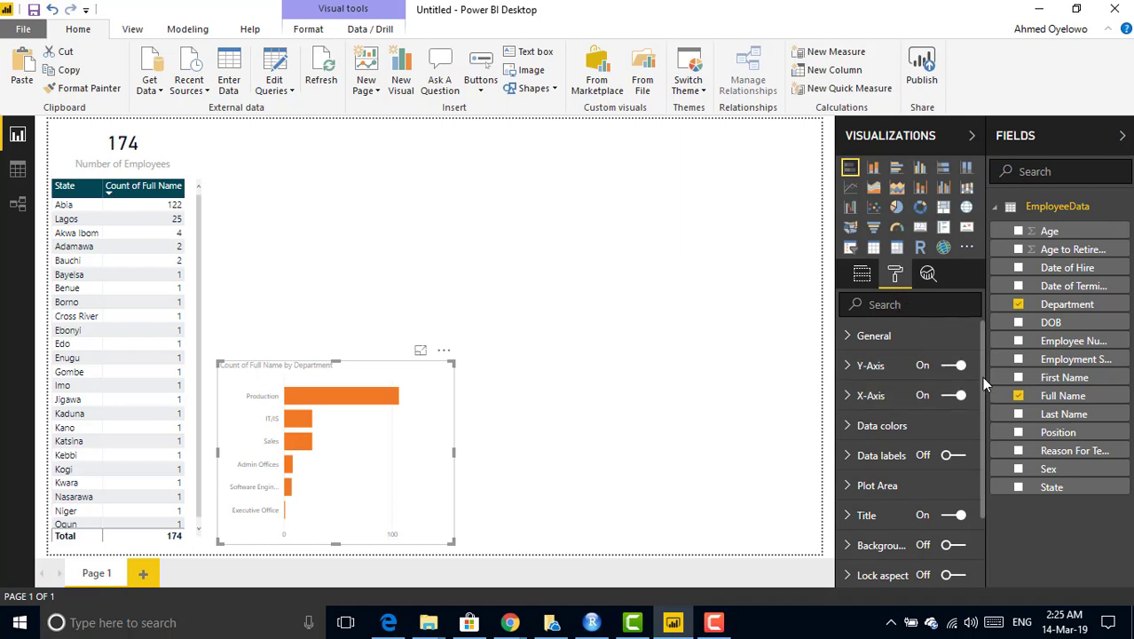
pyautogui.moveTo(982, 377); pyautogui.dragTo(978, 448)
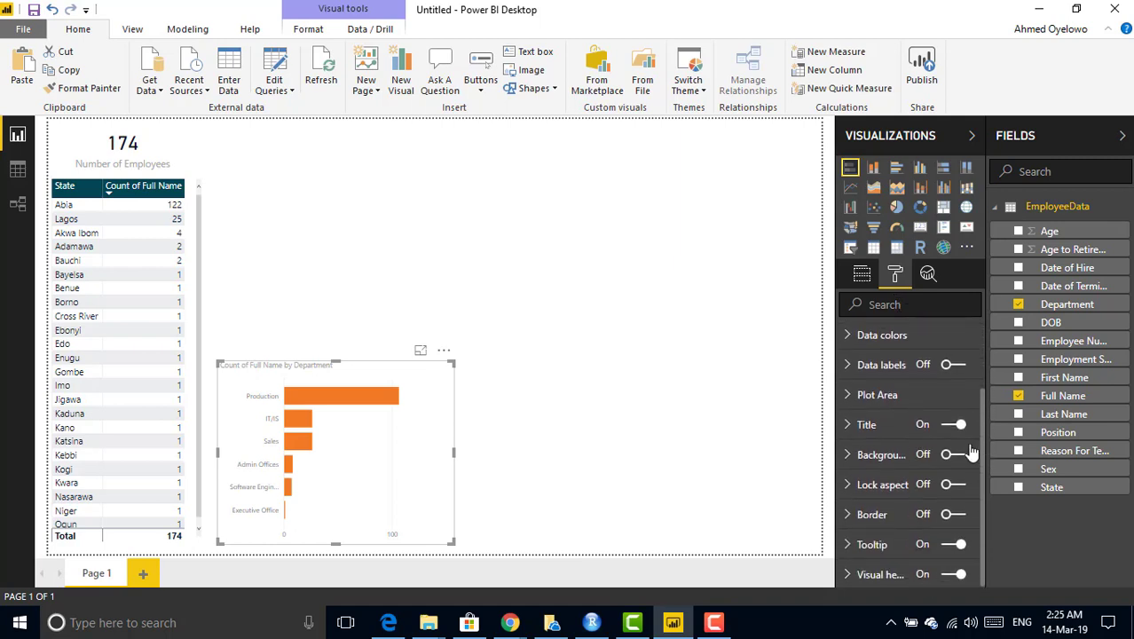
pyautogui.click(847, 424)
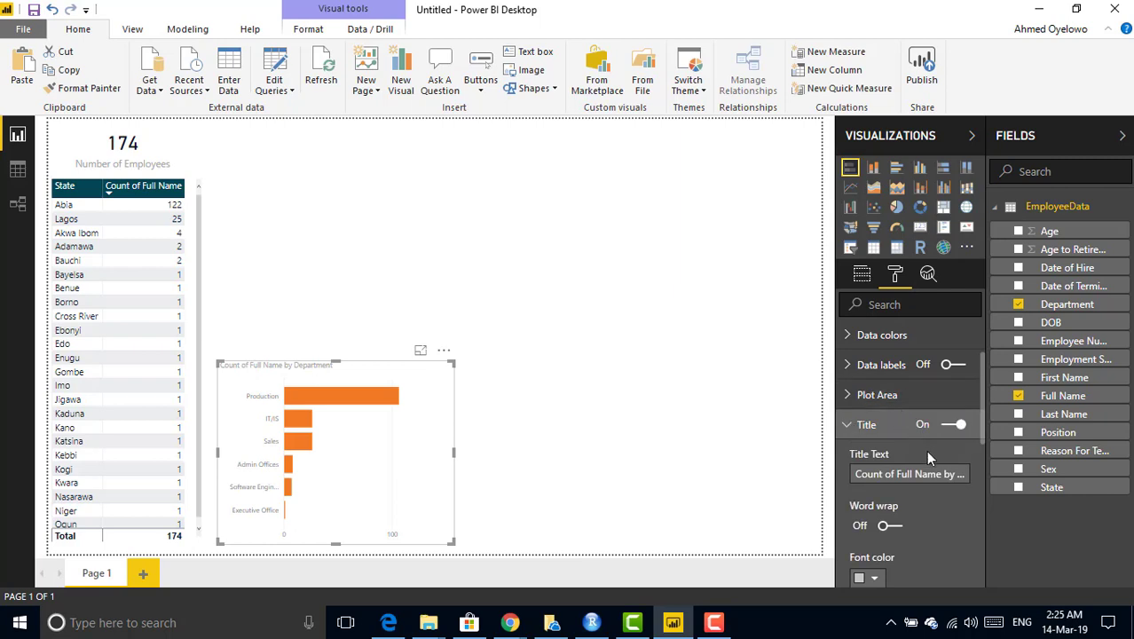
pyautogui.click(883, 471)
pyautogui.moveTo(943, 474); pyautogui.dragTo(923, 474)
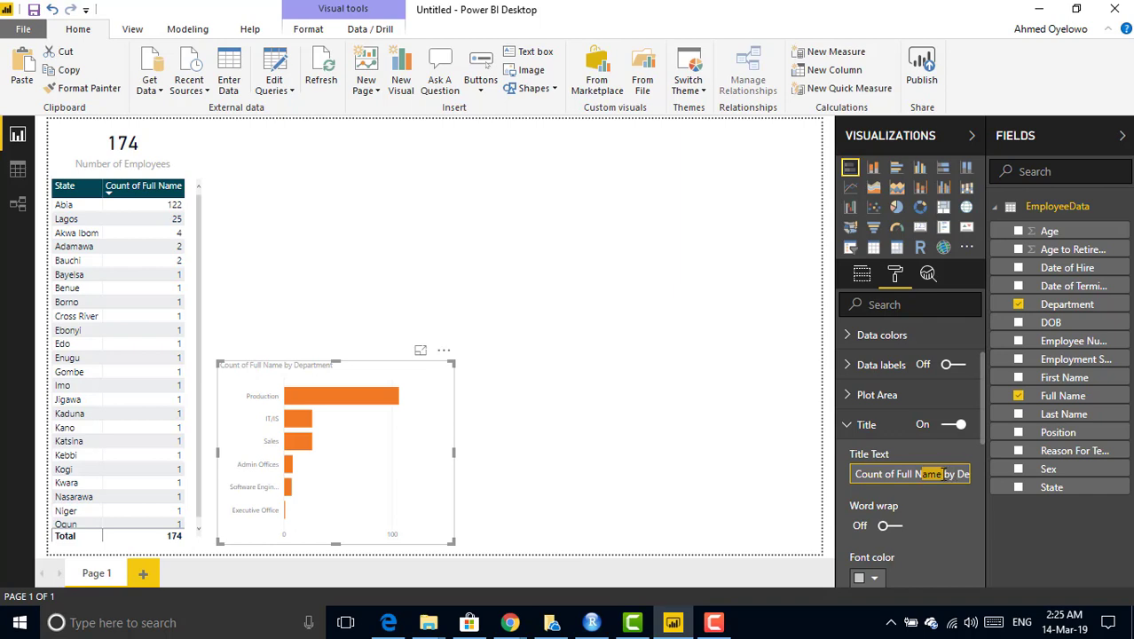
pyautogui.write('am')
pyautogui.press('BackSpace')
pyautogui.press('BackSpace')
pyautogui.press('BackSpace')
pyautogui.press('BackSpace')
pyautogui.press('BackSpace')
pyautogui.press('BackSpace')
pyautogui.press('BackSpace')
pyautogui.press('BackSpace')
pyautogui.press('BackSpace')
pyautogui.press('BackSpace')
pyautogui.press('BackSpace')
pyautogui.press('BackSpace')
pyautogui.press('BackSpace')
pyautogui.press('BackSpace')
pyautogui.press('BackSpace')
pyautogui.press('BackSpace')
pyautogui.press('BackSpace')
pyautogui.write('Emplo')
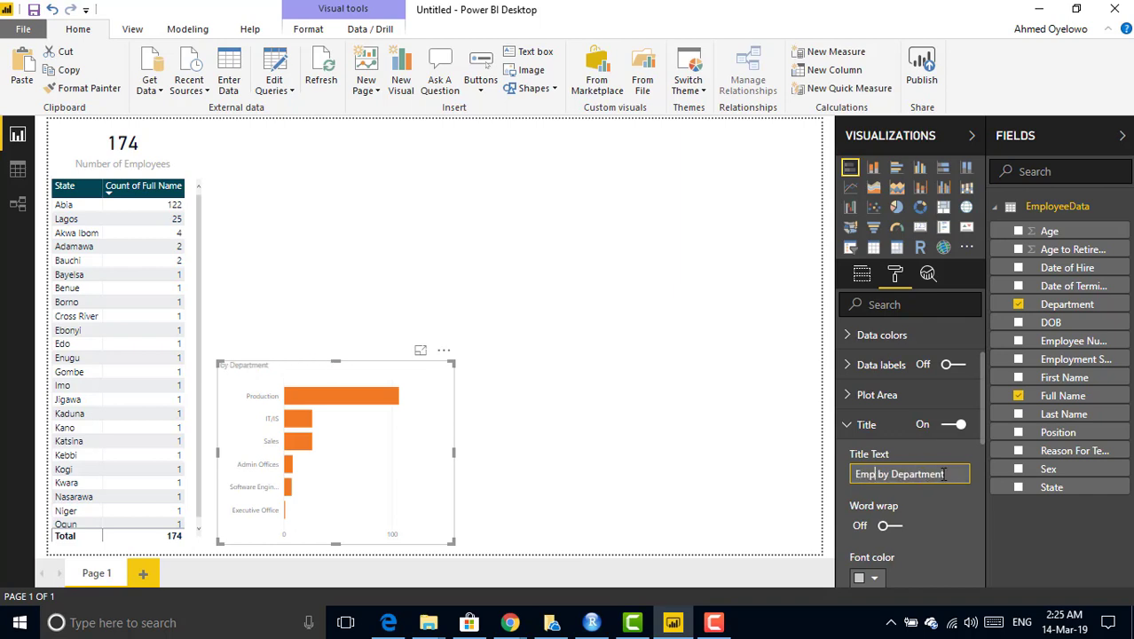
pyautogui.write('yee Co')
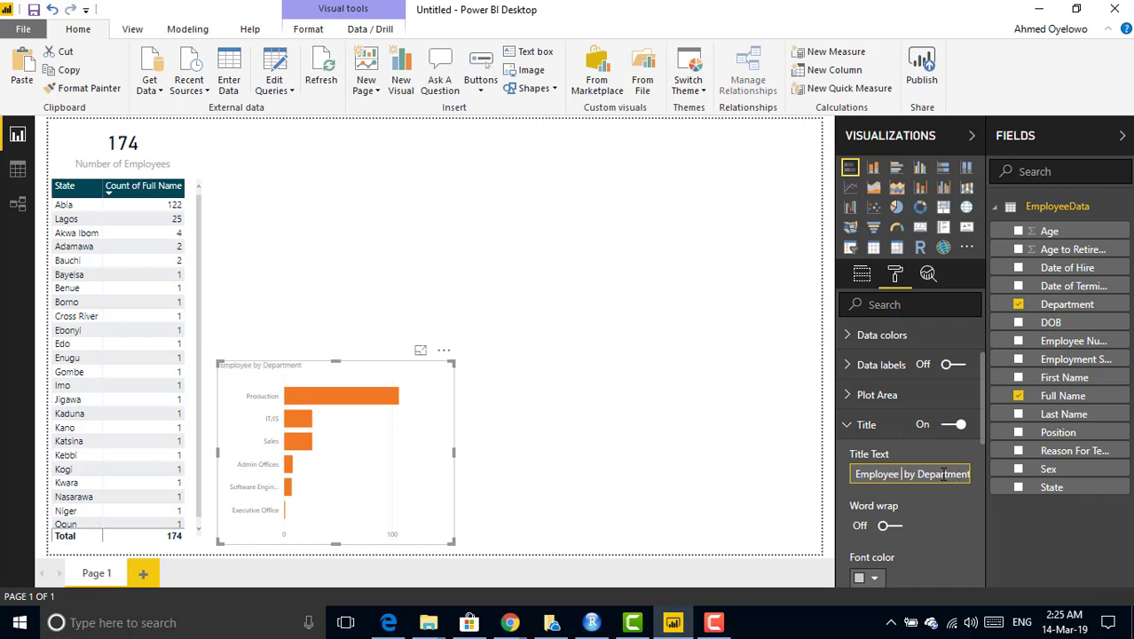
pyautogui.write('unt')
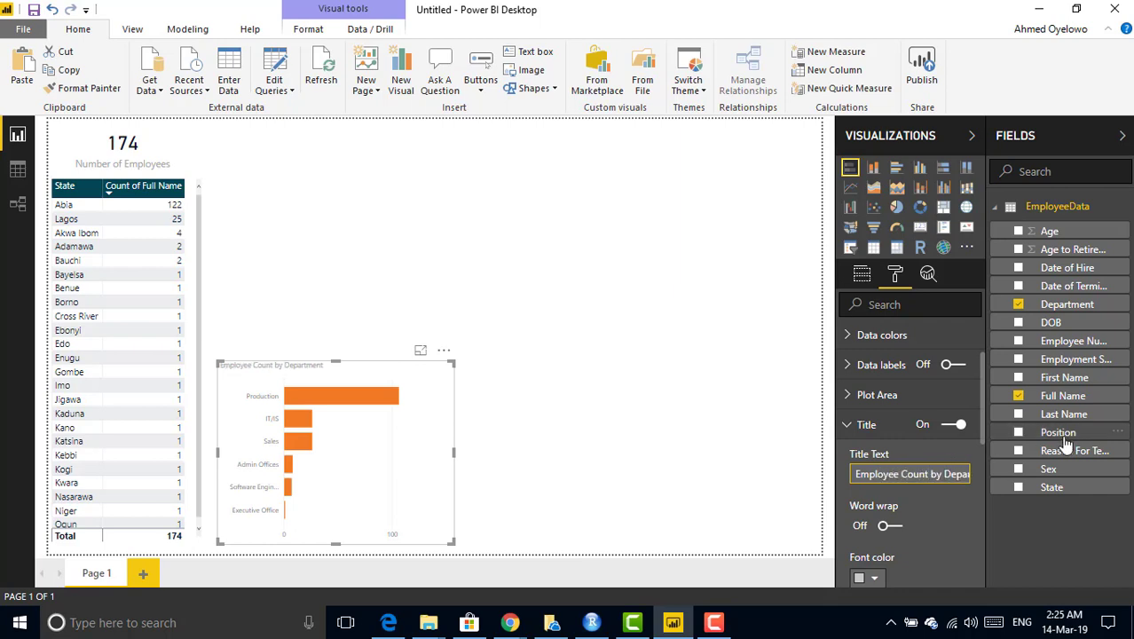
# - Set the bar chart title's text size to 12 and center it
pyautogui.moveTo(982, 388); pyautogui.dragTo(980, 467)
pyautogui.click(895, 523)
pyautogui.click(896, 523)
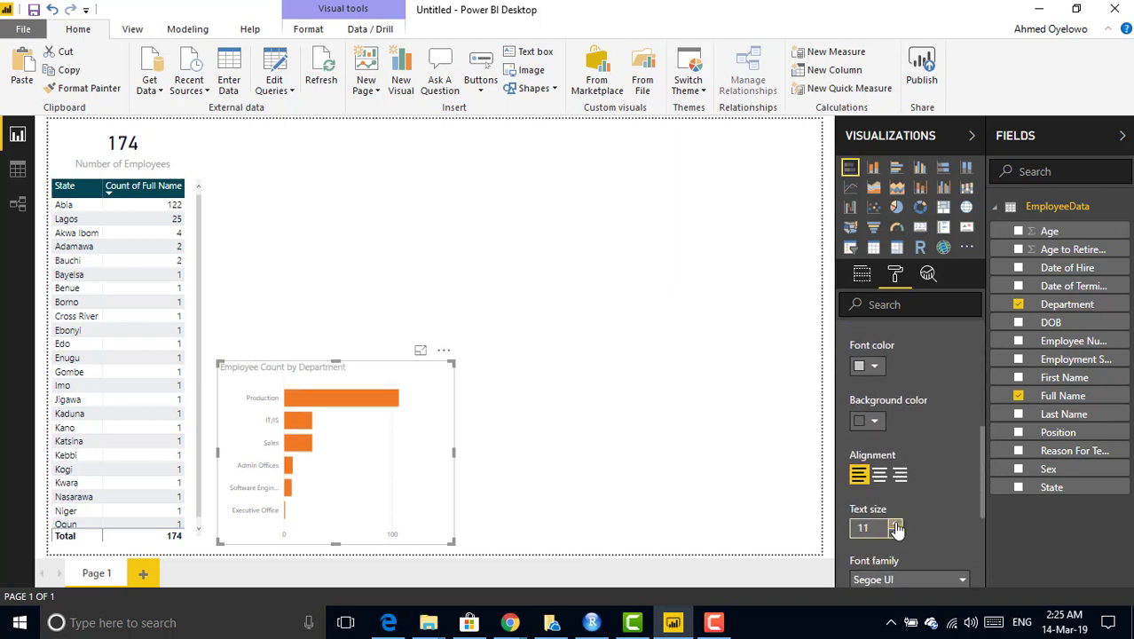
pyautogui.click(895, 524)
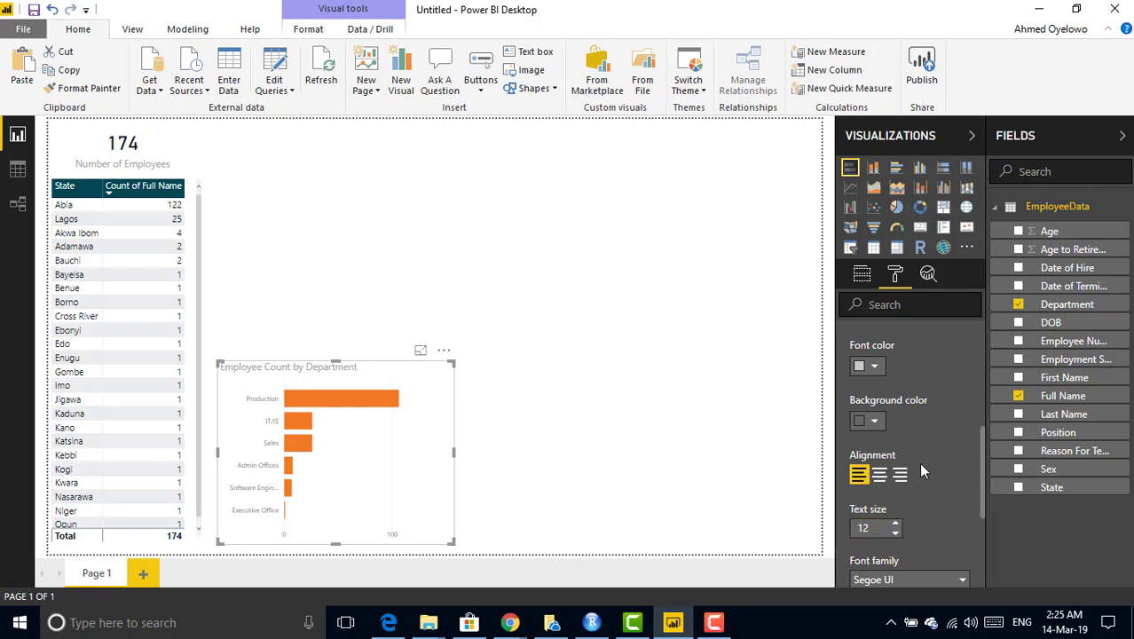
pyautogui.click(881, 477)
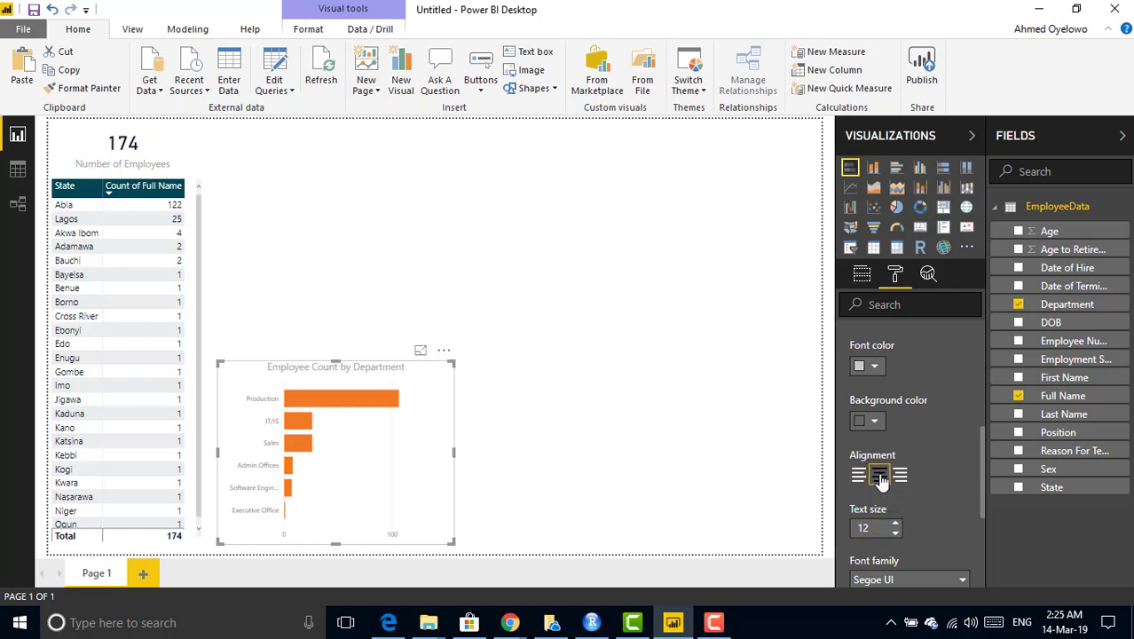
# - Give the bar chart's title a dark teal background and a white font
pyautogui.click(877, 423)
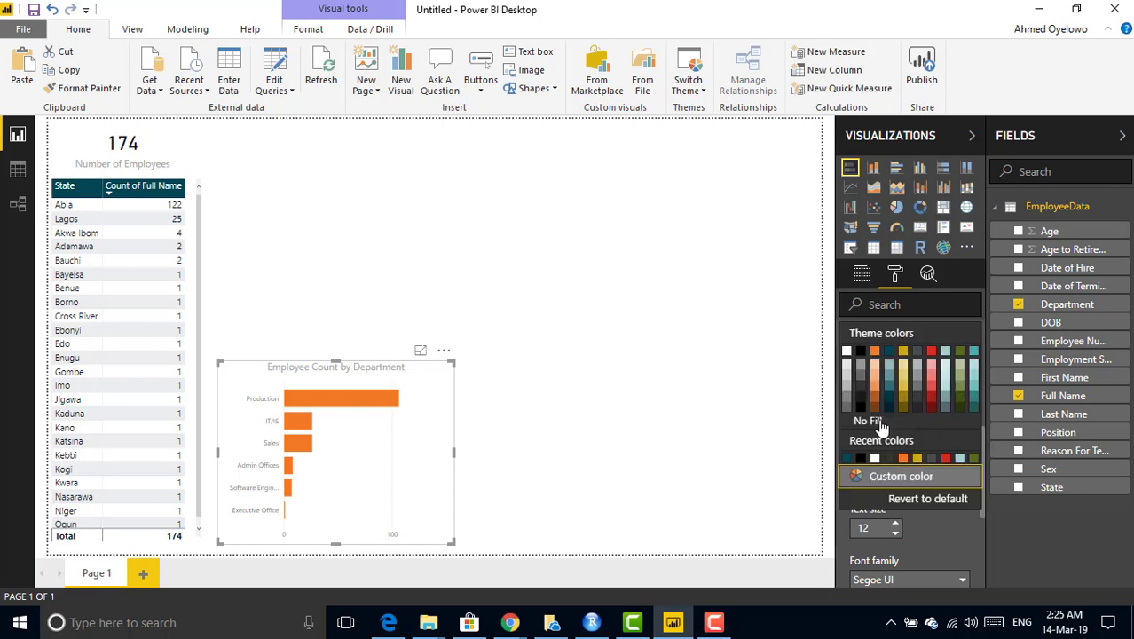
pyautogui.click(849, 460)
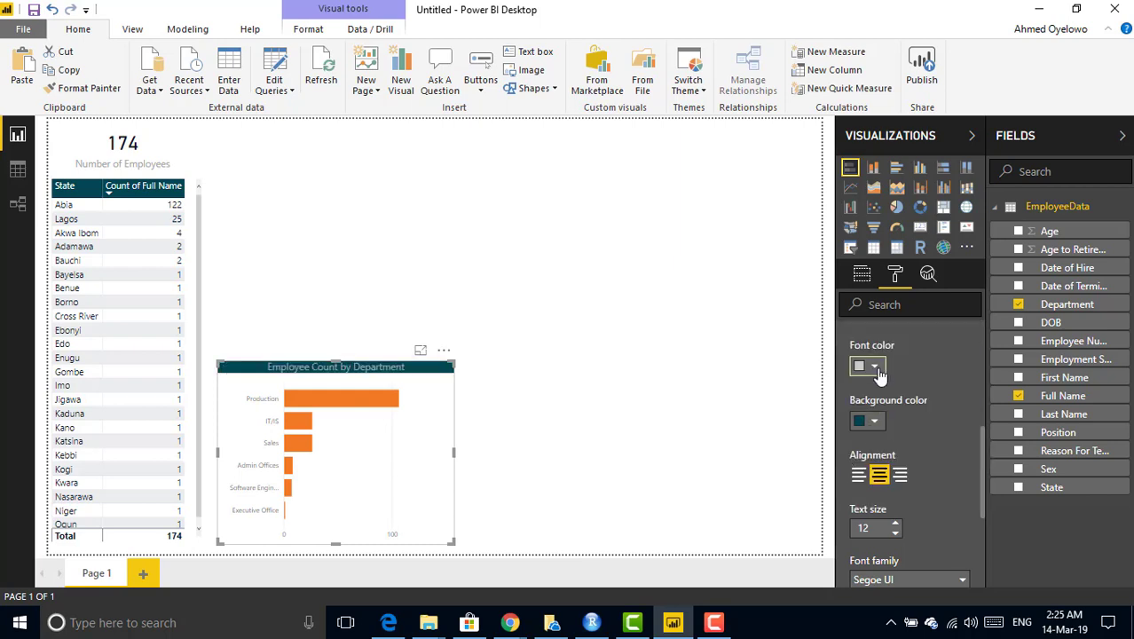
pyautogui.click(874, 367)
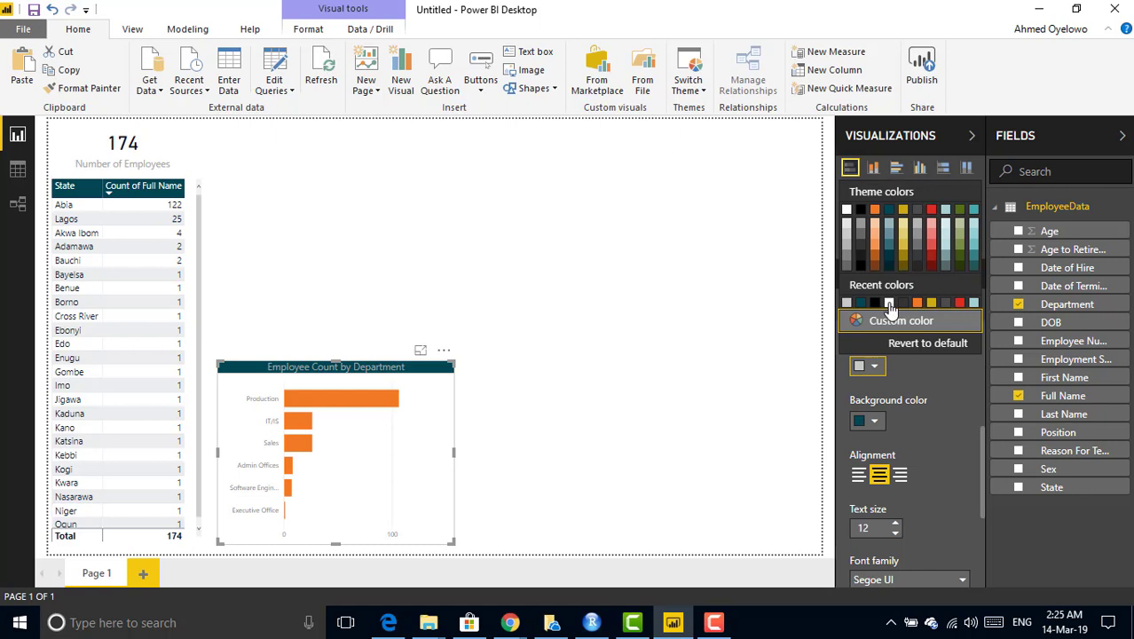
pyautogui.click(890, 304)
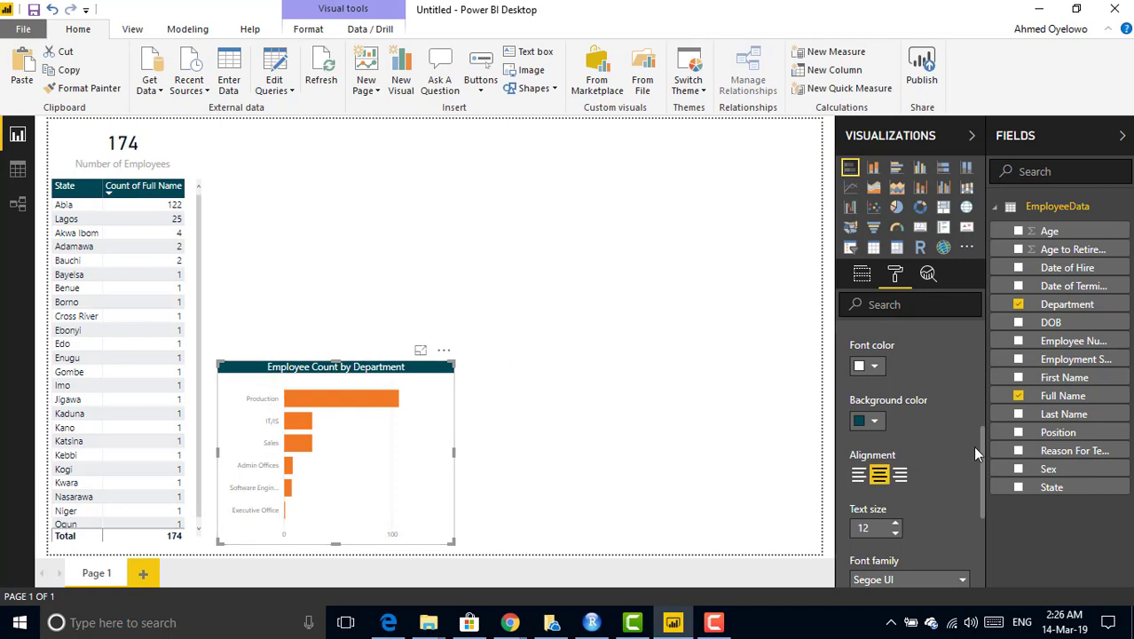
# - Set the bar chart's Y-axis labels to text size 12 in black, and widen the chart to fit the full department names
pyautogui.moveTo(982, 455); pyautogui.dragTo(980, 343)
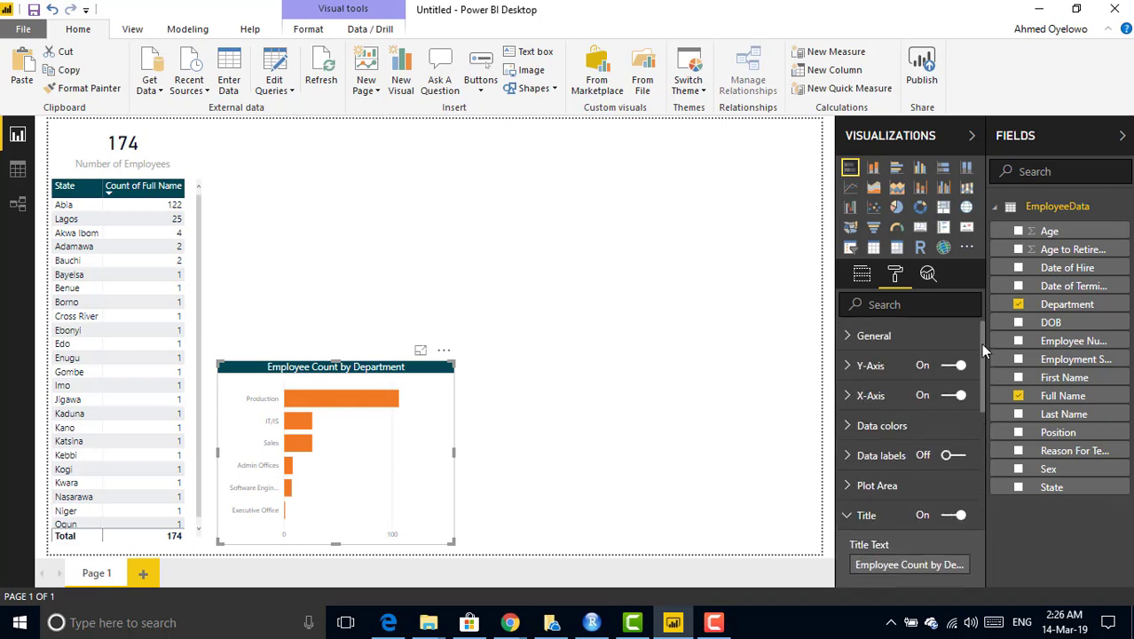
pyautogui.click(847, 369)
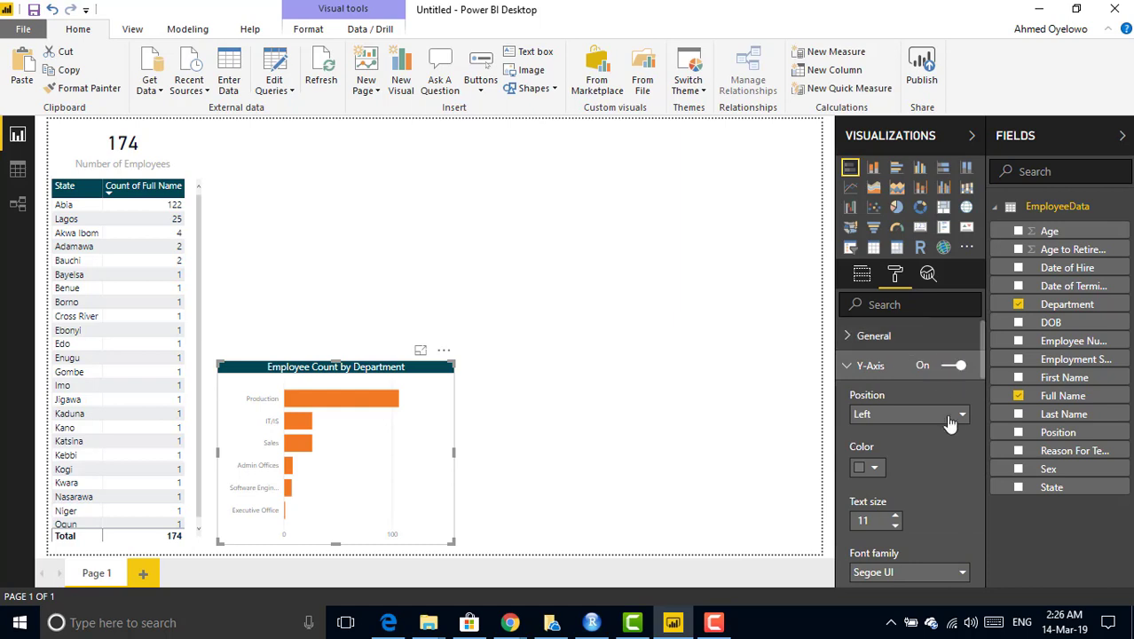
pyautogui.click(896, 518)
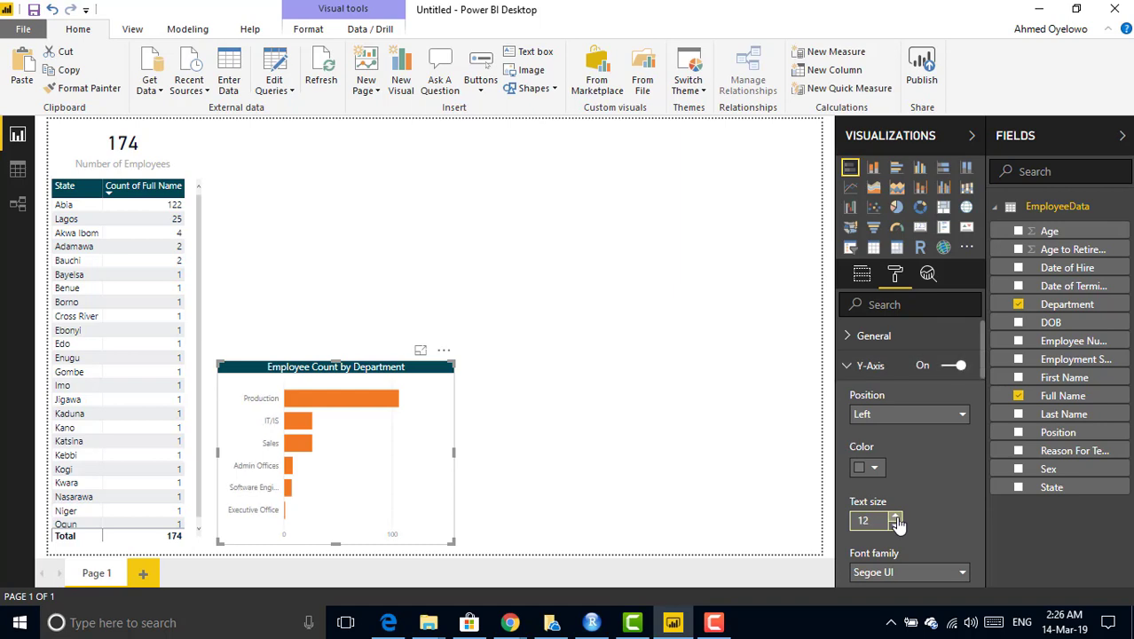
pyautogui.click(873, 469)
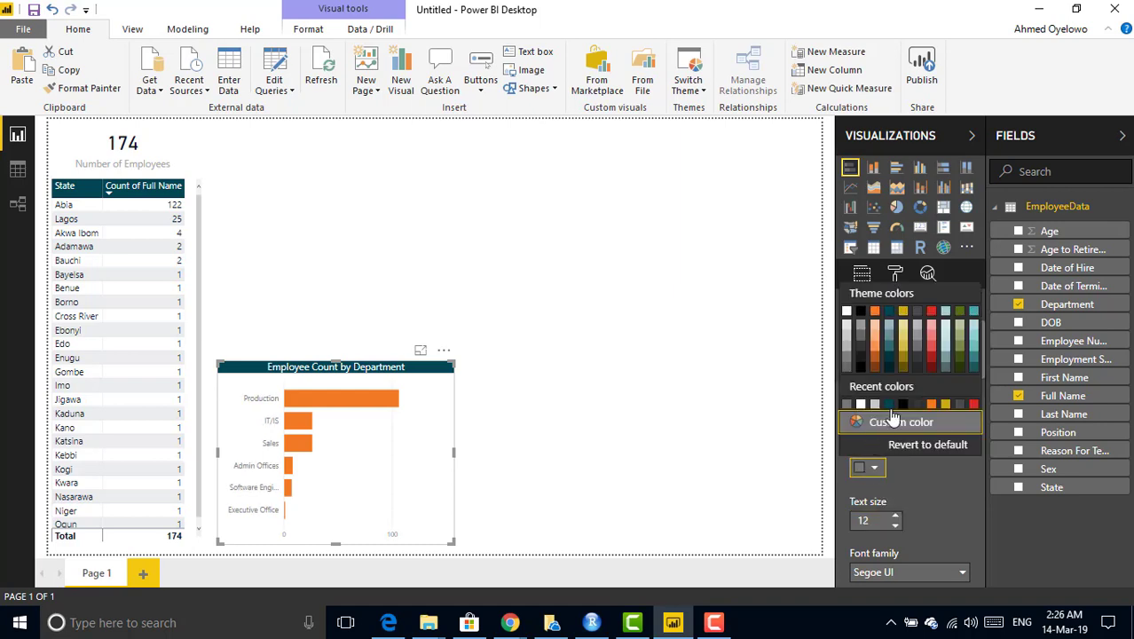
pyautogui.click(902, 405)
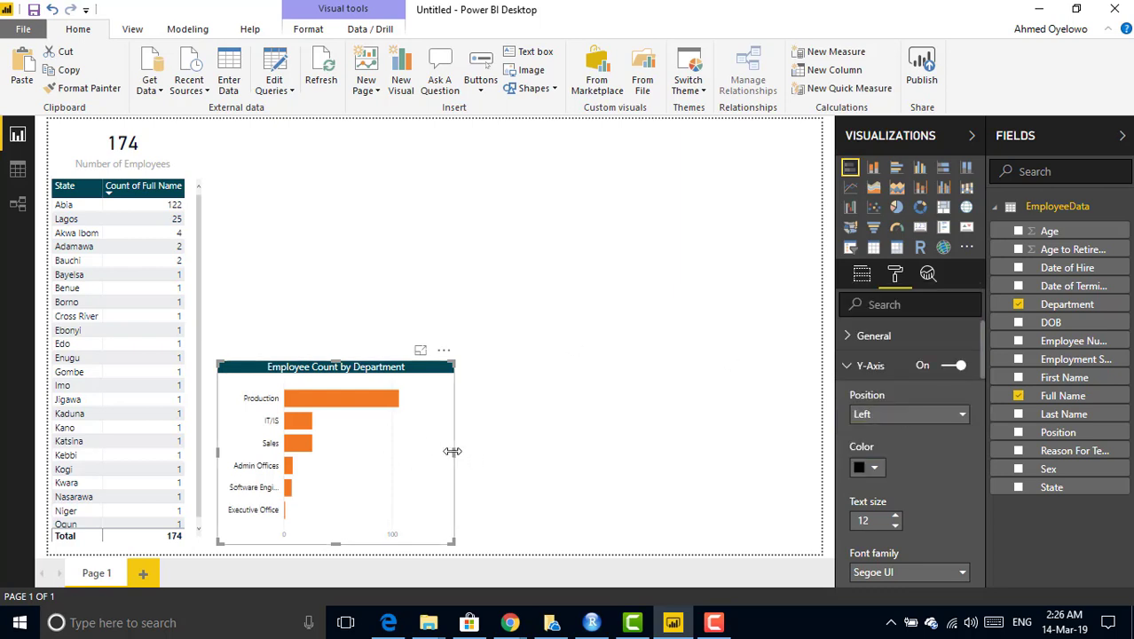
pyautogui.moveTo(460, 458); pyautogui.dragTo(514, 461)
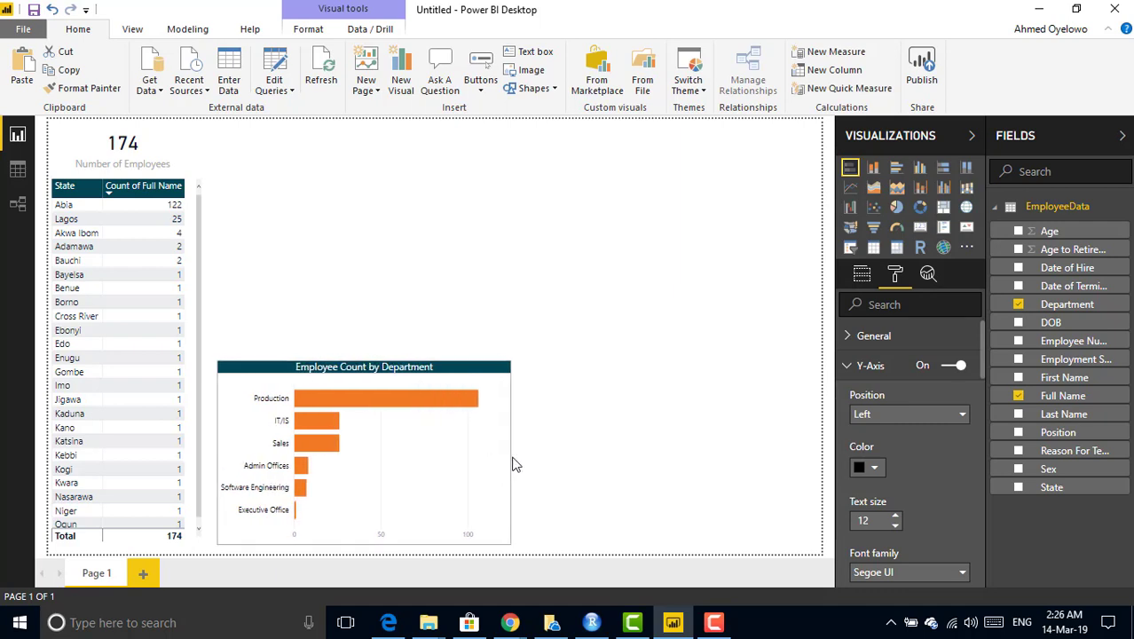
pyautogui.click(419, 293)
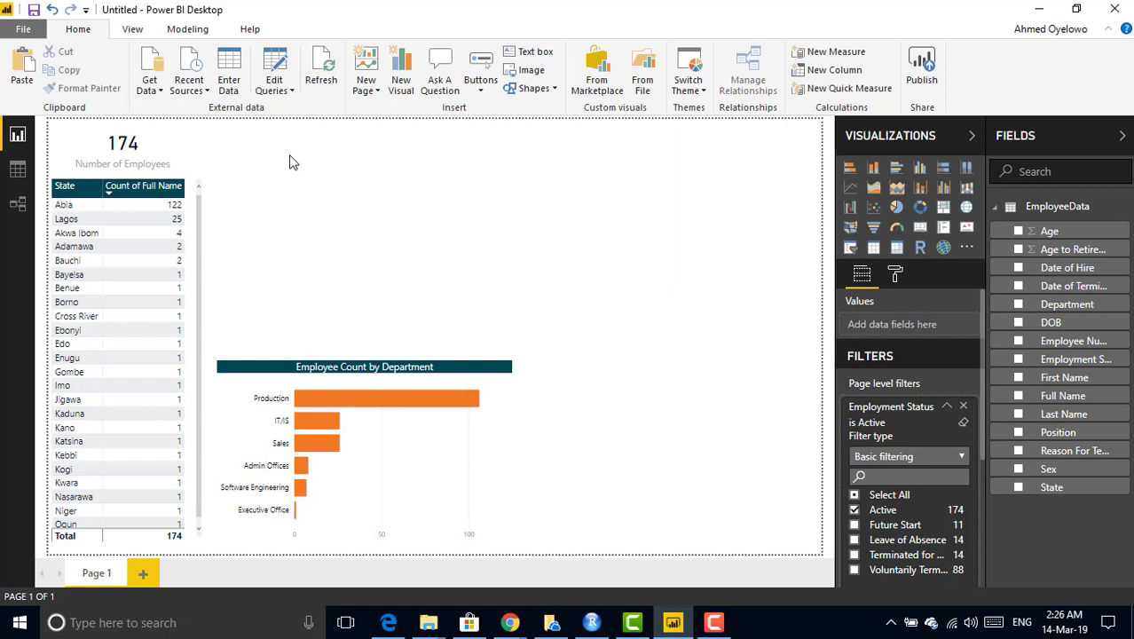
# - Add a card visual above the bar chart, move it to the page's upper edge and shrink it to about the Number of Employees card's height
pyautogui.click(921, 228)
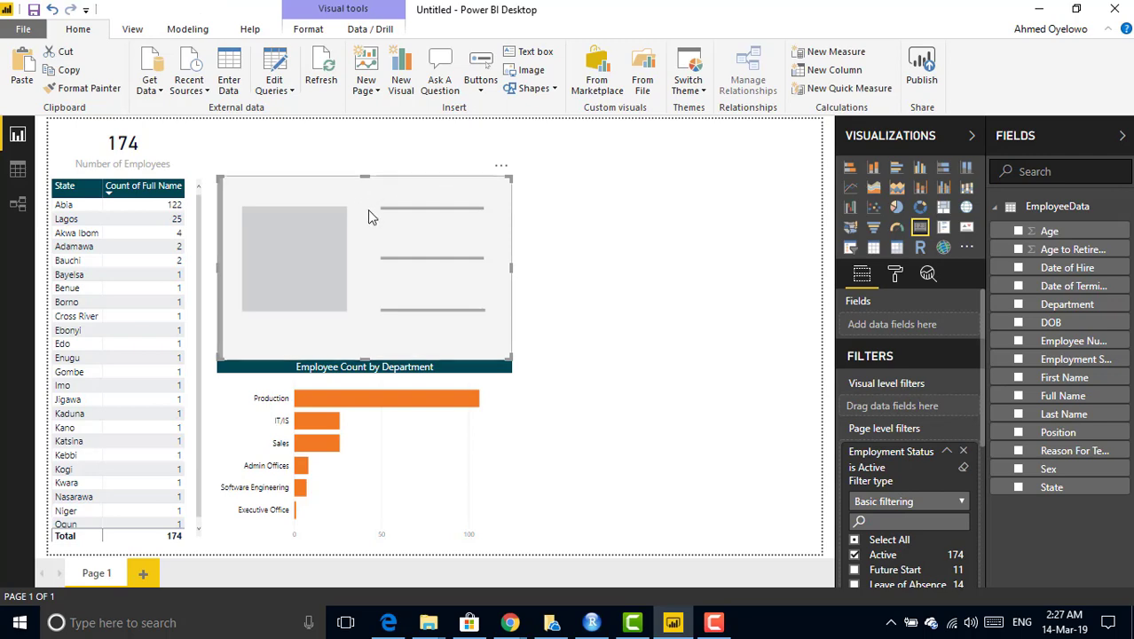
pyautogui.moveTo(368, 212); pyautogui.dragTo(371, 133)
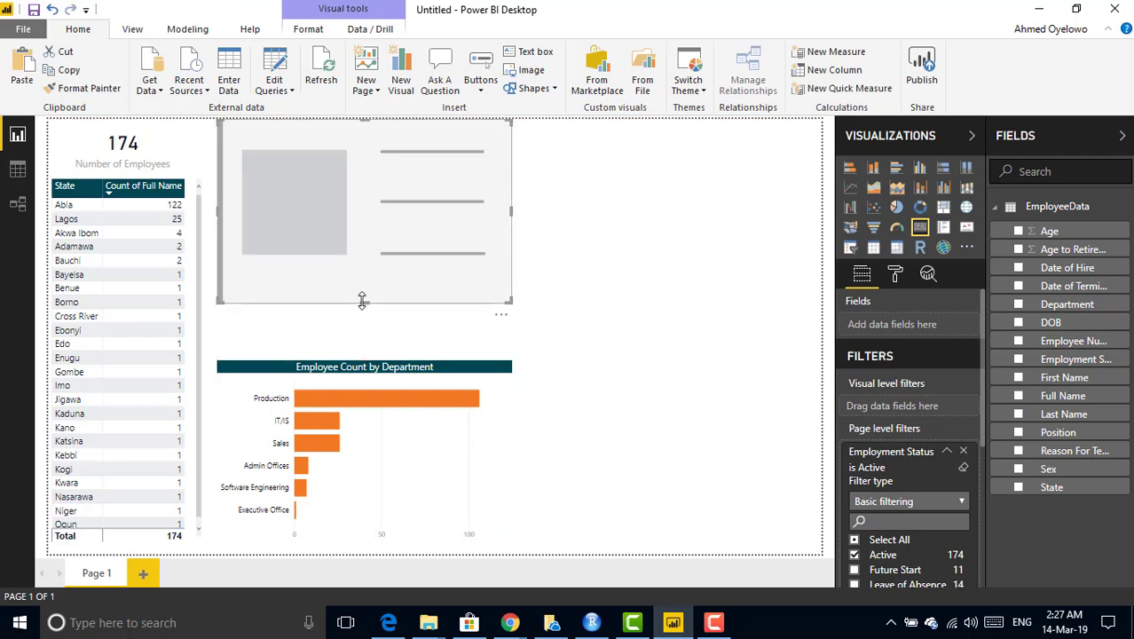
pyautogui.moveTo(364, 302); pyautogui.dragTo(362, 175)
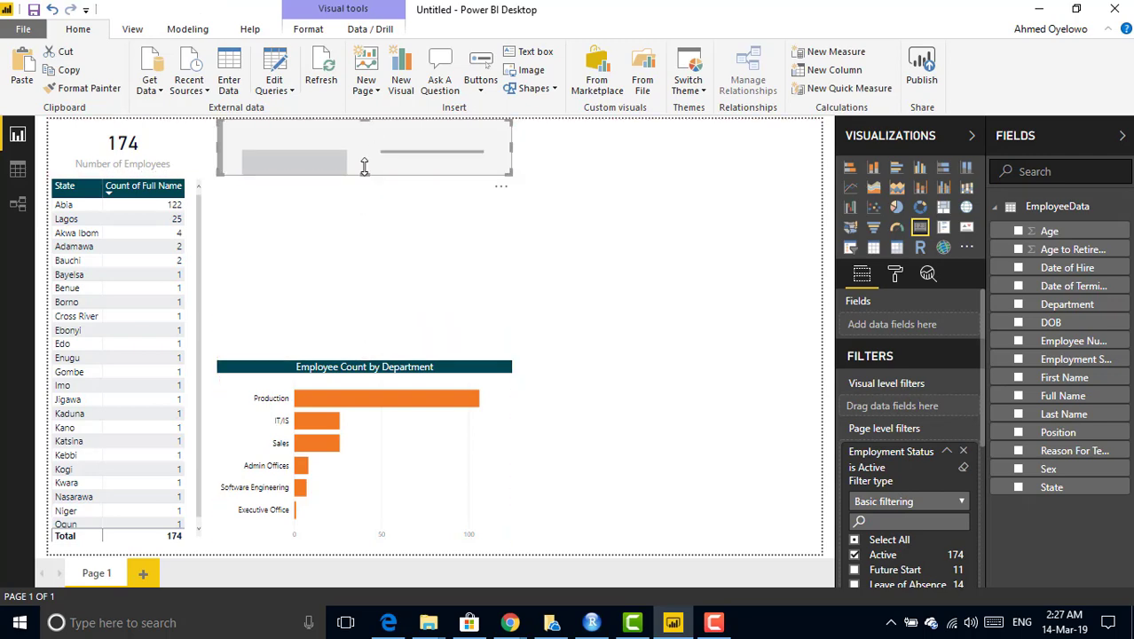
pyautogui.moveTo(512, 144); pyautogui.dragTo(365, 136)
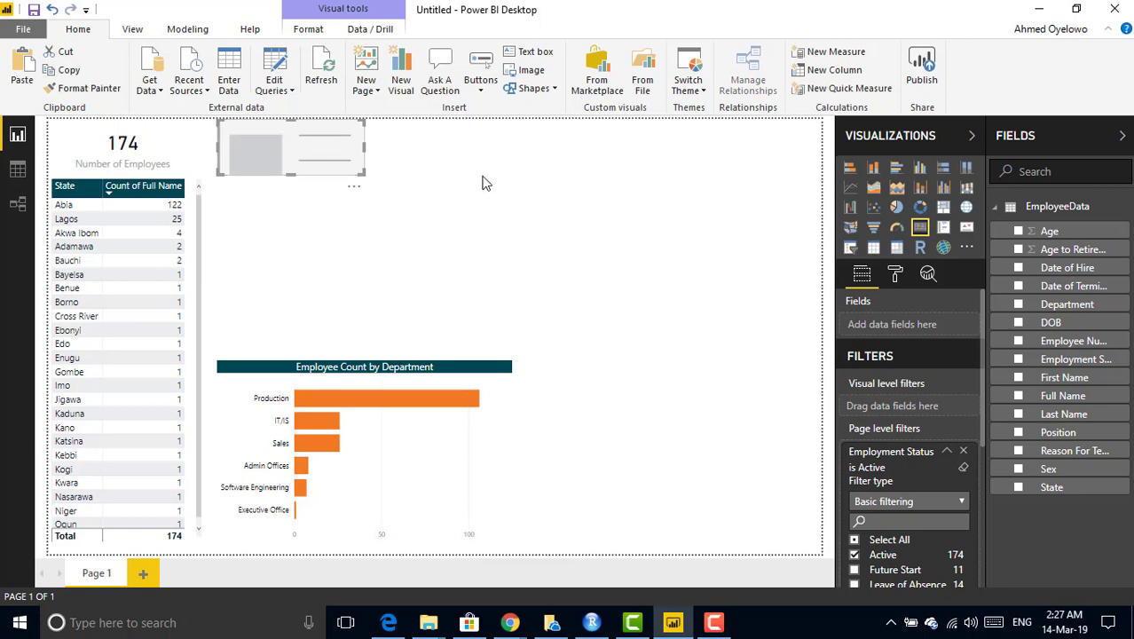
# - Fill the new card with the Age field, aggregated as Average
pyautogui.click(1018, 231)
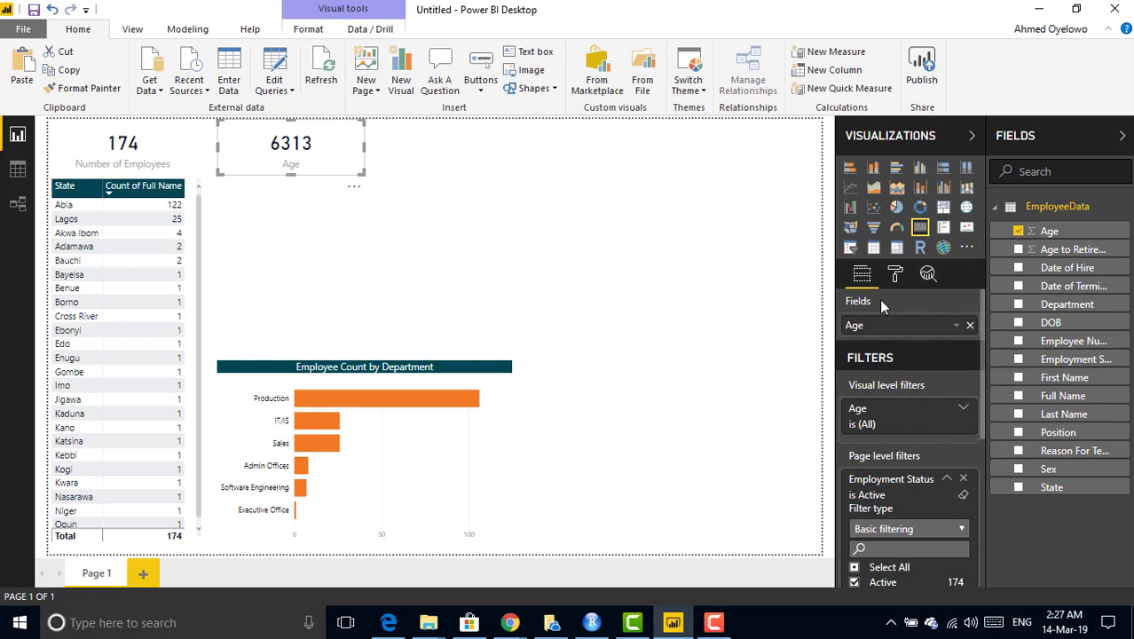
pyautogui.click(958, 328)
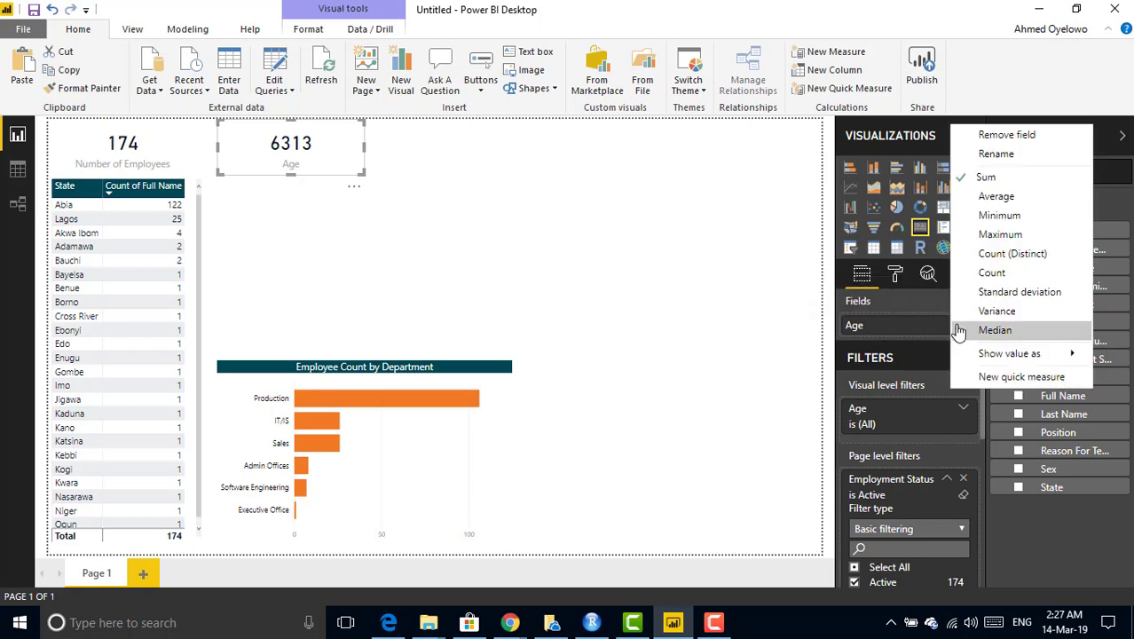
pyautogui.click(1004, 198)
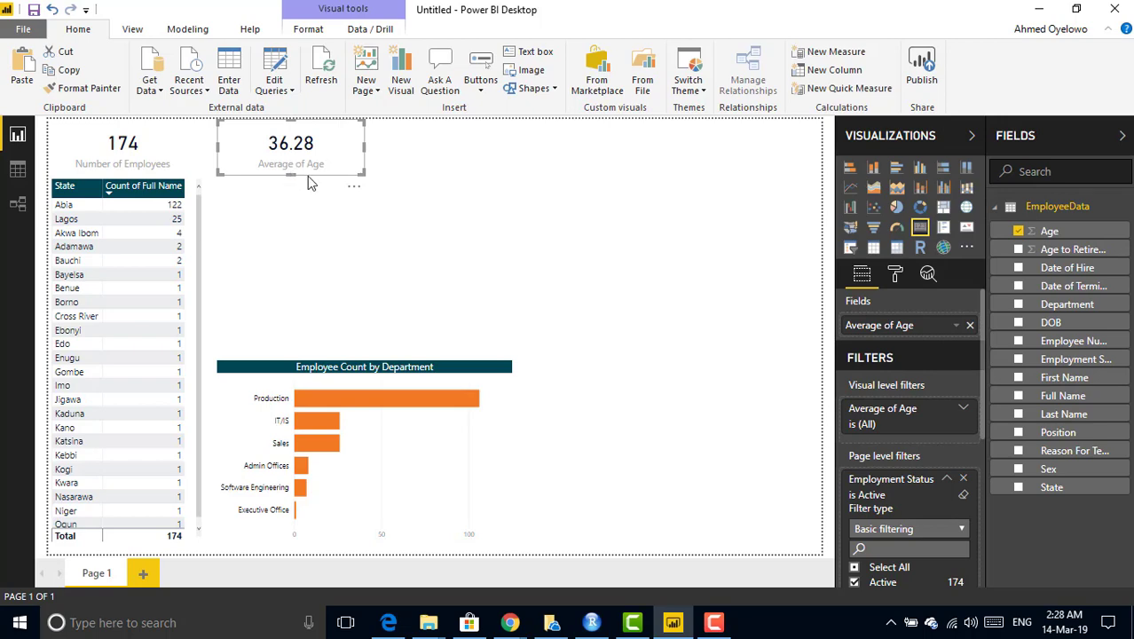
pyautogui.click(330, 211)
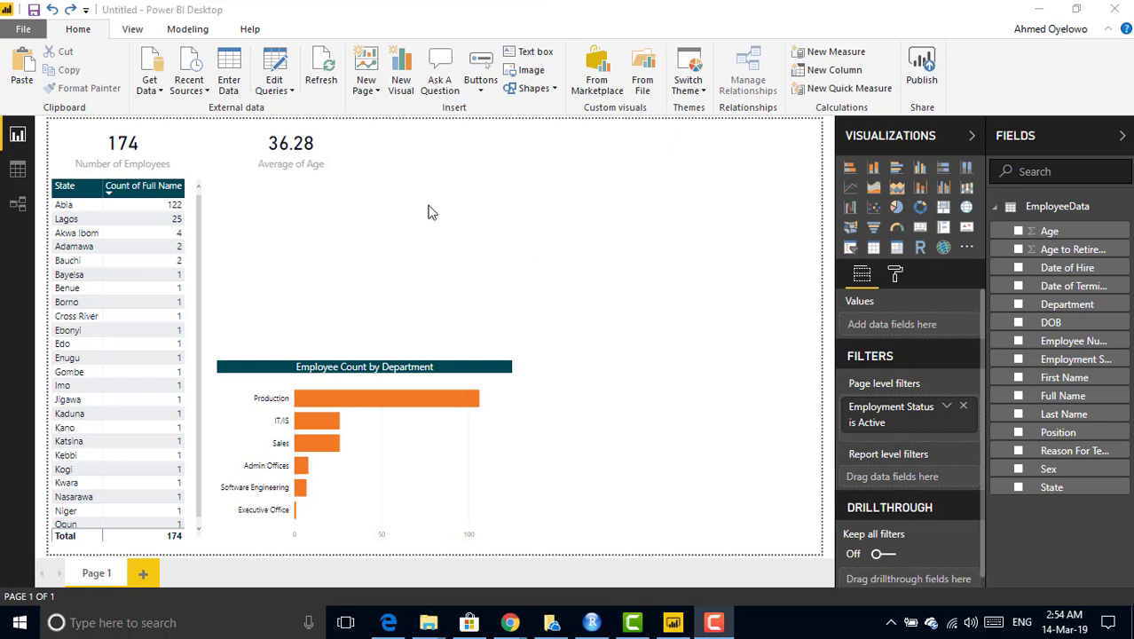
# - Rename the age card's field to "Average Age"
pyautogui.click(324, 164)
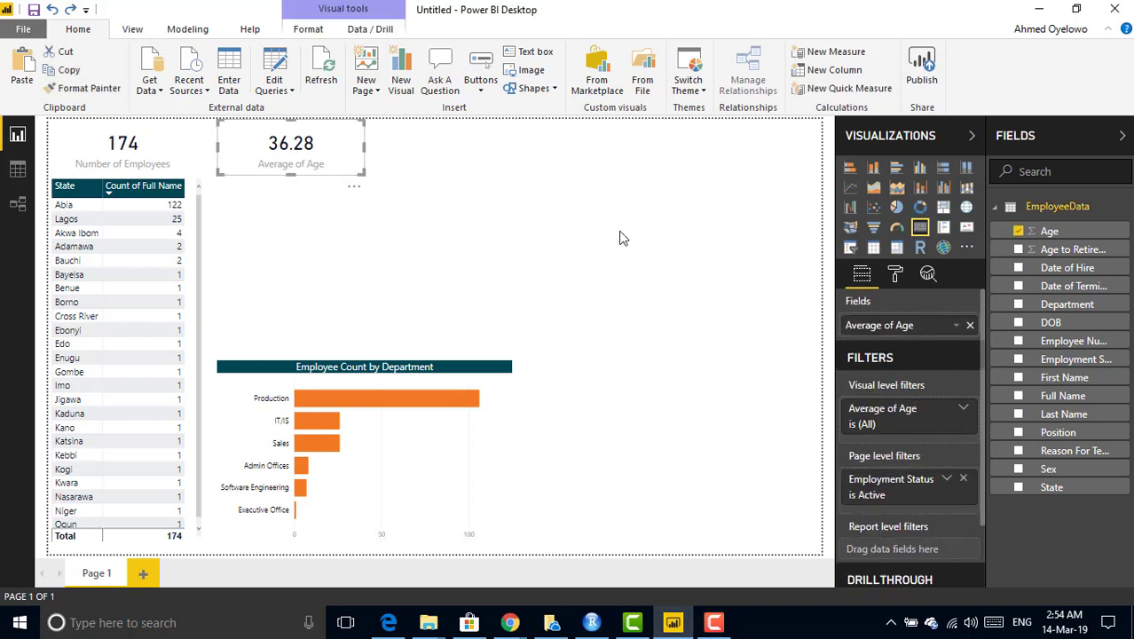
pyautogui.doubleClick(879, 326)
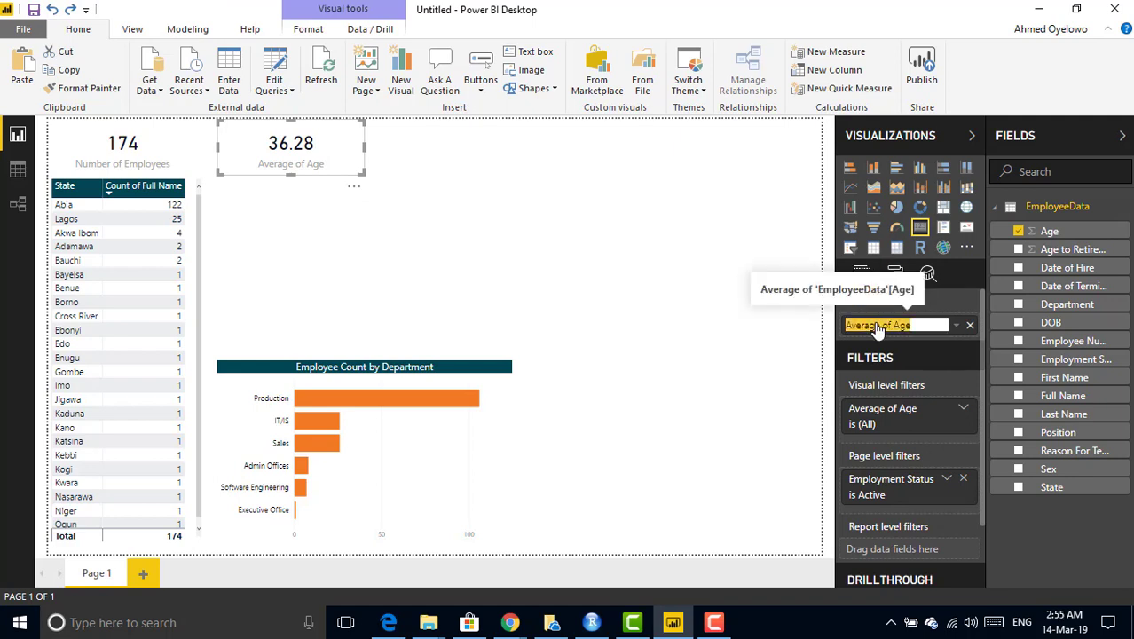
pyautogui.write('Average Age')
pyautogui.press('Return')
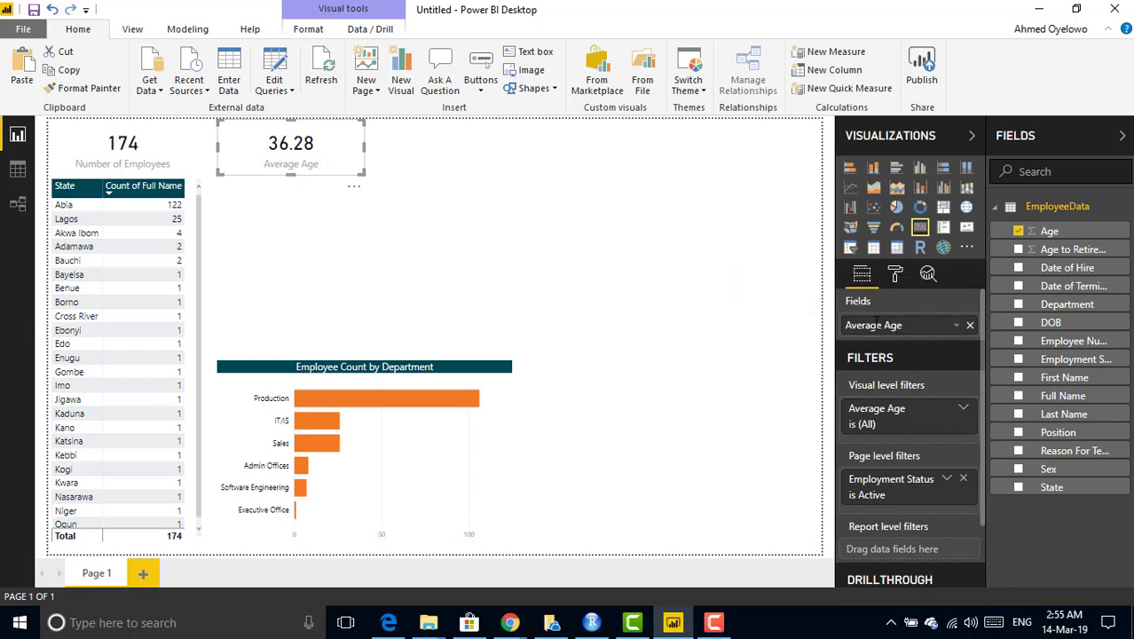
# - Add a line chart in the empty area below the Average Age card and shorten it to end just above the bar chart
pyautogui.click(327, 257)
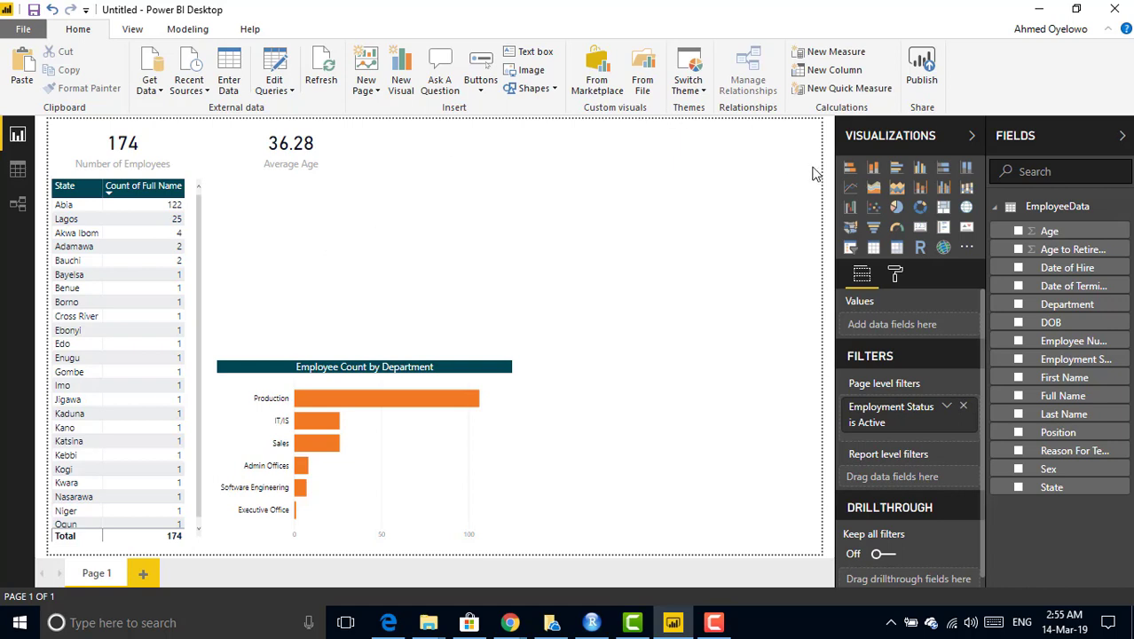
pyautogui.click(850, 189)
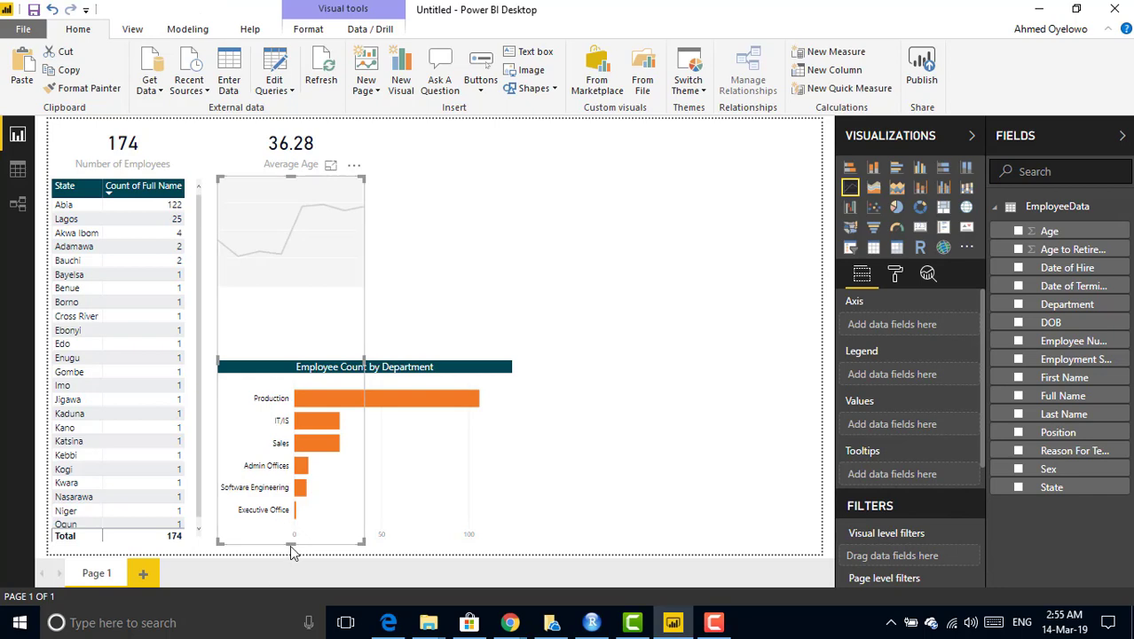
pyautogui.moveTo(302, 479); pyautogui.dragTo(314, 358)
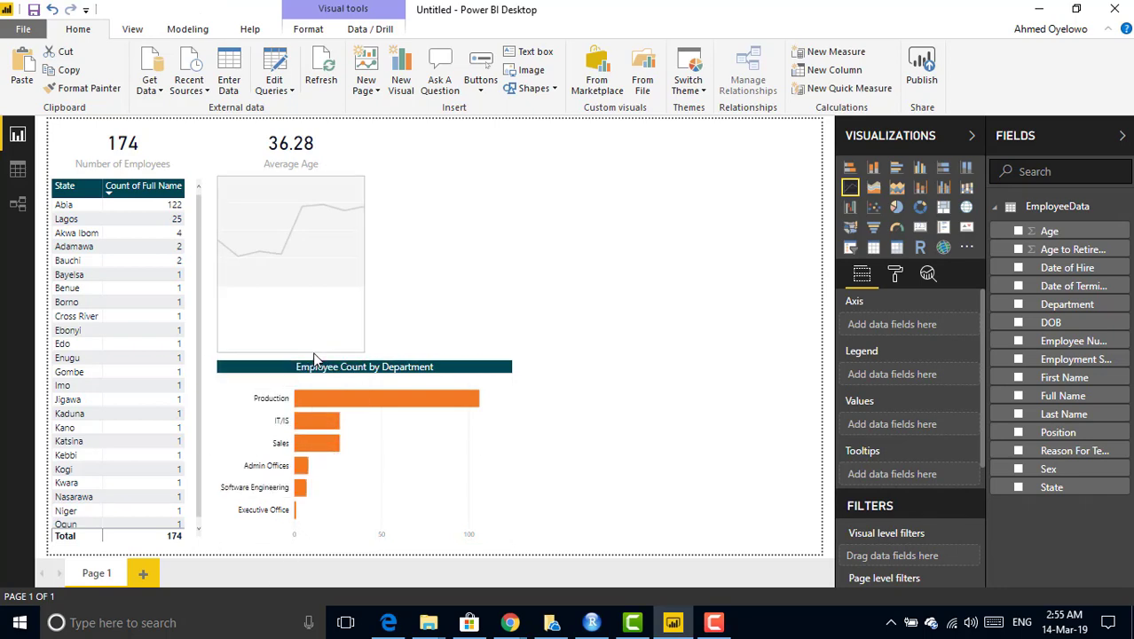
# - Put Date of Hire on the line chart's axis and remove its Day, Month and Quarter levels, keeping only Year
pyautogui.click(309, 236)
pyautogui.click(1018, 269)
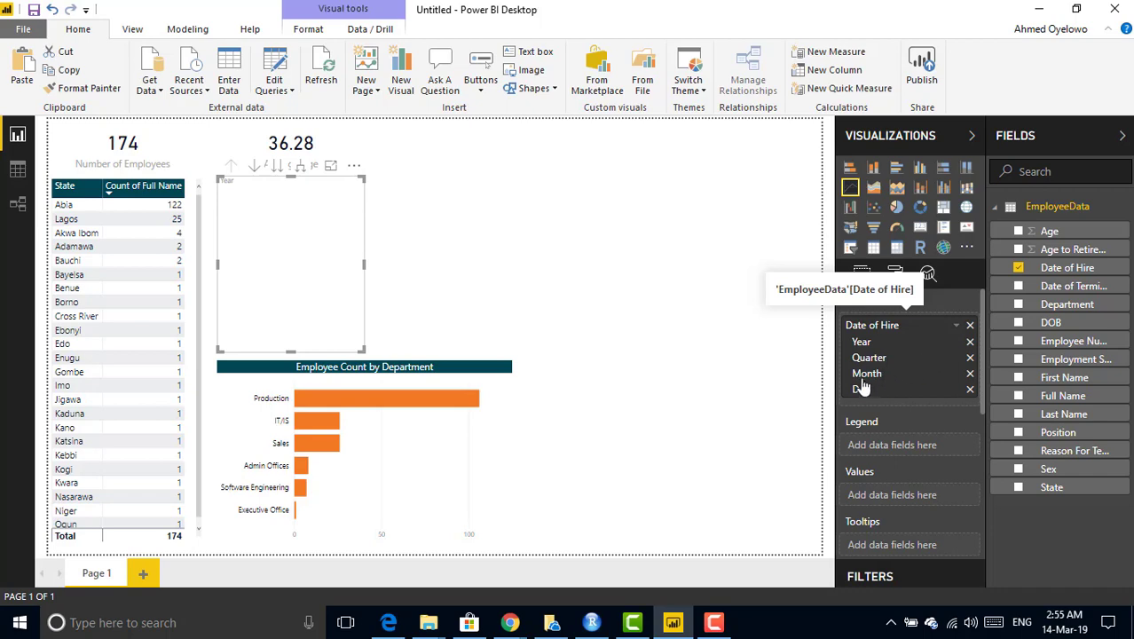
pyautogui.click(970, 390)
pyautogui.click(970, 373)
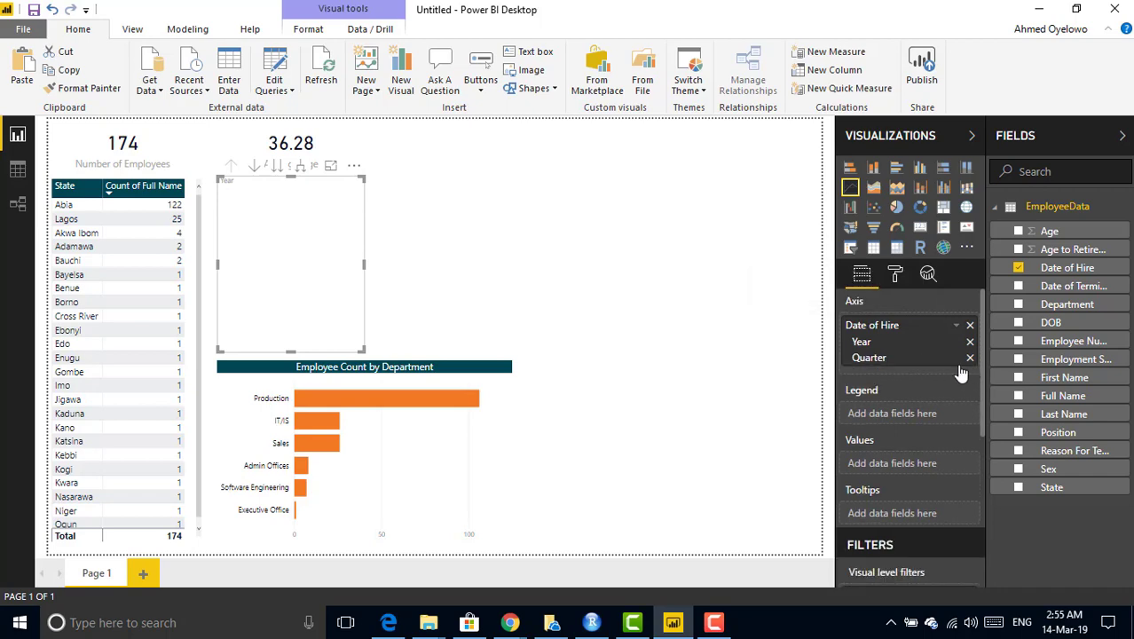
pyautogui.click(970, 357)
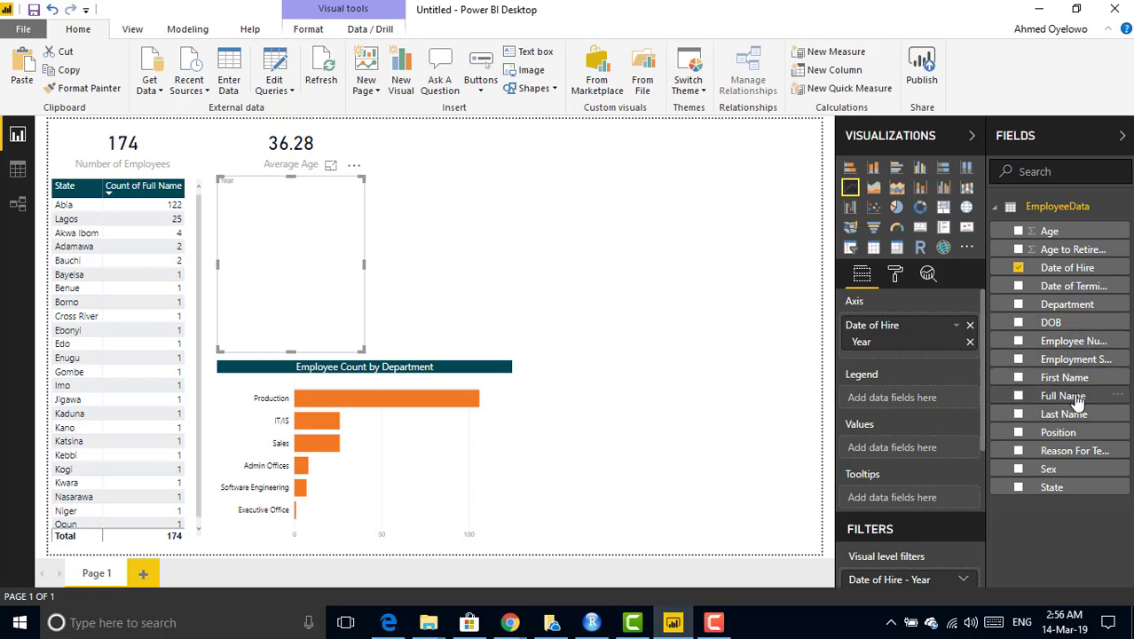
# - Add Full Name as the line chart's values and widen the chart to match the bar chart's width
pyautogui.moveTo(1077, 401); pyautogui.dragTo(923, 453)
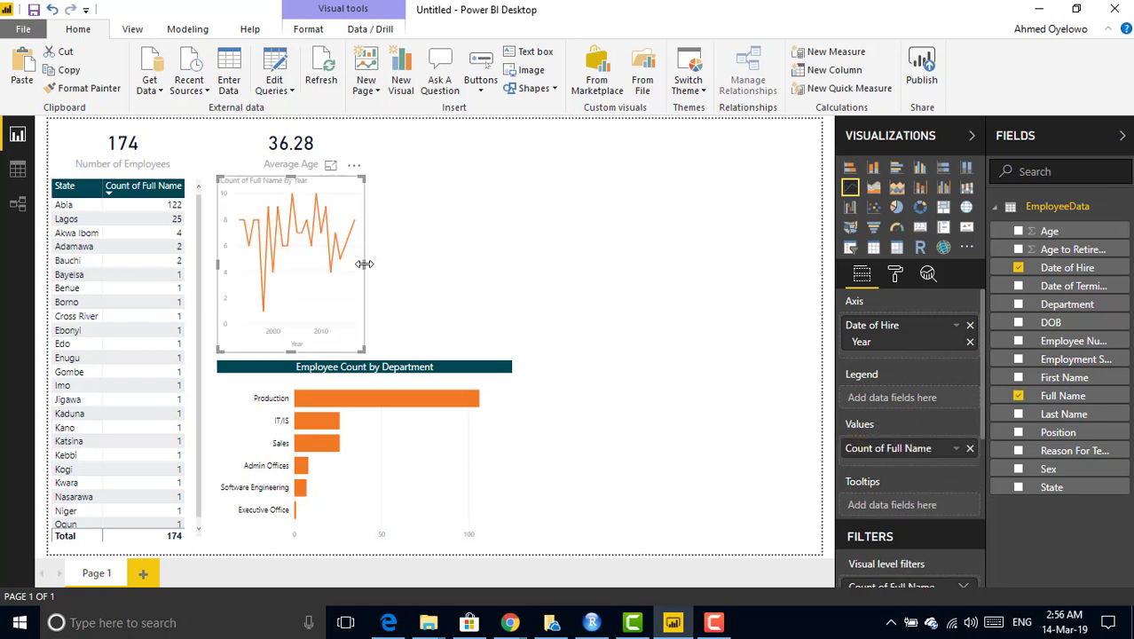
pyautogui.moveTo(369, 268); pyautogui.dragTo(511, 277)
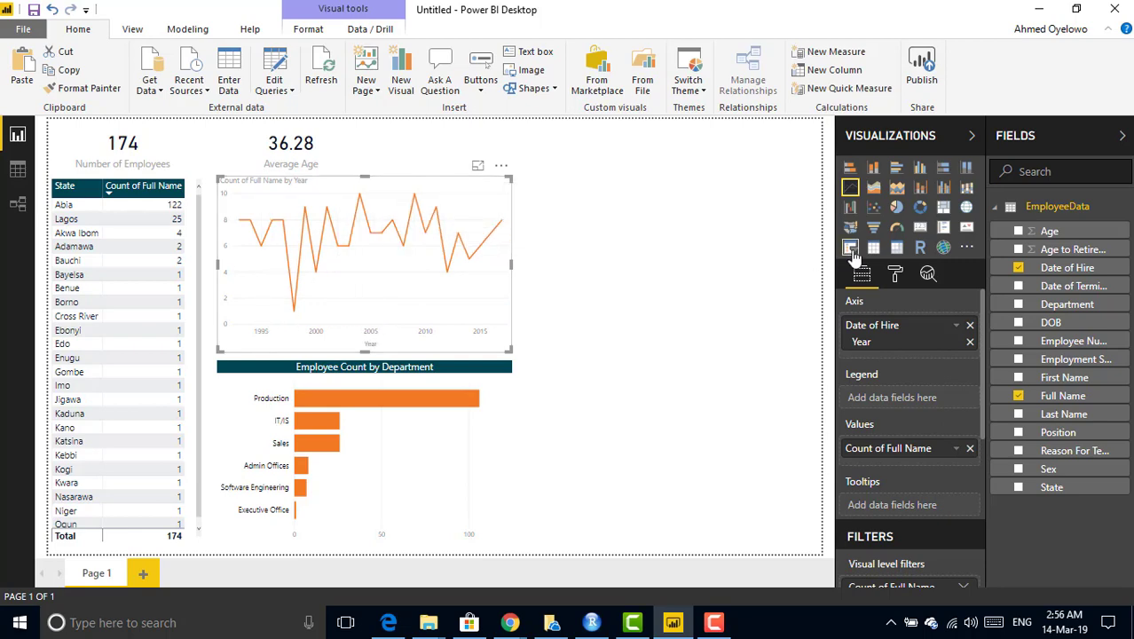
# - Set the line chart's X-axis type to Categorical and inspect the yearly points along the axis
pyautogui.click(895, 274)
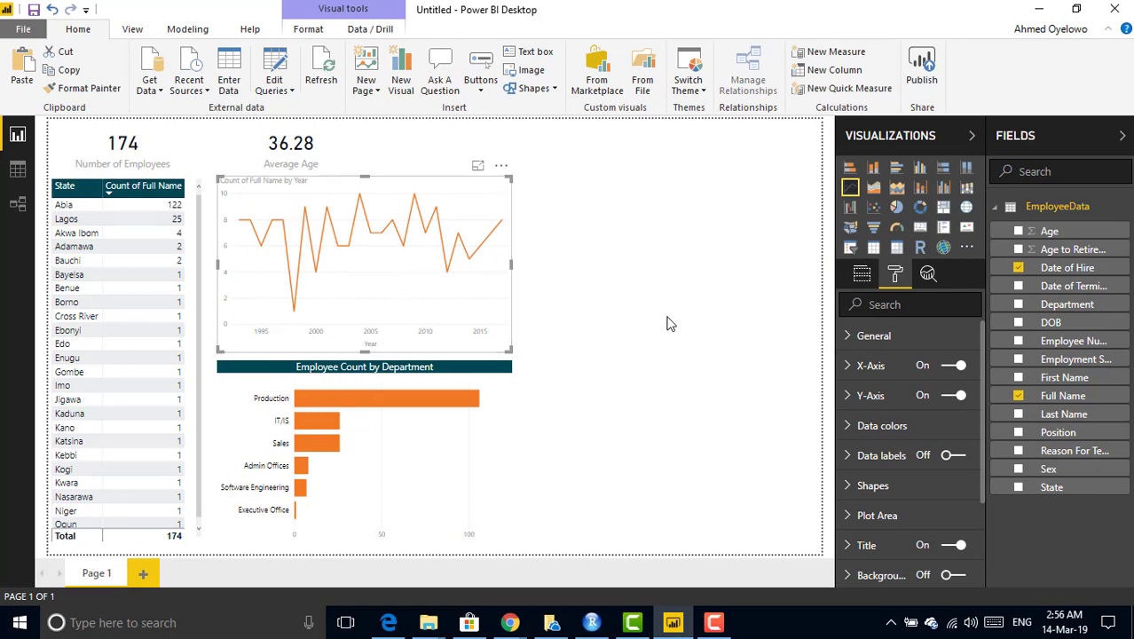
pyautogui.click(856, 369)
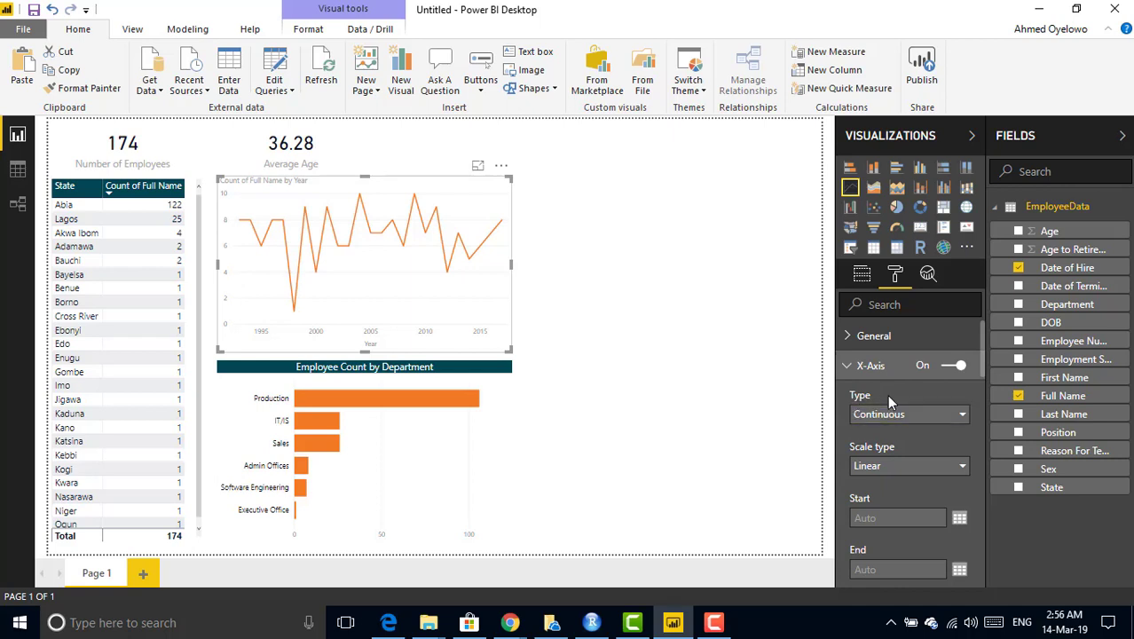
pyautogui.click(953, 417)
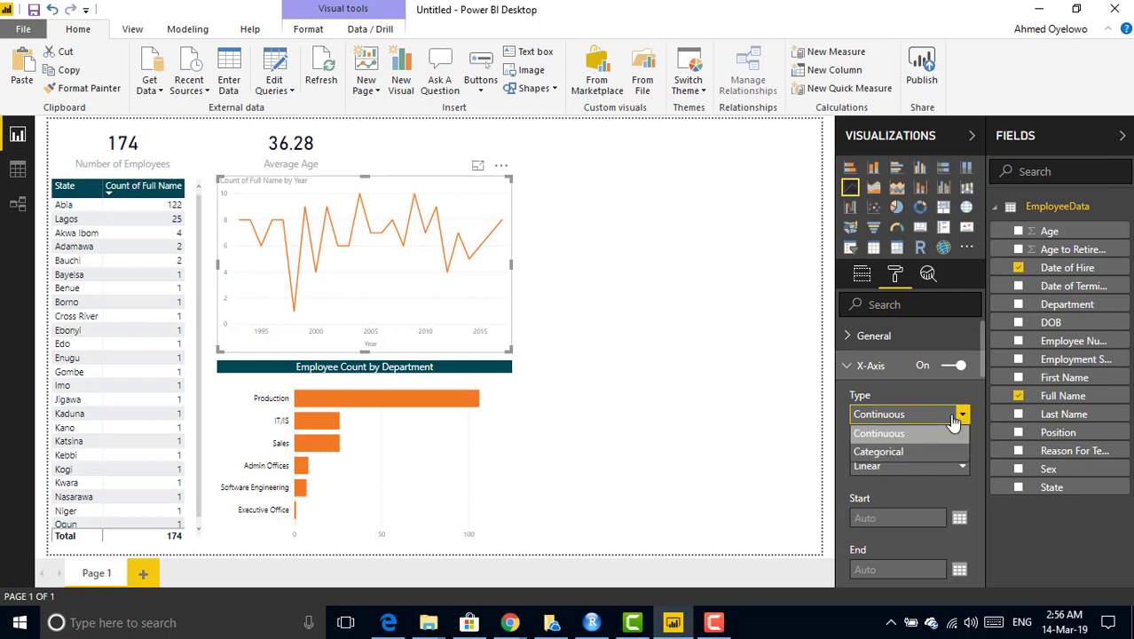
pyautogui.click(907, 453)
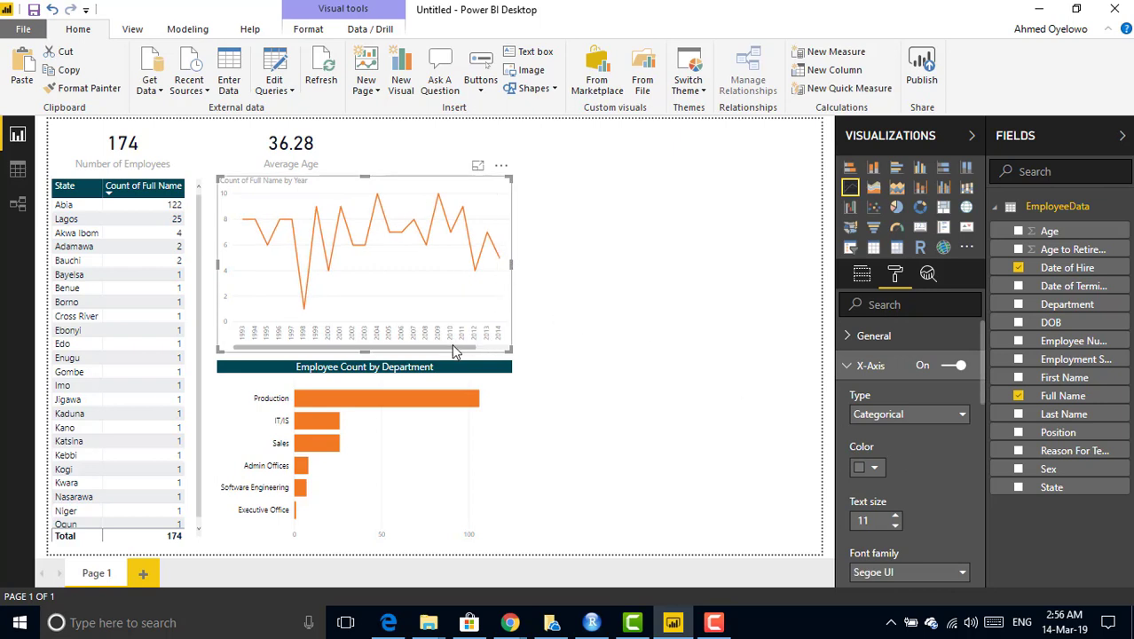
pyautogui.moveTo(452, 344)
pyautogui.mouseDown()
pyautogui.moveTo(436, 343)
pyautogui.moveTo(463, 343)
pyautogui.moveTo(447, 351)
pyautogui.mouseUp()
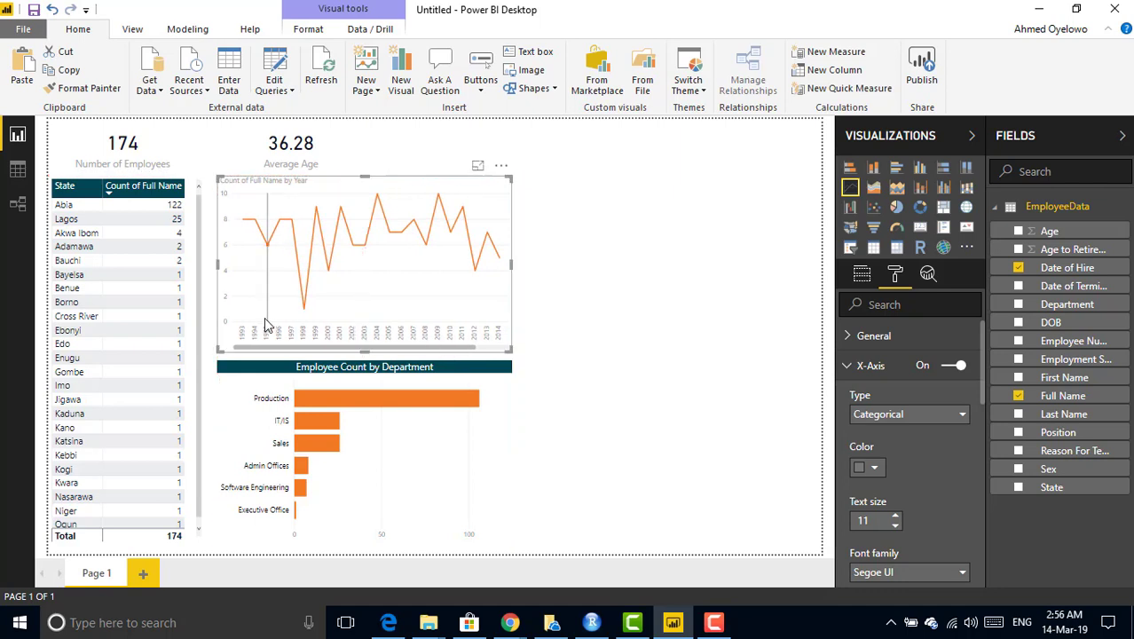
pyautogui.moveTo(239, 317)
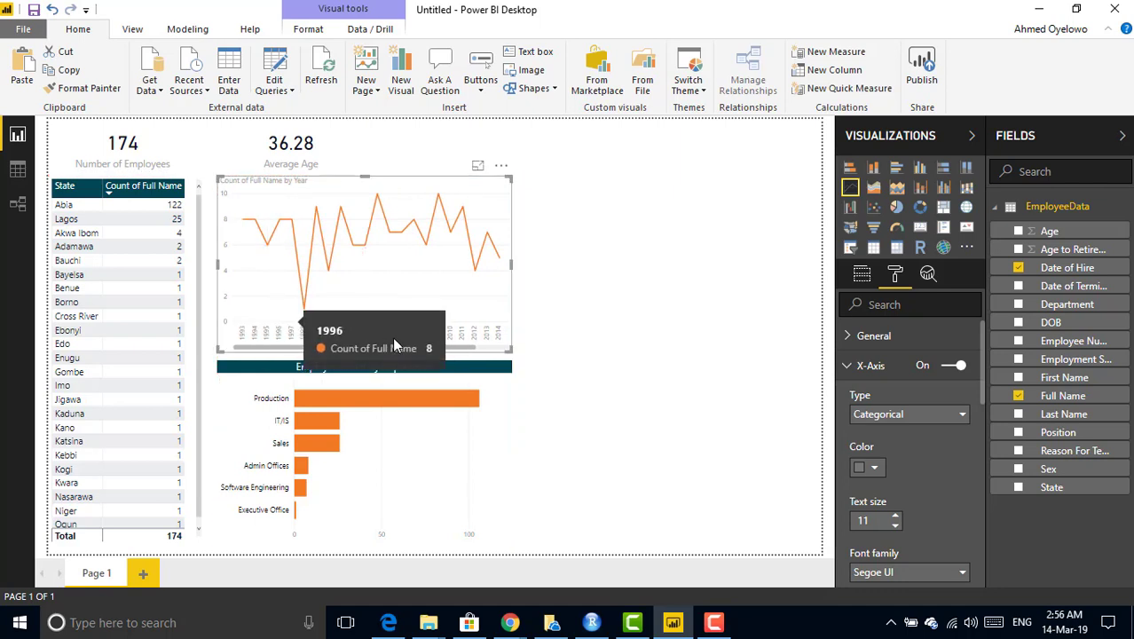
pyautogui.moveTo(430, 350); pyautogui.dragTo(355, 350)
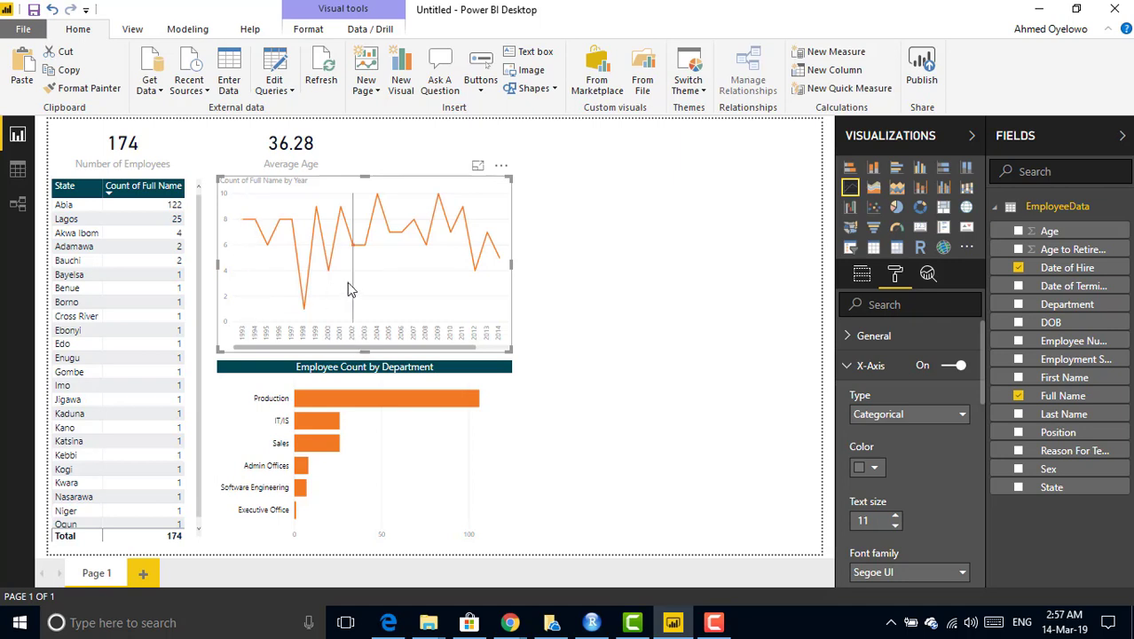
pyautogui.moveTo(348, 283)
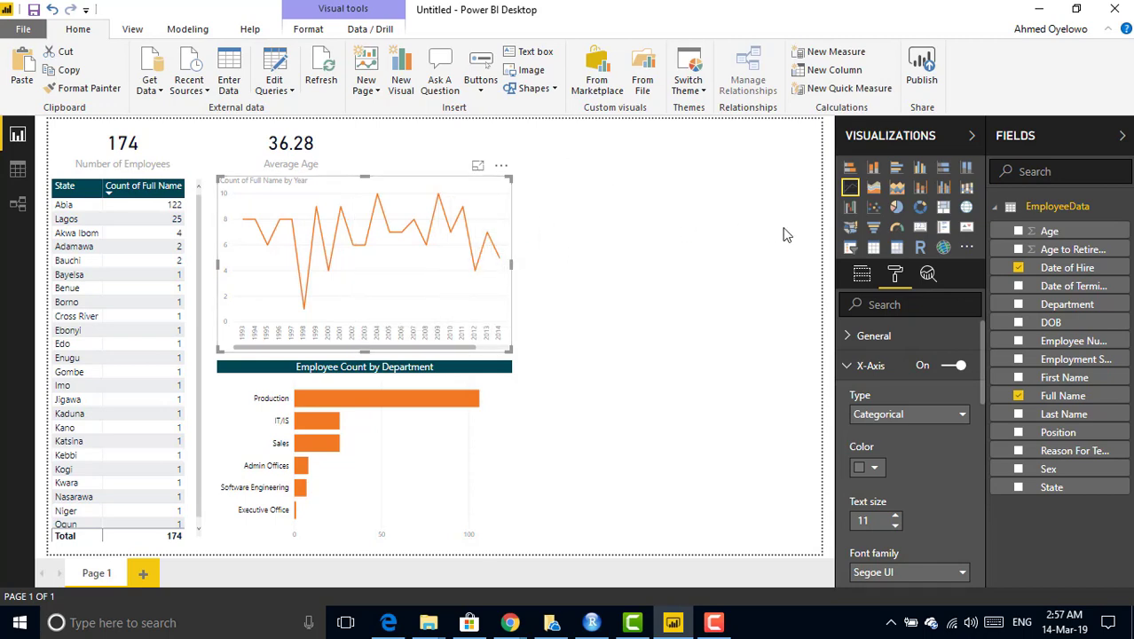
# - Set the line chart's Date of Hire - Year filter to Top N, showing the top 5 items
pyautogui.click(861, 275)
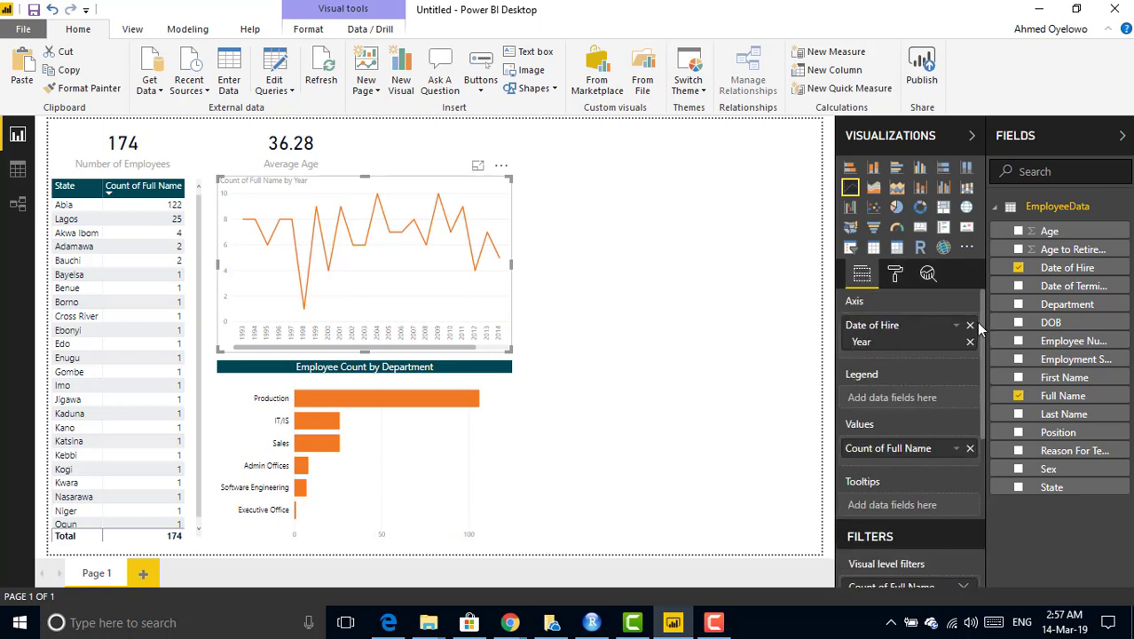
pyautogui.moveTo(979, 321); pyautogui.dragTo(994, 426)
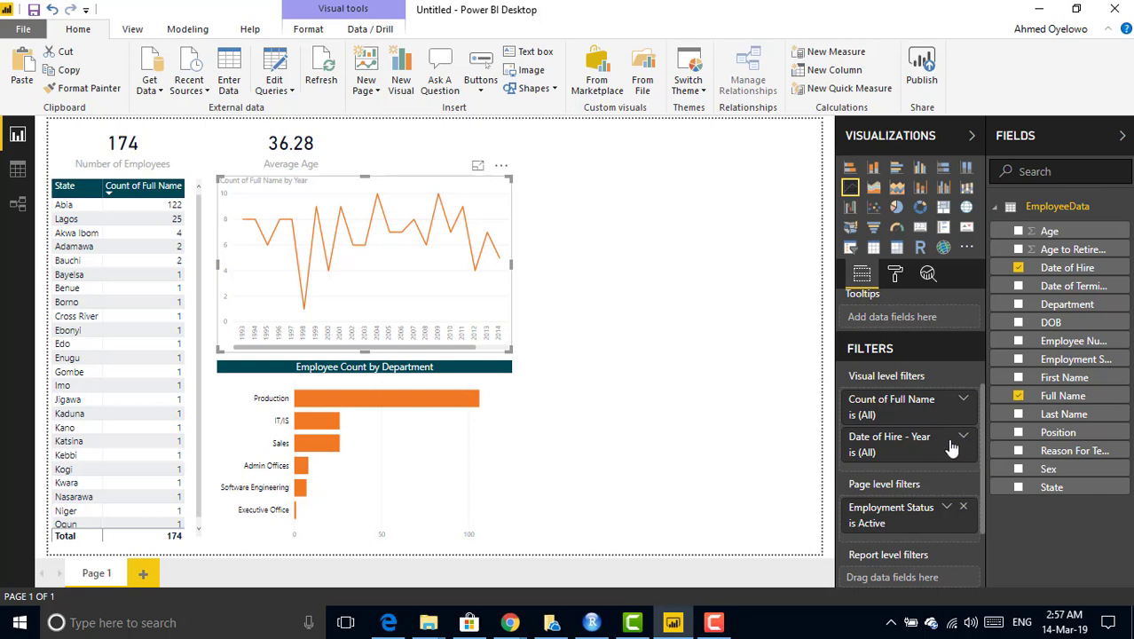
pyautogui.click(964, 439)
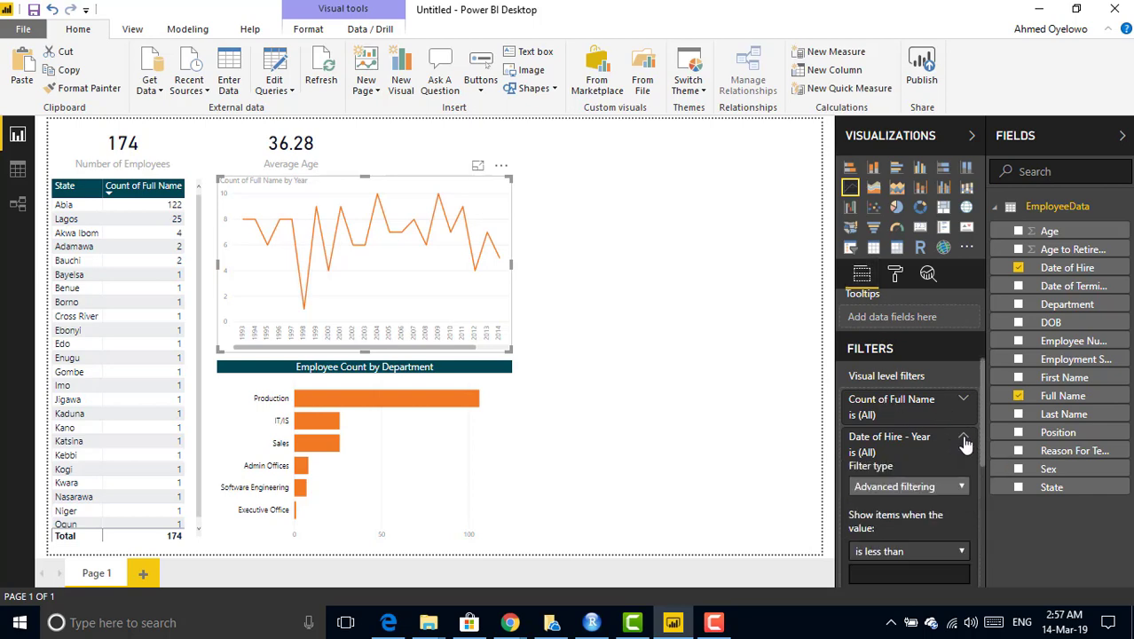
pyautogui.click(938, 488)
pyautogui.click(879, 562)
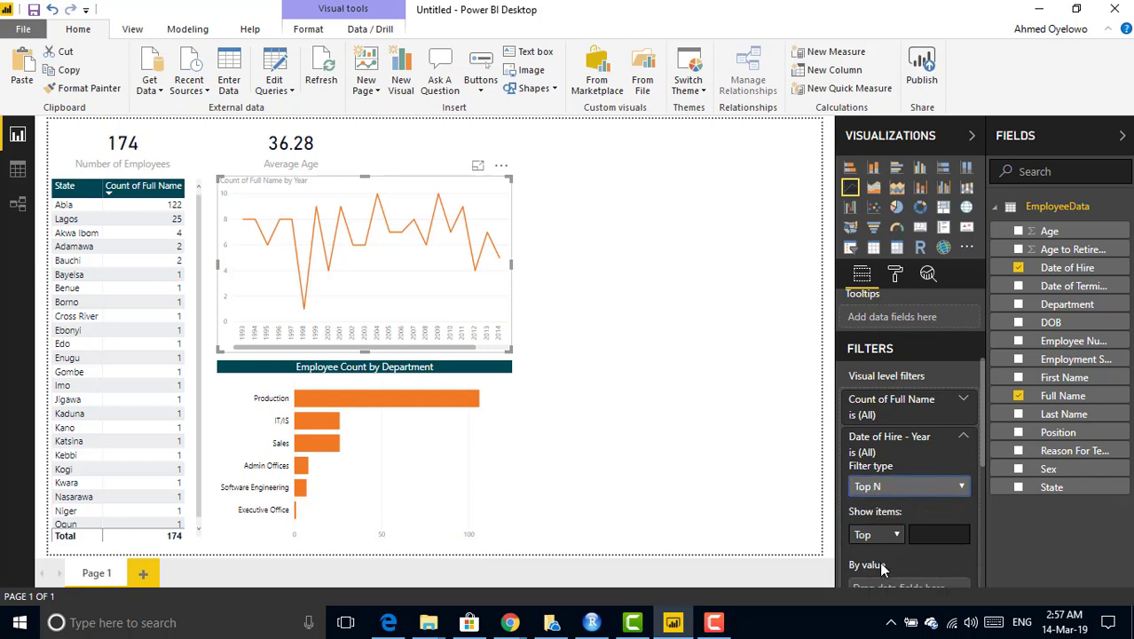
pyautogui.moveTo(981, 386); pyautogui.dragTo(982, 430)
pyautogui.click(952, 446)
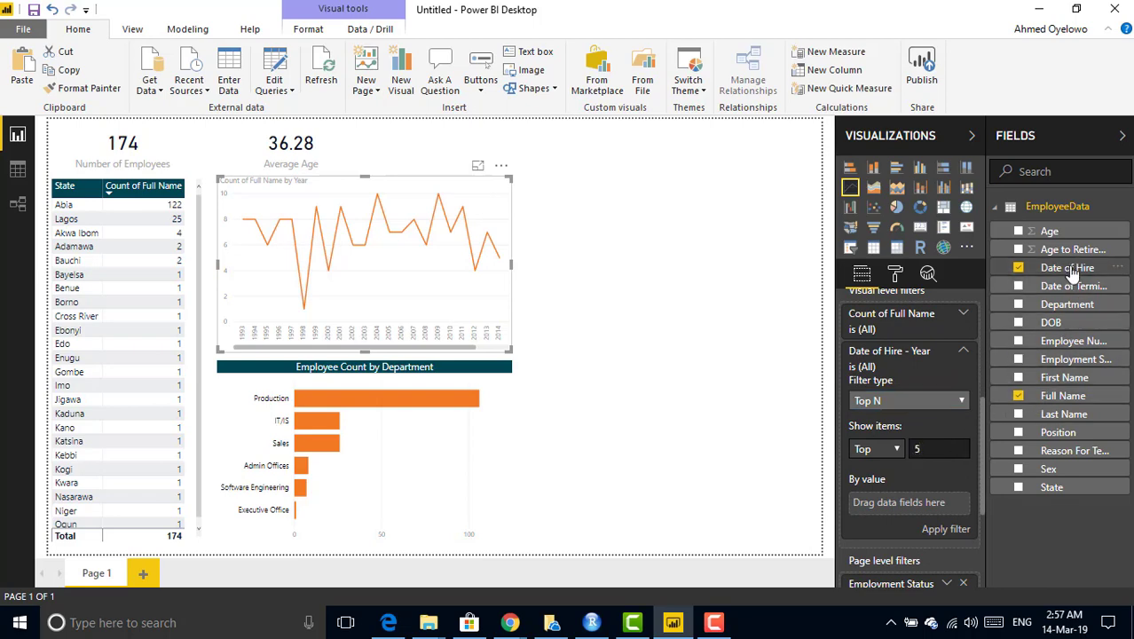
# - Rank the Top N year filter by the Latest Date of Hire and apply it
pyautogui.moveTo(1074, 273); pyautogui.dragTo(926, 510)
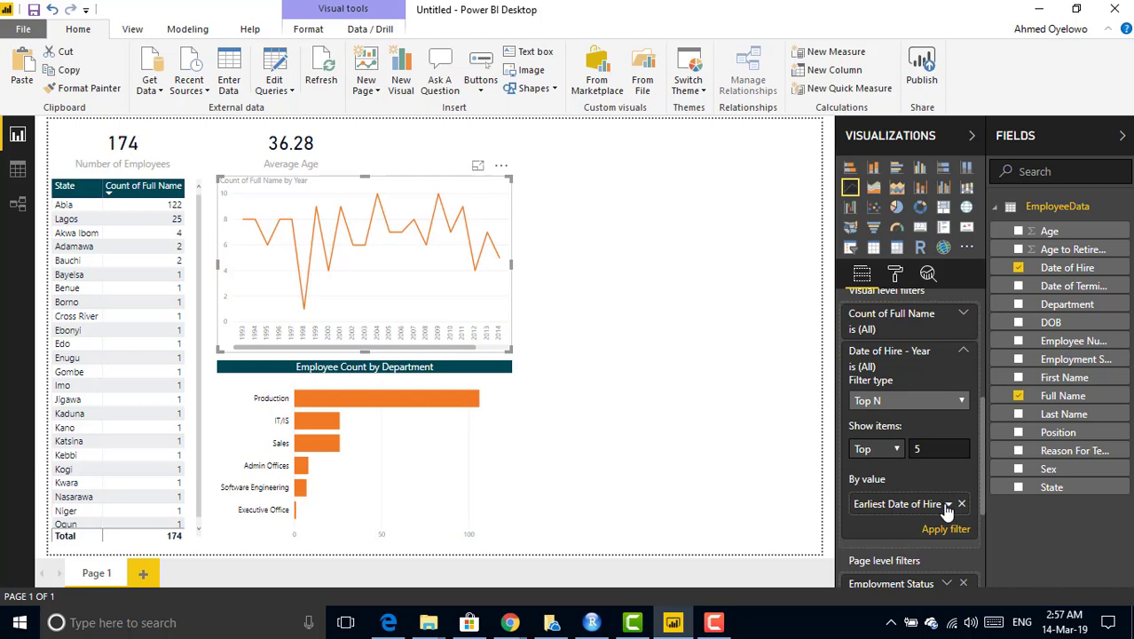
pyautogui.click(948, 508)
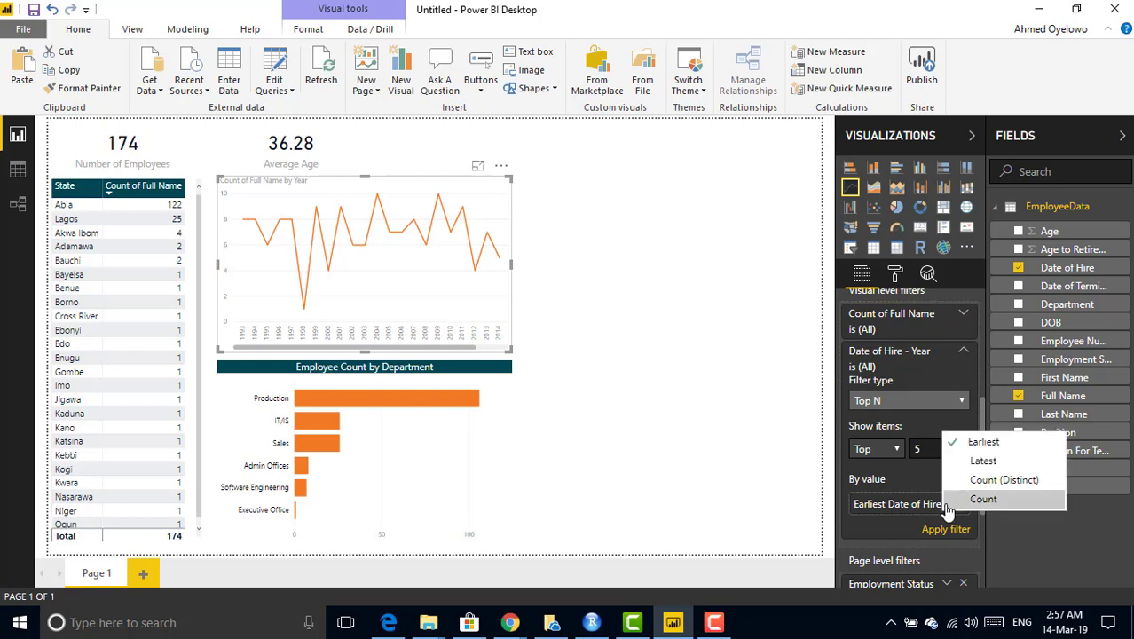
pyautogui.click(980, 459)
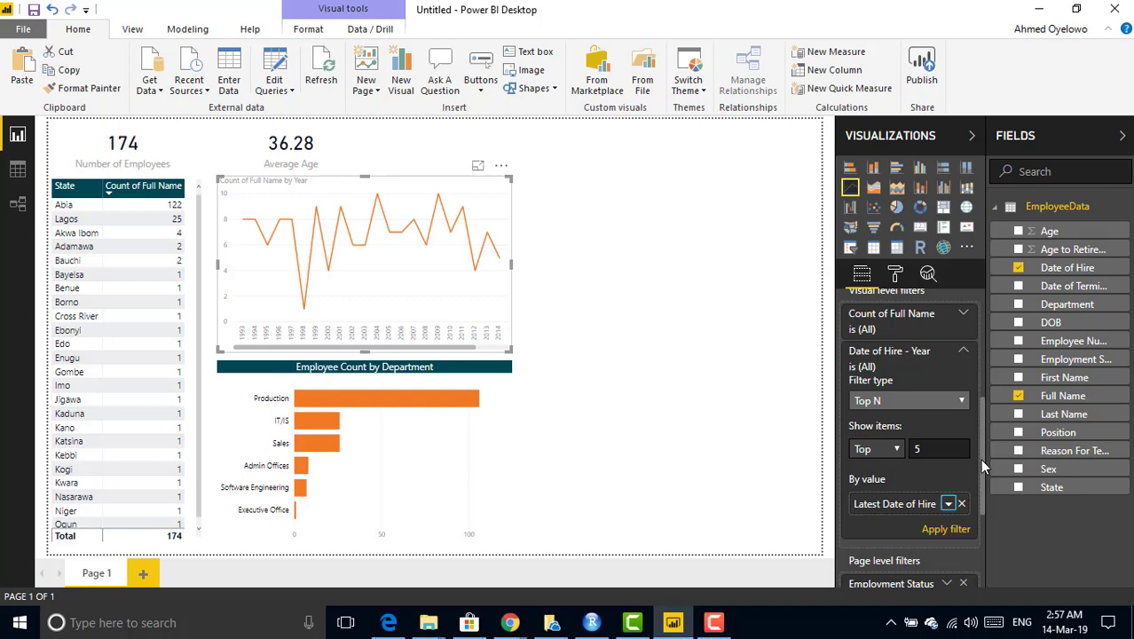
pyautogui.click(932, 533)
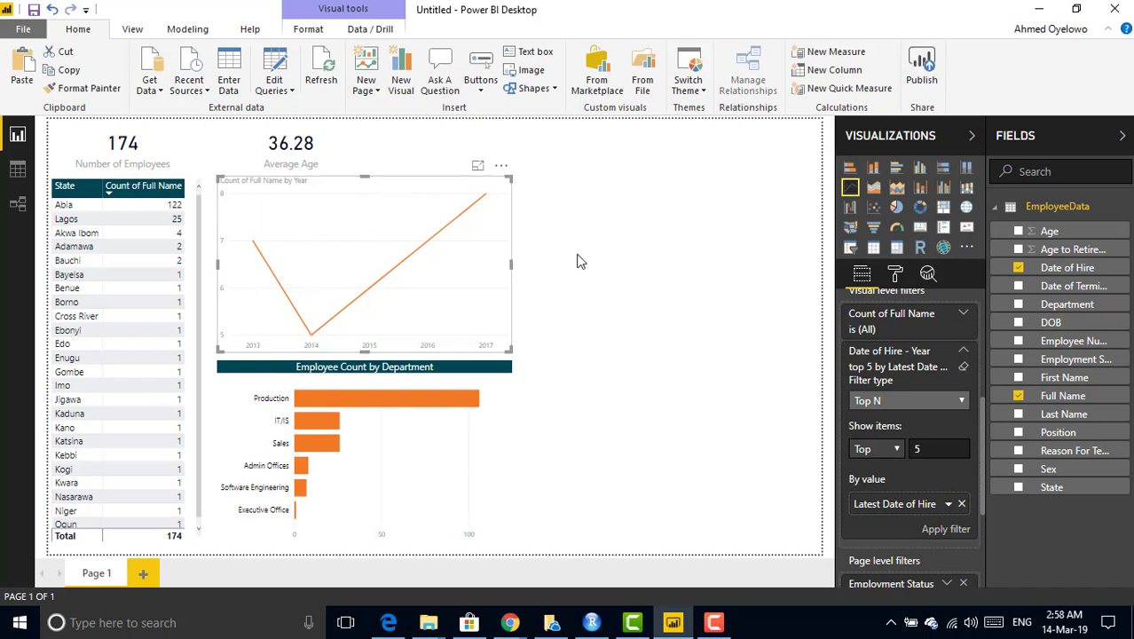
# - Set the line chart's Y-axis to start at 0
pyautogui.click(895, 278)
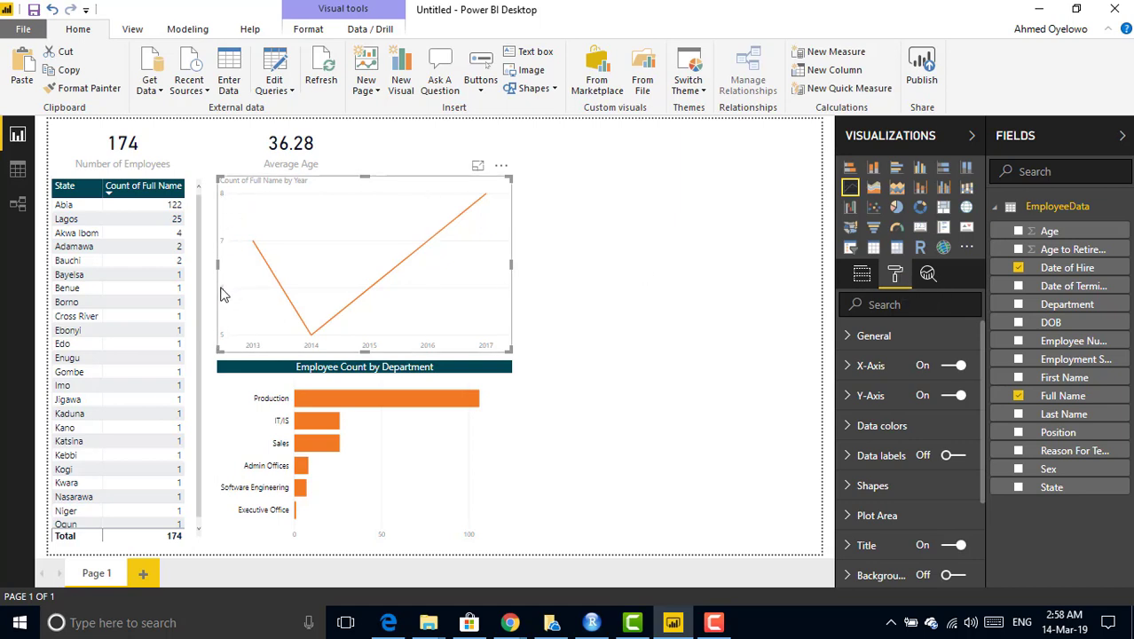
pyautogui.click(846, 401)
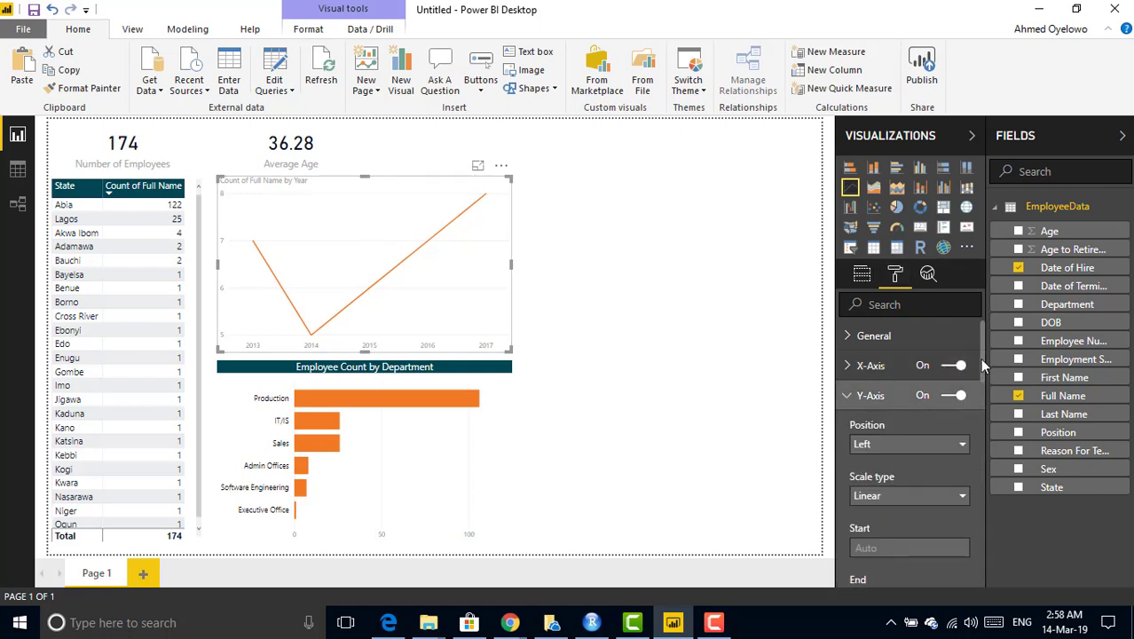
pyautogui.moveTo(980, 358); pyautogui.dragTo(981, 382)
pyautogui.click(894, 456)
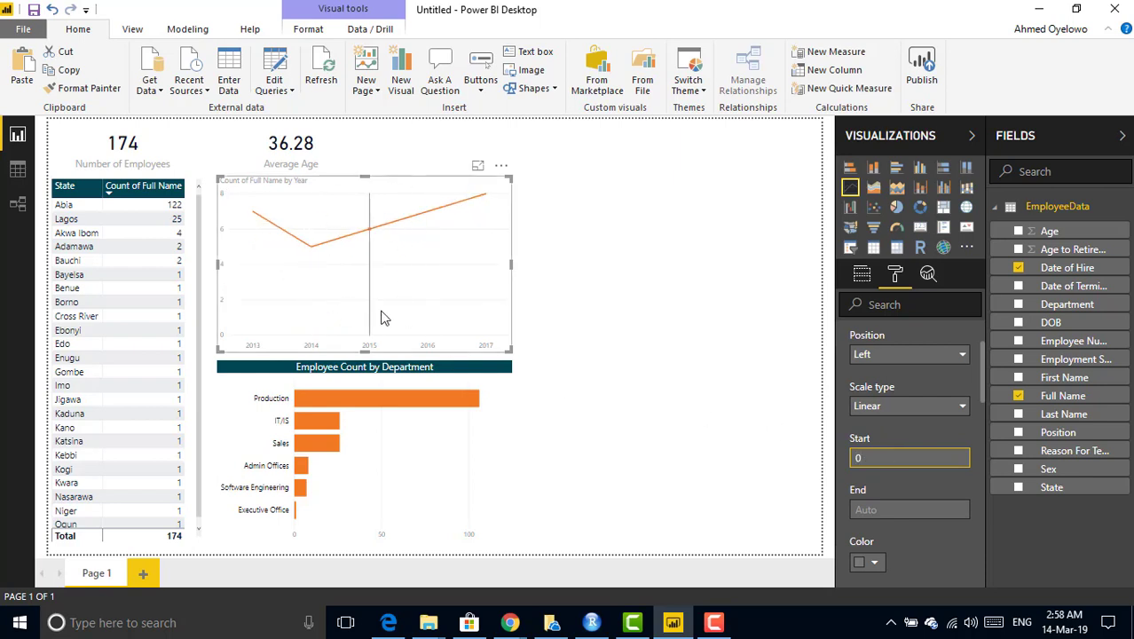
pyautogui.moveTo(452, 280)
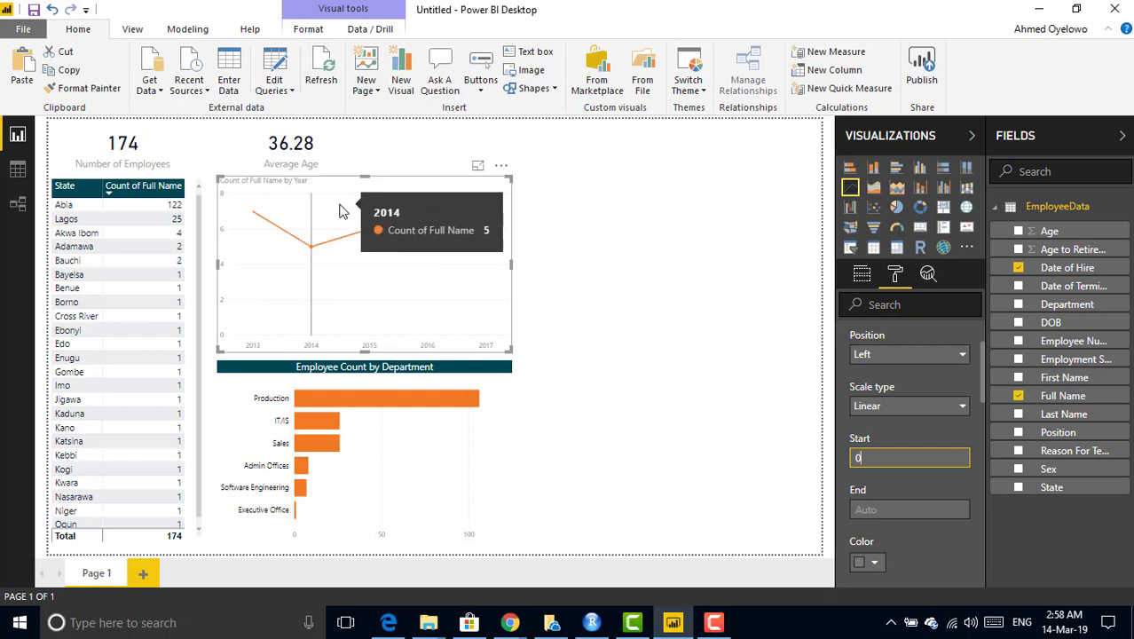
pyautogui.click(407, 184)
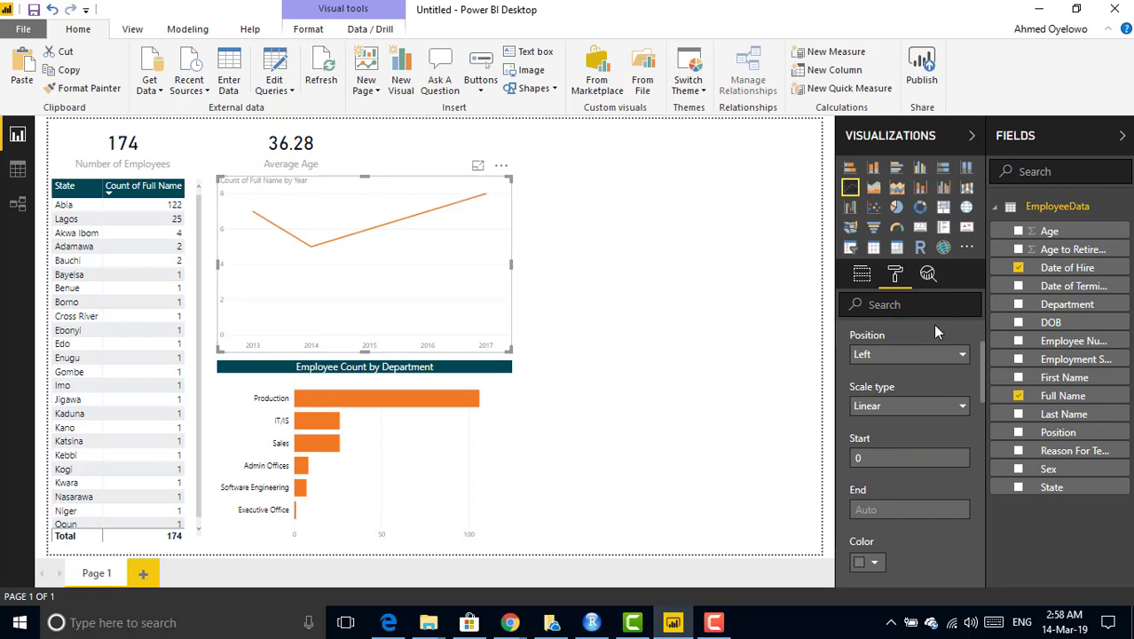
# - Change the line chart's title text to "Recruitment by Year"
pyautogui.moveTo(982, 350)
pyautogui.mouseDown()
pyautogui.moveTo(981, 459)
pyautogui.moveTo(969, 307)
pyautogui.mouseUp()
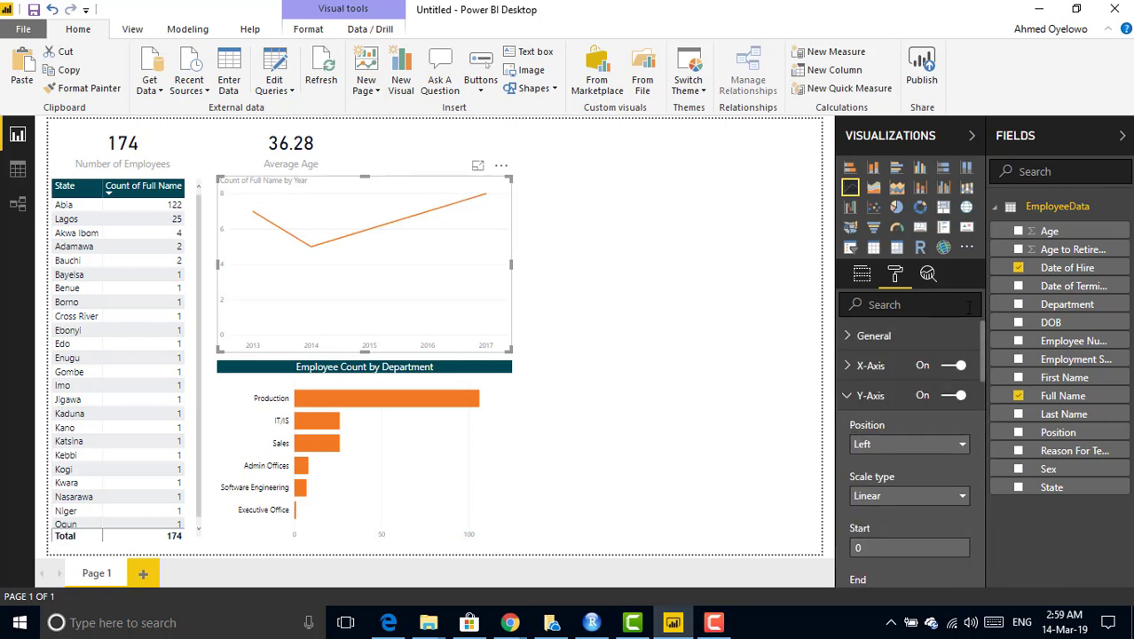
pyautogui.click(840, 401)
pyautogui.scroll(-1, 983, 380)
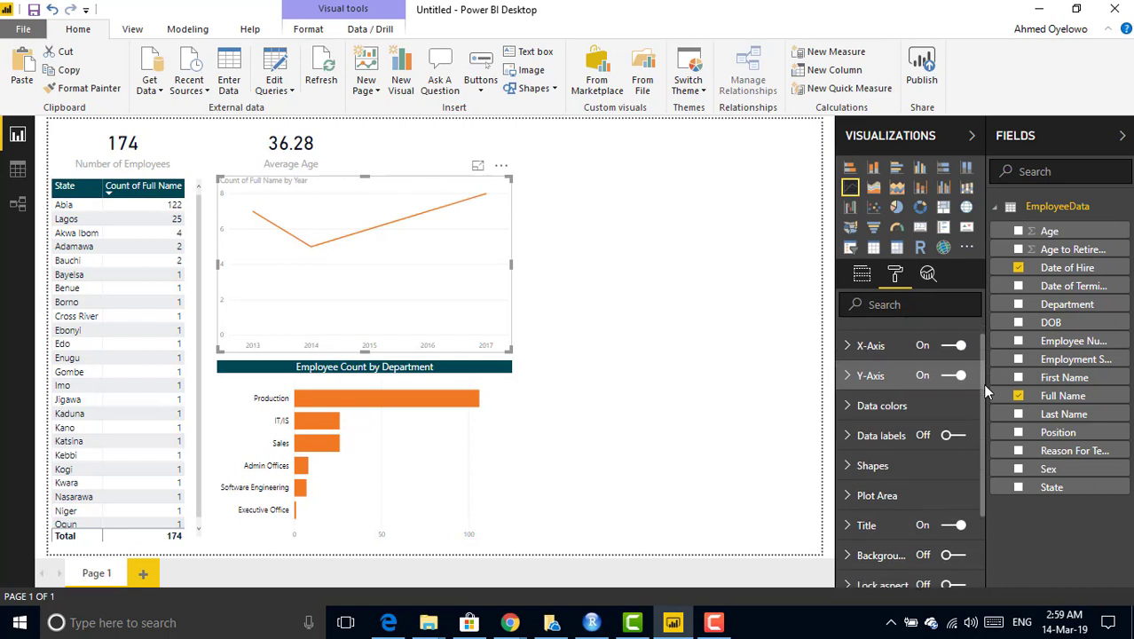
pyautogui.click(854, 526)
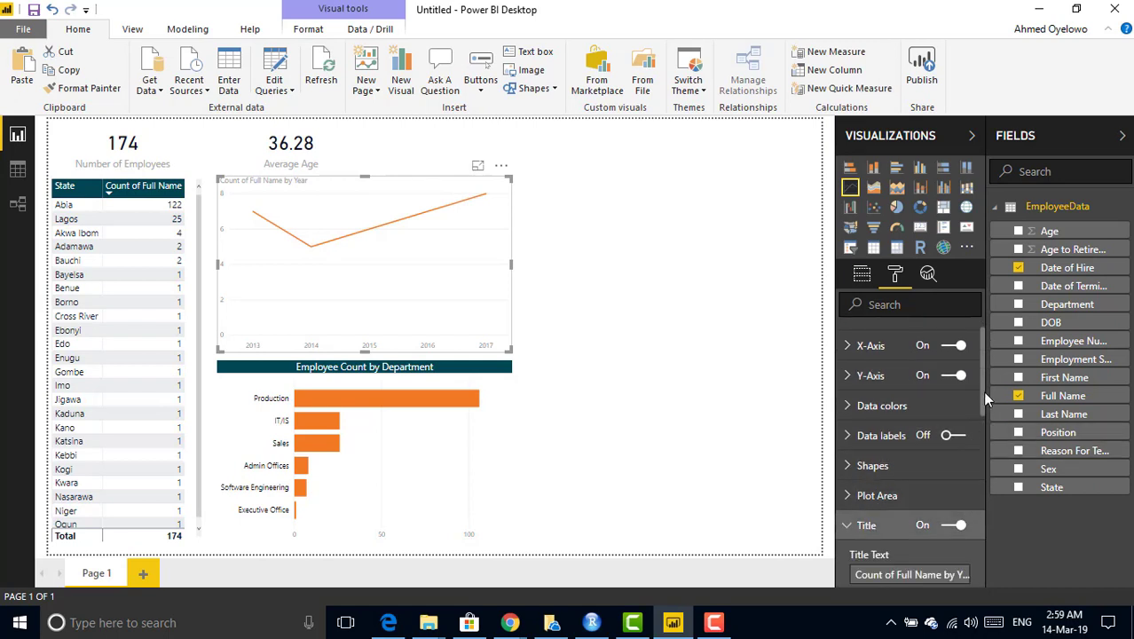
pyautogui.moveTo(983, 389); pyautogui.dragTo(981, 411)
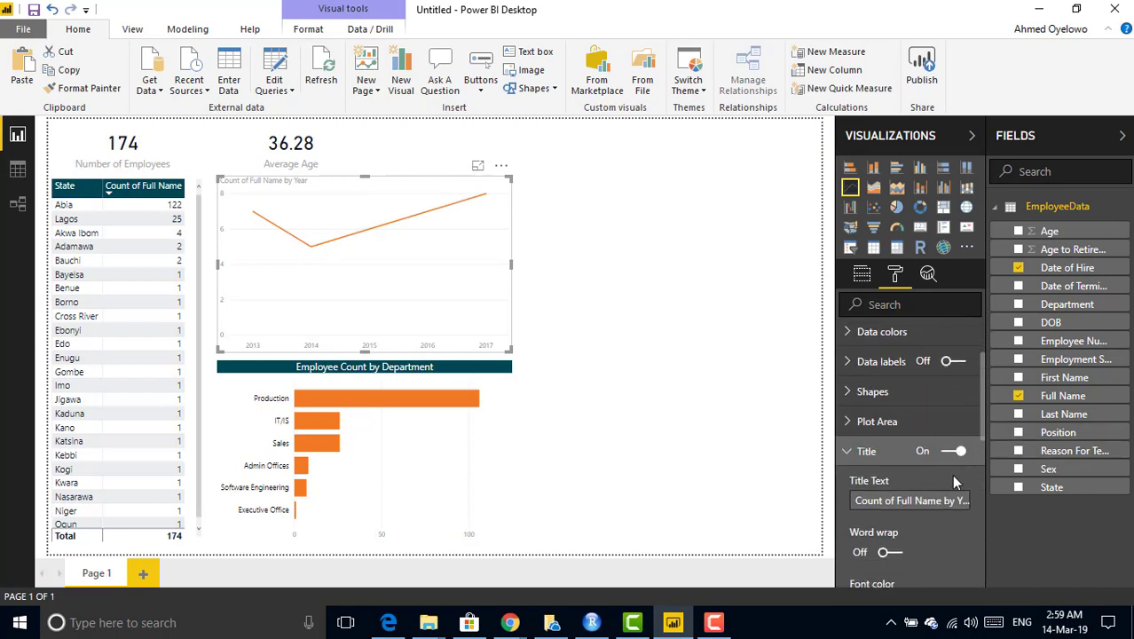
pyautogui.moveTo(953, 501); pyautogui.dragTo(804, 489)
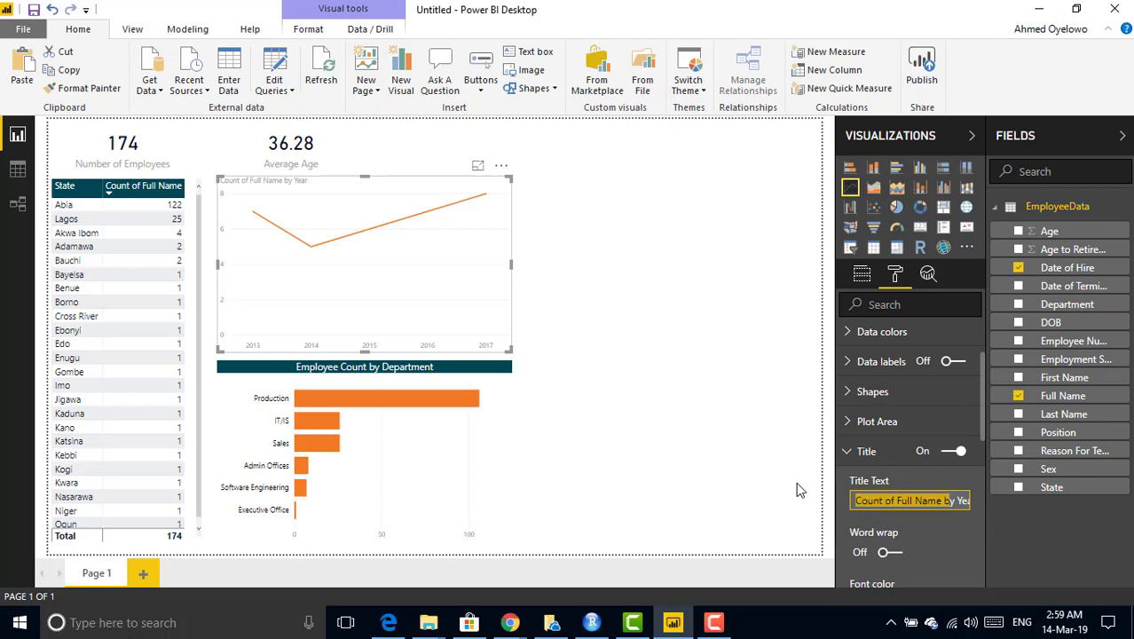
pyautogui.press('BackSpace')
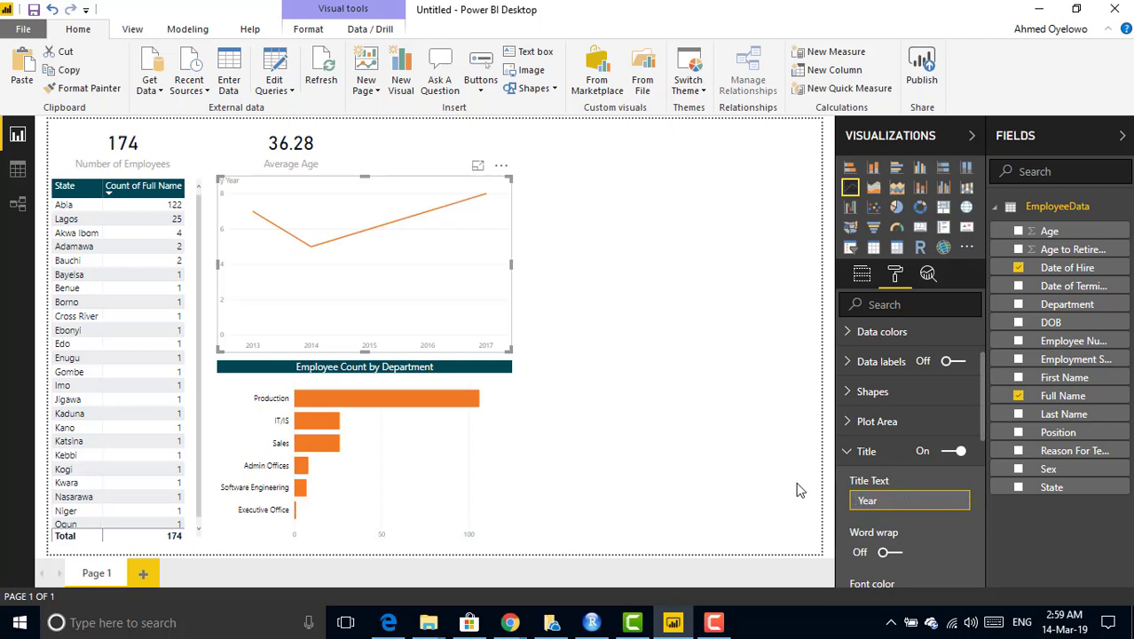
pyautogui.write('Recruitment')
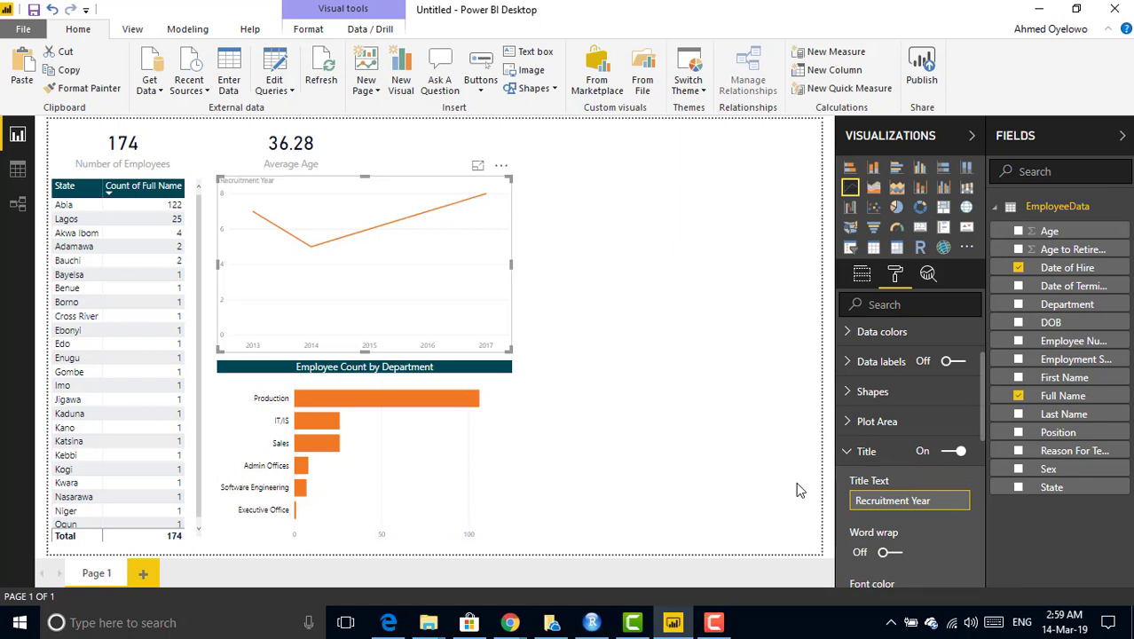
pyautogui.write(' by')
# - Style the line chart's title with a dark teal background, white font and centered alignment
pyautogui.moveTo(980, 386); pyautogui.dragTo(981, 445)
pyautogui.click(866, 483)
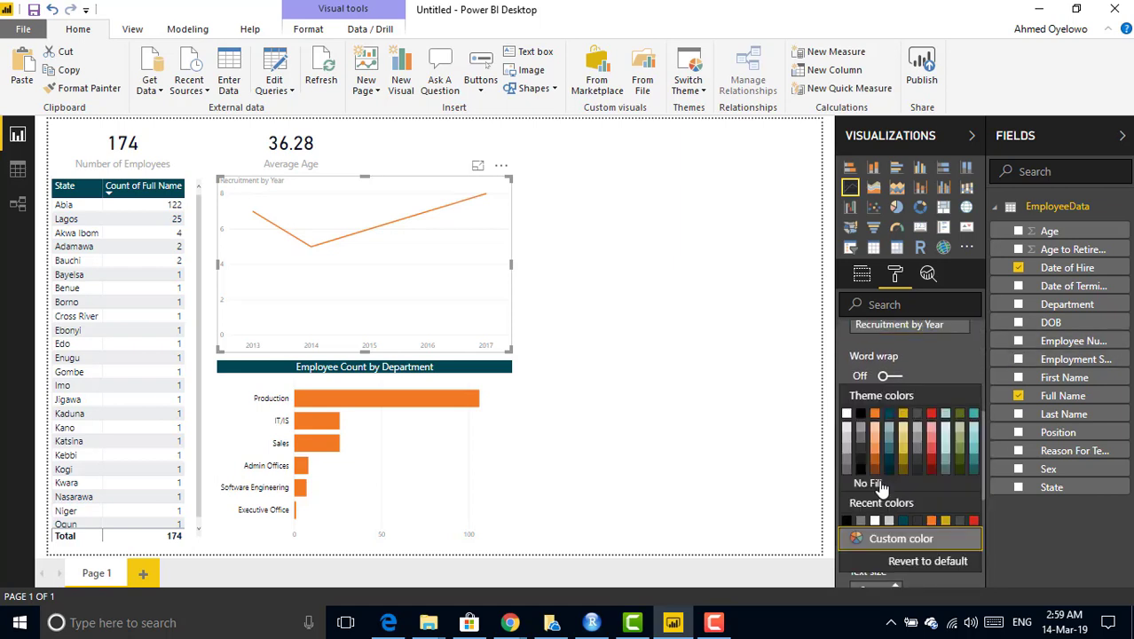
pyautogui.click(902, 522)
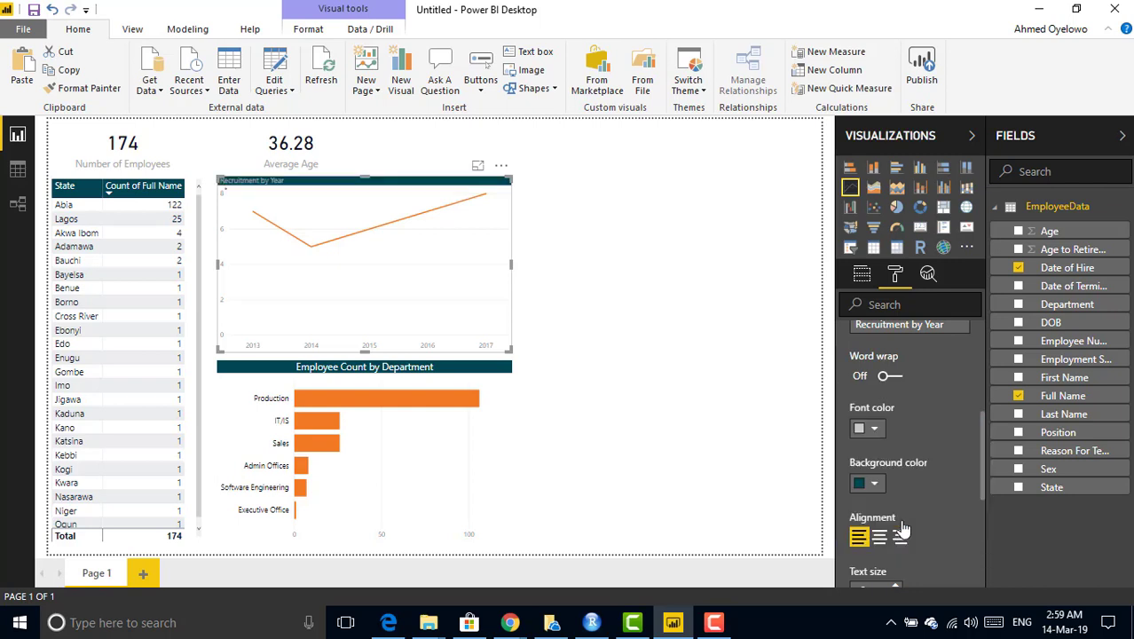
pyautogui.click(873, 430)
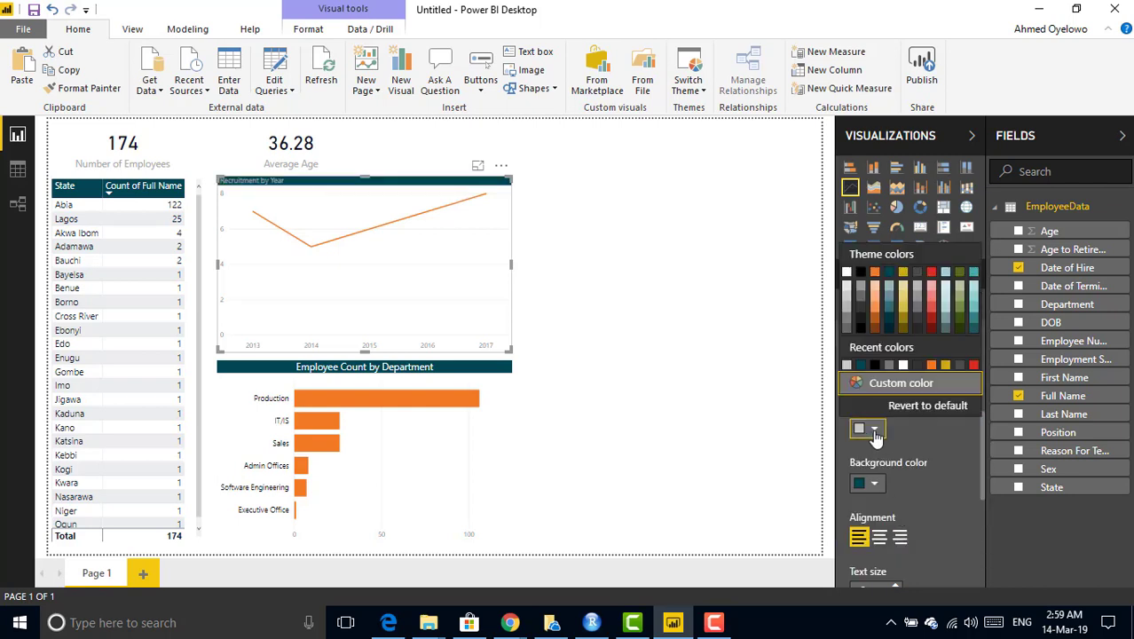
pyautogui.click(847, 276)
pyautogui.click(878, 537)
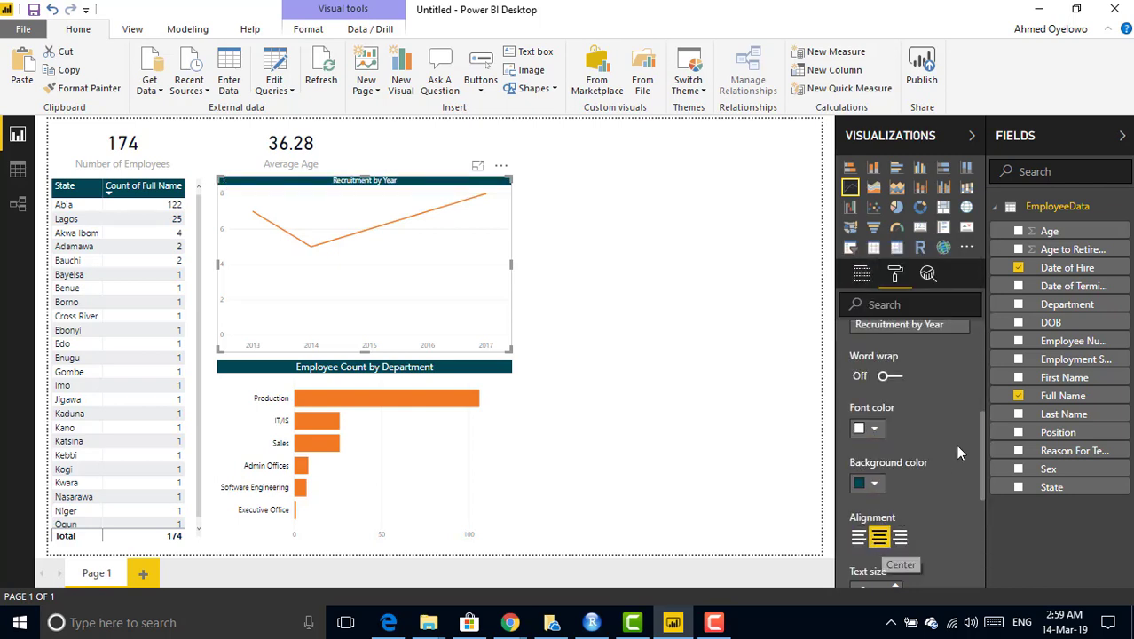
# - Set the Recruitment by Year title's text size to 12
pyautogui.scroll(-3, 980, 462)
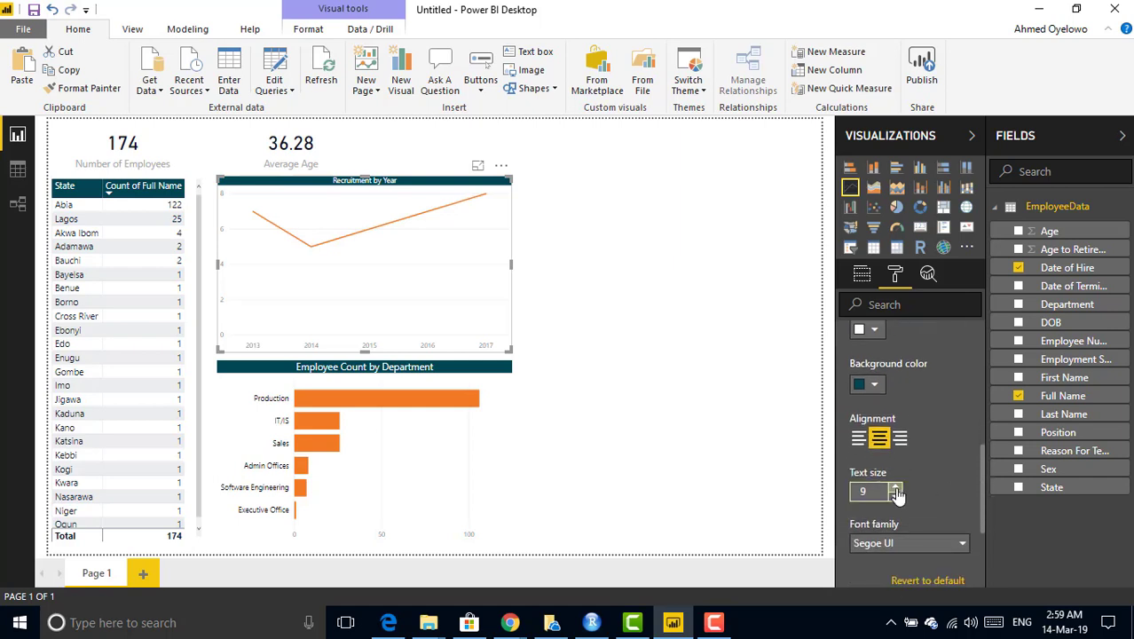
pyautogui.click(896, 488)
pyautogui.click(896, 489)
pyautogui.click(896, 488)
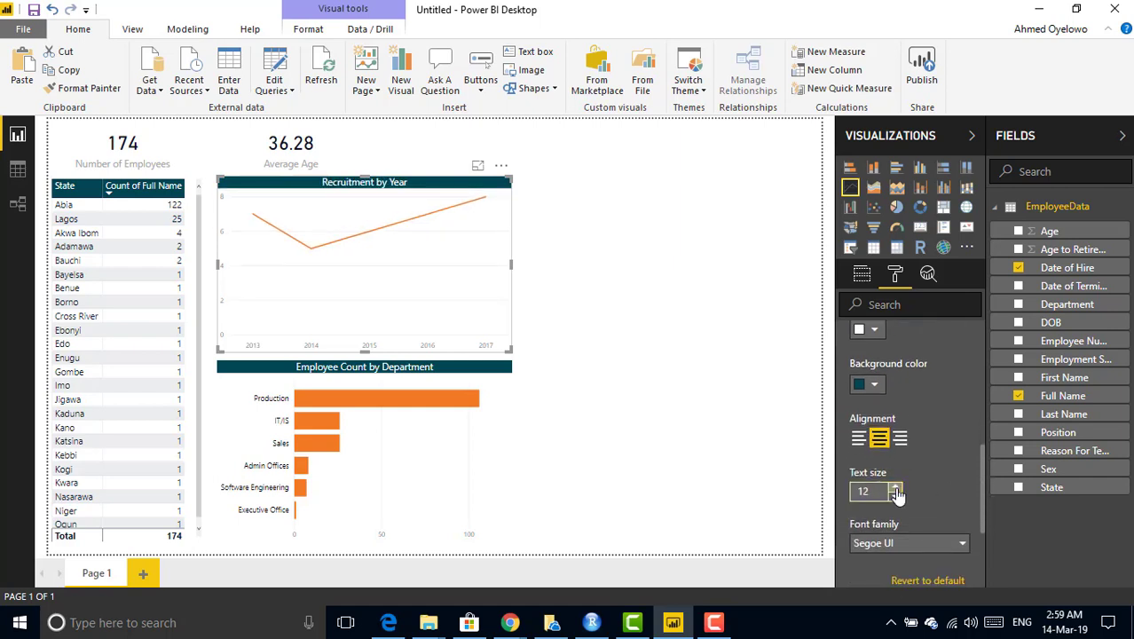
pyautogui.click(591, 291)
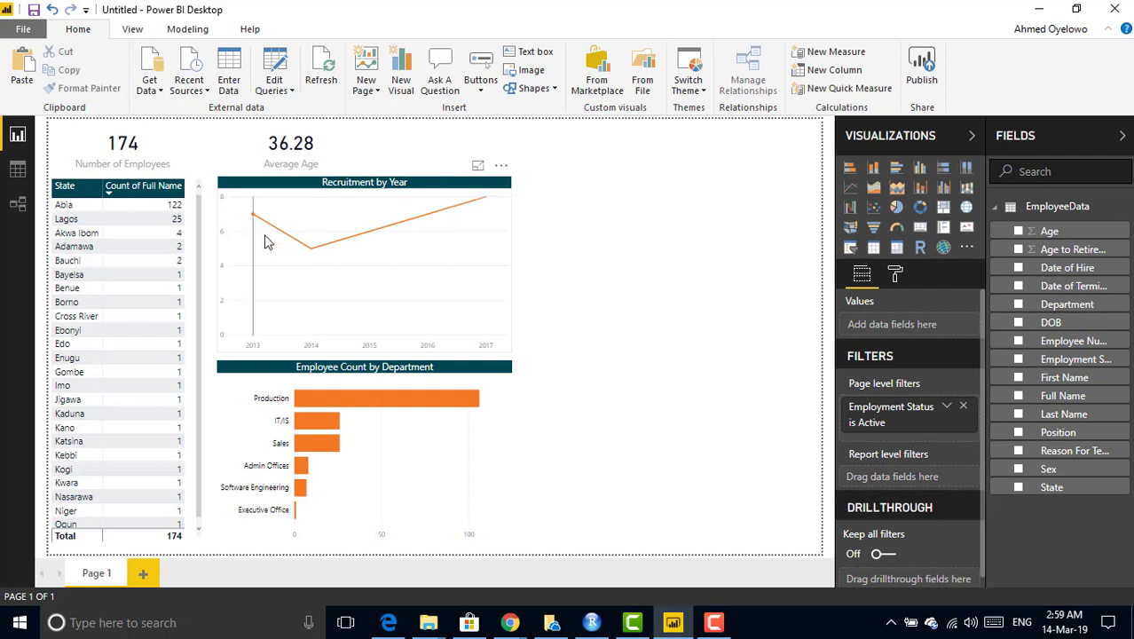
# - Turn on data labels for the Recruitment by Year chart, in black at text size 12
pyautogui.click(450, 185)
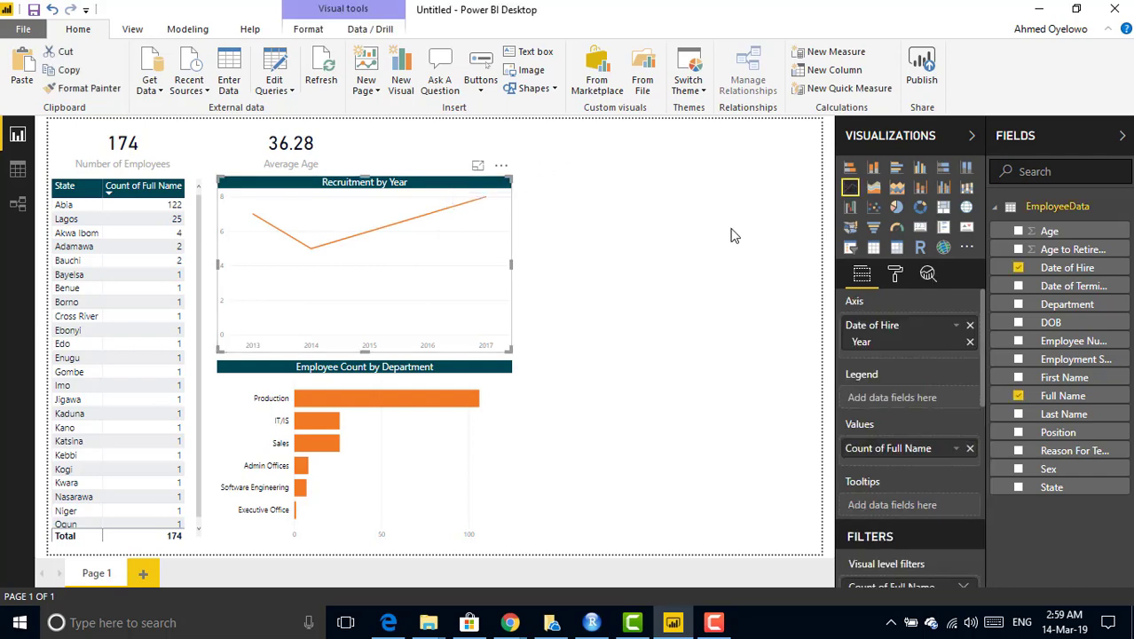
pyautogui.click(894, 277)
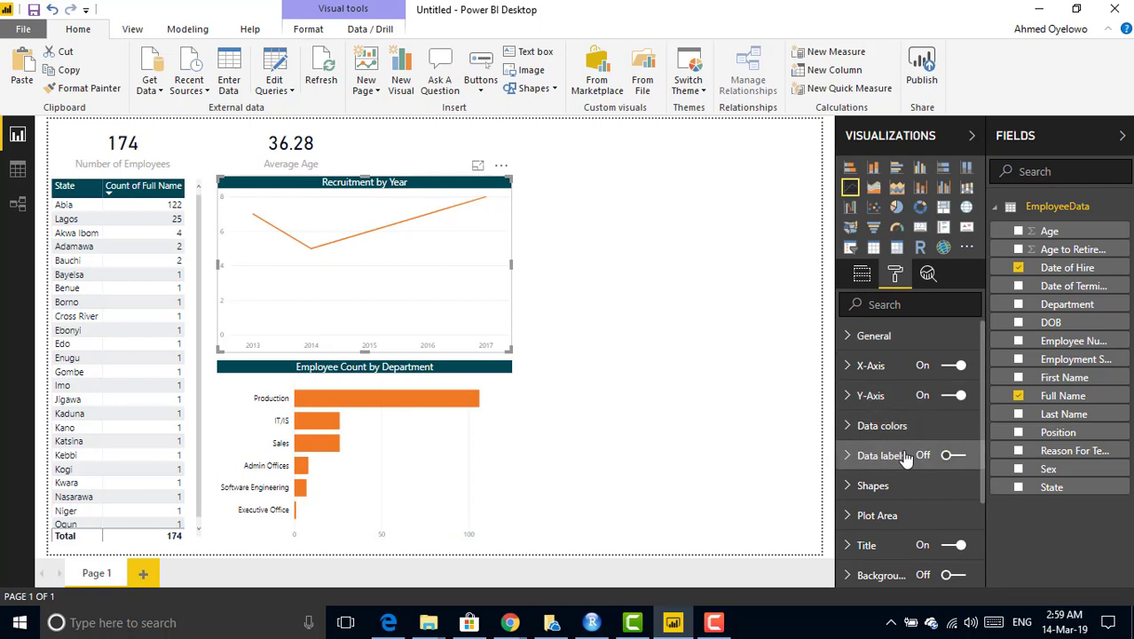
pyautogui.click(948, 456)
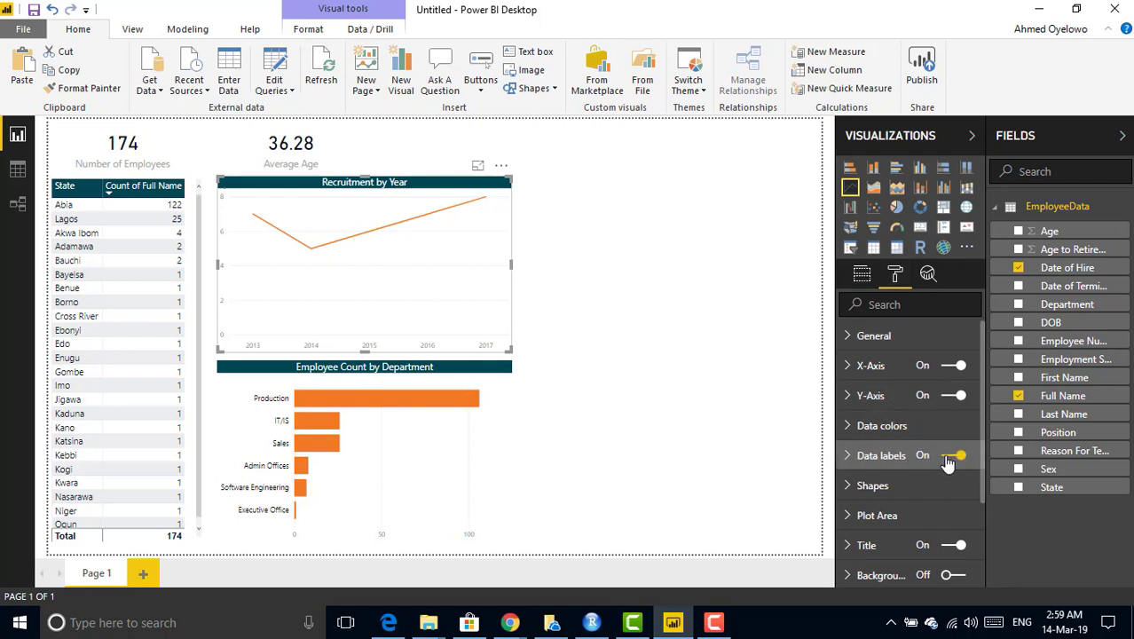
pyautogui.click(850, 456)
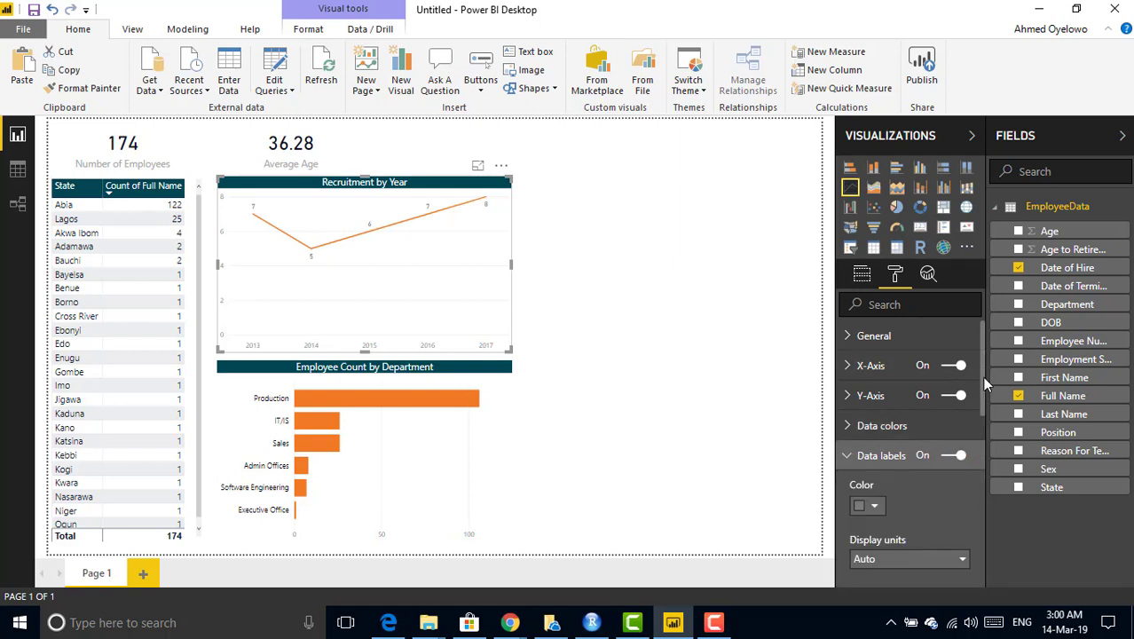
pyautogui.moveTo(983, 377); pyautogui.dragTo(973, 433)
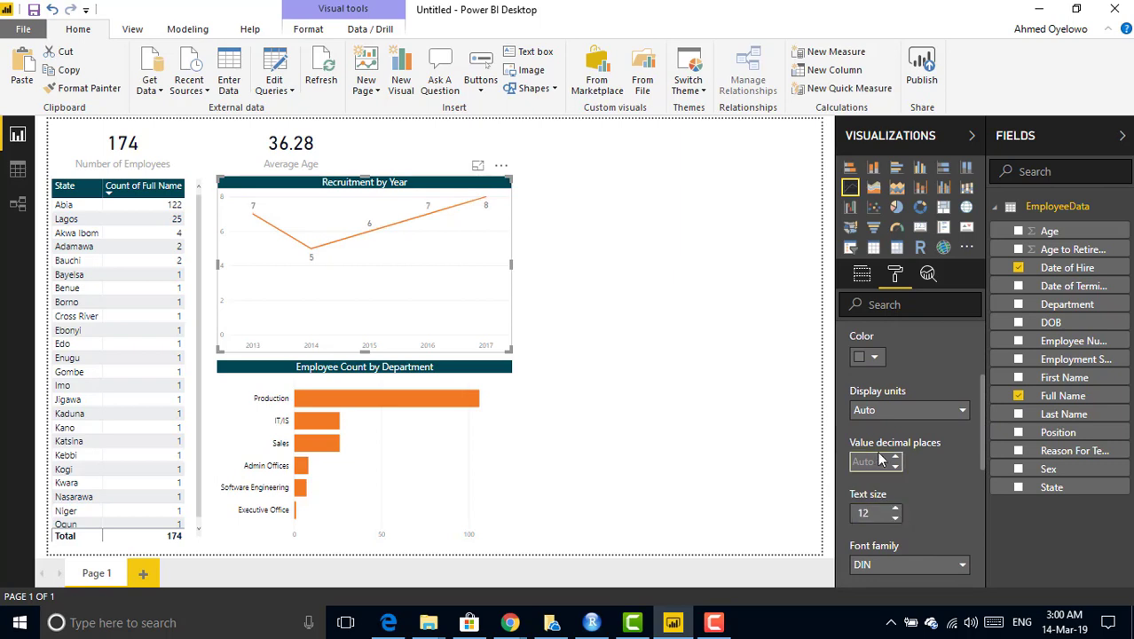
pyautogui.click(876, 357)
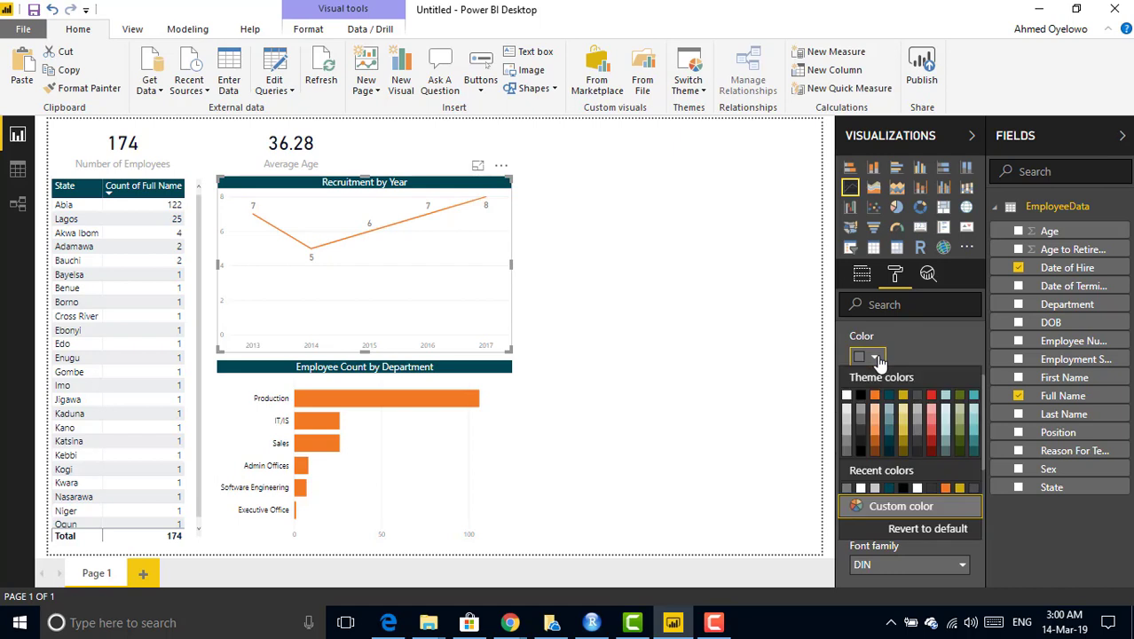
pyautogui.click(860, 397)
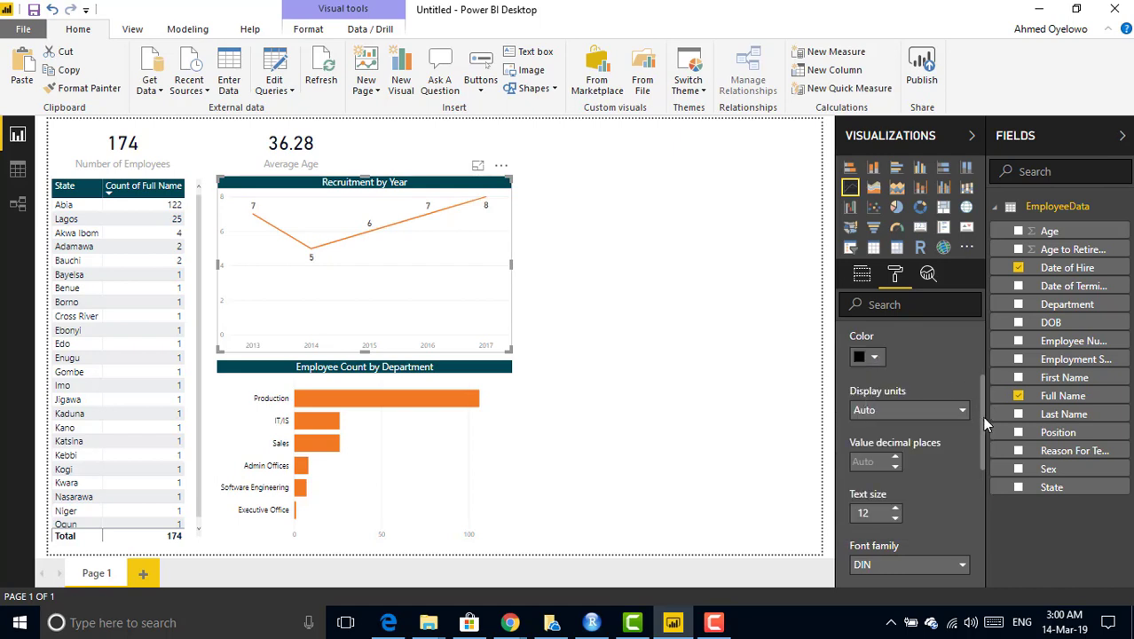
pyautogui.moveTo(982, 416); pyautogui.dragTo(982, 391)
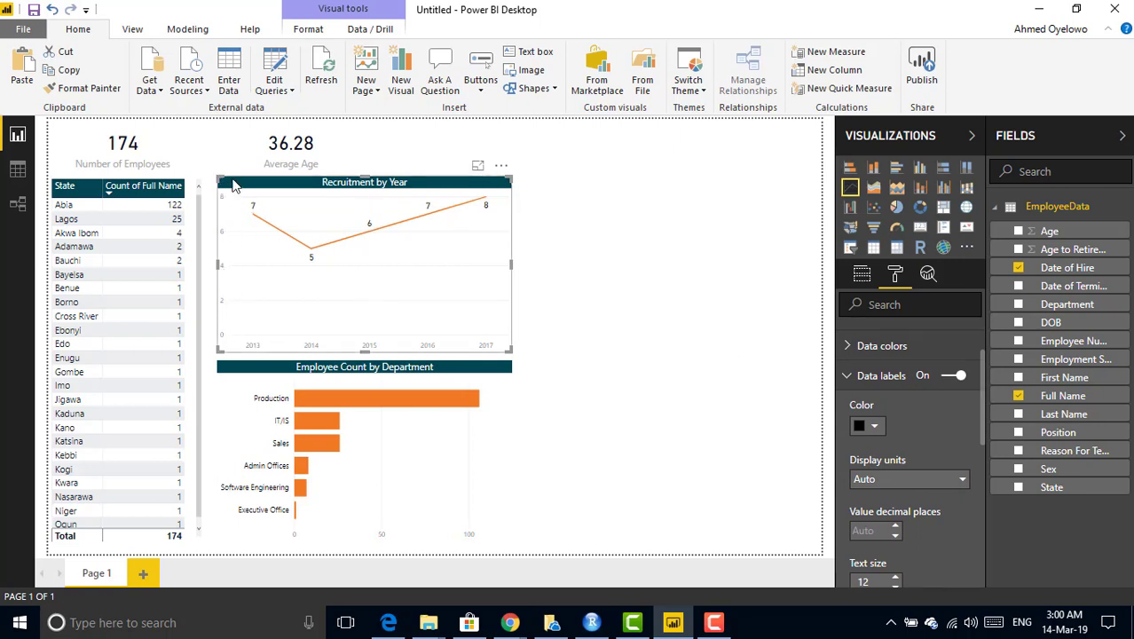
# - Turn off the Y-axis of the Recruitment by Year chart
pyautogui.click(849, 380)
pyautogui.moveTo(980, 401); pyautogui.dragTo(980, 356)
pyautogui.click(957, 383)
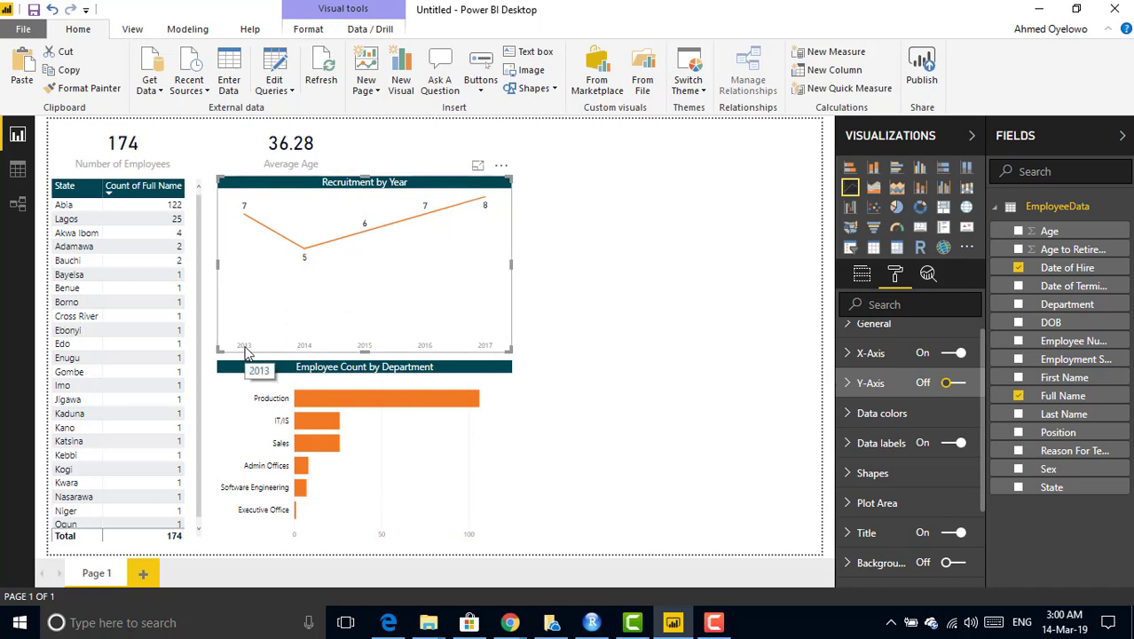
# - Format the Recruitment by Year chart's X-axis labels with text size 12 and black color
pyautogui.moveTo(304, 343)
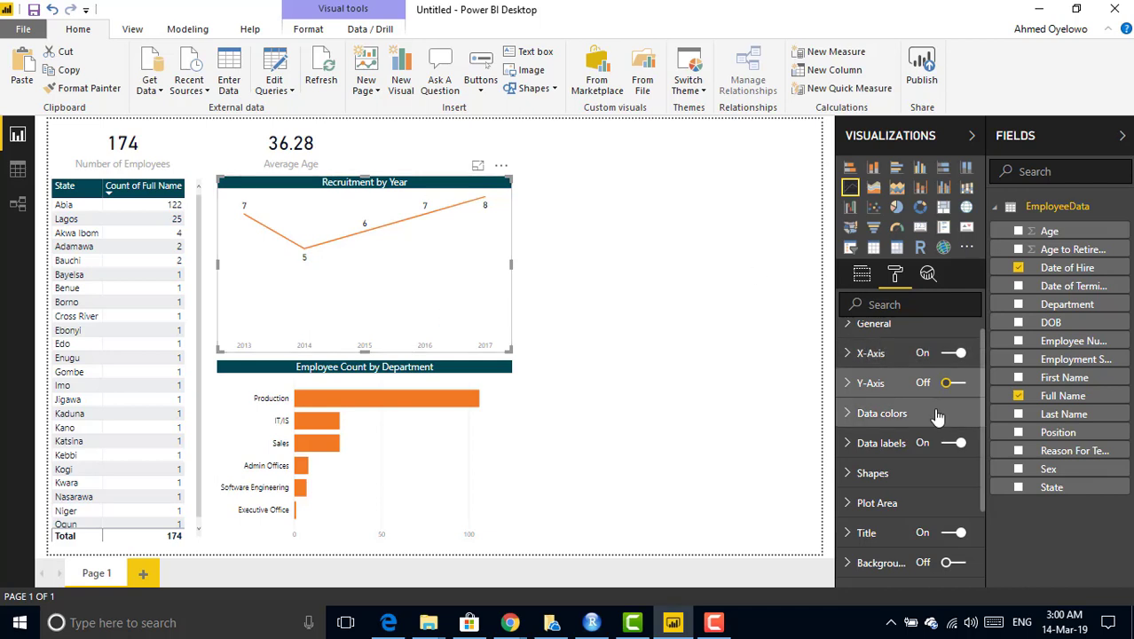
pyautogui.click(849, 356)
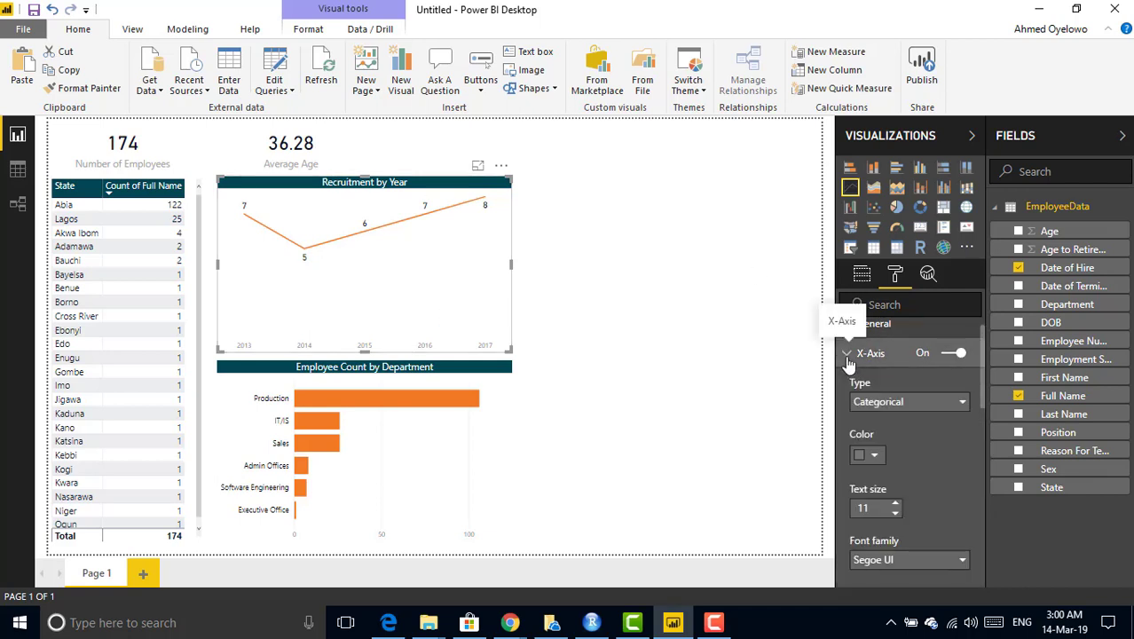
pyautogui.click(895, 503)
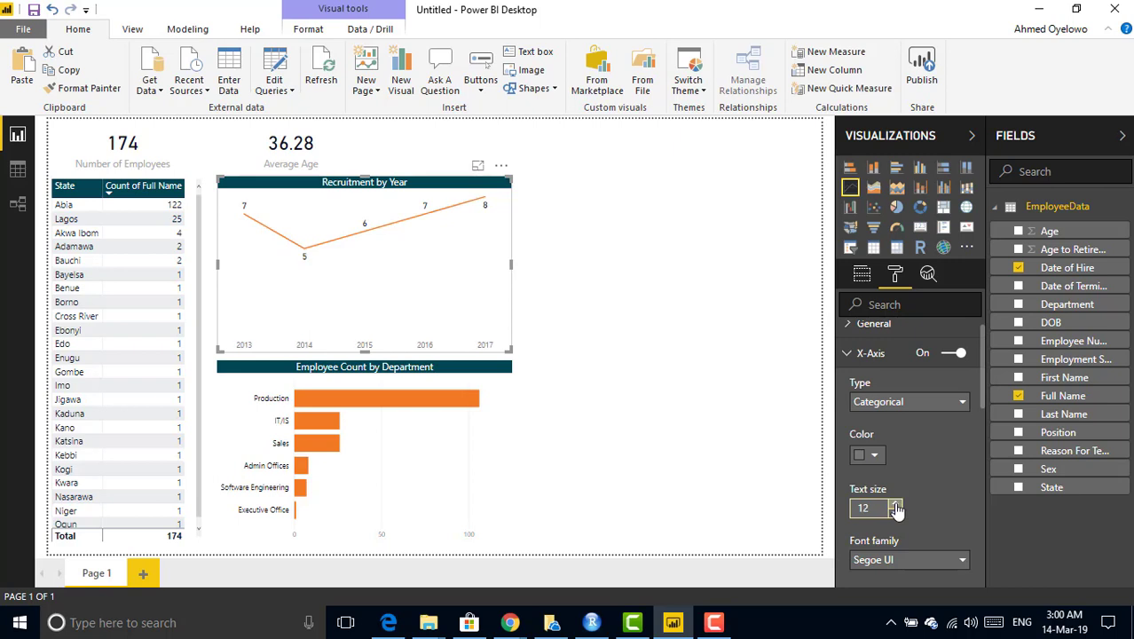
pyautogui.click(865, 455)
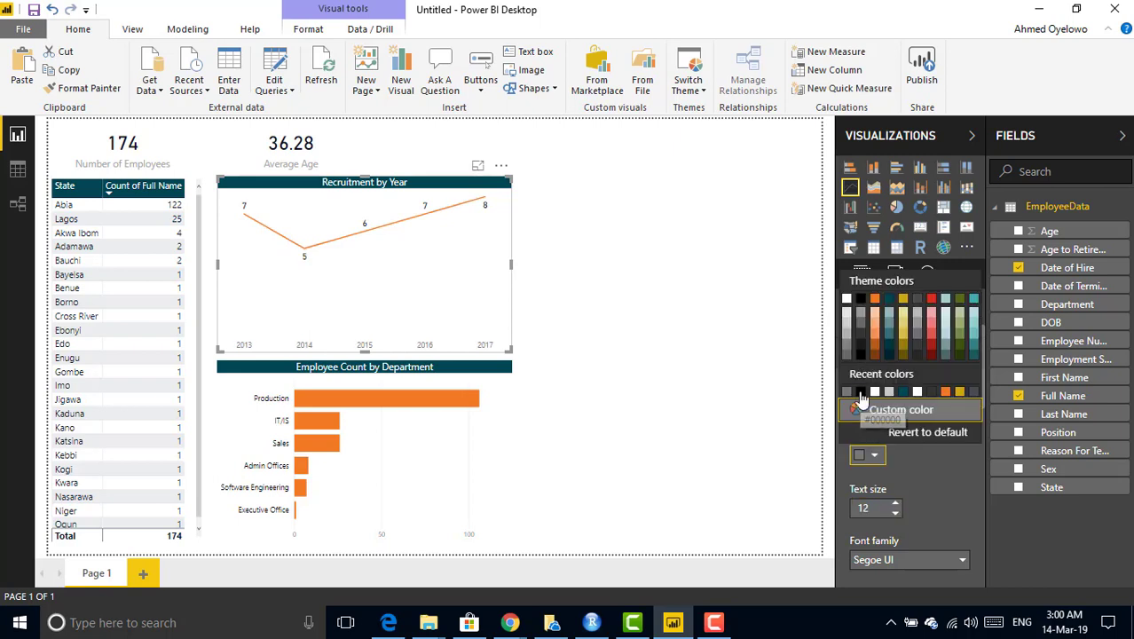
pyautogui.click(860, 392)
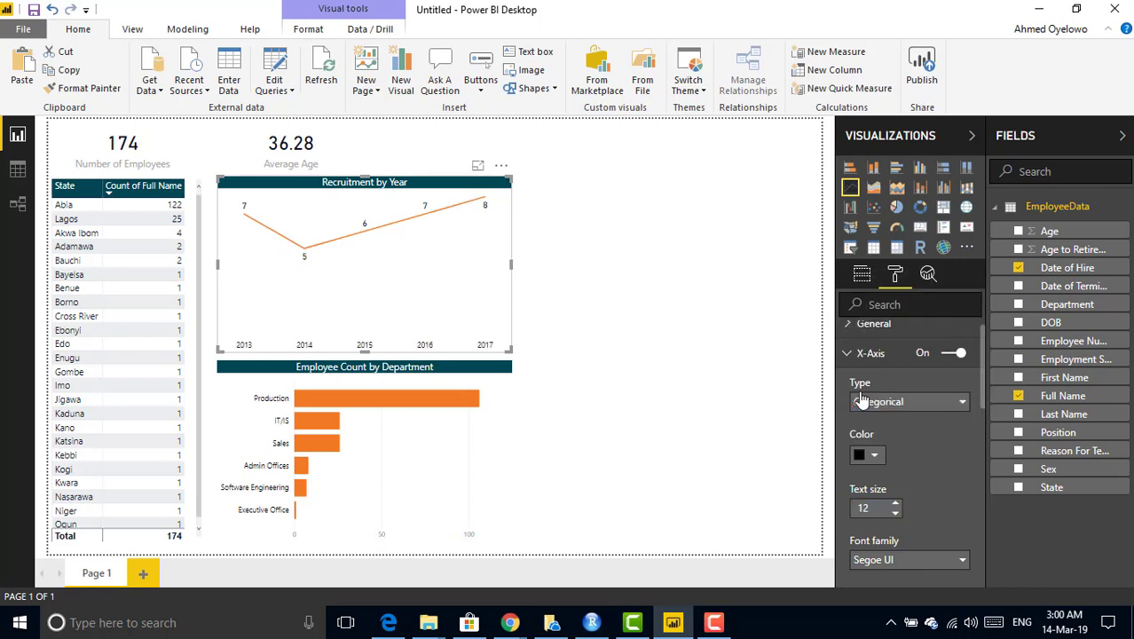
pyautogui.click(573, 287)
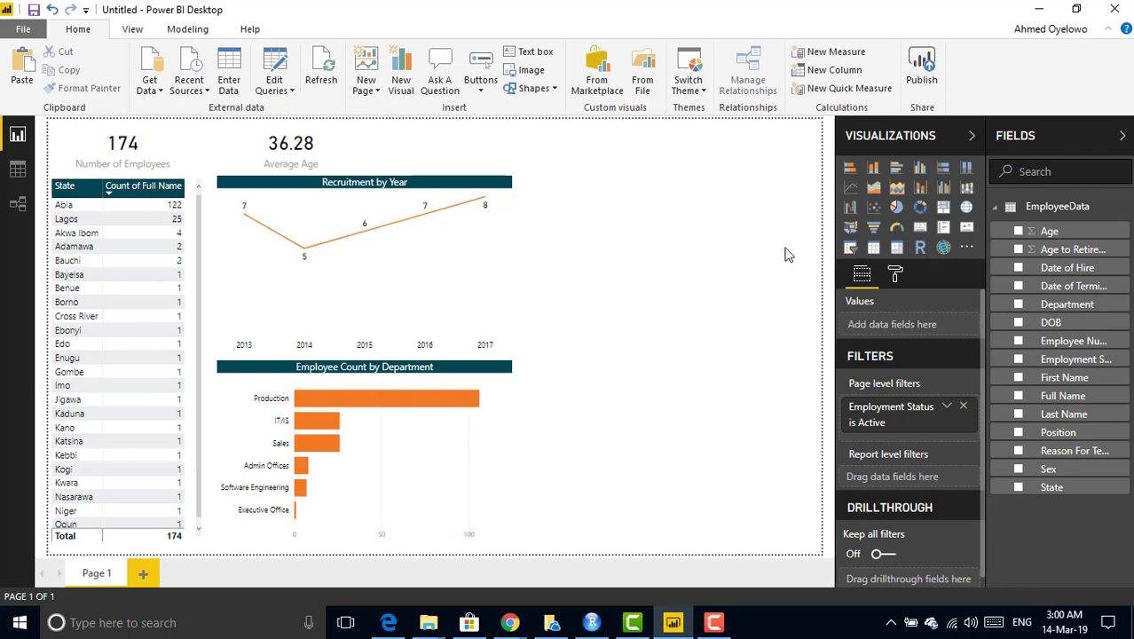
# - Add a table of Full Name and Age to Retirement beside the charts and extend it to the bottom of the page
pyautogui.click(874, 250)
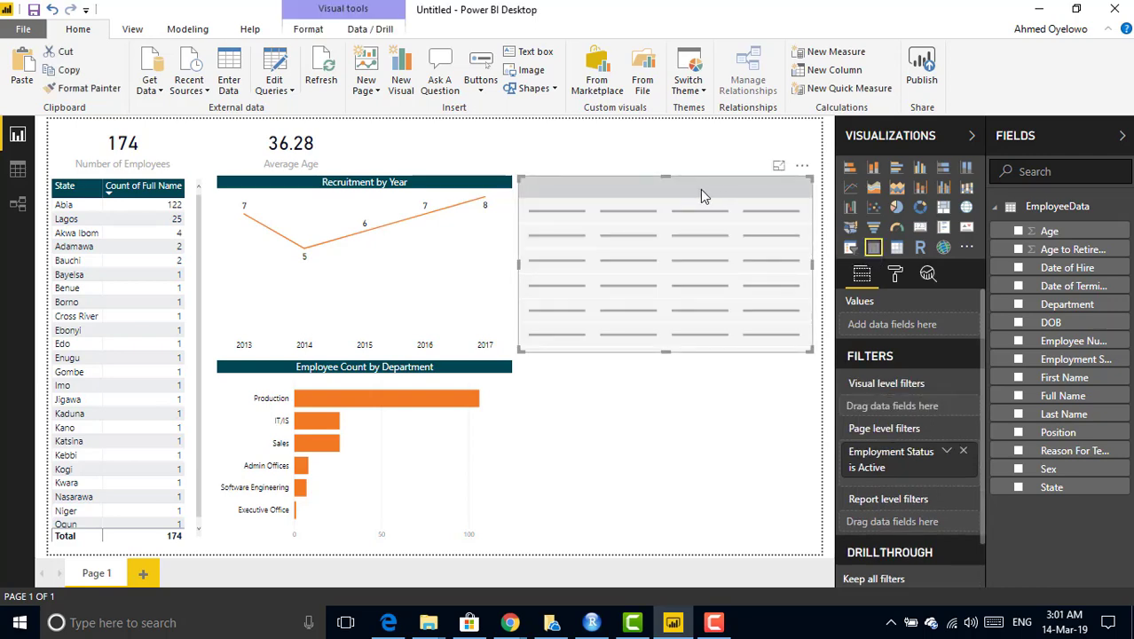
pyautogui.click(1019, 397)
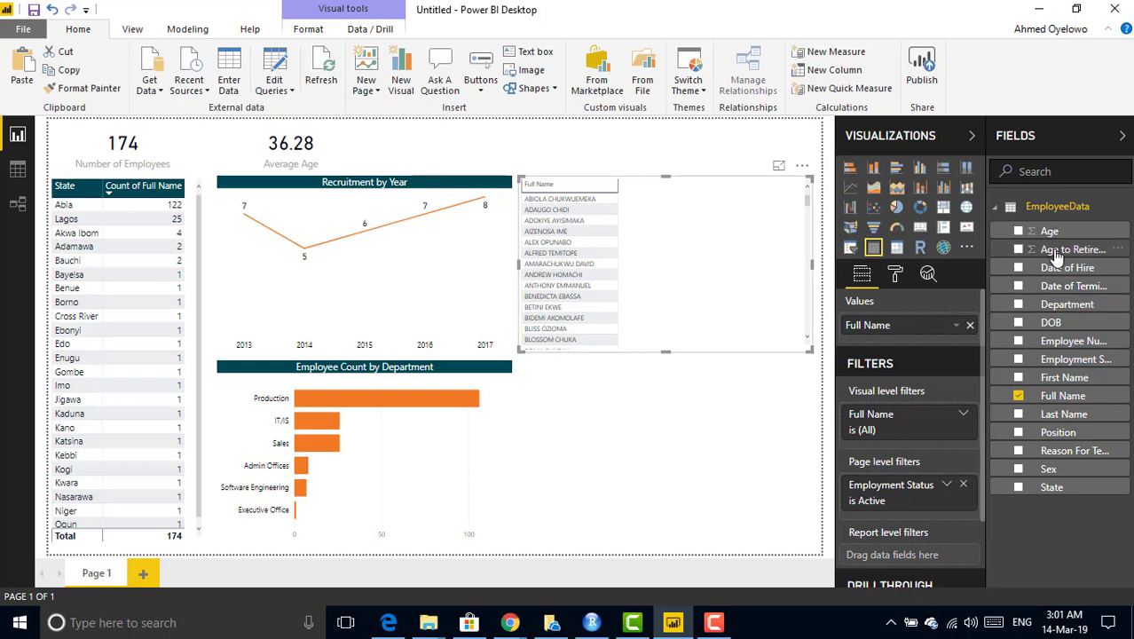
pyautogui.click(1018, 250)
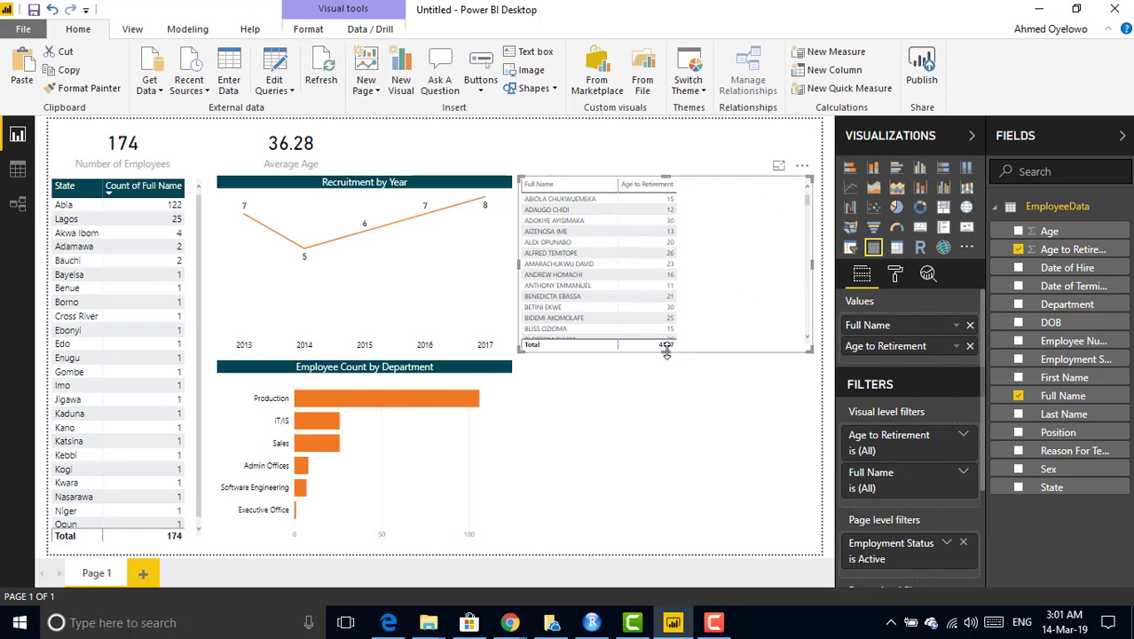
pyautogui.moveTo(667, 351); pyautogui.dragTo(673, 550)
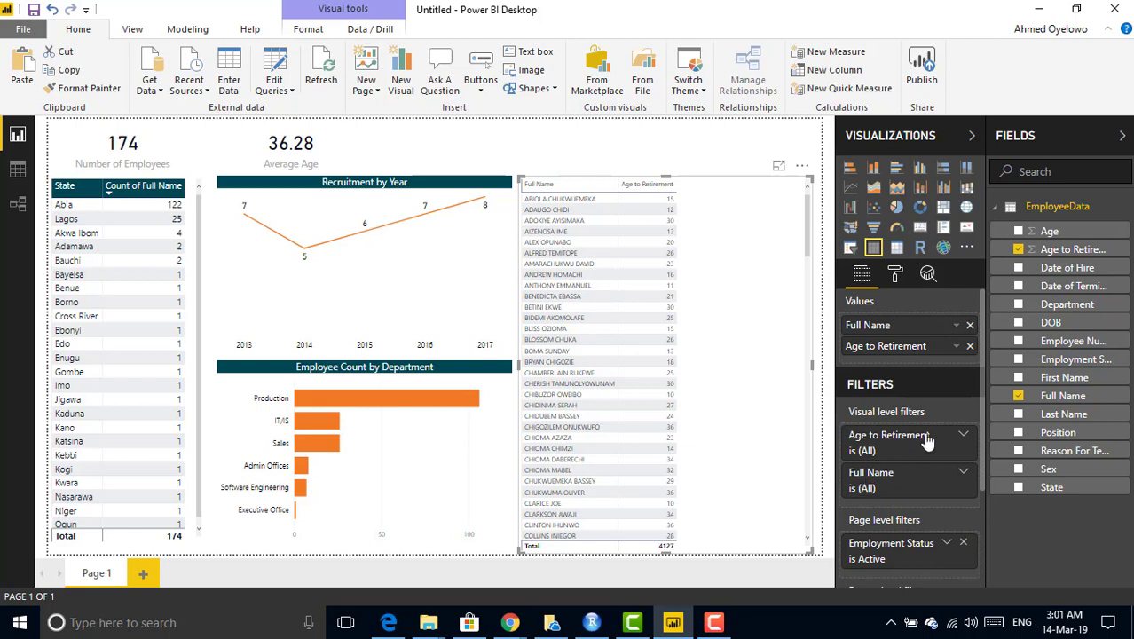
# - Filter the Full Name table to Age to Retirement less than 16 and narrow the table to fit its columns
pyautogui.moveTo(980, 368); pyautogui.dragTo(980, 402)
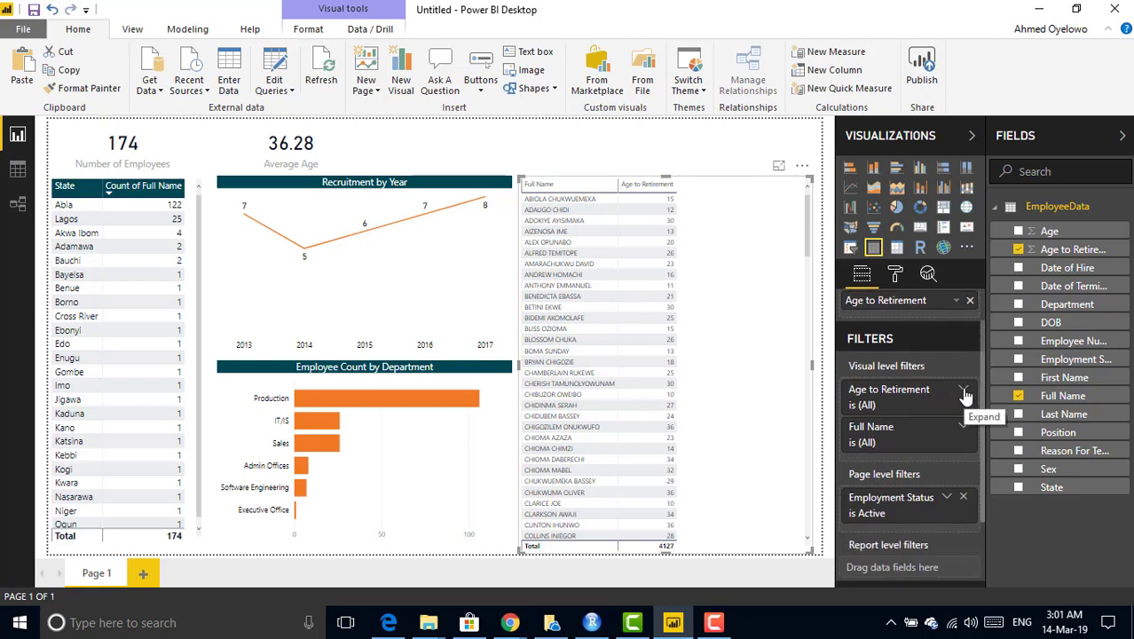
pyautogui.click(964, 393)
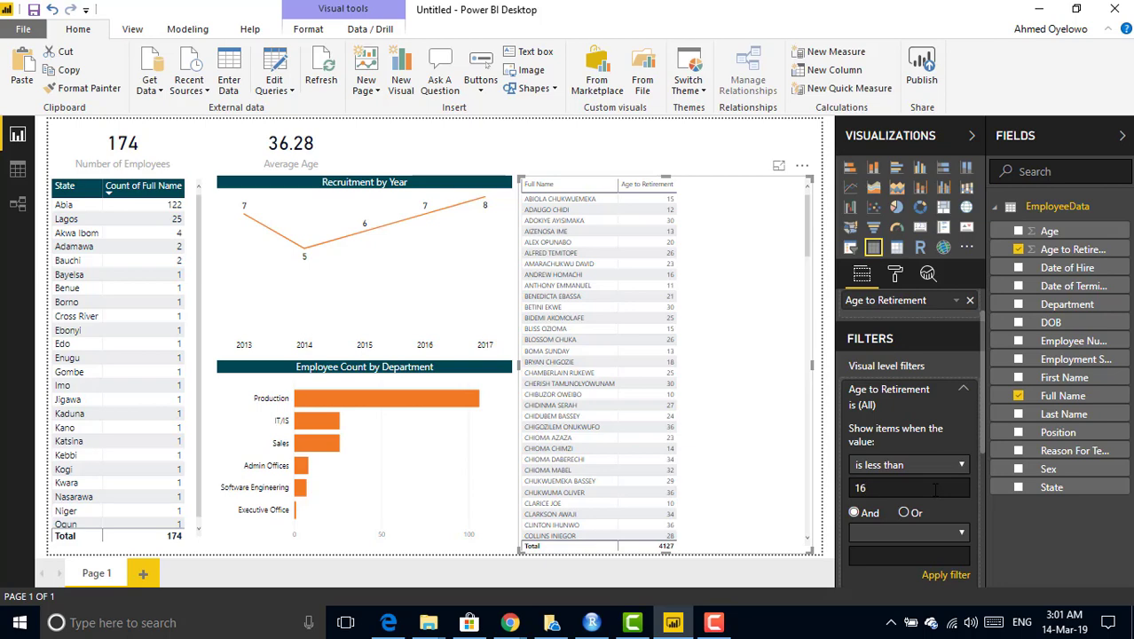
pyautogui.click(942, 578)
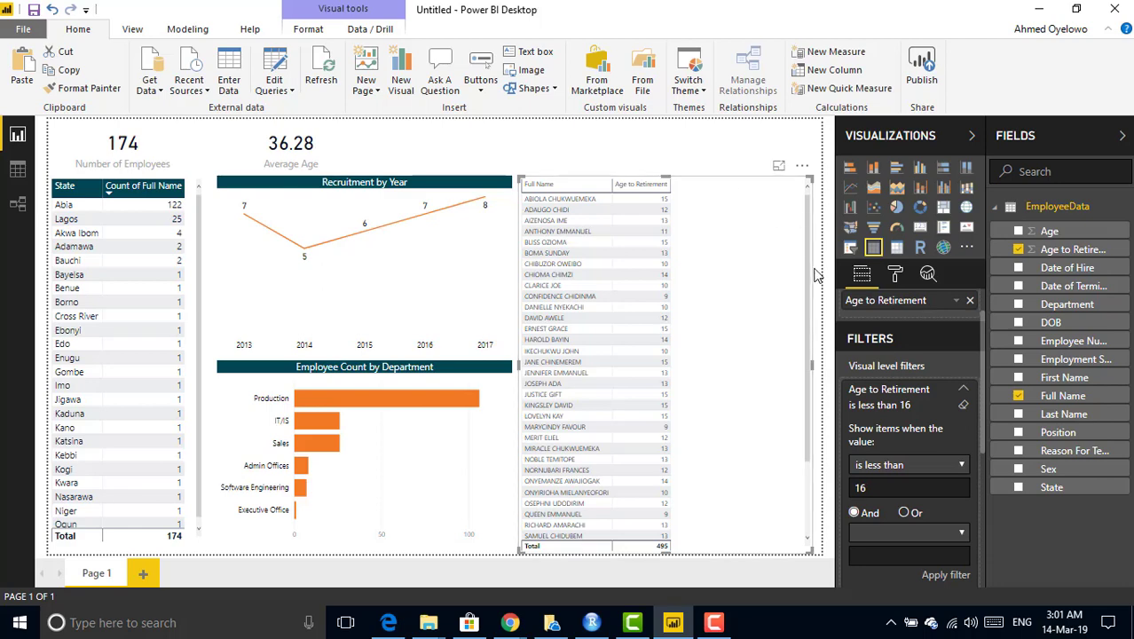
pyautogui.moveTo(812, 369); pyautogui.dragTo(699, 317)
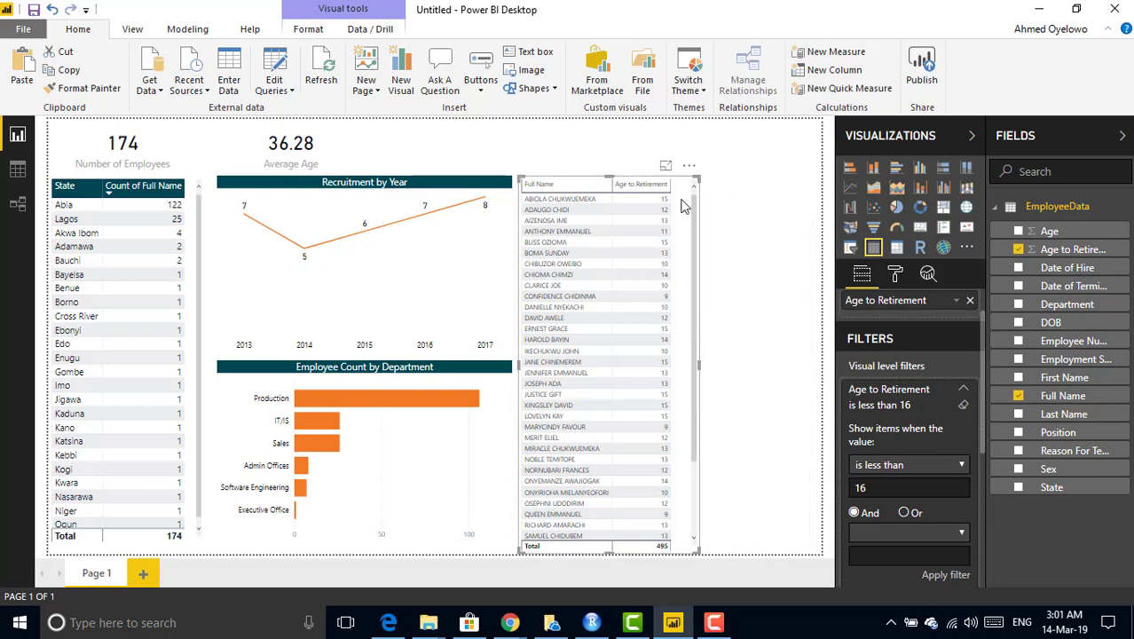
pyautogui.click(711, 196)
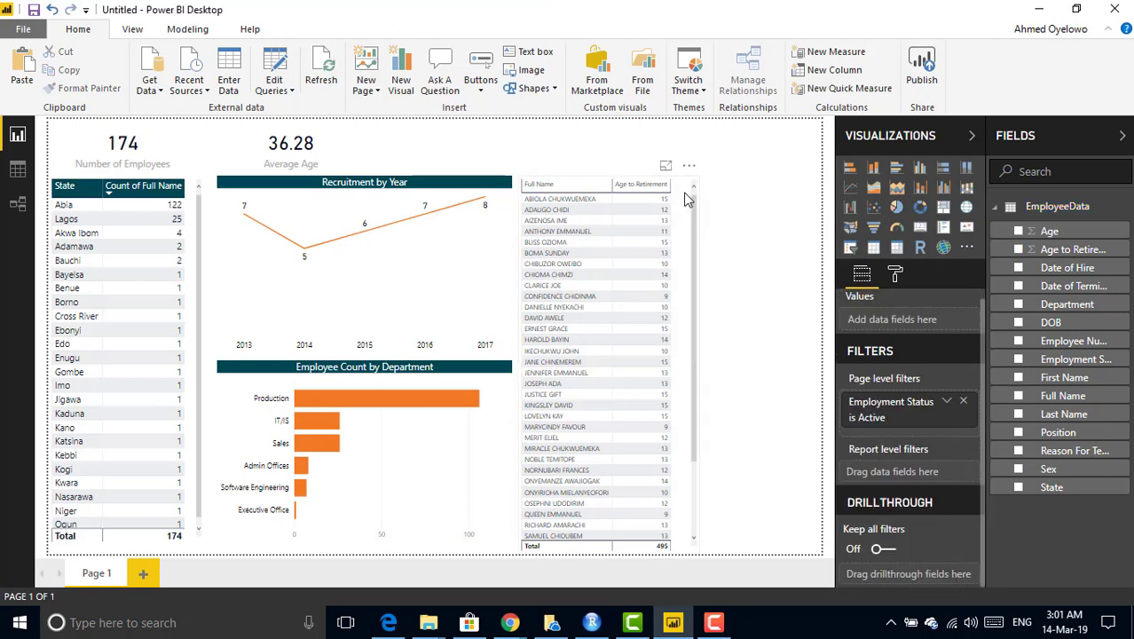
# - Sort the retirement table by Age to Retirement in ascending order
pyautogui.click(686, 195)
pyautogui.scroll(-3, 697, 213)
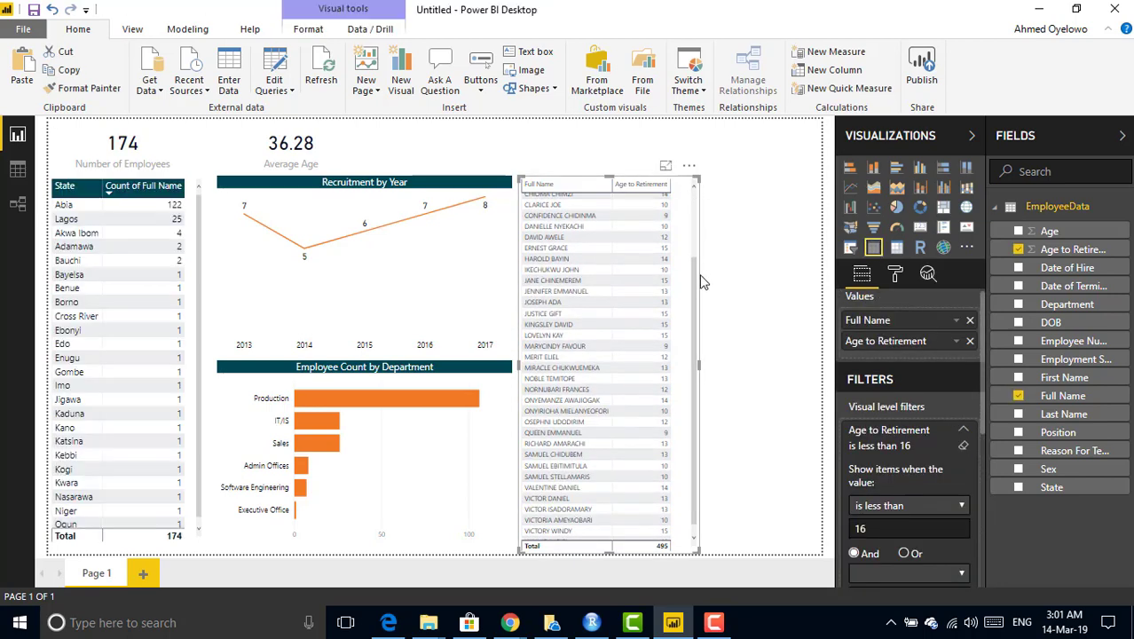
pyautogui.scroll(3, 688, 222)
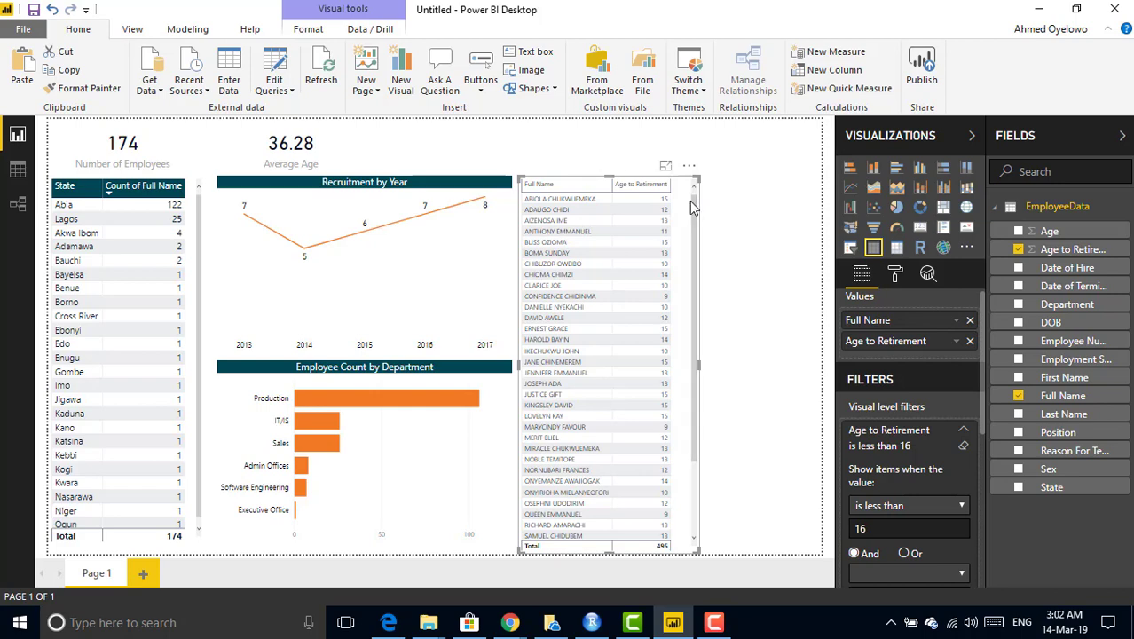
pyautogui.click(618, 188)
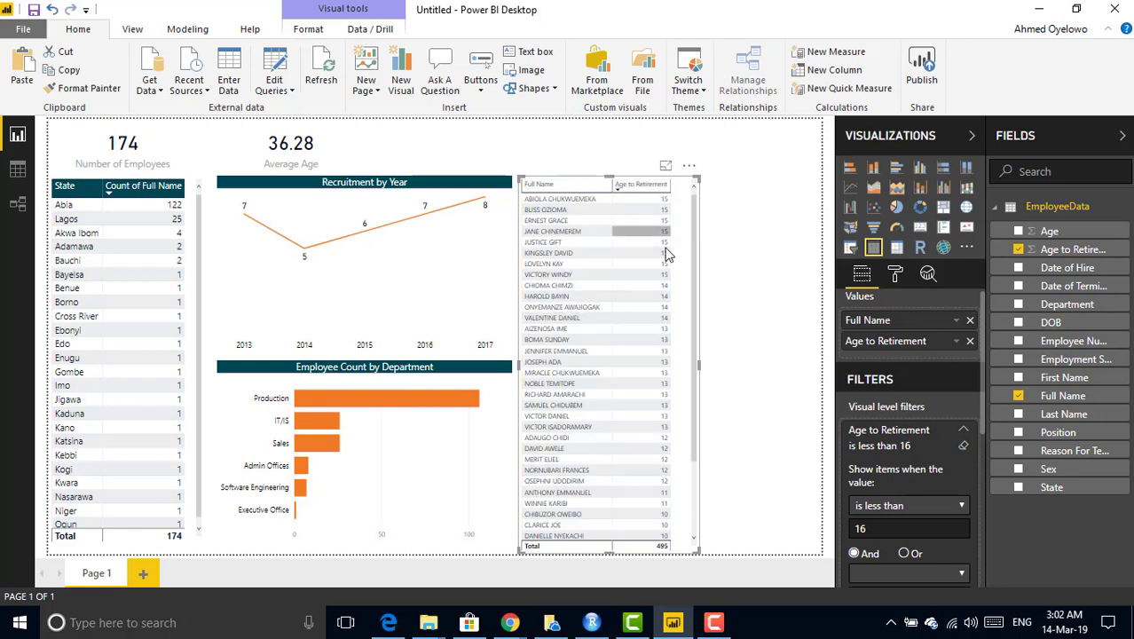
pyautogui.click(620, 188)
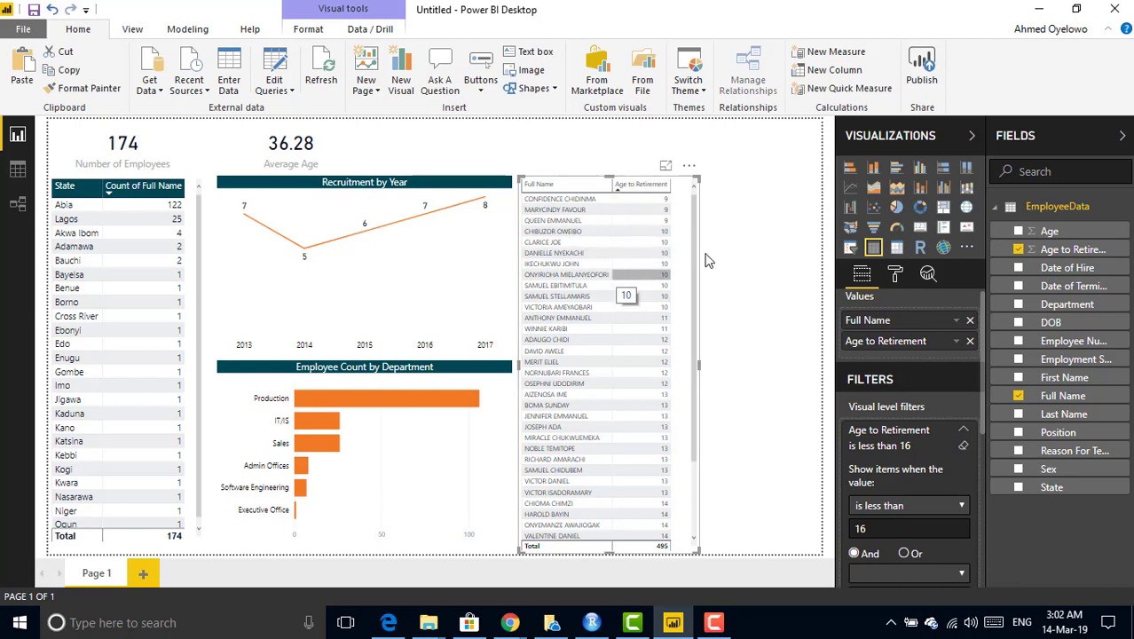
# - Set the retirement table's grid text size to 11 and widen the table until both columns fit
pyautogui.click(895, 275)
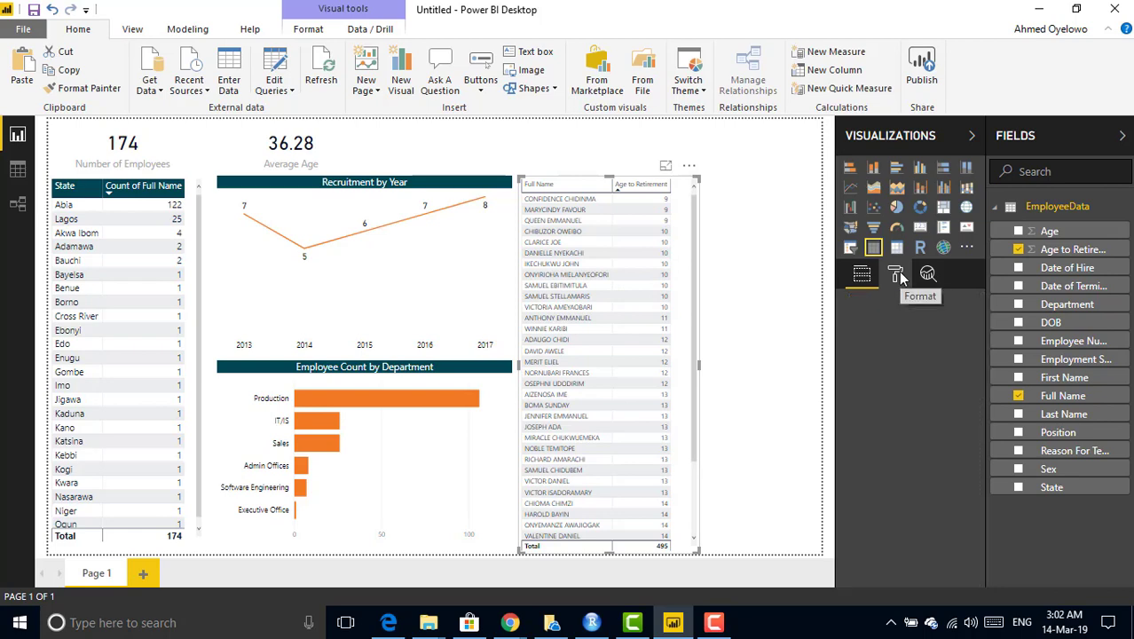
pyautogui.click(892, 306)
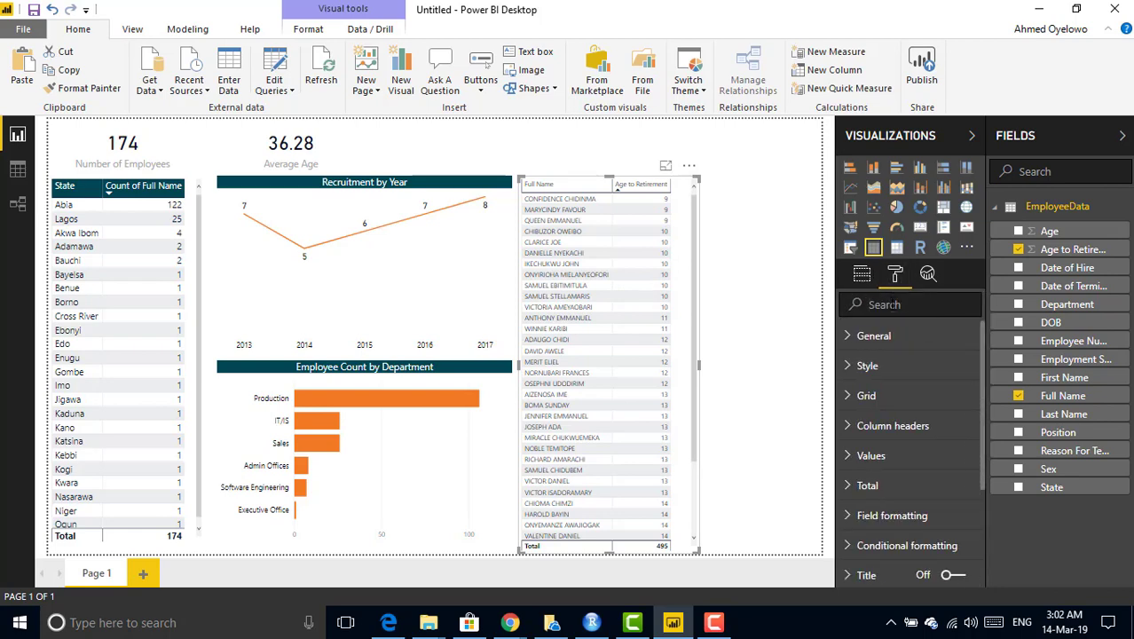
pyautogui.write('size')
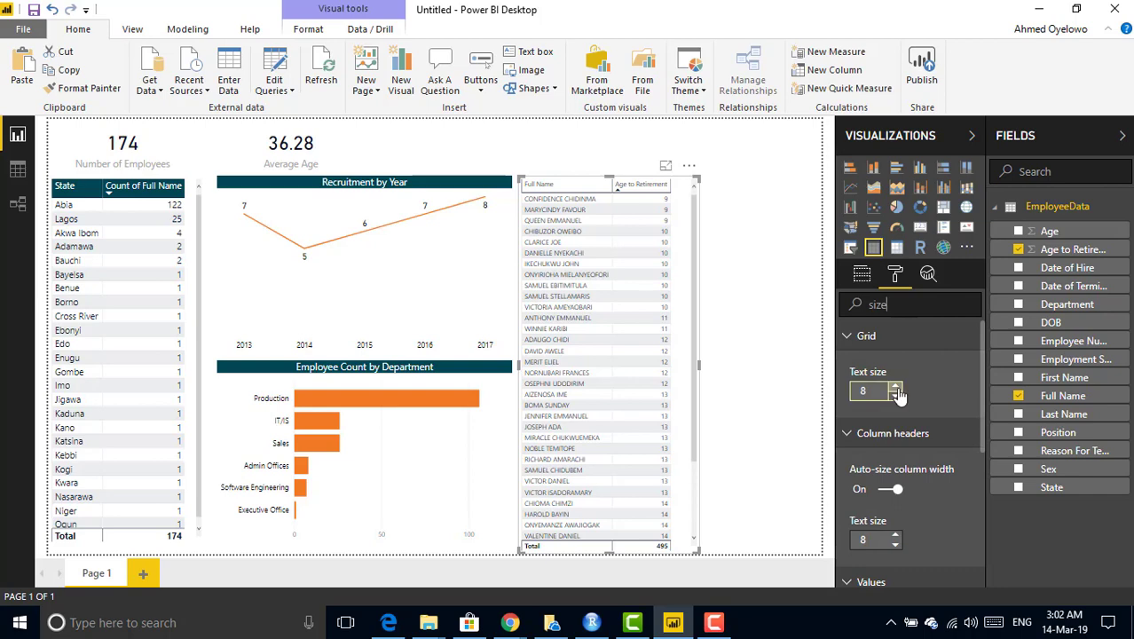
pyautogui.click(895, 388)
pyautogui.click(895, 389)
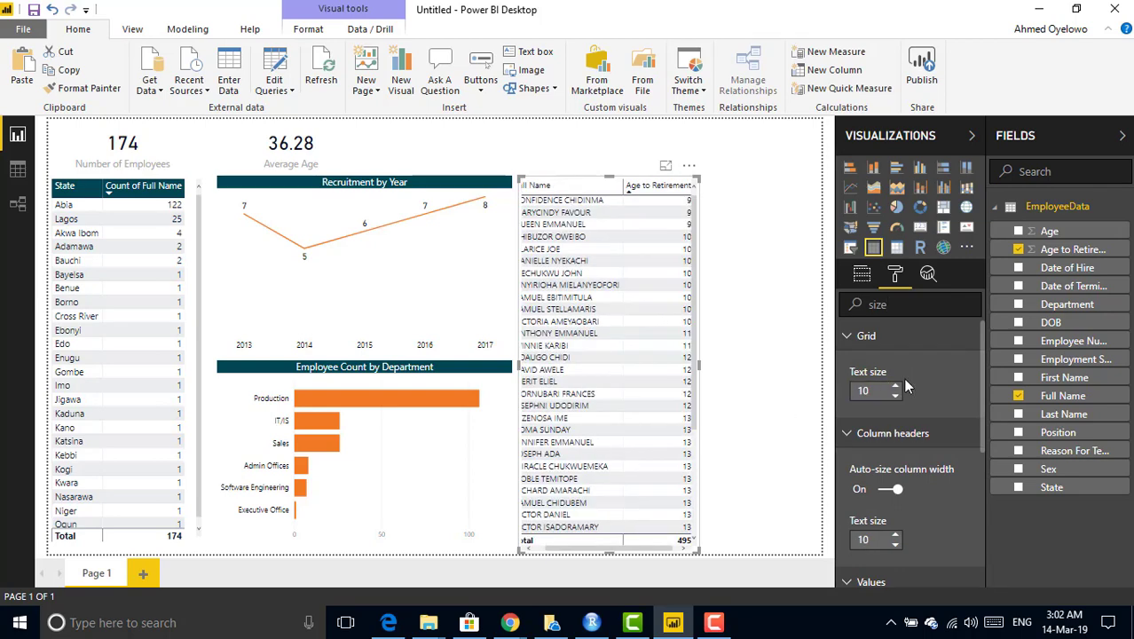
pyautogui.click(895, 389)
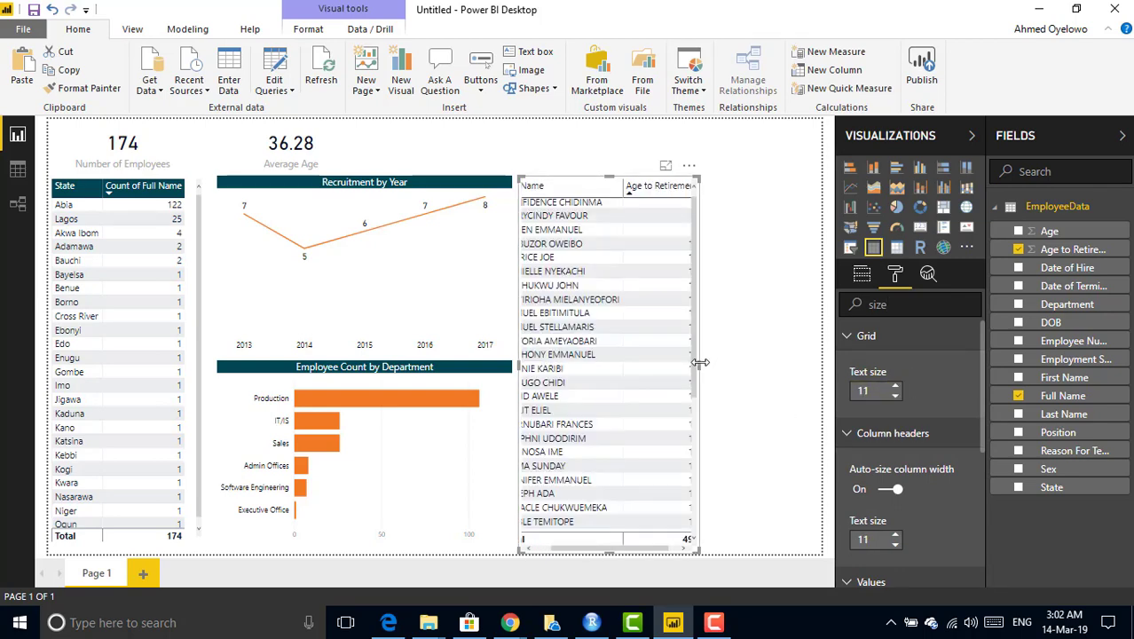
pyautogui.moveTo(700, 363); pyautogui.dragTo(740, 369)
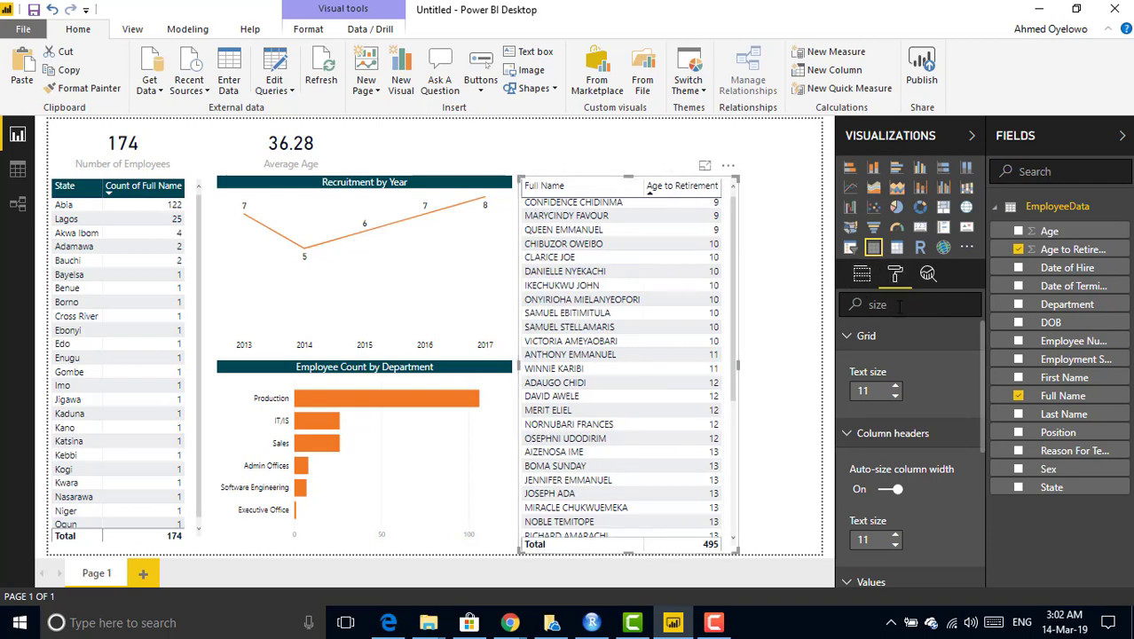
# - Format the retirement table's column headers with background color #004753 and white font, and widen the table slightly
pyautogui.moveTo(891, 304); pyautogui.dragTo(836, 299)
pyautogui.press('BackSpace')
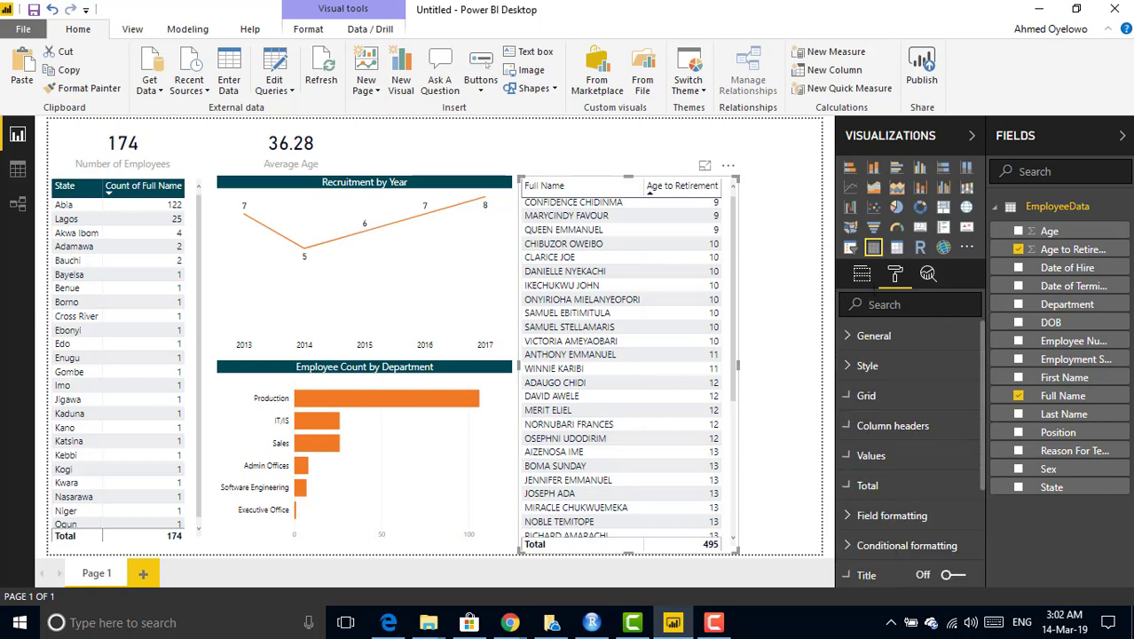
pyautogui.click(847, 427)
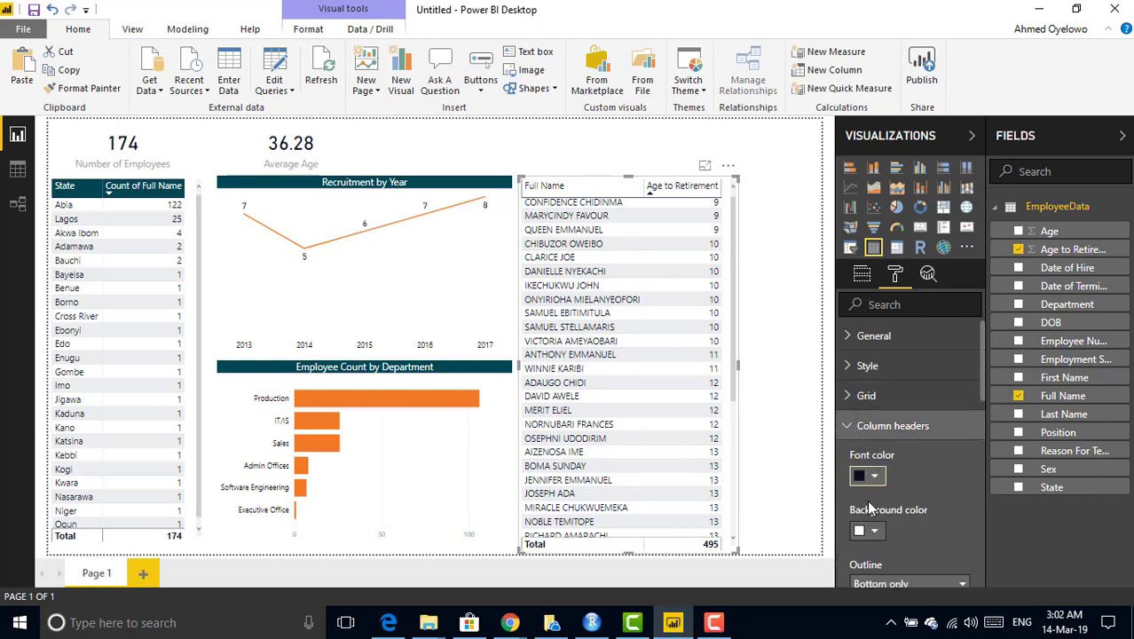
pyautogui.click(874, 532)
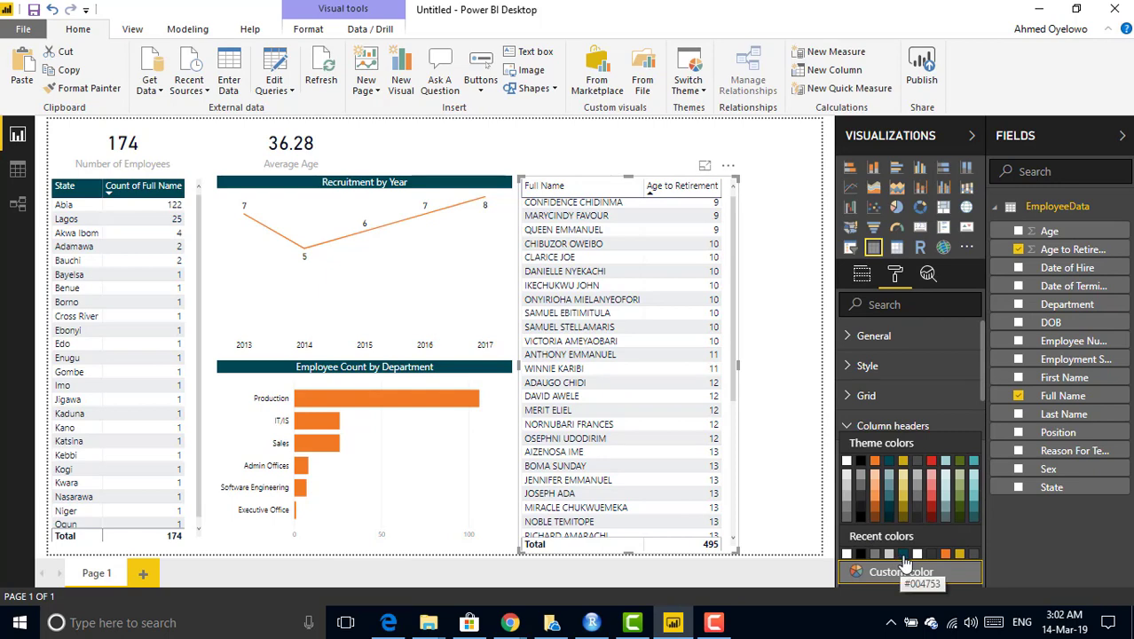
pyautogui.click(903, 556)
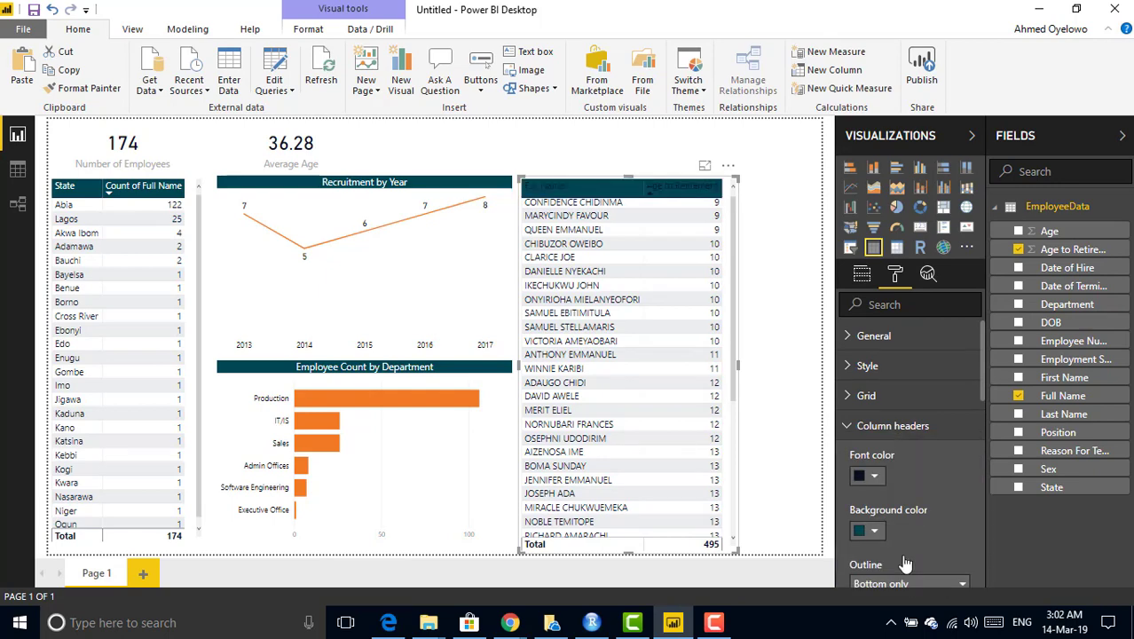
pyautogui.click(876, 476)
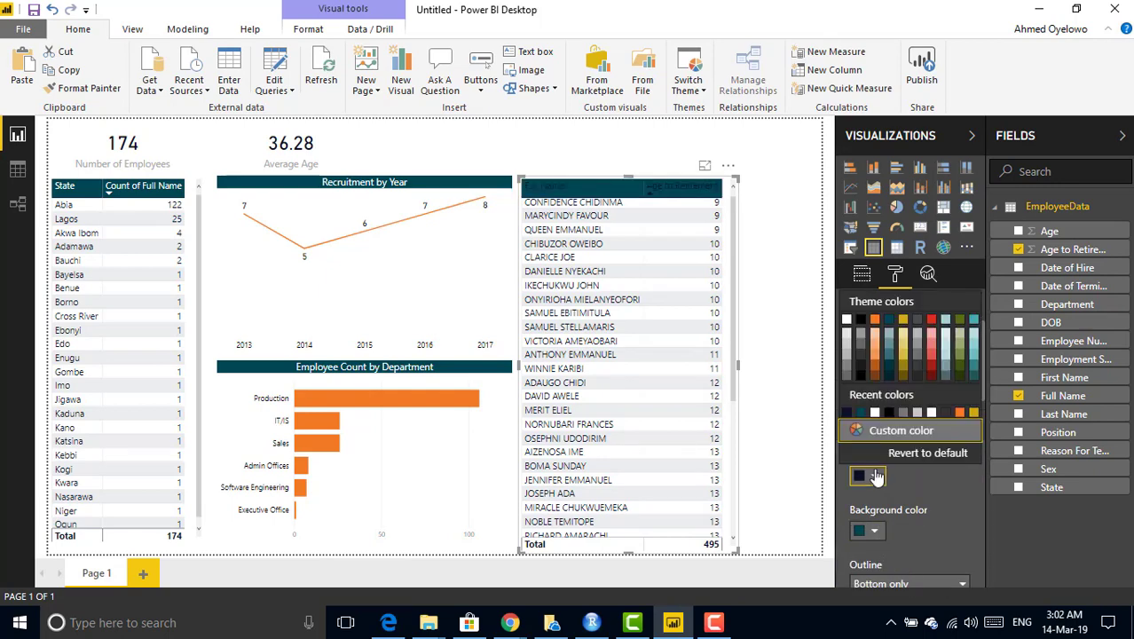
pyautogui.click(875, 412)
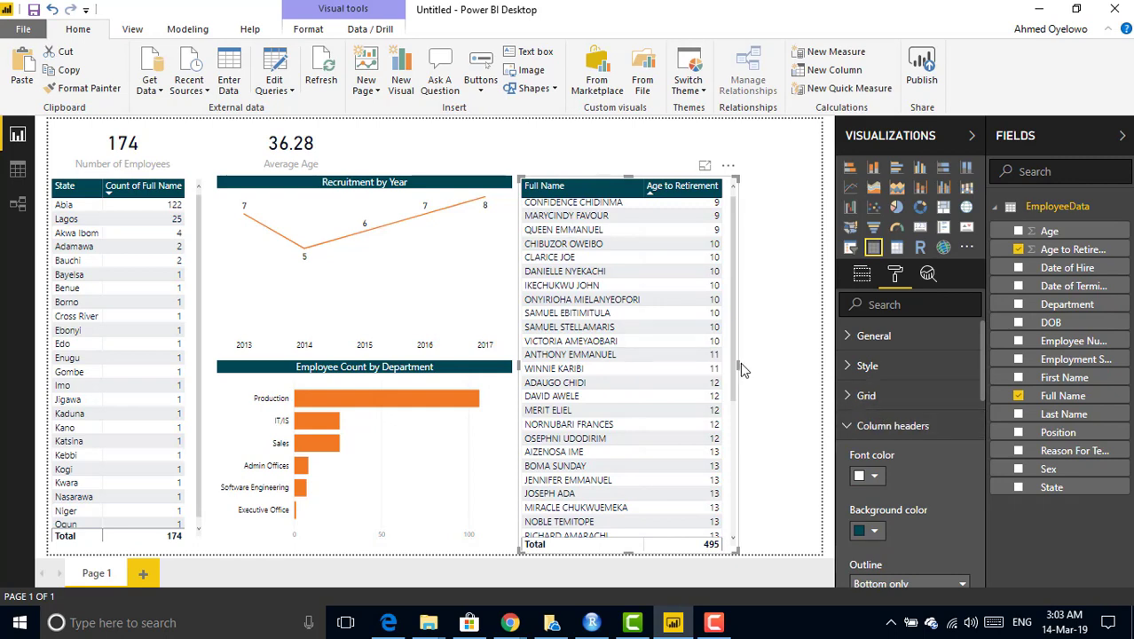
pyautogui.moveTo(737, 366); pyautogui.dragTo(746, 368)
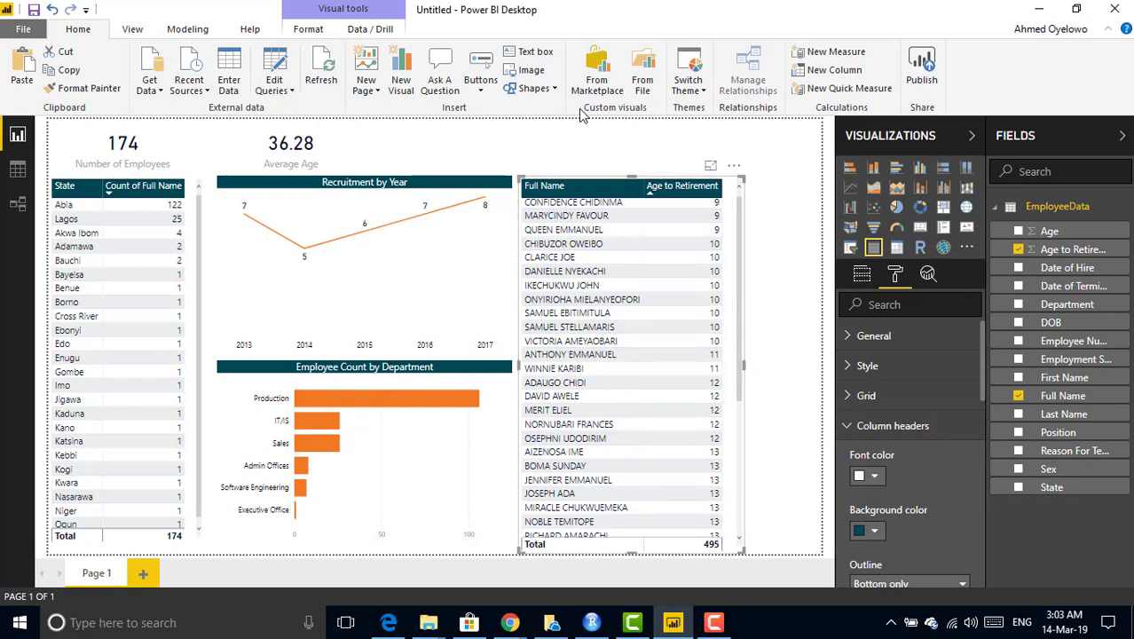
pyautogui.click(582, 141)
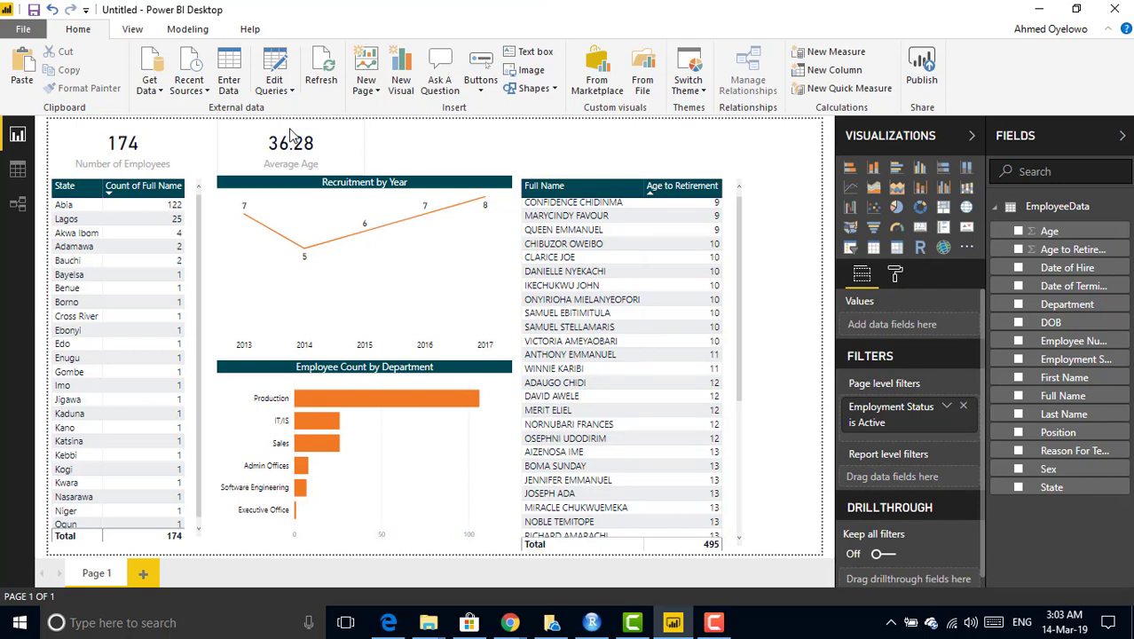
# - Move the Average Age card above the retirement table and the Number of Employees card just beside it, above the Recruitment by Year chart
pyautogui.moveTo(293, 133); pyautogui.dragTo(588, 117)
pyautogui.click(470, 123)
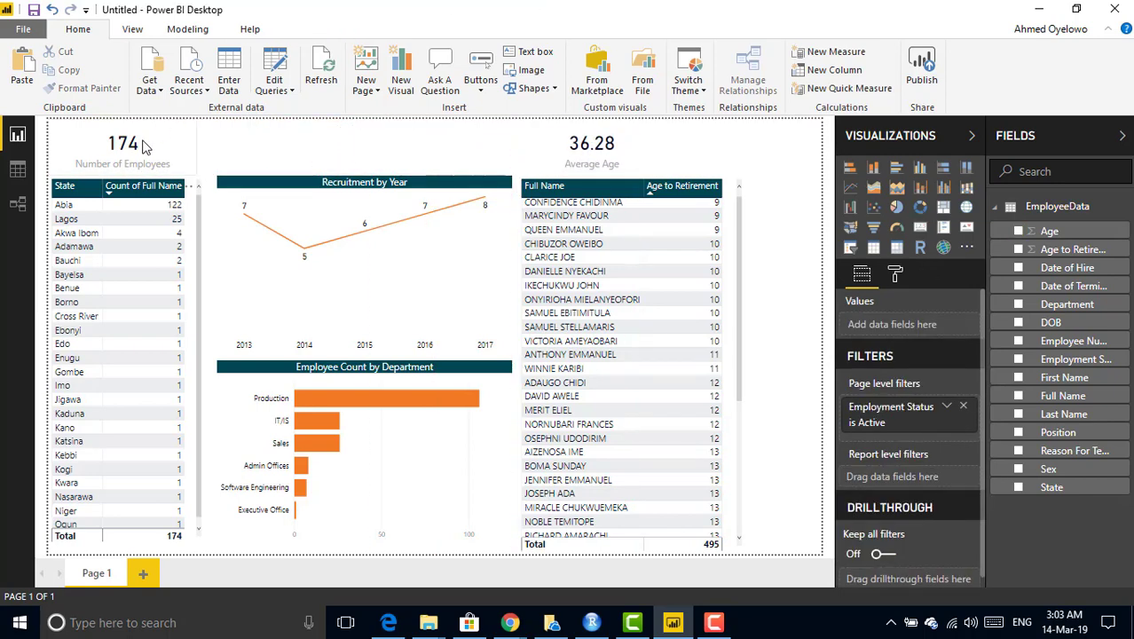
pyautogui.moveTo(144, 147); pyautogui.dragTo(462, 131)
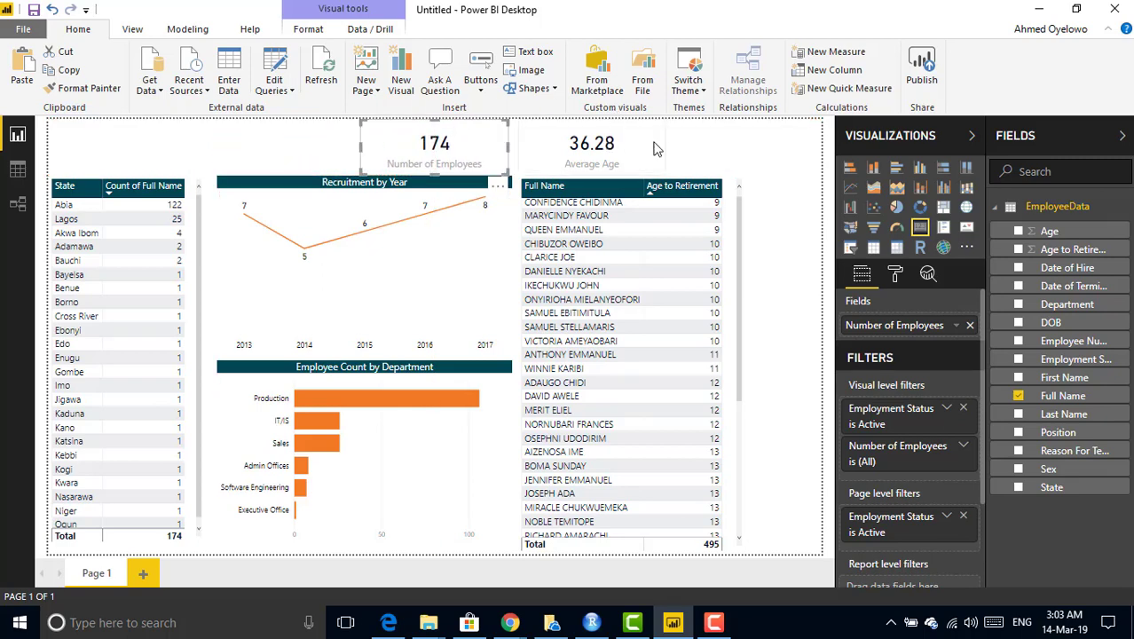
pyautogui.click(282, 133)
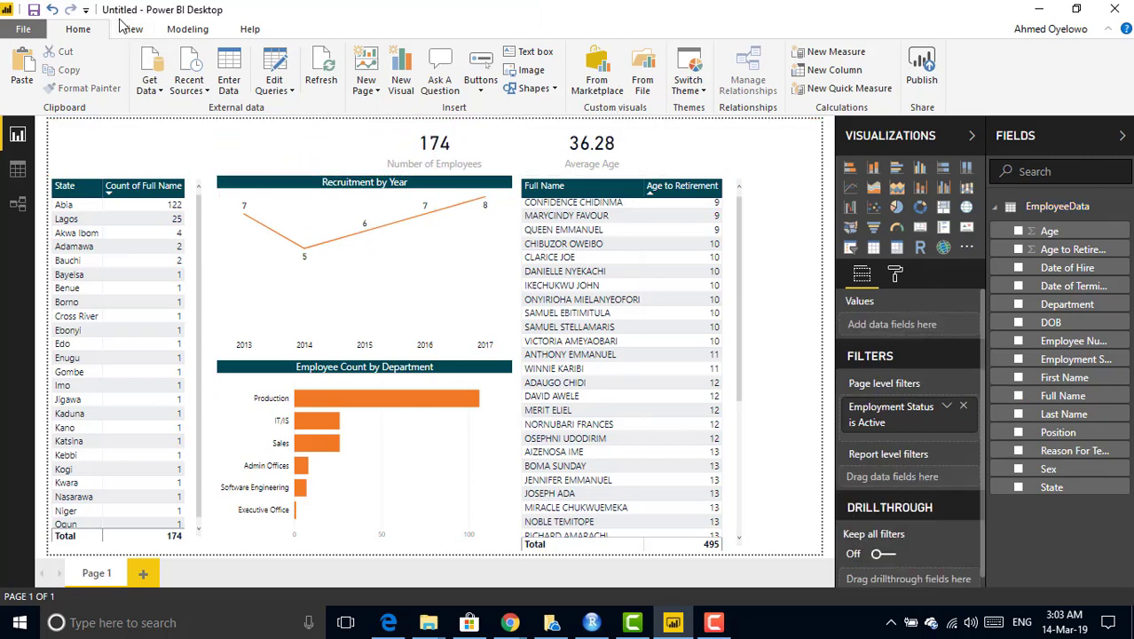
# - Add a text box reading "Snapshot of Employees Data" in the page's upper-left corner and shrink its height to fit above the State table
pyautogui.click(535, 54)
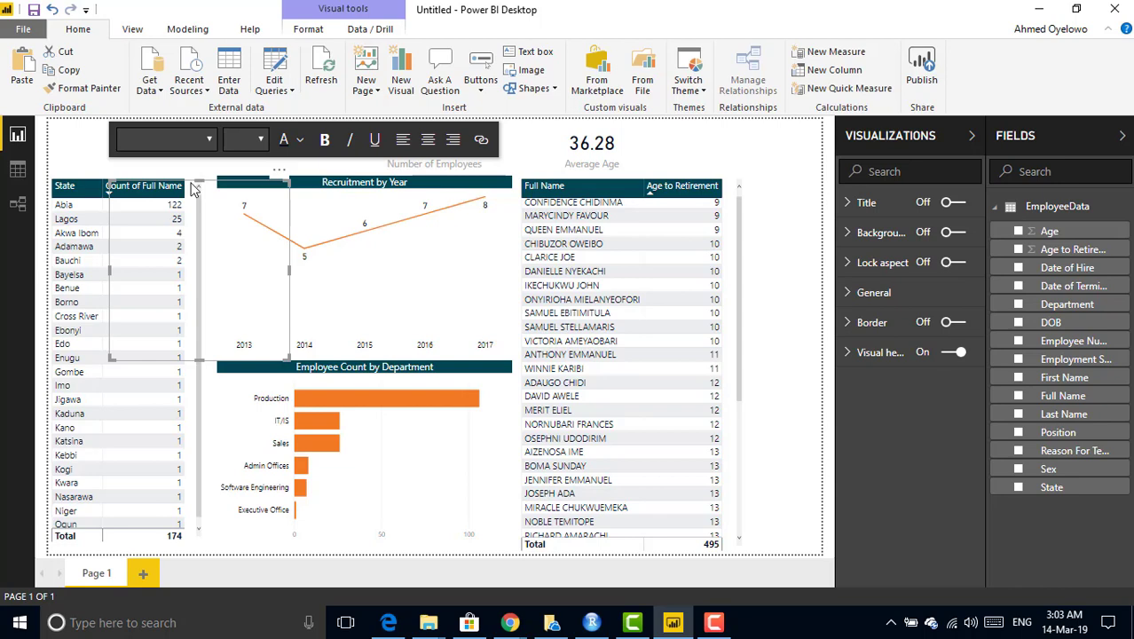
pyautogui.moveTo(193, 188); pyautogui.dragTo(143, 124)
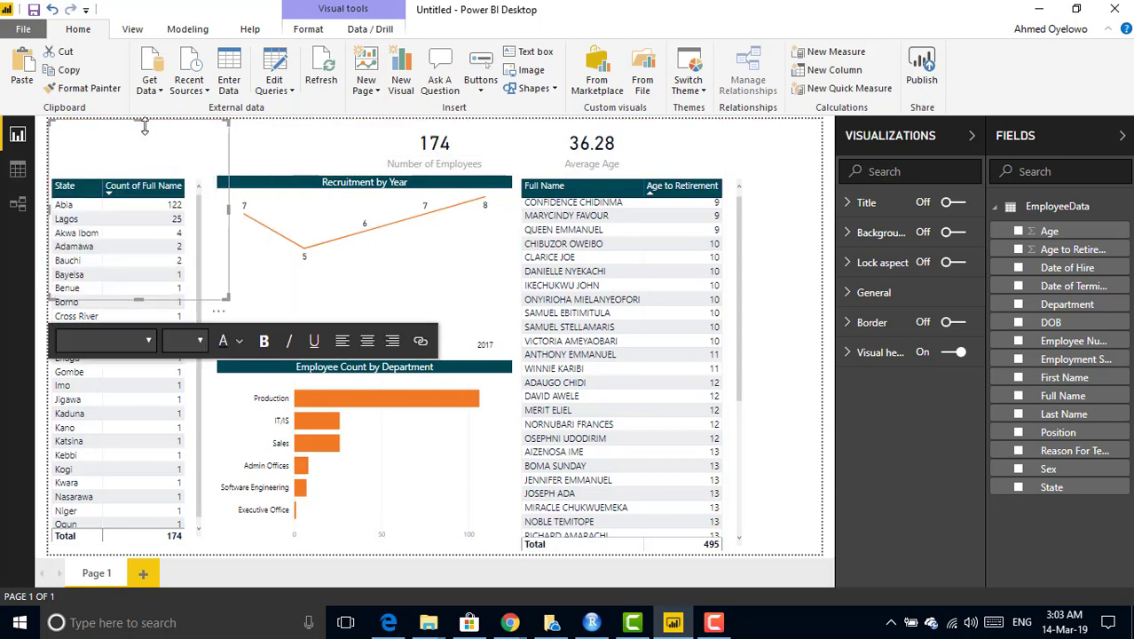
pyautogui.click(145, 130)
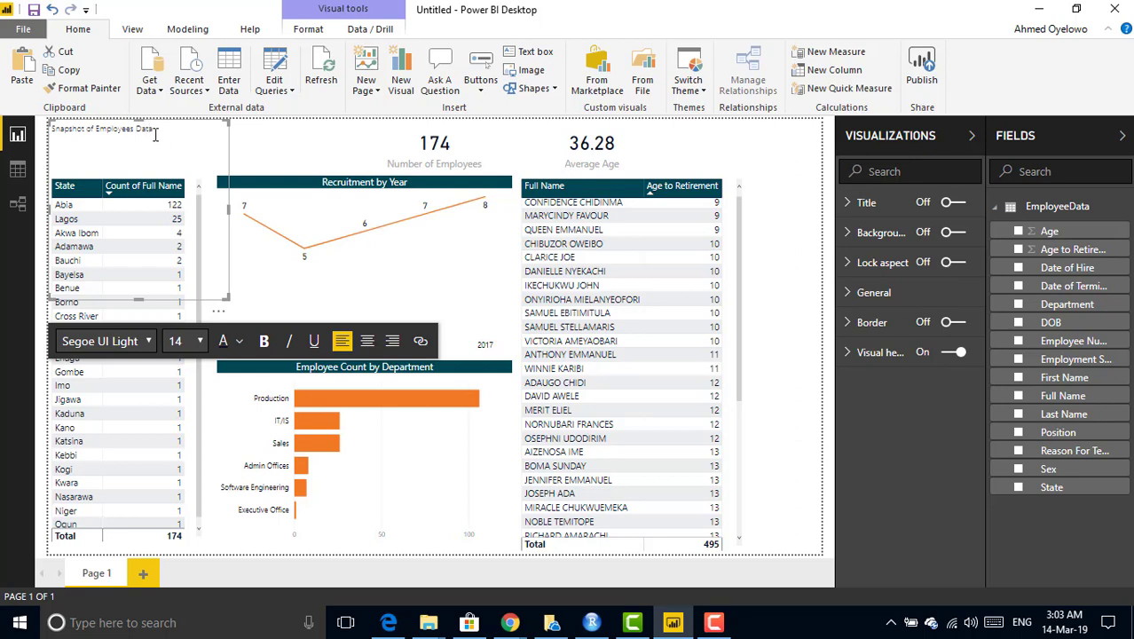
pyautogui.moveTo(203, 300); pyautogui.dragTo(54, 128)
# - Set the heading text to font size 28 and widen its text box slightly
pyautogui.click(162, 130)
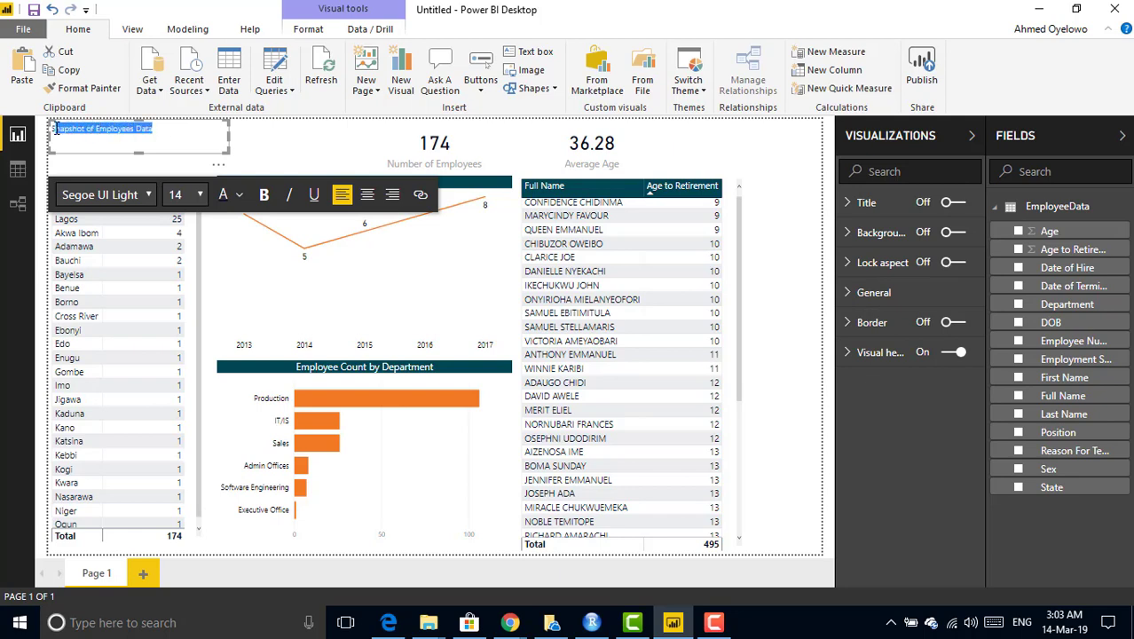
pyautogui.click(199, 194)
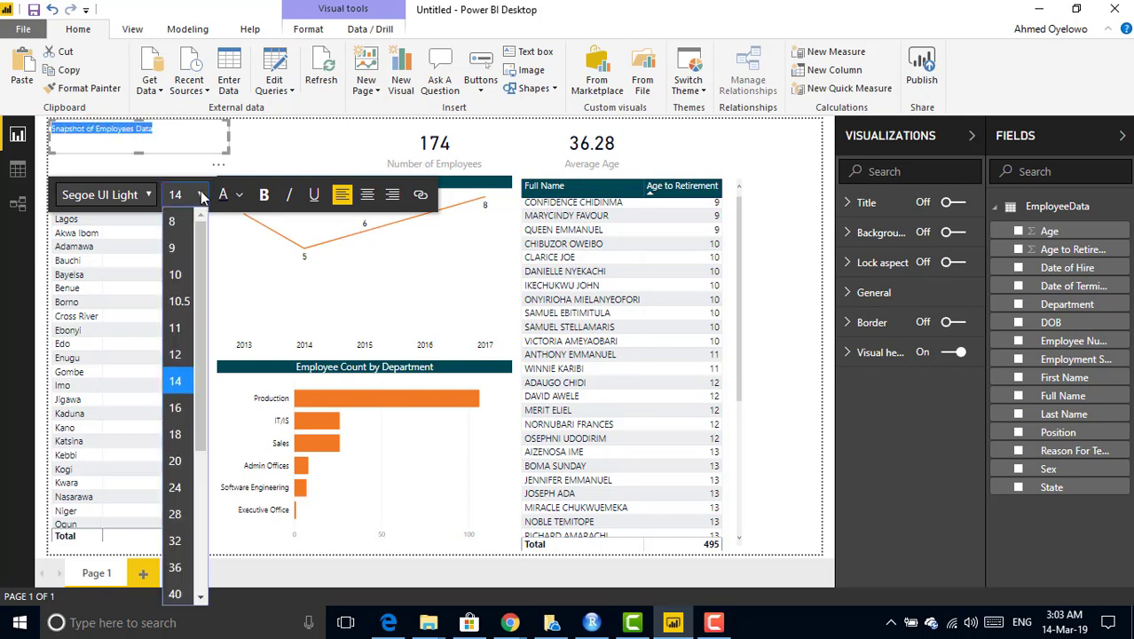
pyautogui.click(175, 513)
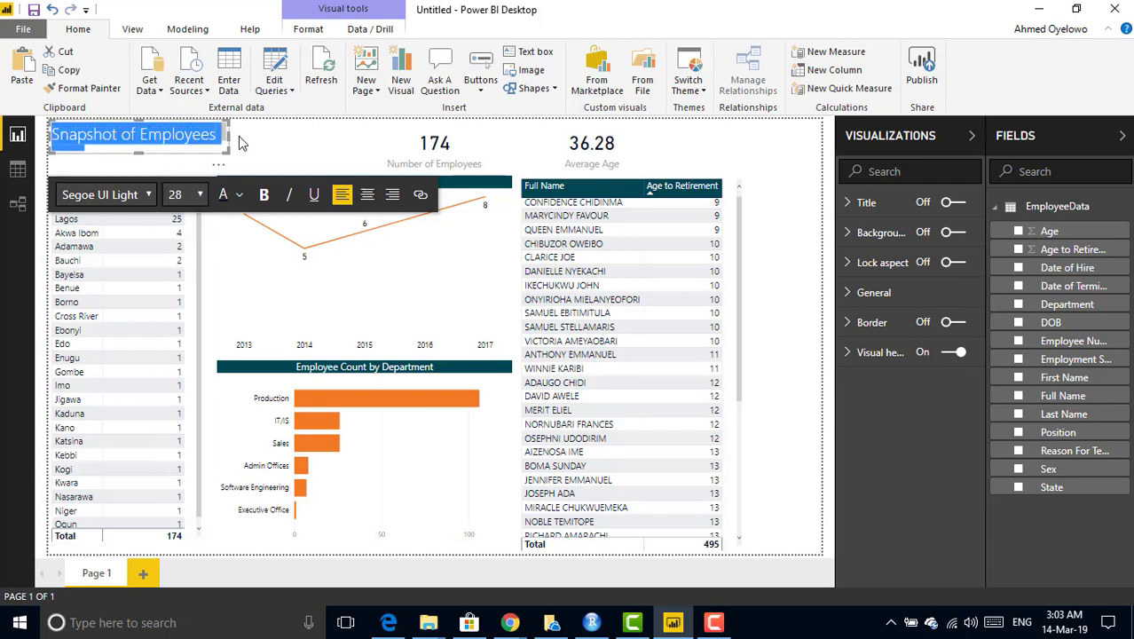
pyautogui.moveTo(229, 136); pyautogui.dragTo(250, 136)
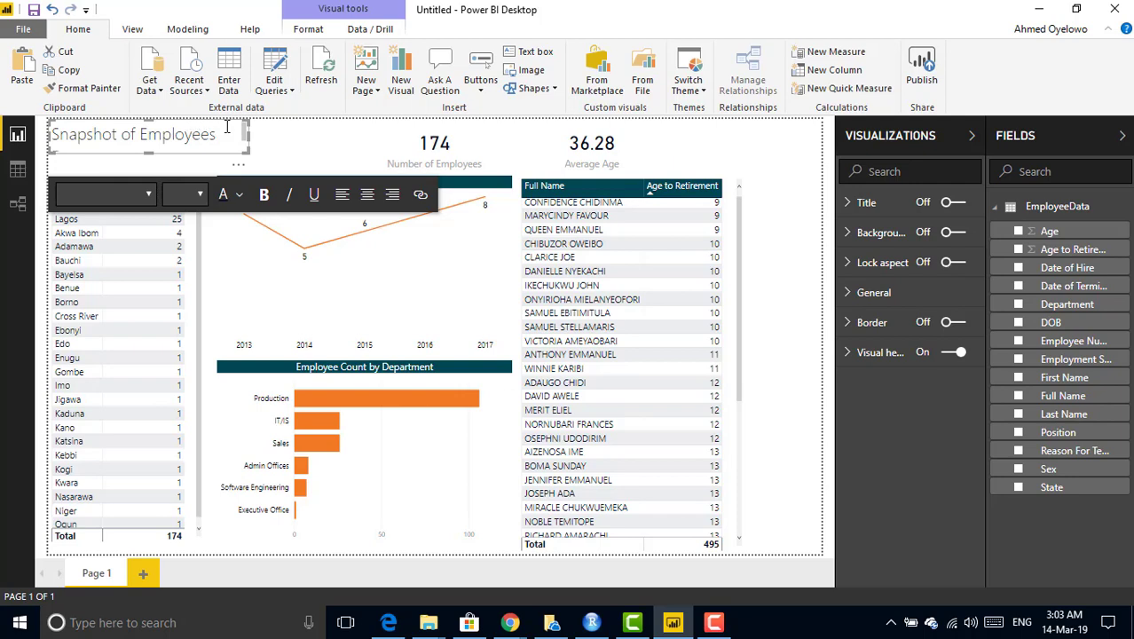
pyautogui.click(227, 127)
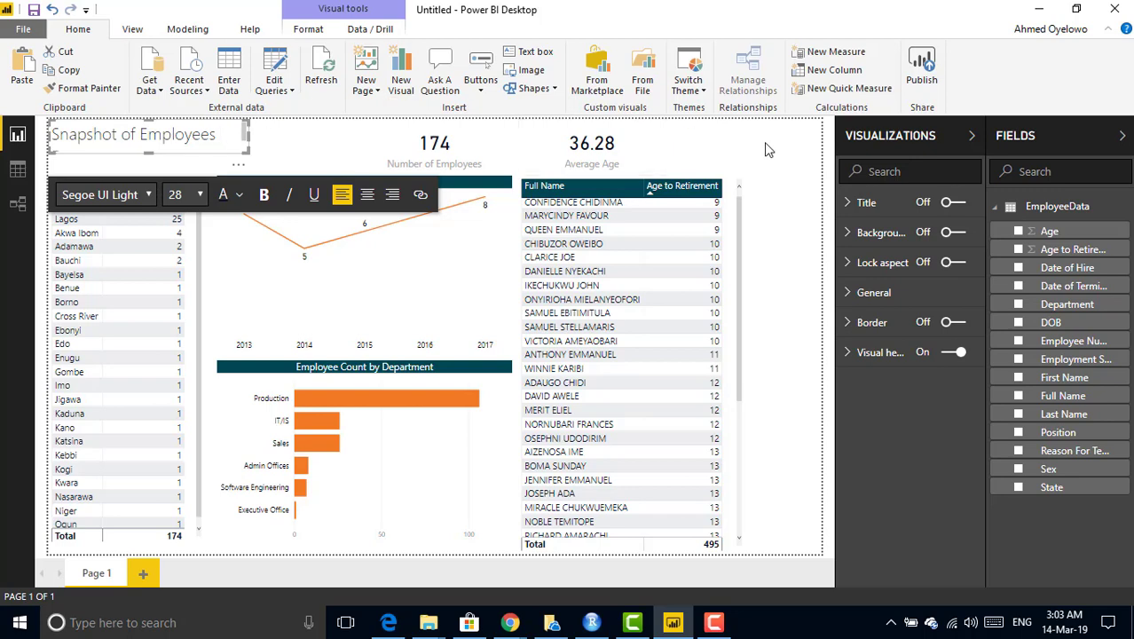
# - Give the heading's text box a dark red background with 0% transparency
pyautogui.click(949, 234)
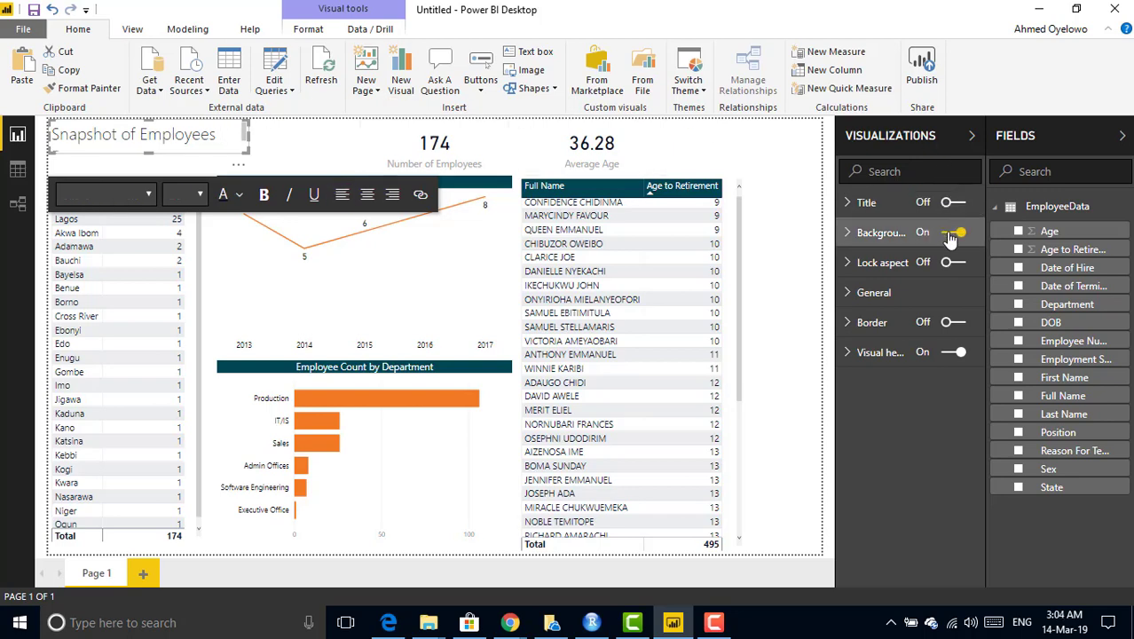
pyautogui.click(848, 235)
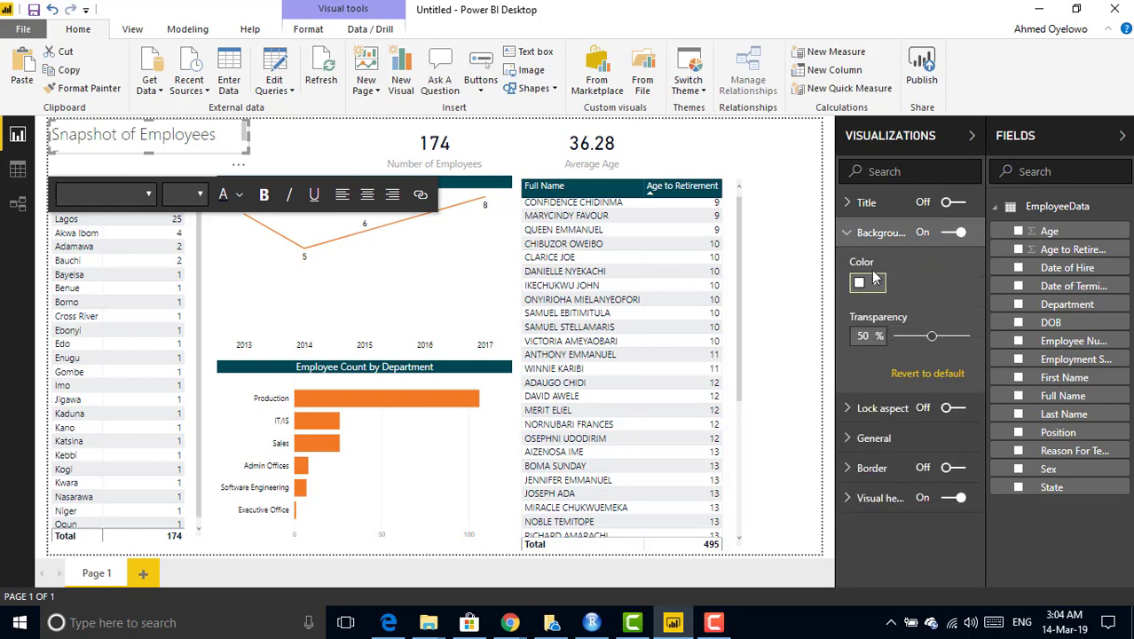
pyautogui.click(875, 282)
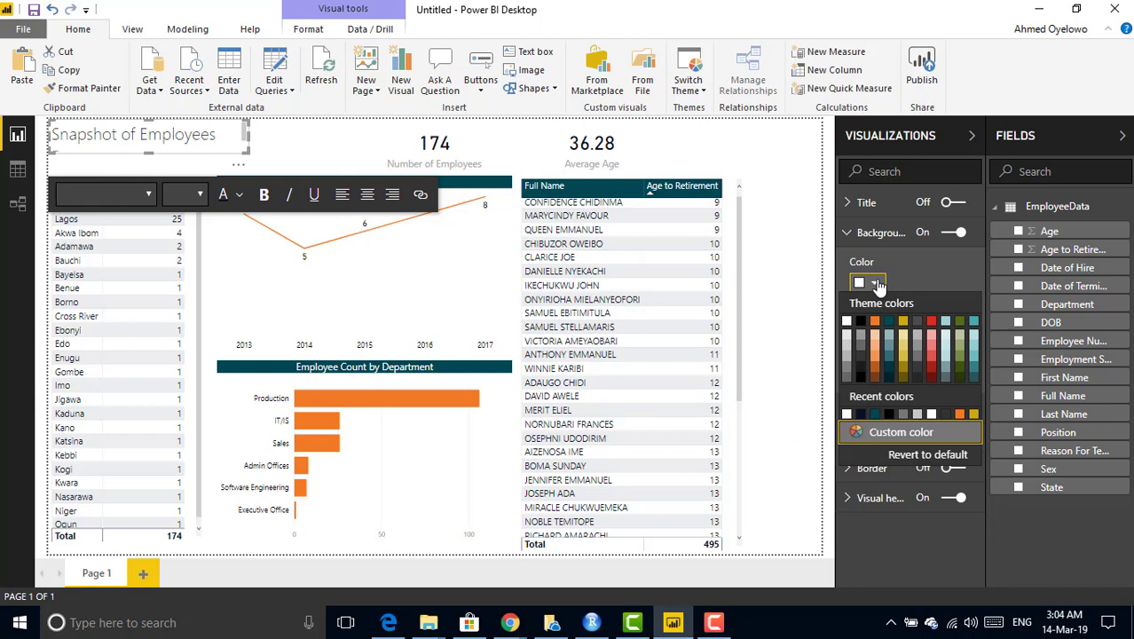
pyautogui.click(932, 382)
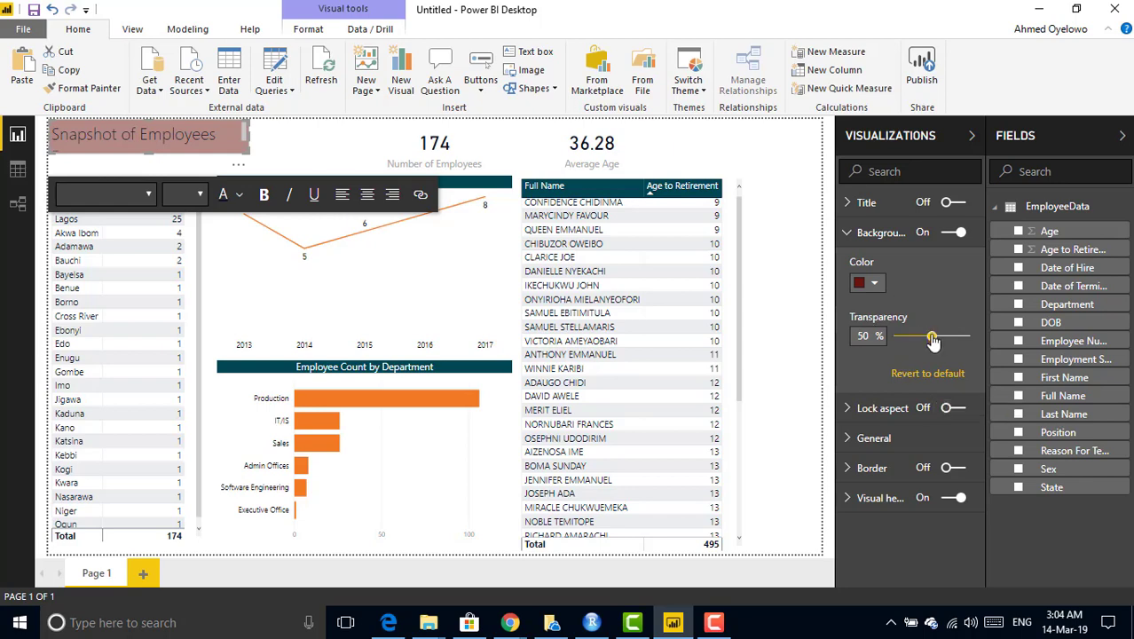
pyautogui.moveTo(933, 341); pyautogui.dragTo(897, 337)
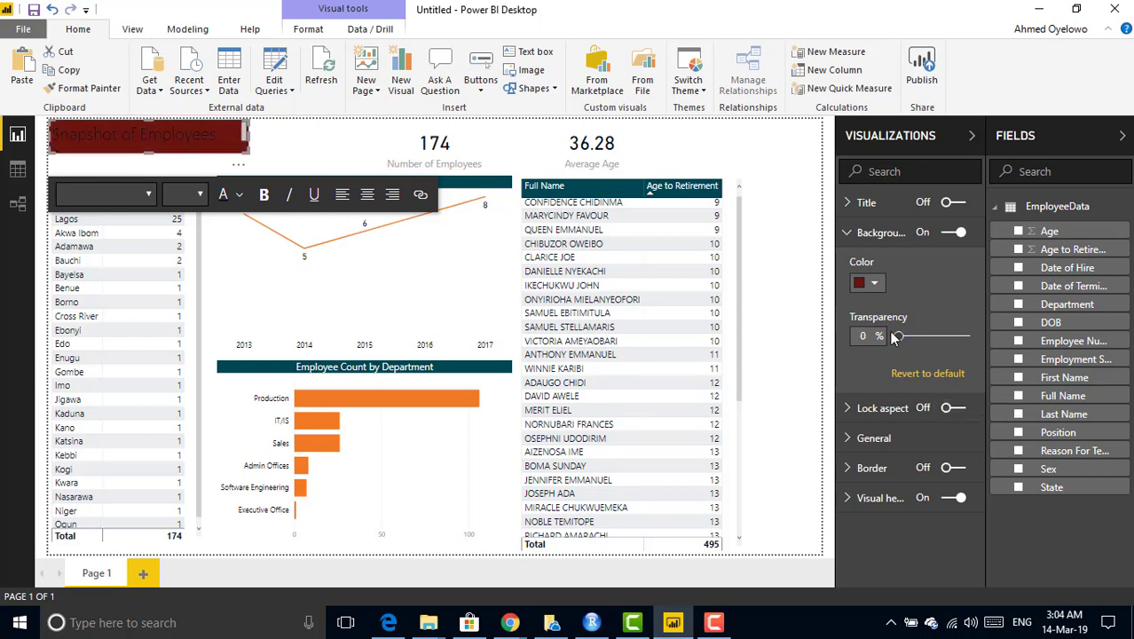
# - Widen the heading's text box to fit "Snapshot of Employees Data" on one line and set the whole text's font color to white
pyautogui.click(217, 134)
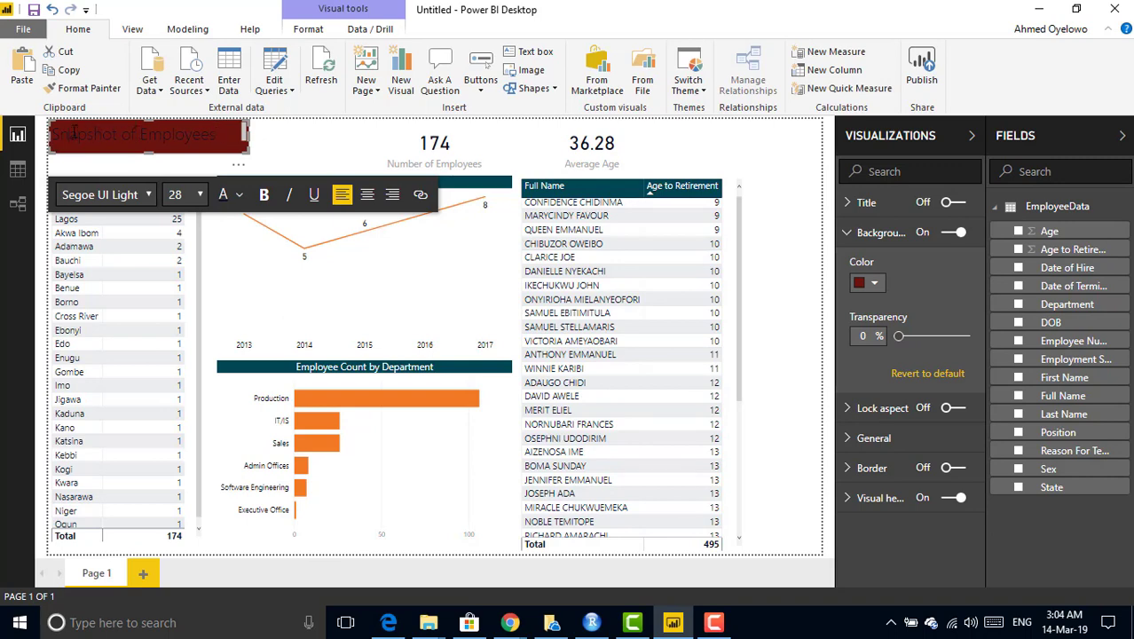
pyautogui.click(241, 195)
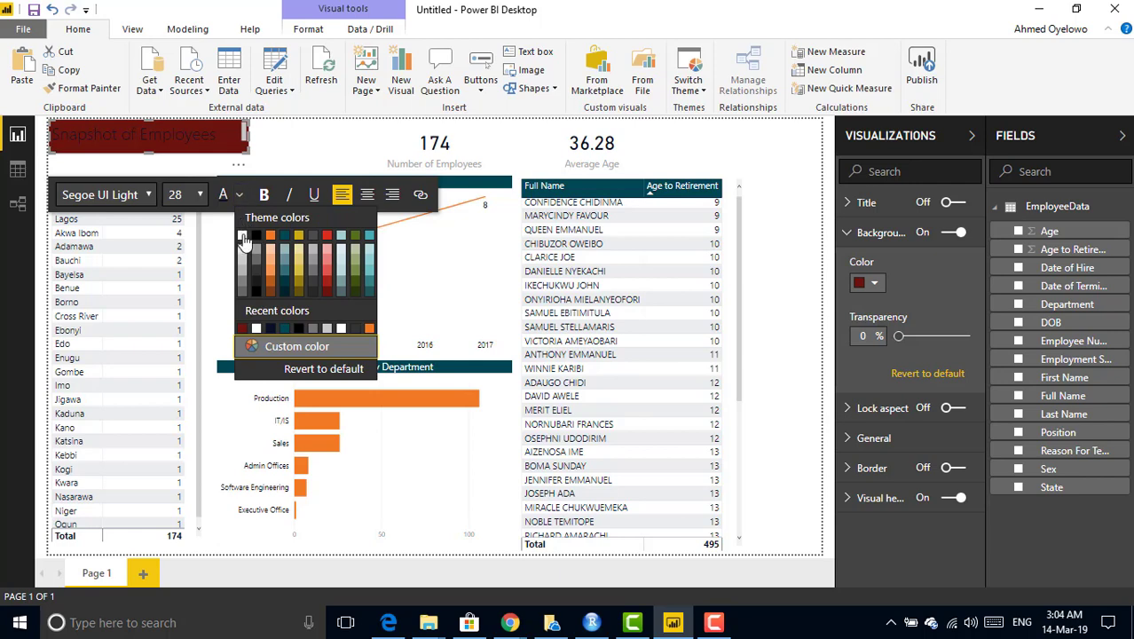
pyautogui.click(244, 237)
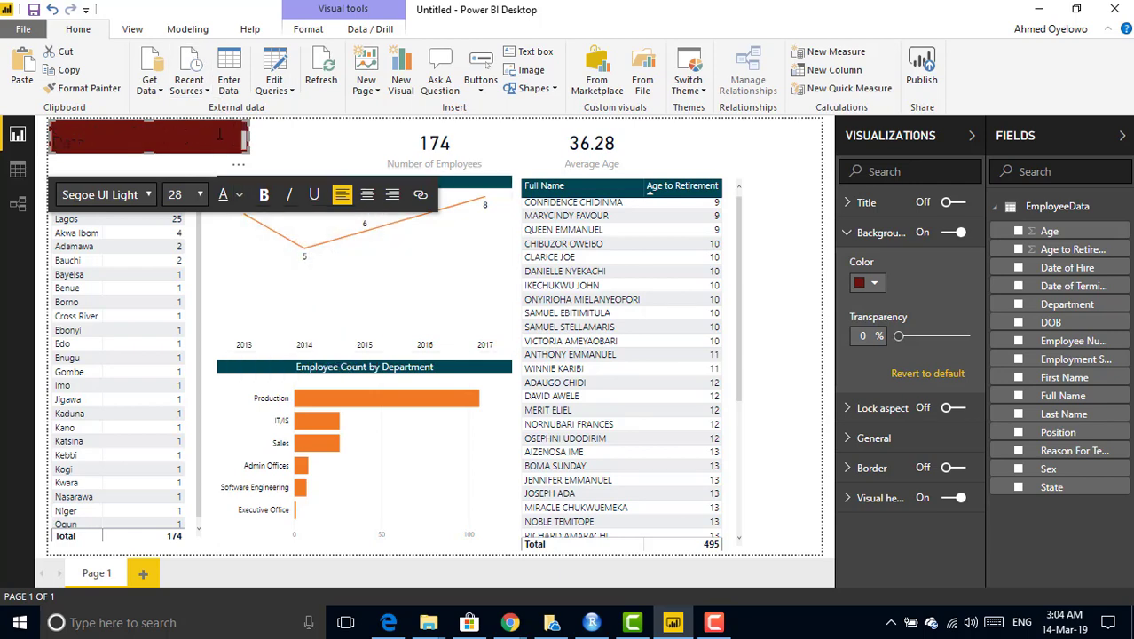
pyautogui.moveTo(247, 139); pyautogui.dragTo(55, 139)
pyautogui.click(266, 139)
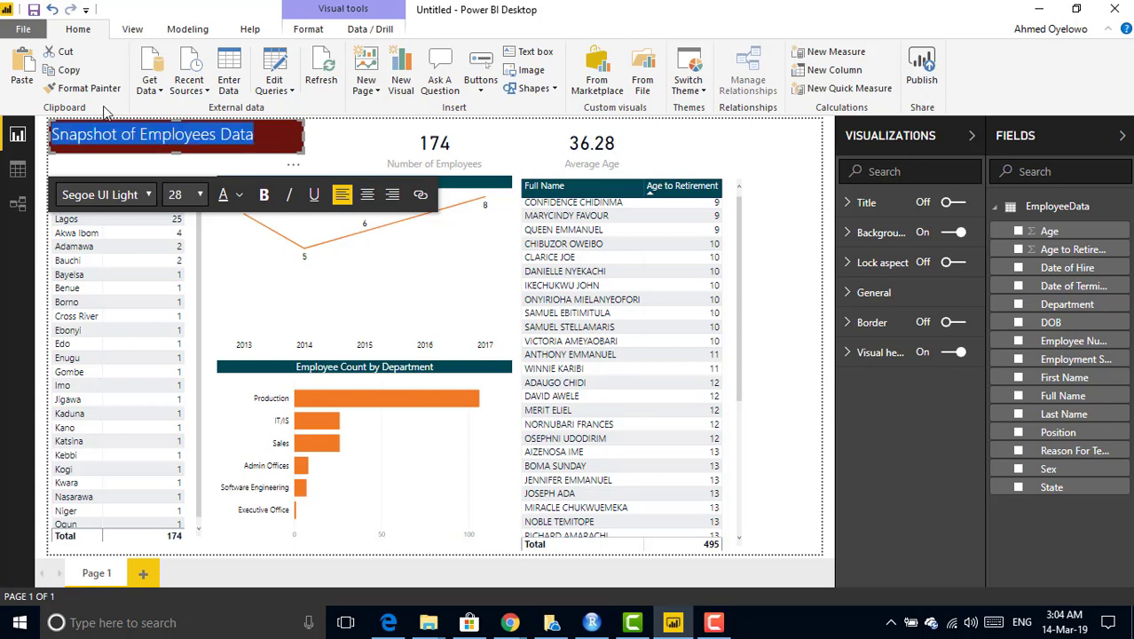
pyautogui.click(239, 196)
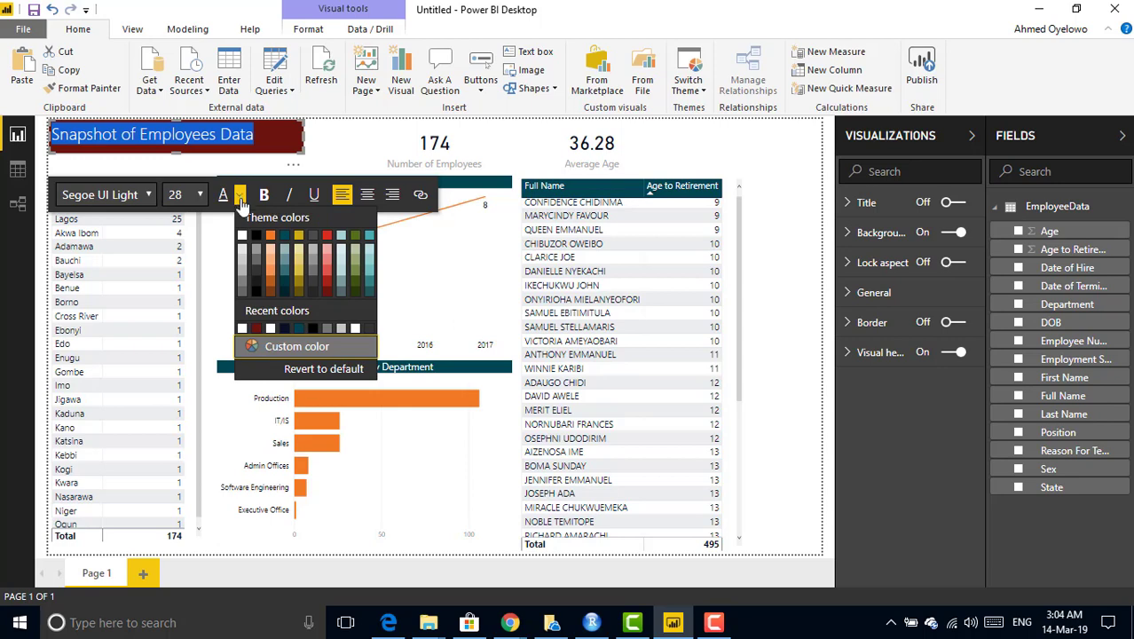
pyautogui.click(243, 235)
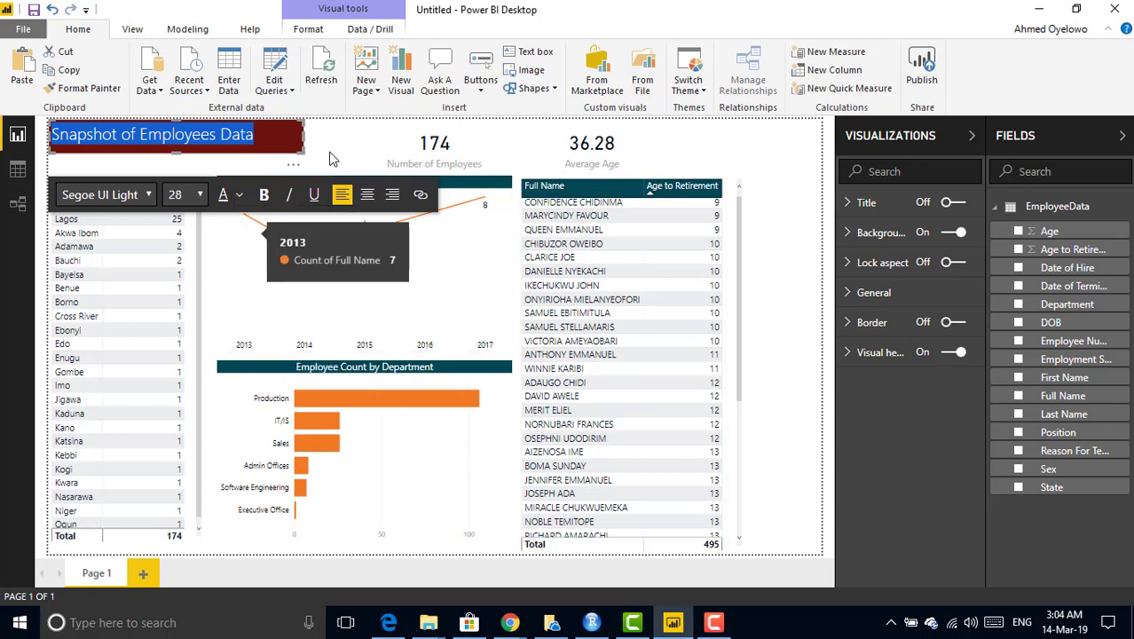
pyautogui.click(330, 158)
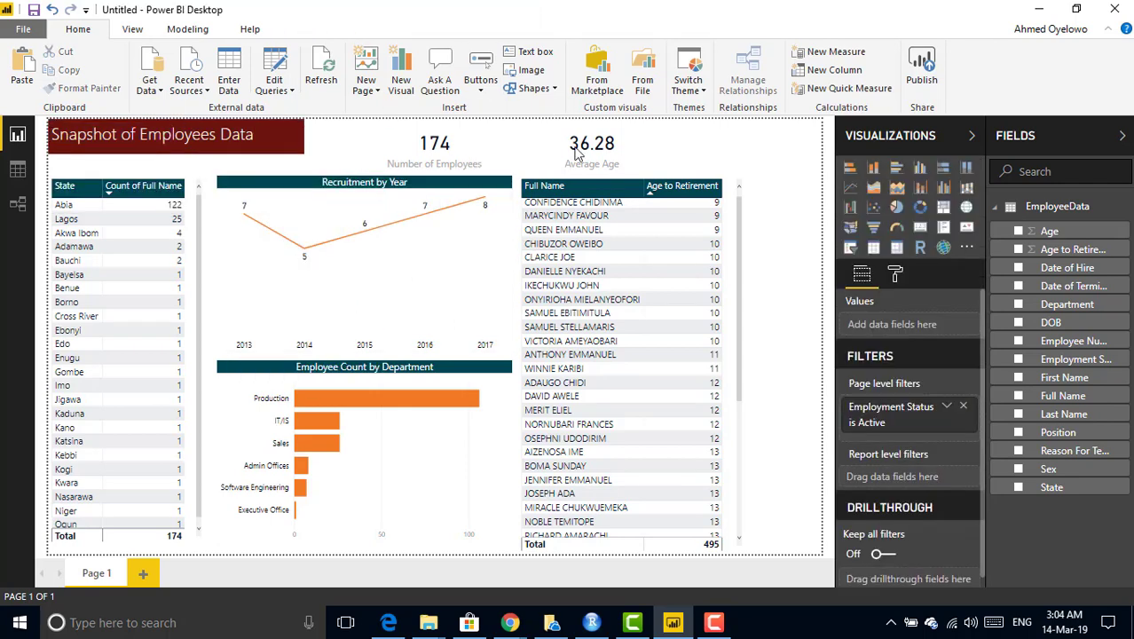
# - Reduce the heights of the Number of Employees and Average Age cards slightly so both match and clear the visuals below
pyautogui.click(452, 143)
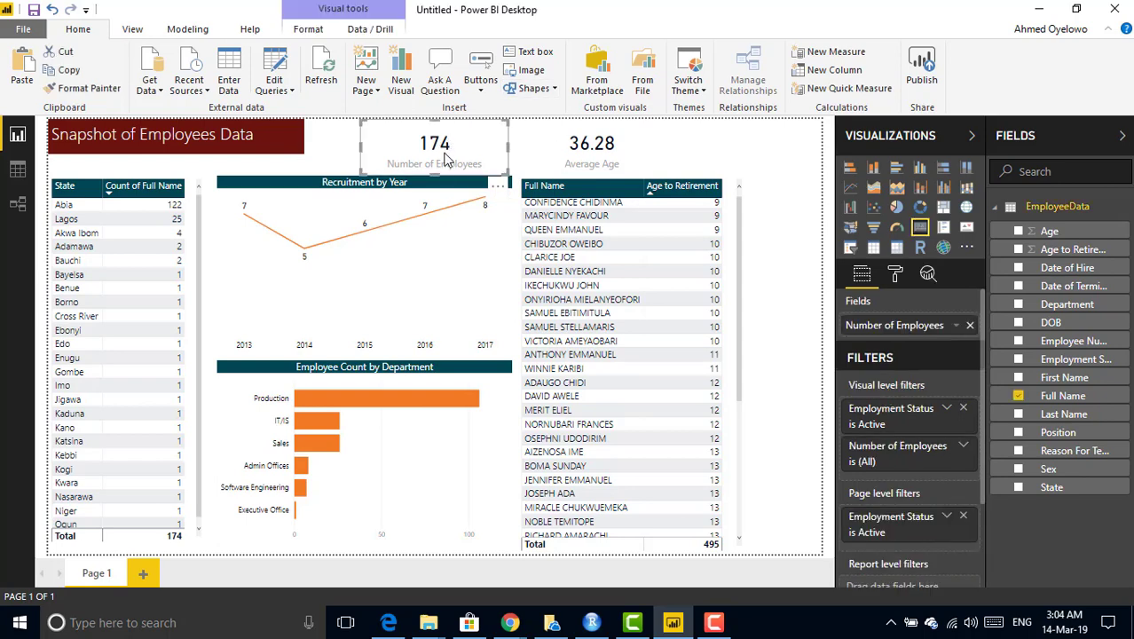
pyautogui.moveTo(443, 171)
pyautogui.mouseDown()
pyautogui.moveTo(455, 158)
pyautogui.moveTo(456, 168)
pyautogui.mouseUp()
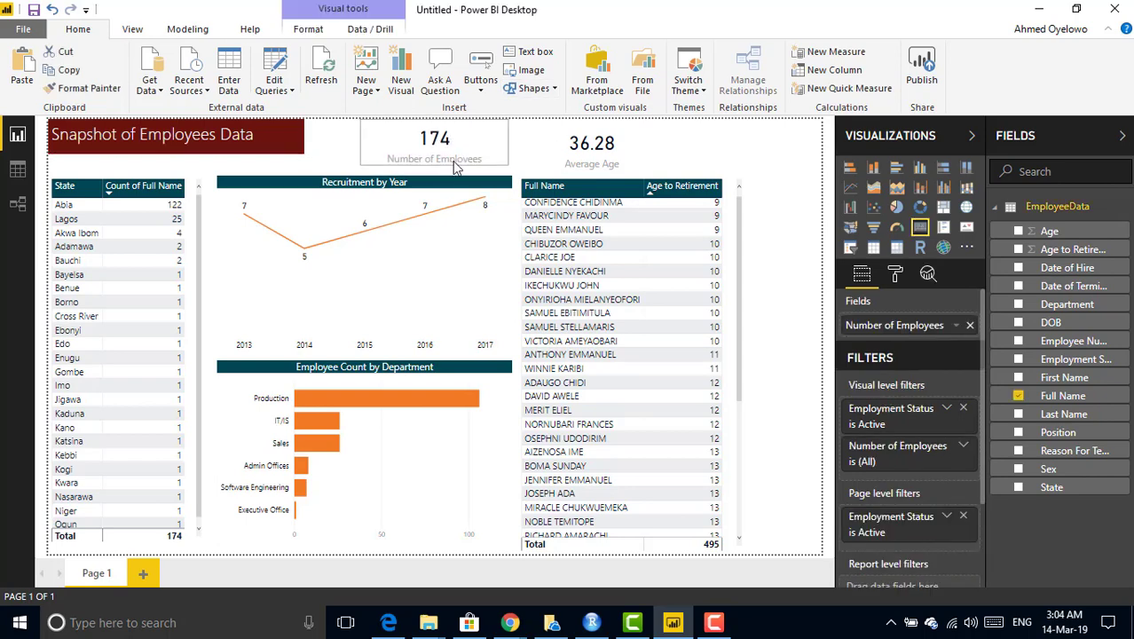
pyautogui.click(595, 164)
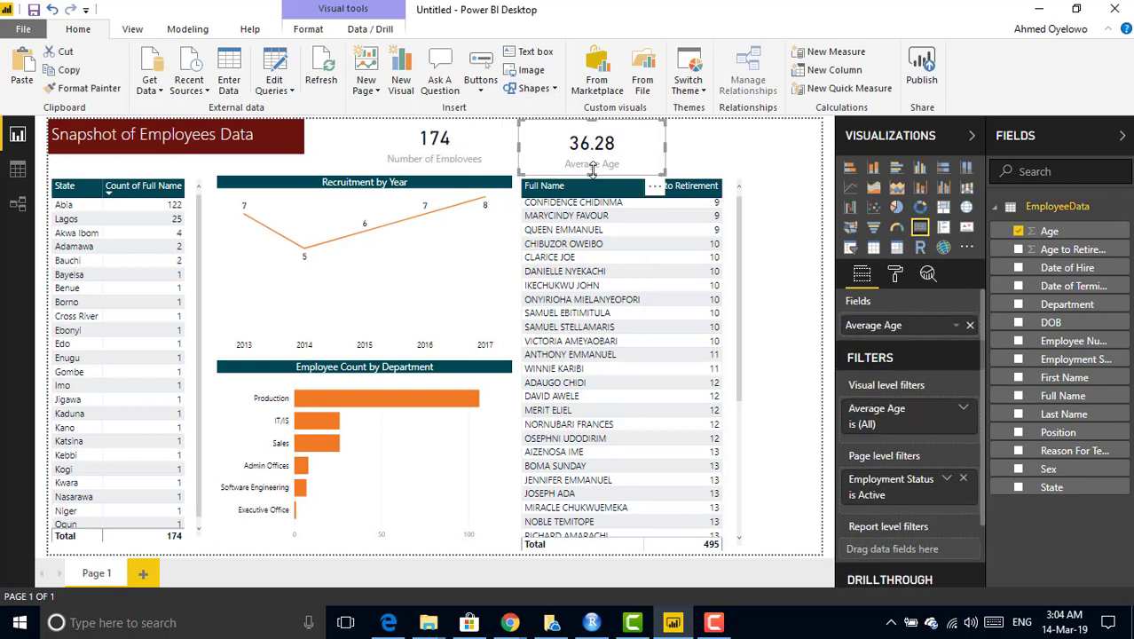
pyautogui.moveTo(600, 167); pyautogui.dragTo(603, 167)
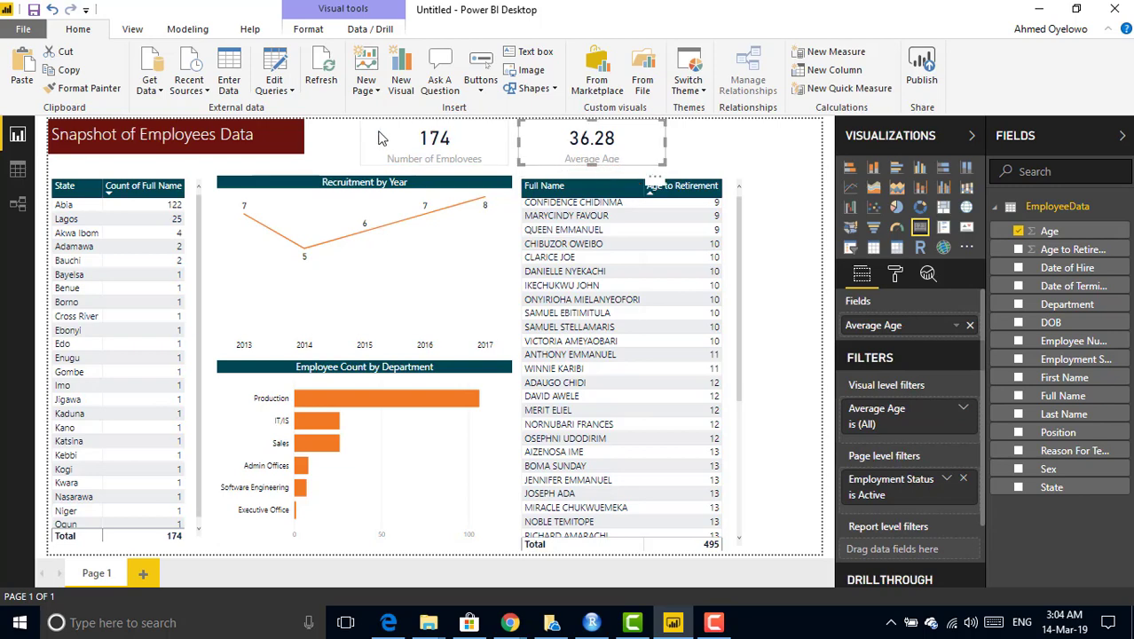
pyautogui.click(345, 141)
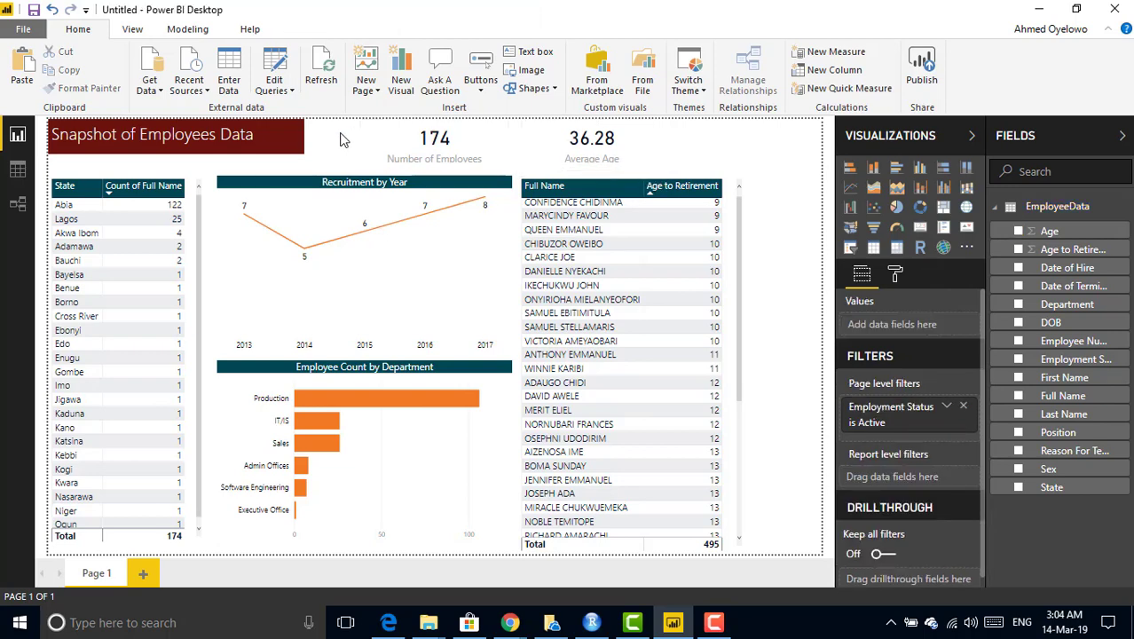
pyautogui.click(596, 155)
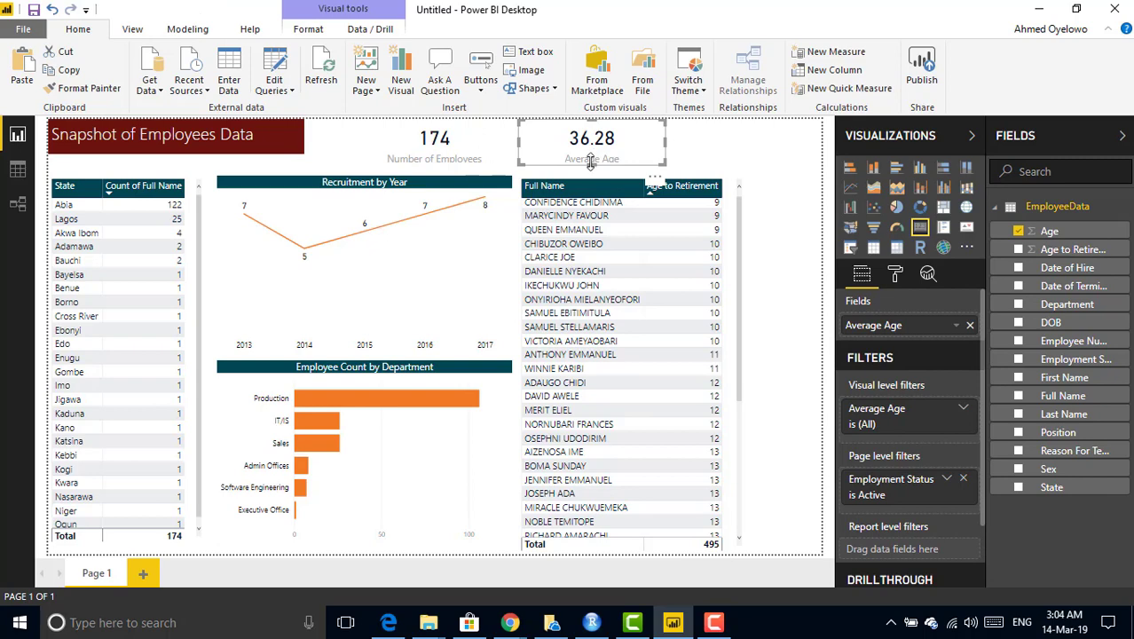